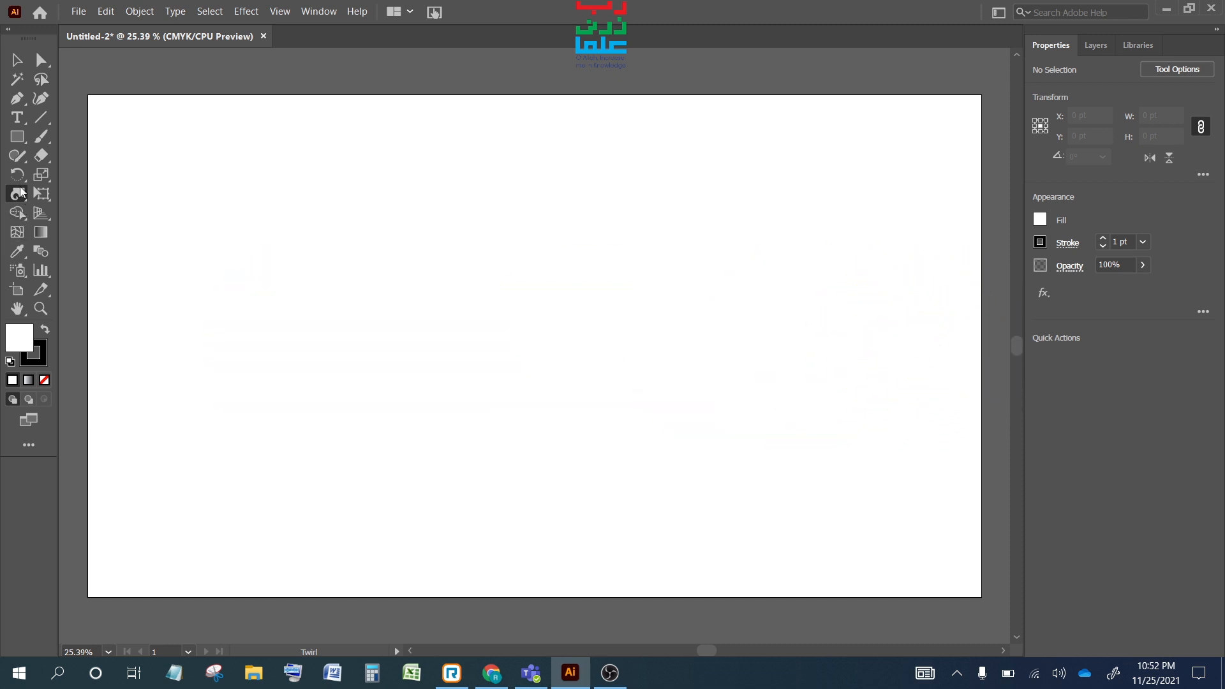
- Draw a horizontal line about 279 pt long in the upper middle of the artboard
{"action": "left_click", "coordinate": [18, 194]}
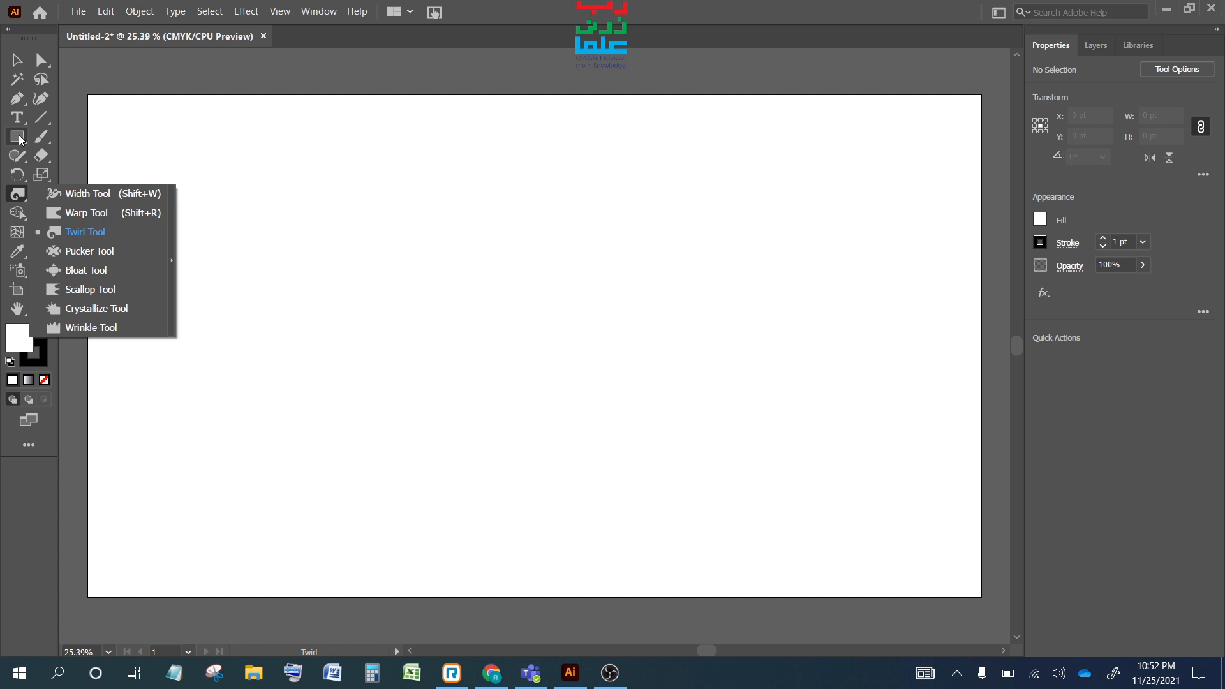
{"action": "left_click", "coordinate": [40, 118]}
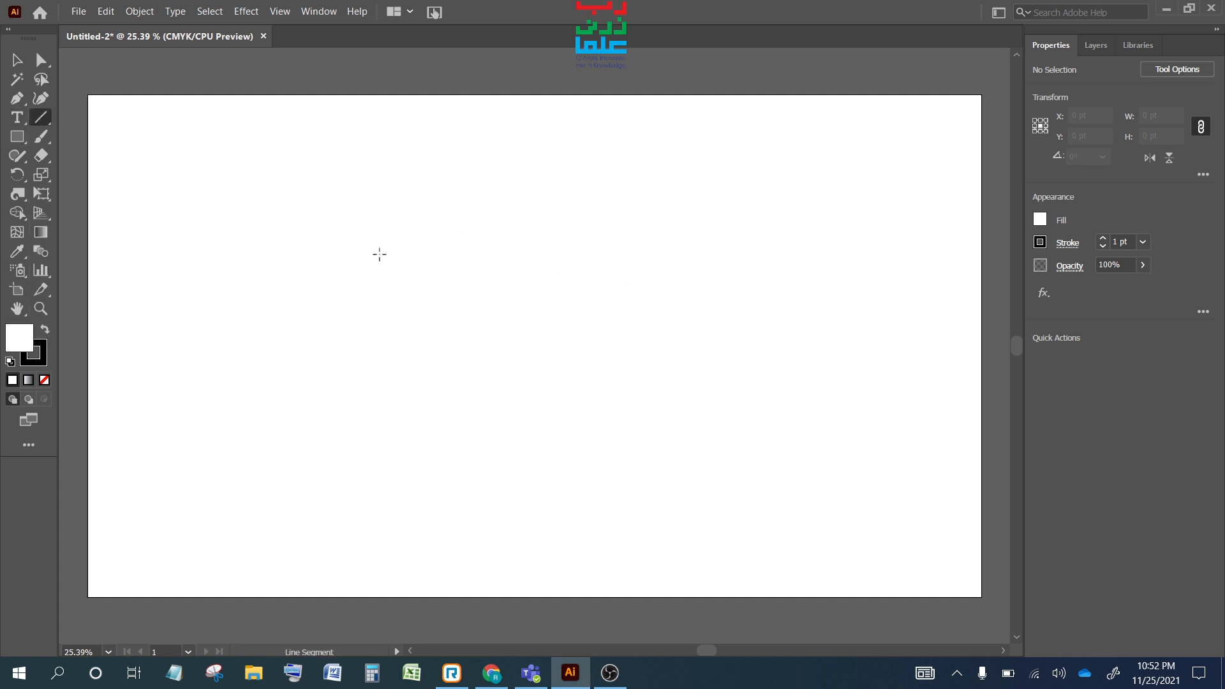
{"action": "left_click_drag", "start_coordinate": [379, 255], "coordinate": [510, 262]}
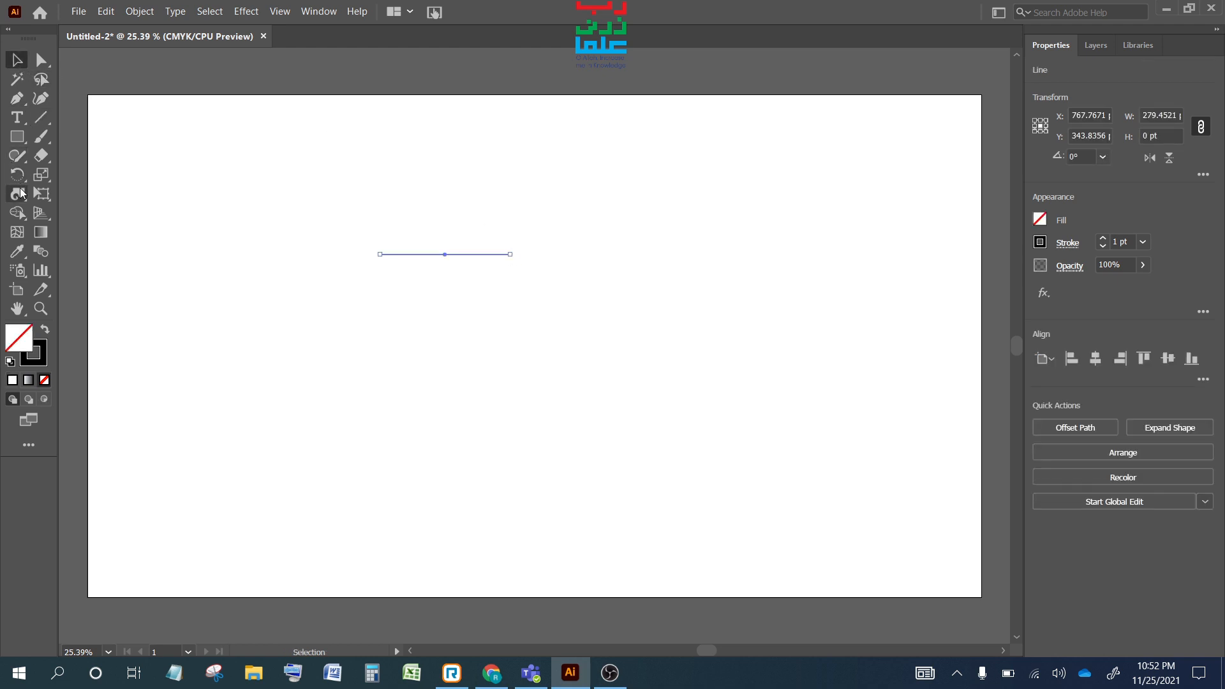
- Set the Twirl tool's brush width and height both to 200 pt
{"action": "left_click", "coordinate": [19, 194]}
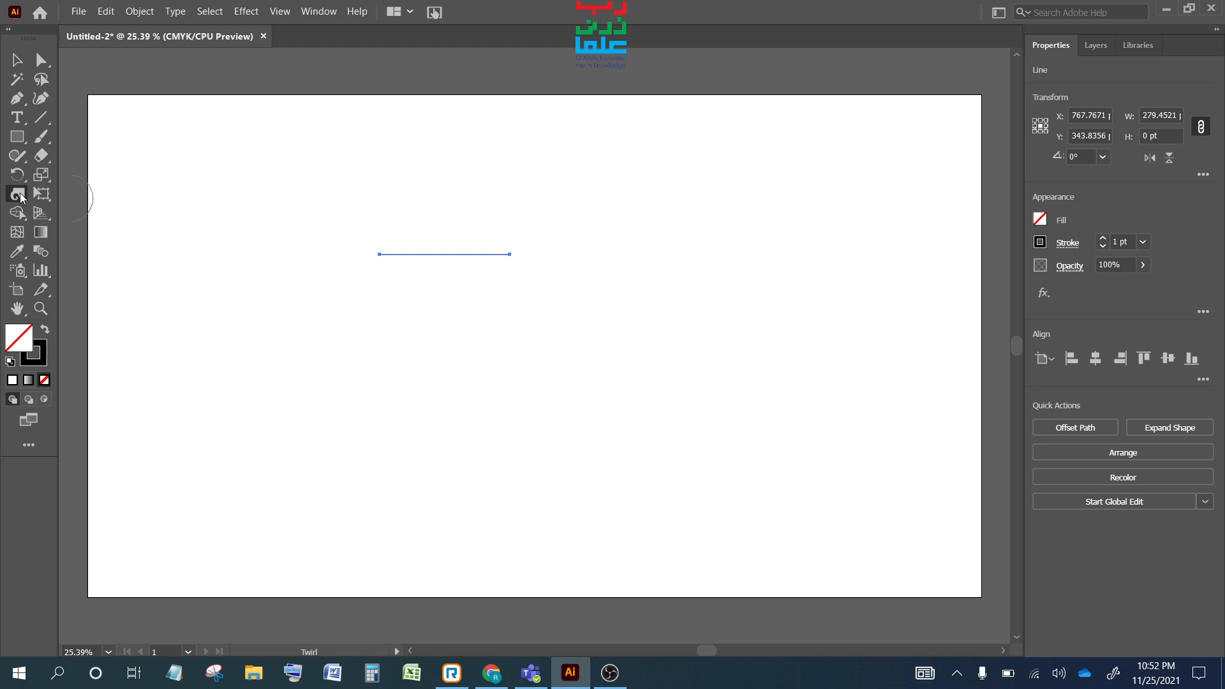
{"action": "double_click", "coordinate": [18, 195]}
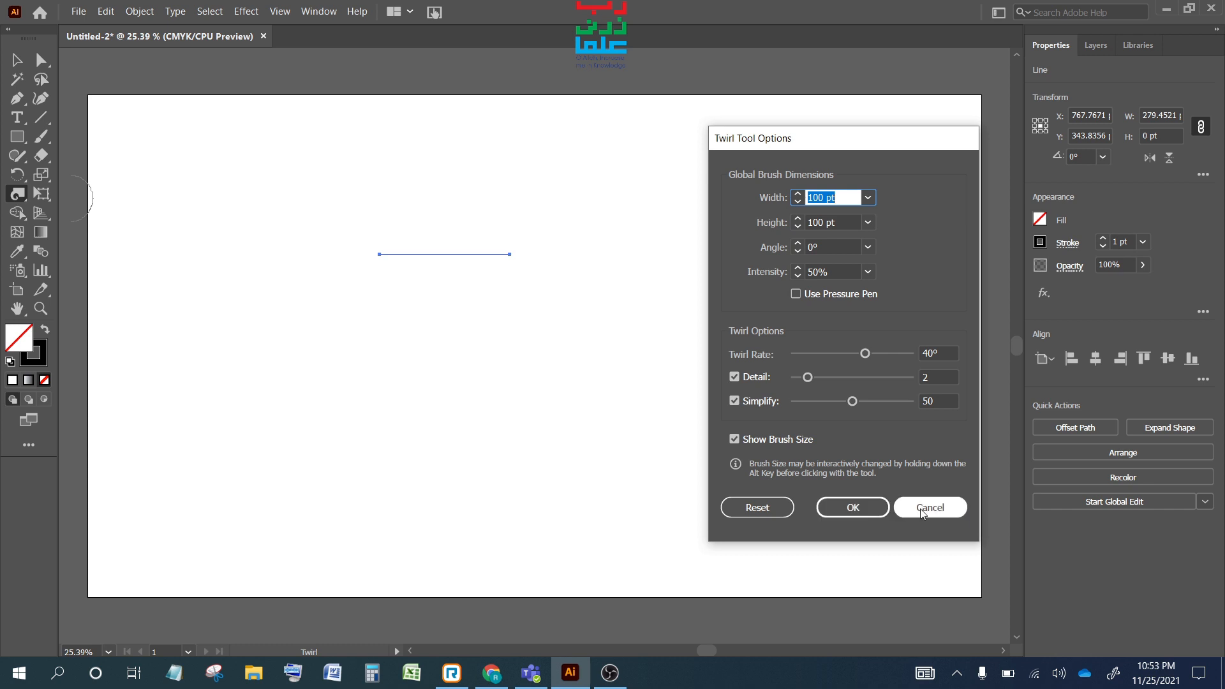
{"action": "left_click", "coordinate": [868, 197]}
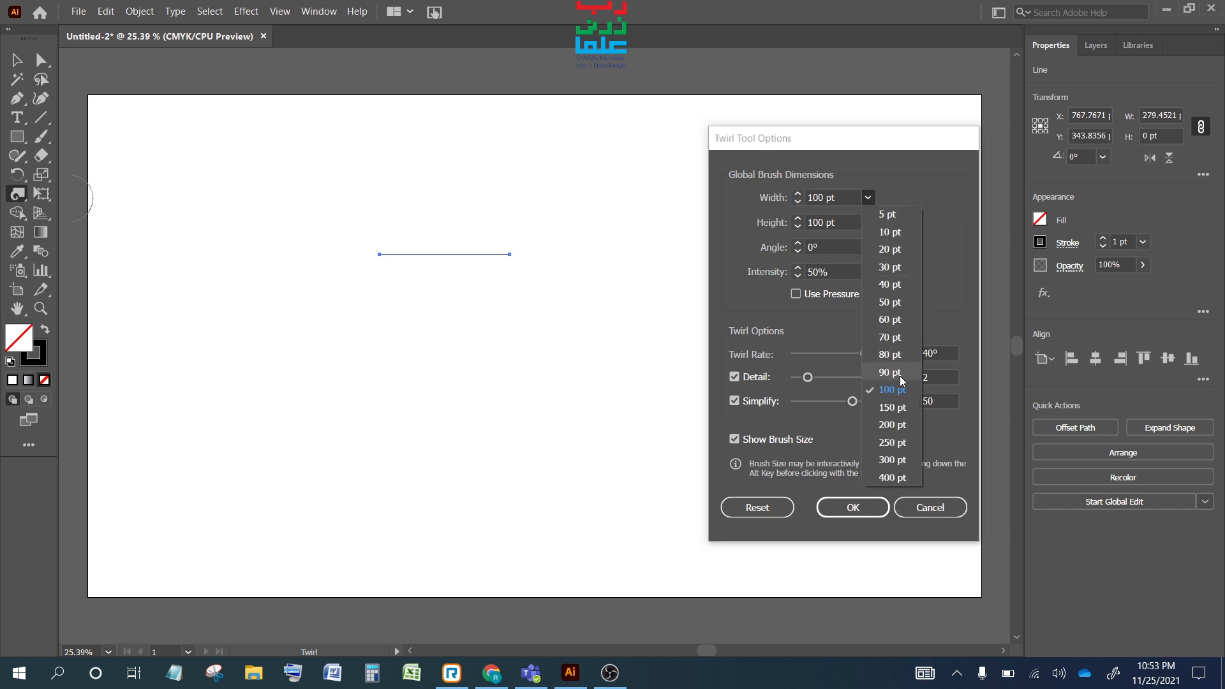
{"action": "left_click", "coordinate": [897, 426]}
{"action": "left_click", "coordinate": [868, 222]}
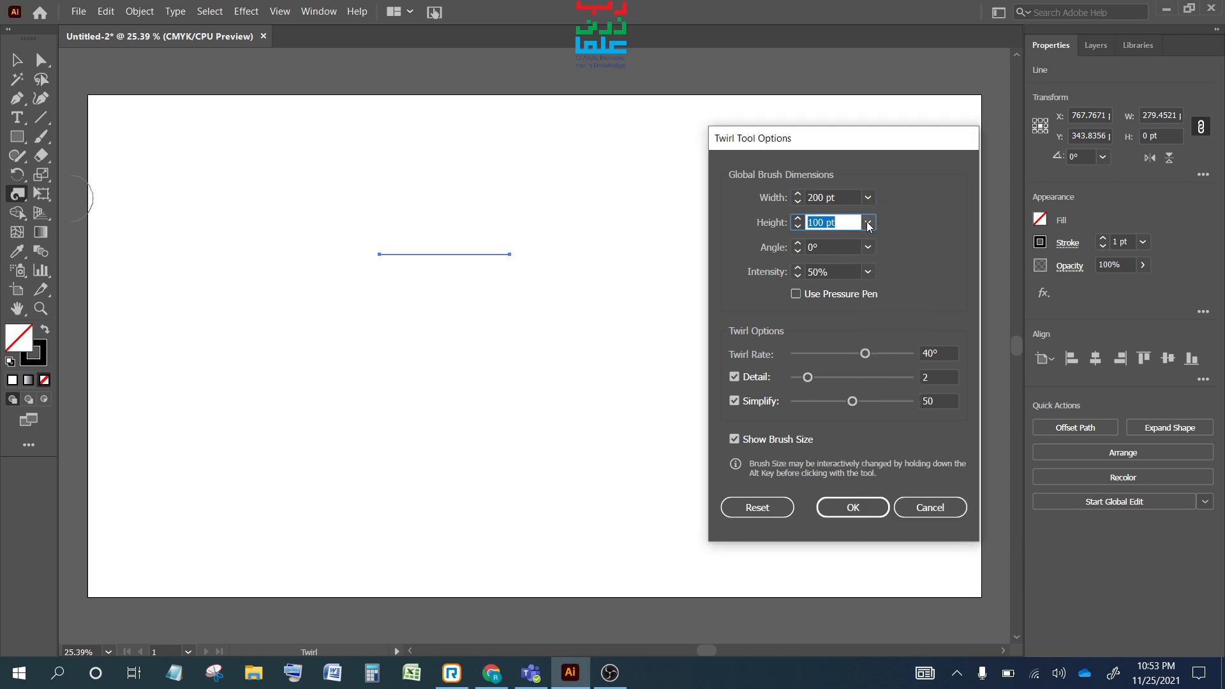
{"action": "left_click", "coordinate": [892, 450]}
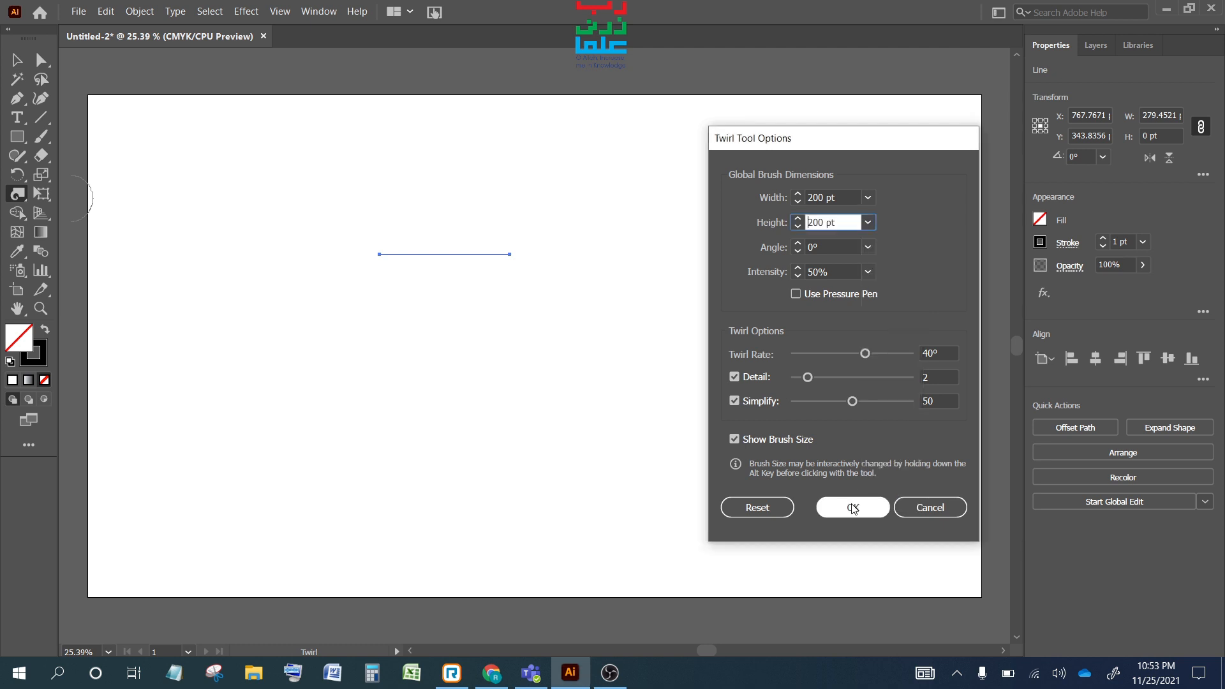
{"action": "left_click", "coordinate": [853, 508]}
- Twirl the line around its midpoint into a dense circular spiral and deselect it
{"action": "left_click_drag", "start_coordinate": [448, 258], "coordinate": [444, 254]}
{"action": "left_click", "coordinate": [18, 60]}
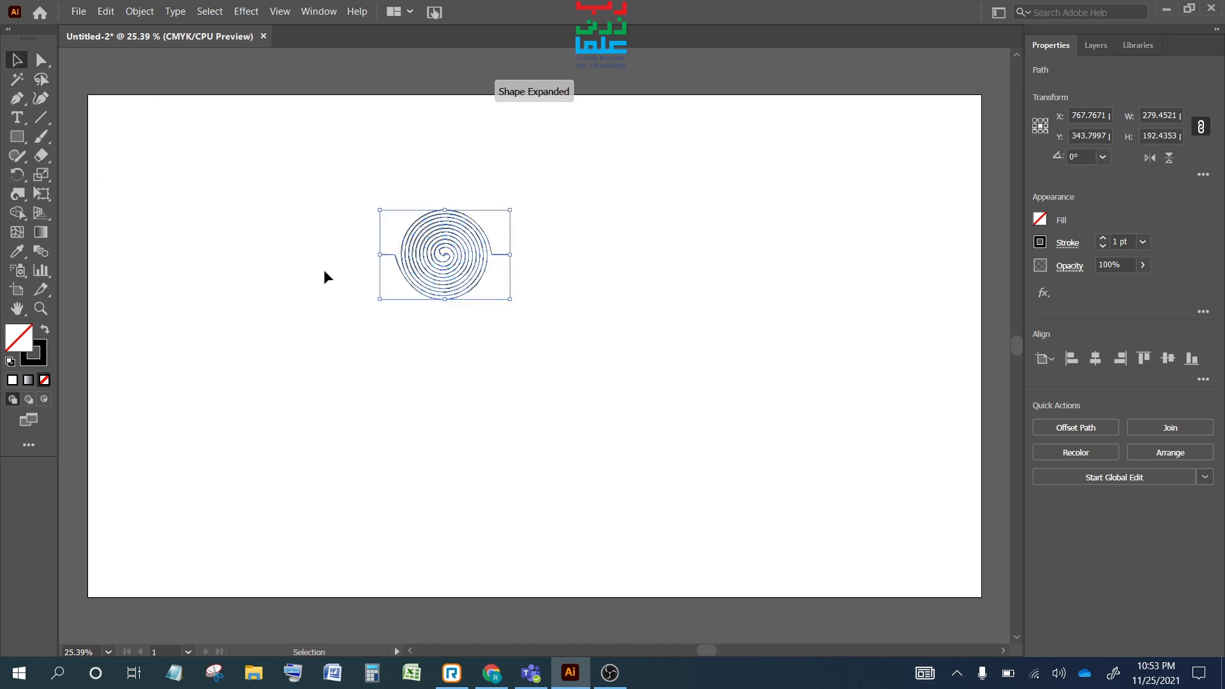
{"action": "left_click", "coordinate": [324, 272]}
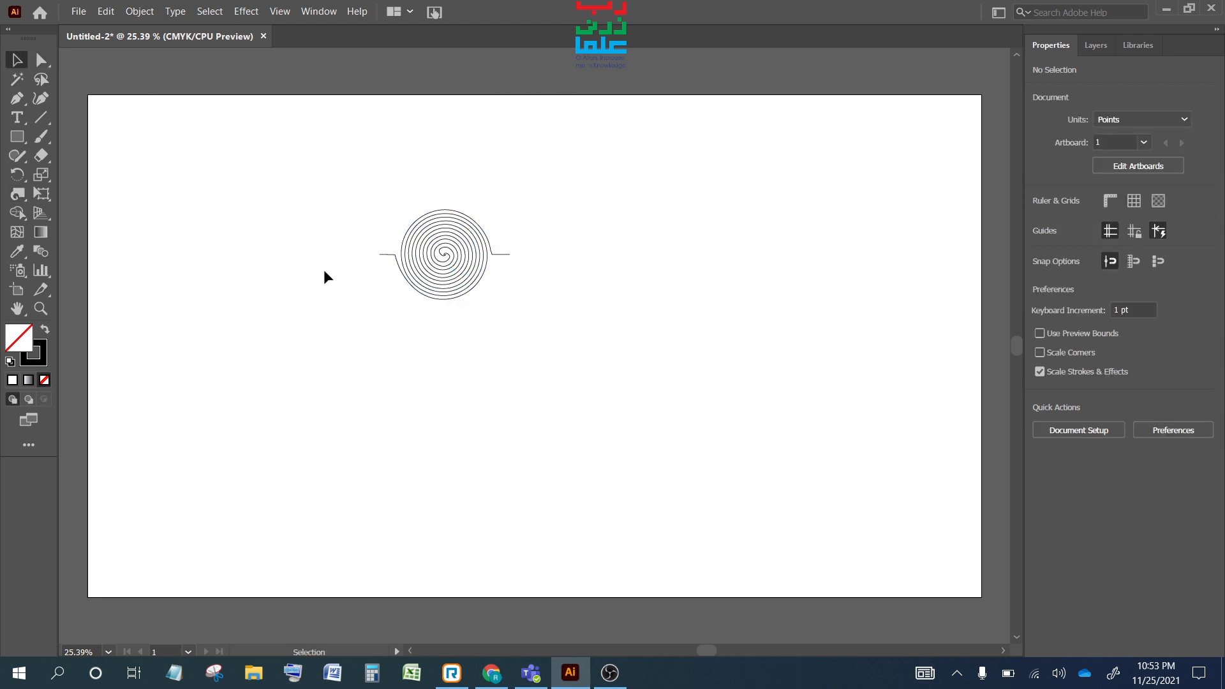
- Draw a second horizontal line about 268 pt long beside the spiral and twirl its right end into a coil
{"action": "left_click", "coordinate": [40, 117]}
{"action": "left_click_drag", "start_coordinate": [637, 254], "coordinate": [710, 254]}
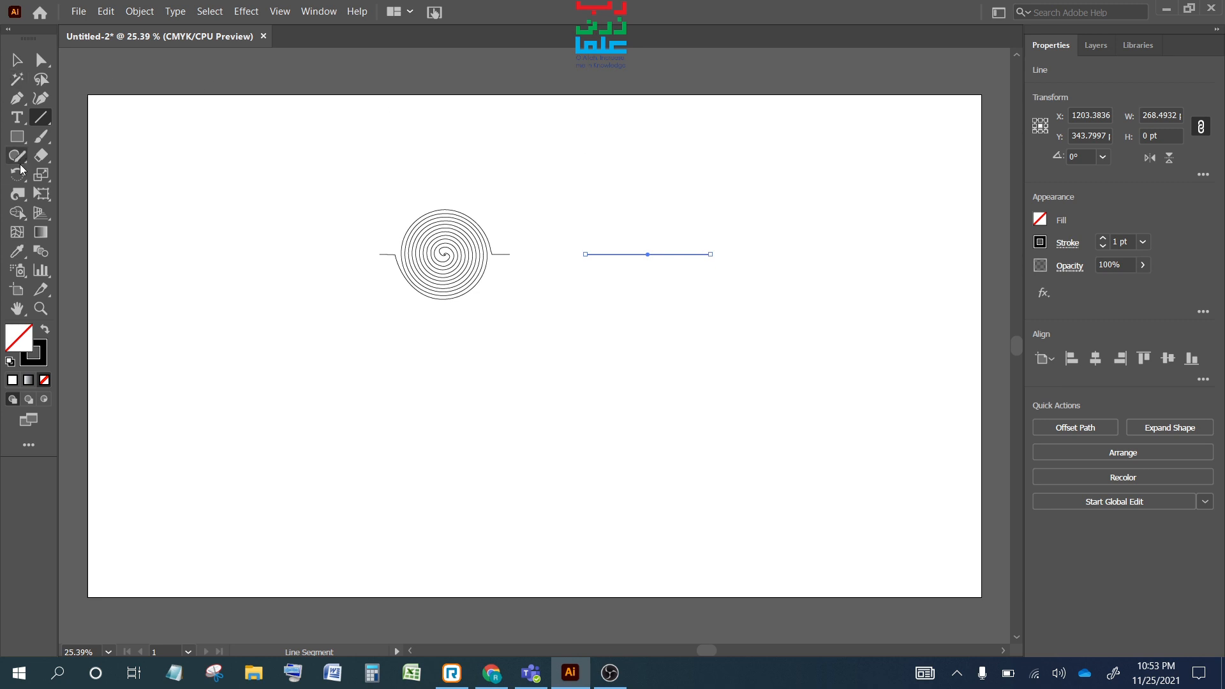
{"action": "left_click", "coordinate": [17, 193]}
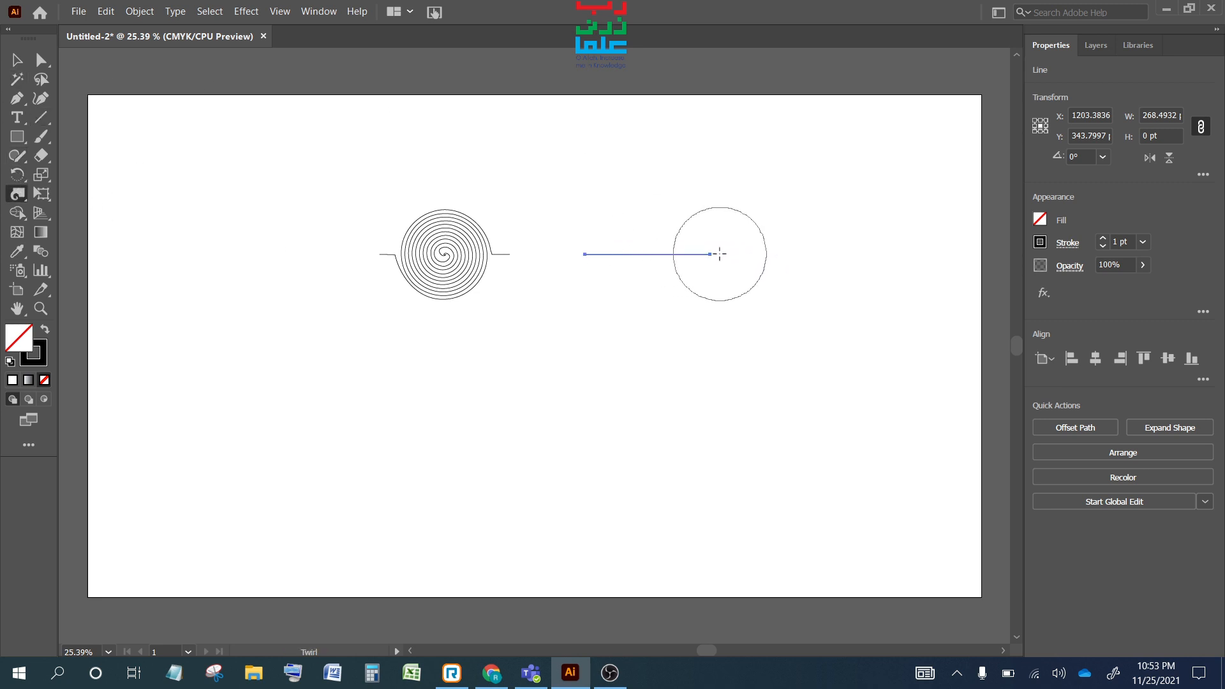
{"action": "left_click_drag", "start_coordinate": [720, 254], "coordinate": [720, 254]}
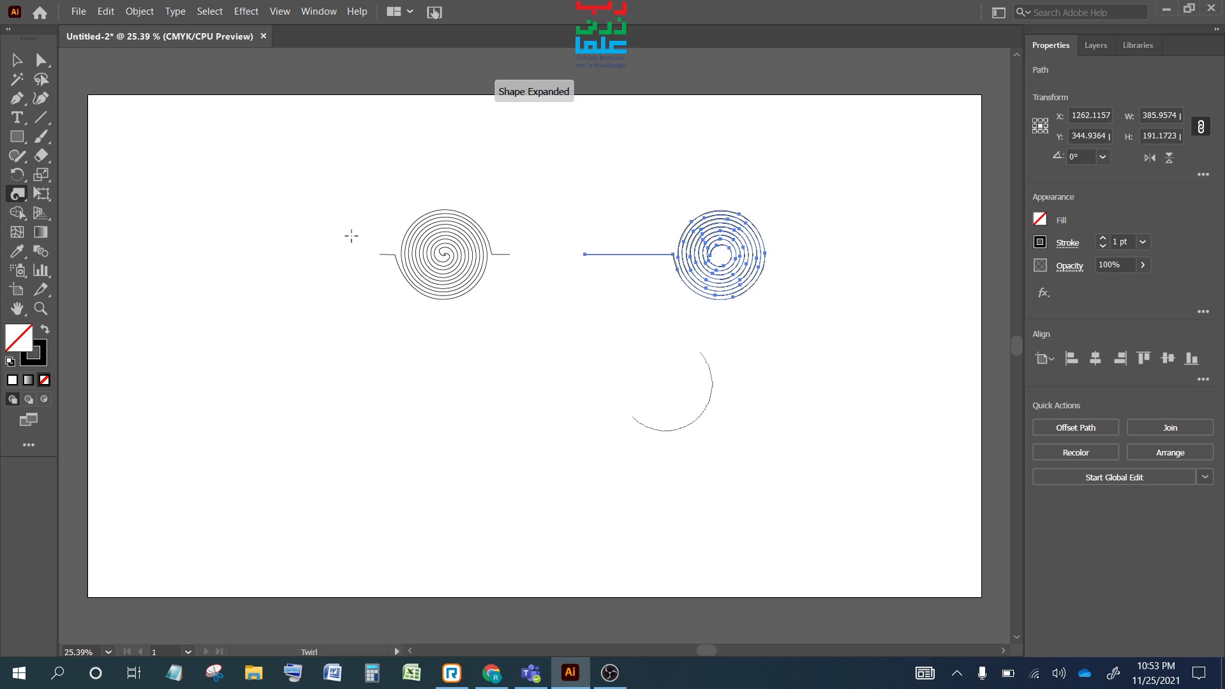
{"action": "left_click", "coordinate": [18, 59]}
{"action": "left_click", "coordinate": [634, 348]}
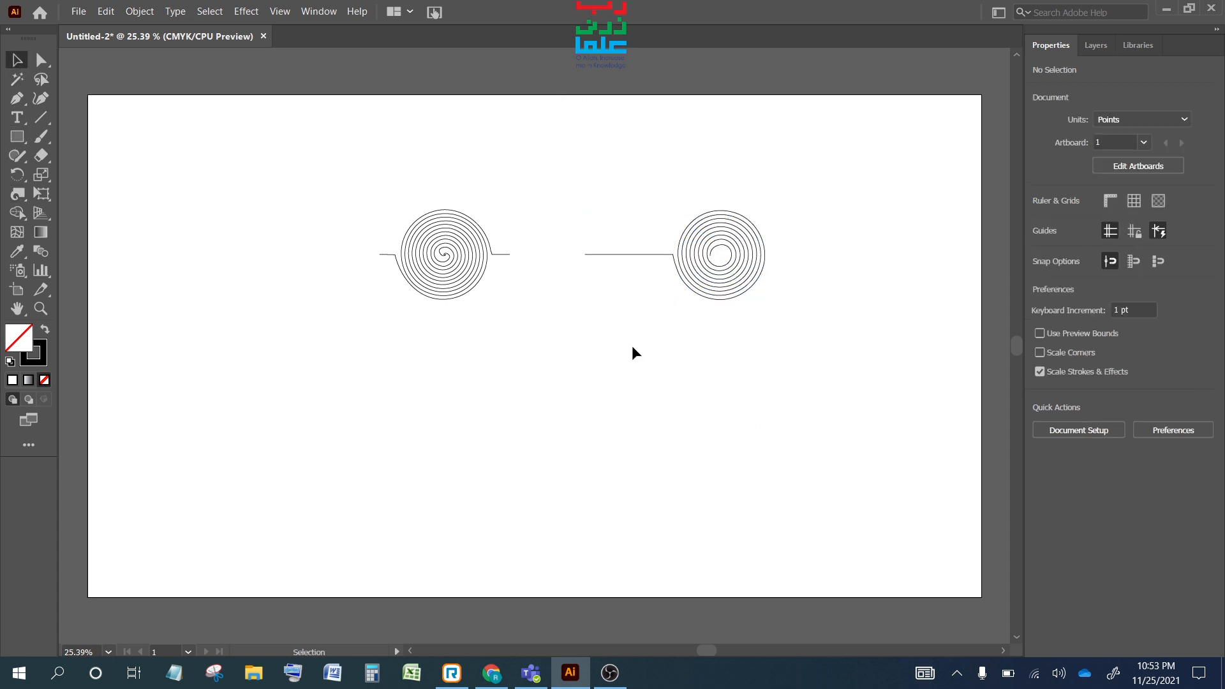
- Twirl the free left end of the second line into a matching coil with its centre just beyond the line's end
{"action": "left_click", "coordinate": [711, 240]}
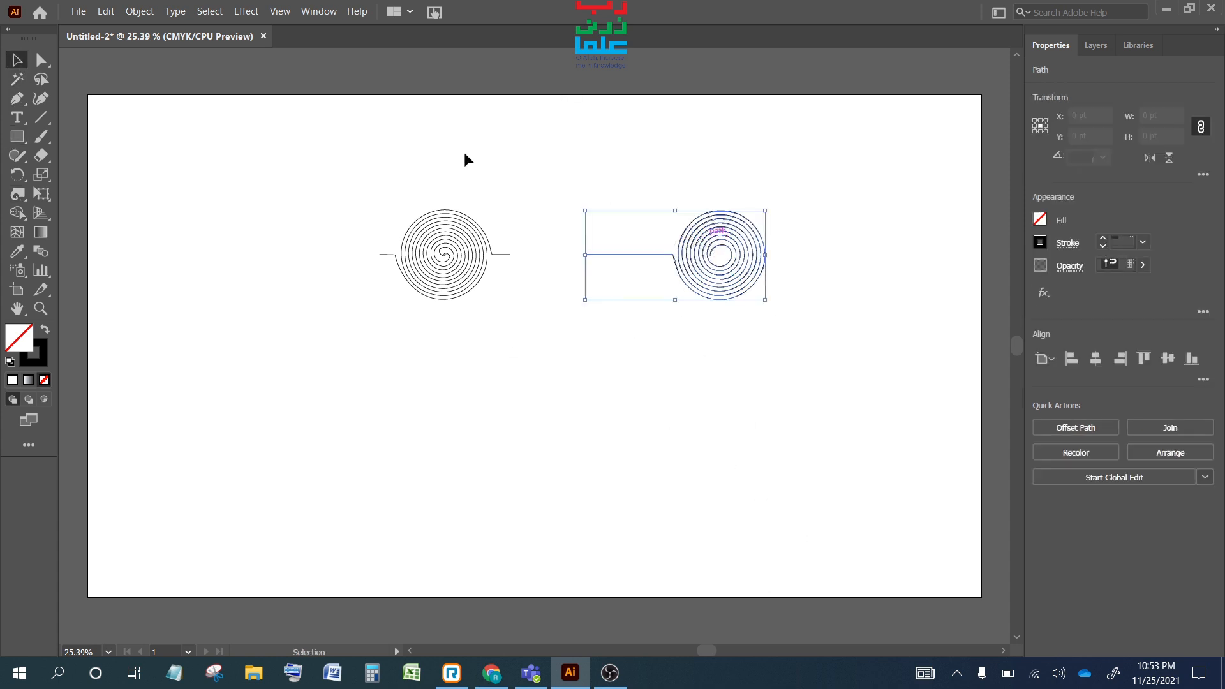
{"action": "left_click", "coordinate": [17, 193]}
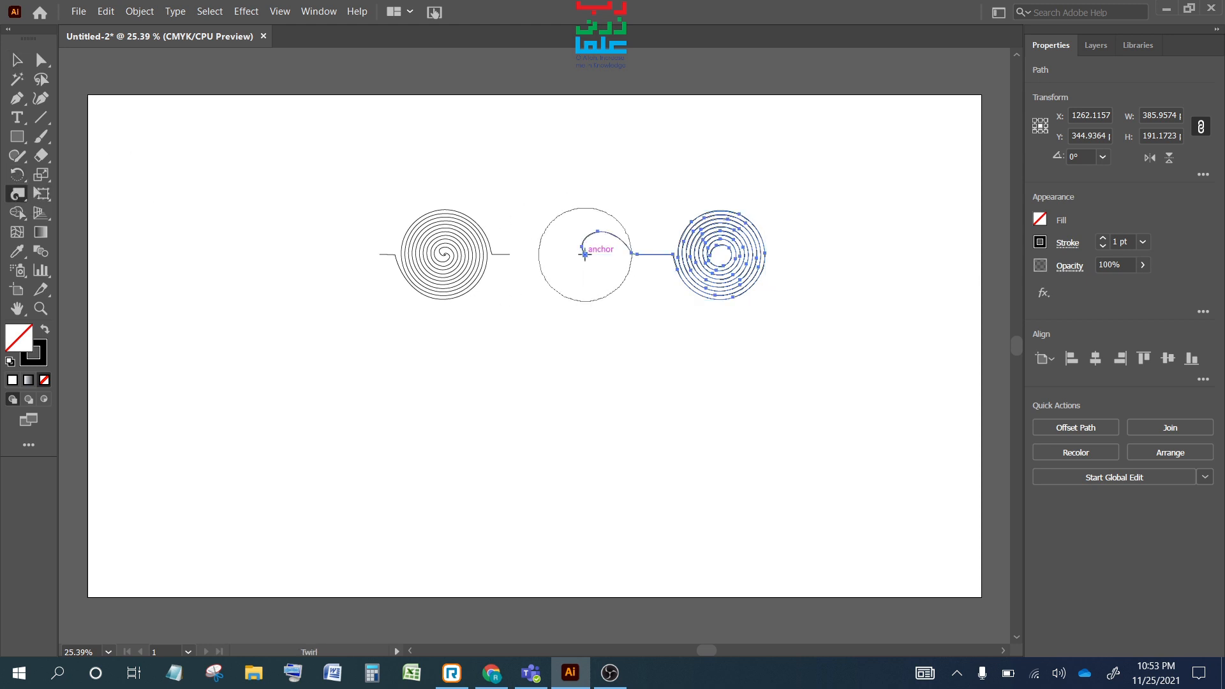
{"action": "key", "text": "ctrl+z"}
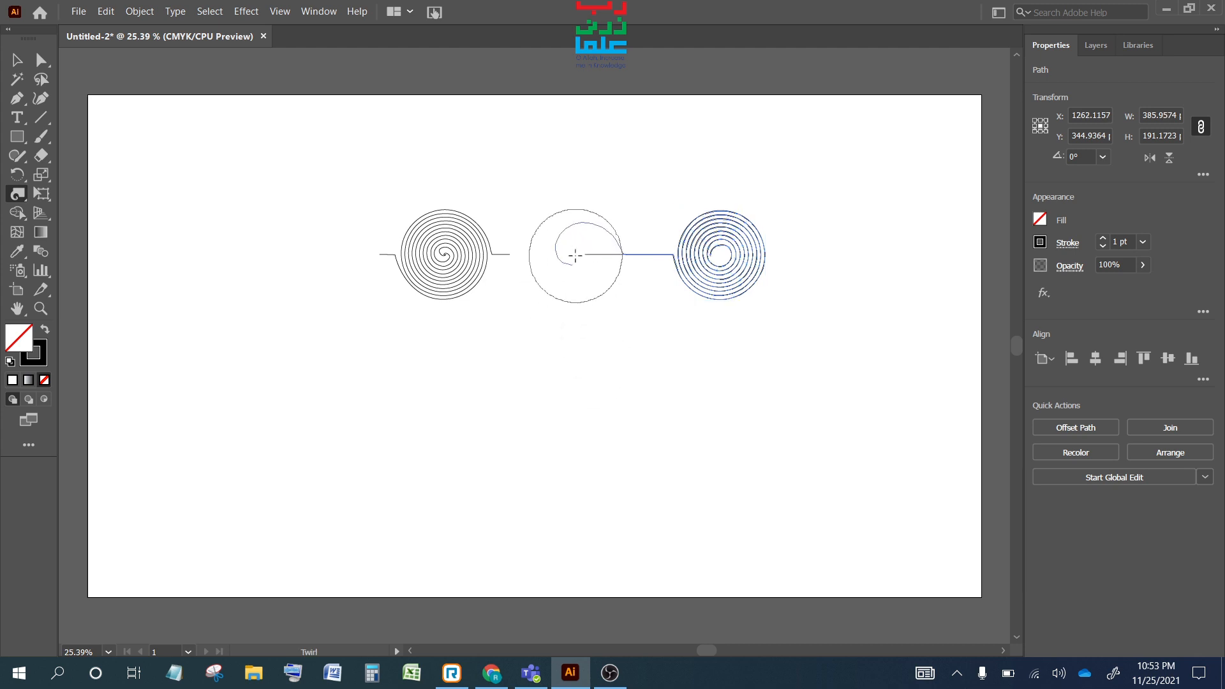
{"action": "left_click_drag", "start_coordinate": [575, 255], "coordinate": [575, 255]}
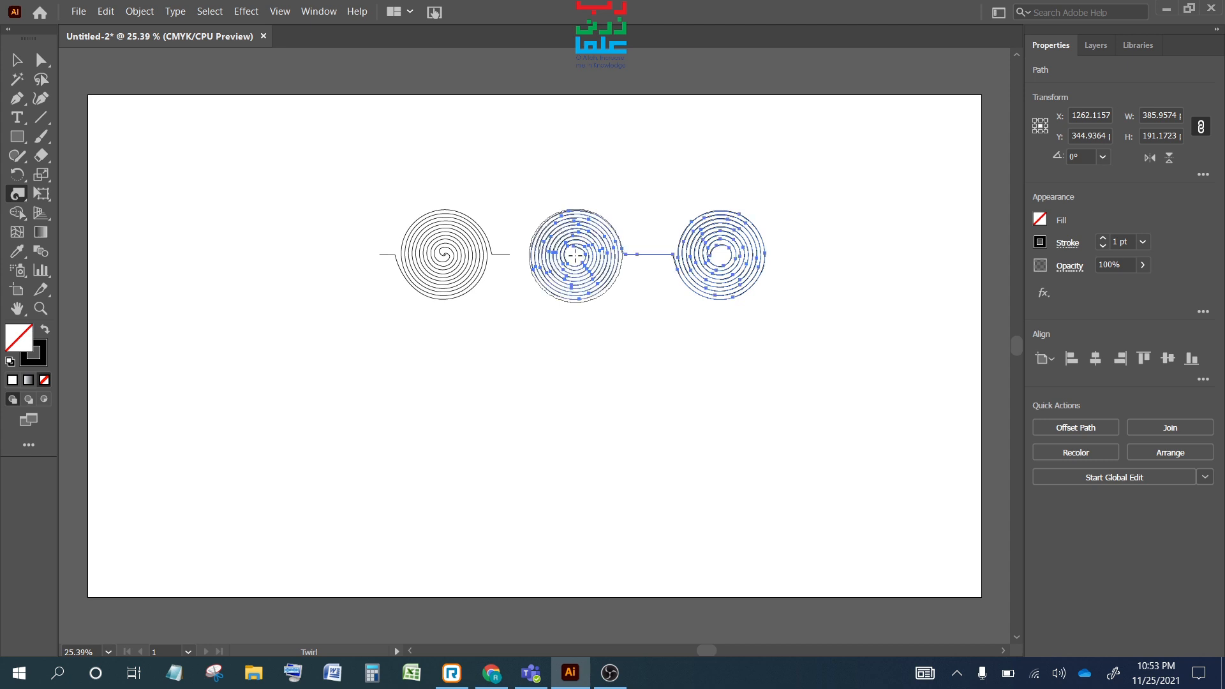
{"action": "key", "text": "v"}
{"action": "left_click", "coordinate": [630, 393]}
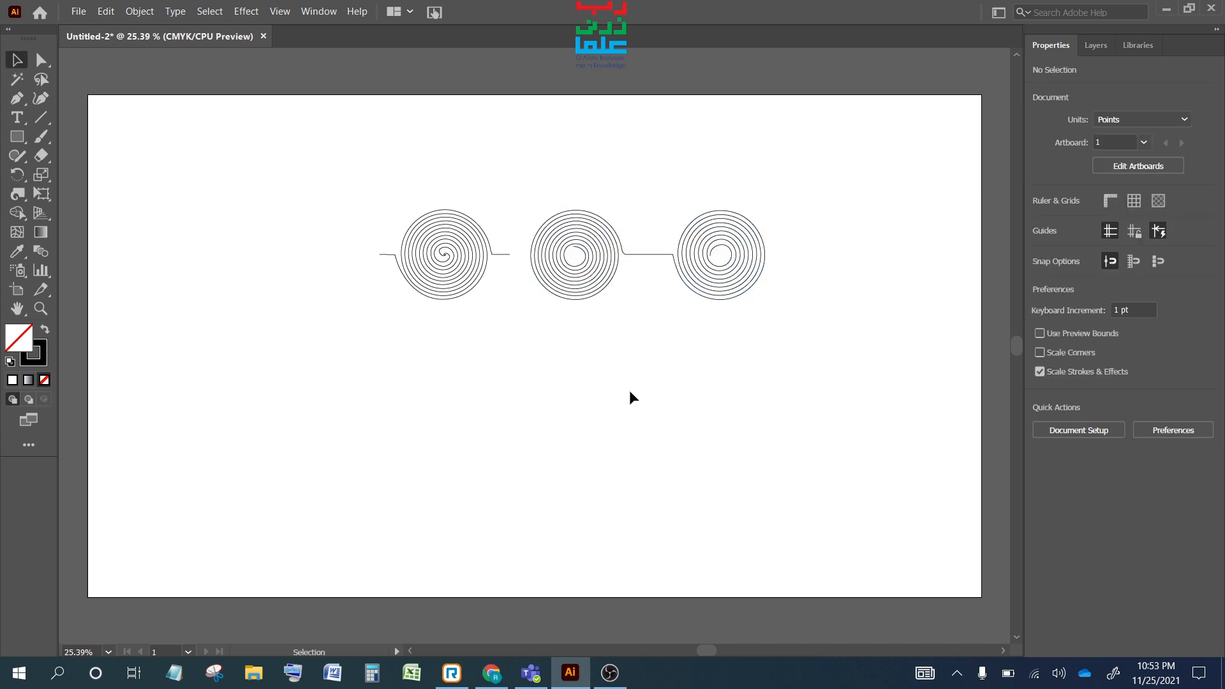
- Move both twirled shapes into a row along the artboard's upper-left area, with the double coil before the single spiral
{"action": "left_click_drag", "start_coordinate": [721, 284], "coordinate": [291, 201]}
{"action": "left_click_drag", "start_coordinate": [444, 260], "coordinate": [403, 179]}
{"action": "left_click", "coordinate": [526, 270]}
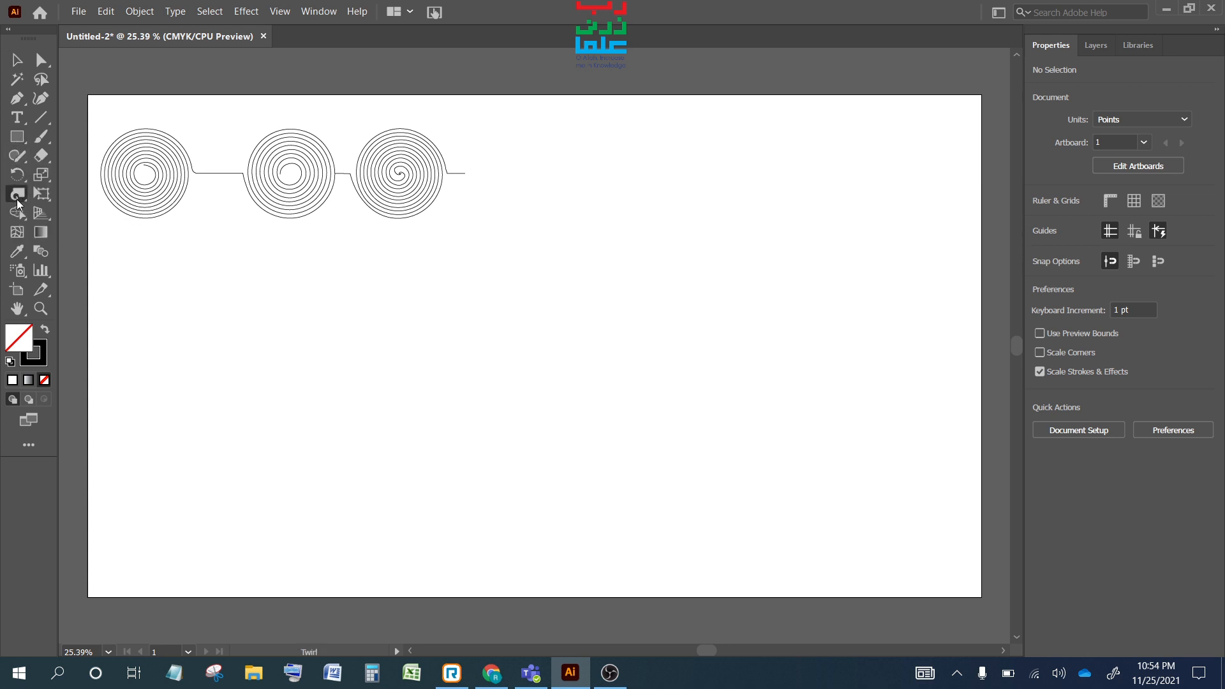
- Duplicate the single spiral, leaving one at the end of the row and one near the middle of the artboard
{"action": "left_click", "coordinate": [18, 202]}
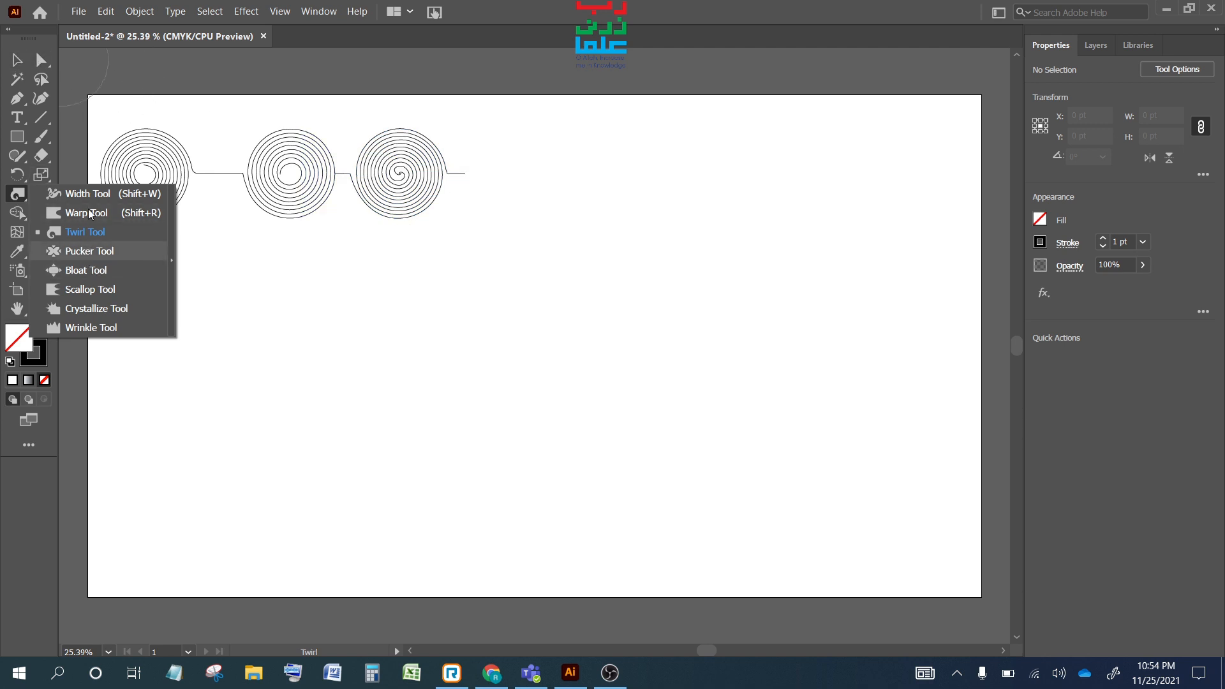
{"action": "left_click", "coordinate": [15, 63]}
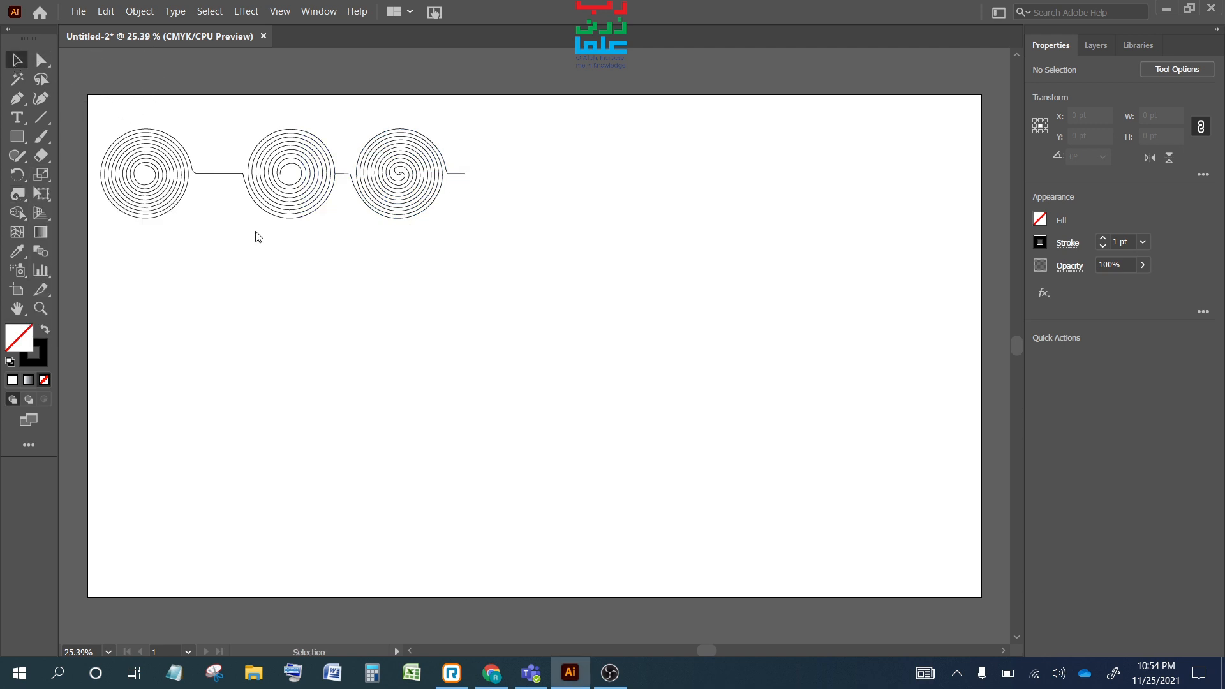
{"action": "left_click_drag", "start_coordinate": [385, 173], "coordinate": [466, 361]}
{"action": "left_click_drag", "start_coordinate": [619, 229], "coordinate": [379, 179]}
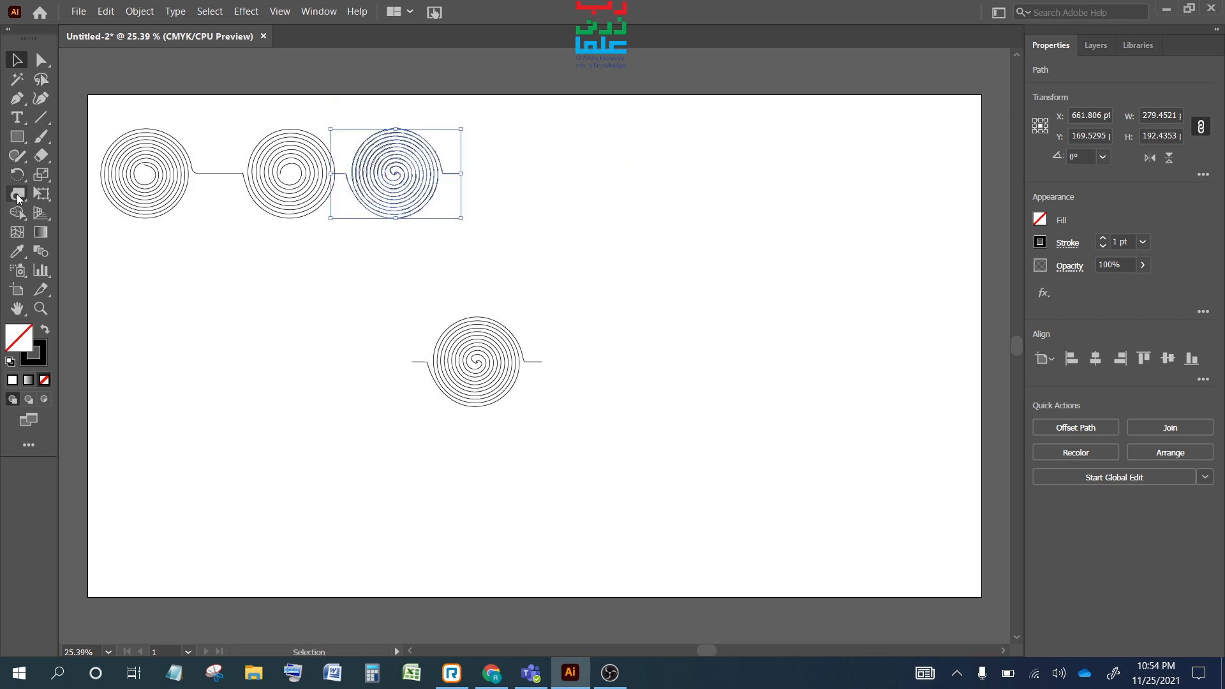
- Pucker the spiral near the middle of the artboard towards its centre with the Pucker tool
{"action": "left_click", "coordinate": [17, 194]}
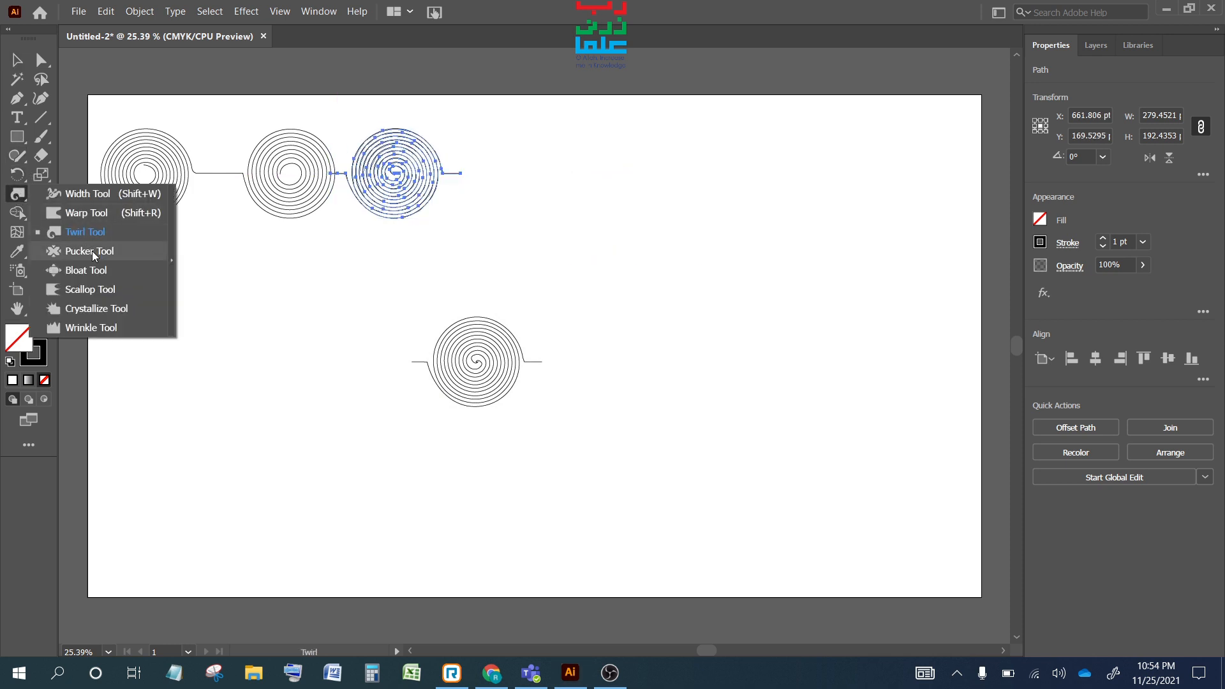
{"action": "left_click", "coordinate": [92, 250]}
{"action": "left_click_drag", "start_coordinate": [473, 362], "coordinate": [473, 362]}
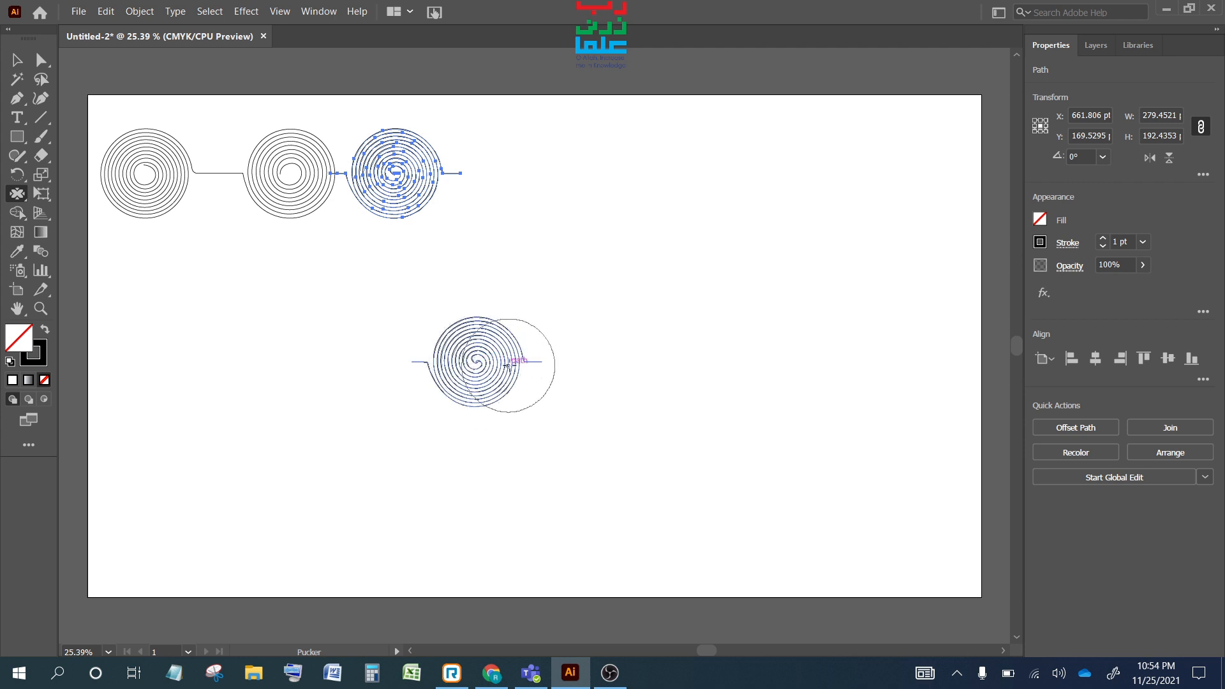
{"action": "key", "text": "ctrl+z"}
{"action": "left_click", "coordinate": [18, 60]}
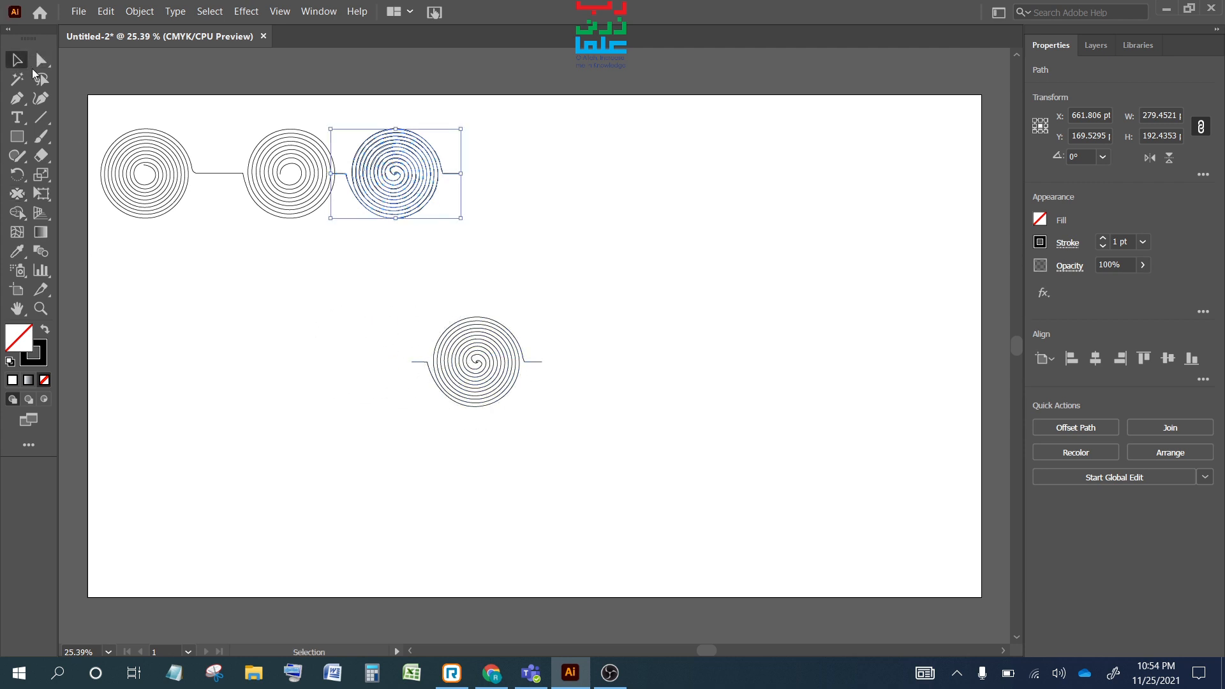
{"action": "left_click_drag", "start_coordinate": [407, 300], "coordinate": [527, 422]}
{"action": "left_click", "coordinate": [18, 193]}
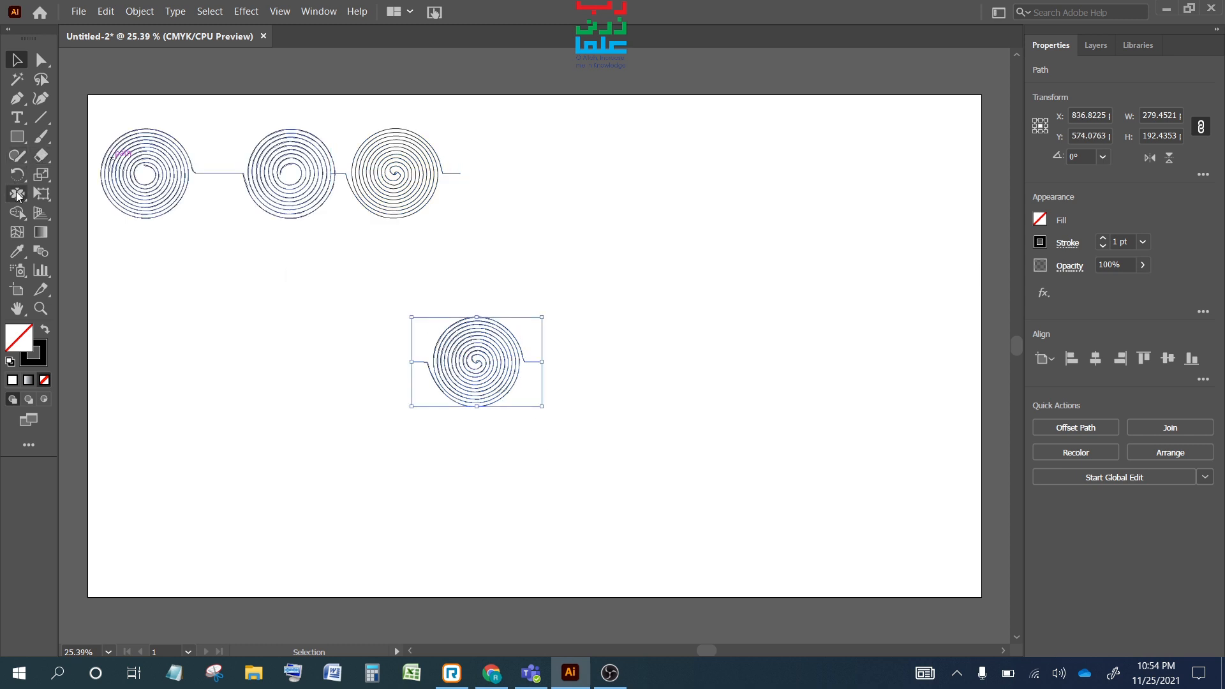
{"action": "left_click_drag", "start_coordinate": [479, 383], "coordinate": [477, 382]}
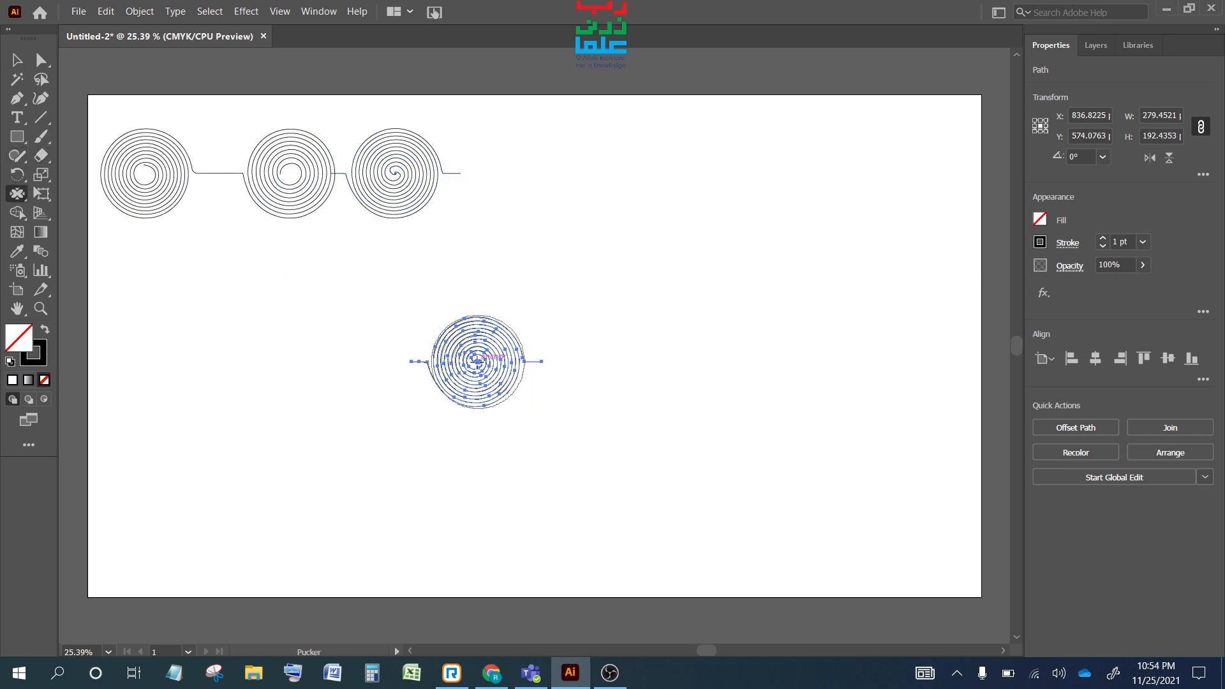
{"action": "key", "text": "ctrl+z"}
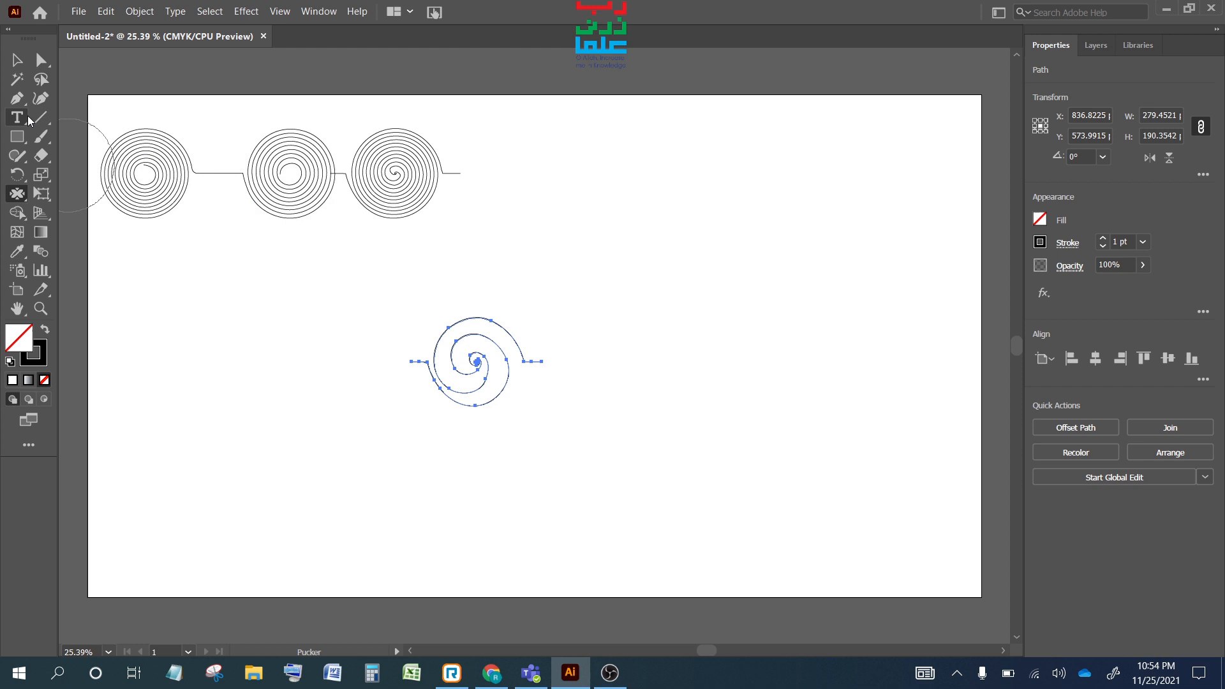
{"action": "left_click", "coordinate": [17, 60]}
- Draw a square about 67 pt wide in the artboard's right half and pucker it into a four-pointed star
{"action": "left_click_drag", "start_coordinate": [18, 136], "coordinate": [76, 141]}
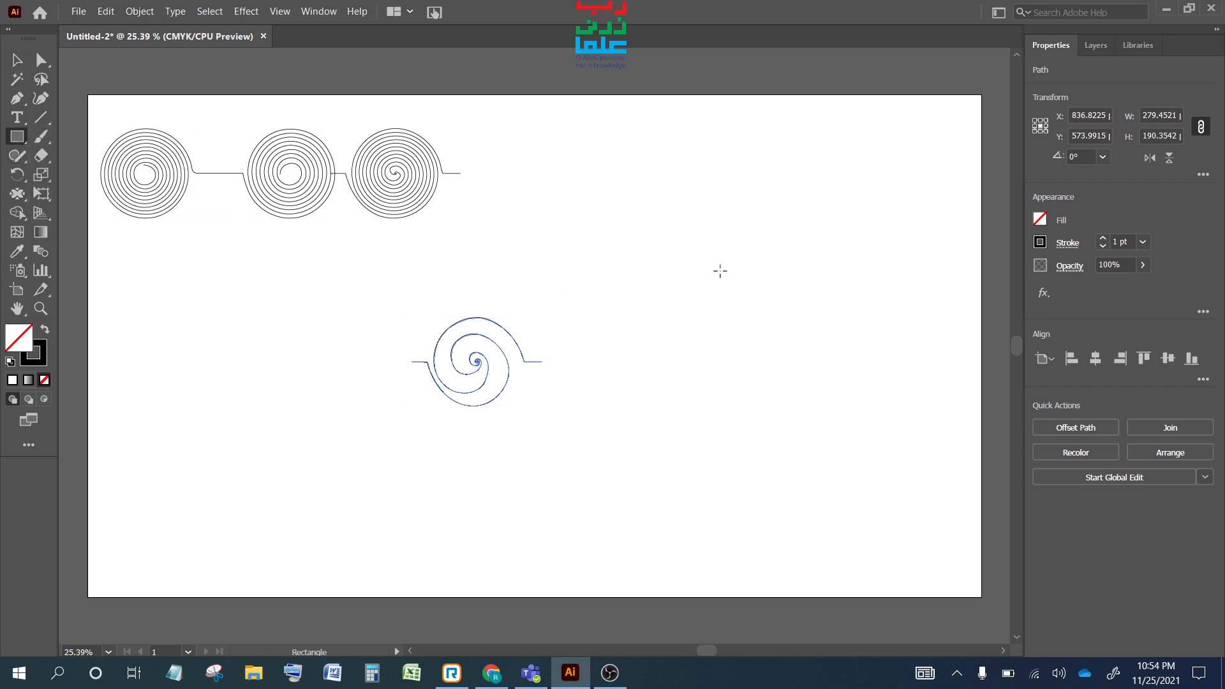
{"action": "mouse_move", "coordinate": [707, 266]}
{"action": "left_mouse_down"}
{"action": "mouse_move", "coordinate": [760, 317]}
{"action": "mouse_move", "coordinate": [733, 292]}
{"action": "left_mouse_up"}
{"action": "left_click", "coordinate": [21, 197]}
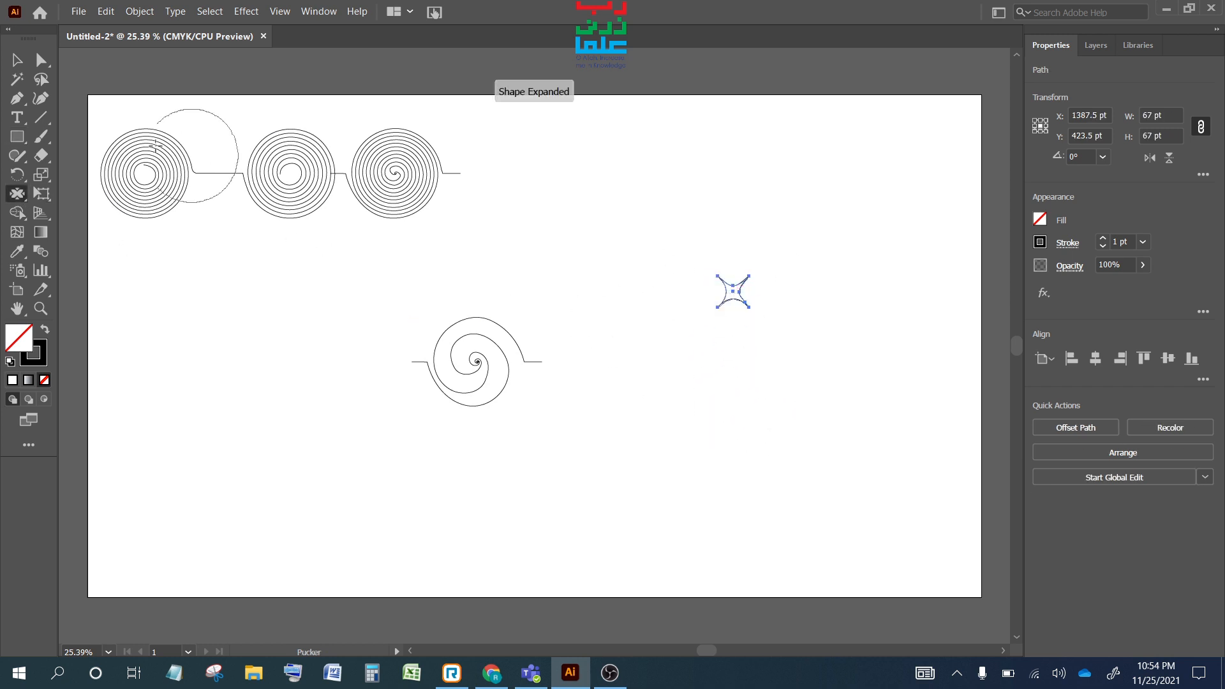
{"action": "left_click", "coordinate": [16, 60]}
{"action": "left_click", "coordinate": [816, 338]}
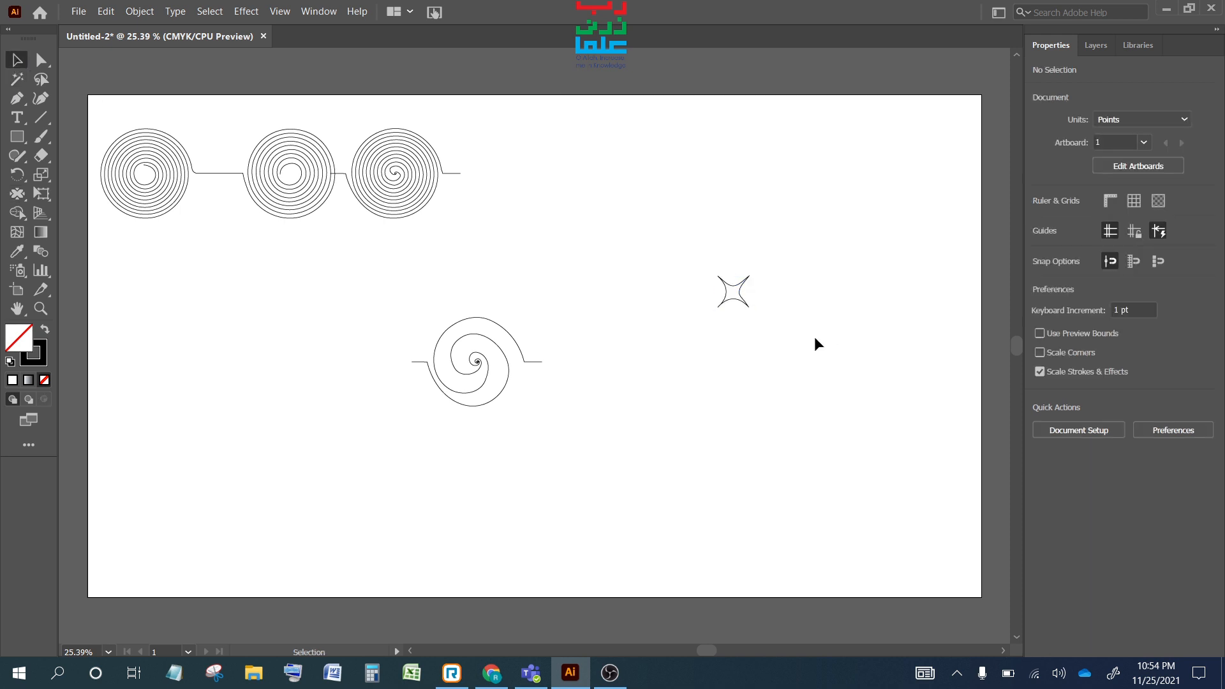
- Delete the puckered spiral near the middle of the artboard
{"action": "left_click_drag", "start_coordinate": [436, 312], "coordinate": [583, 423]}
{"action": "key", "text": "Delete"}
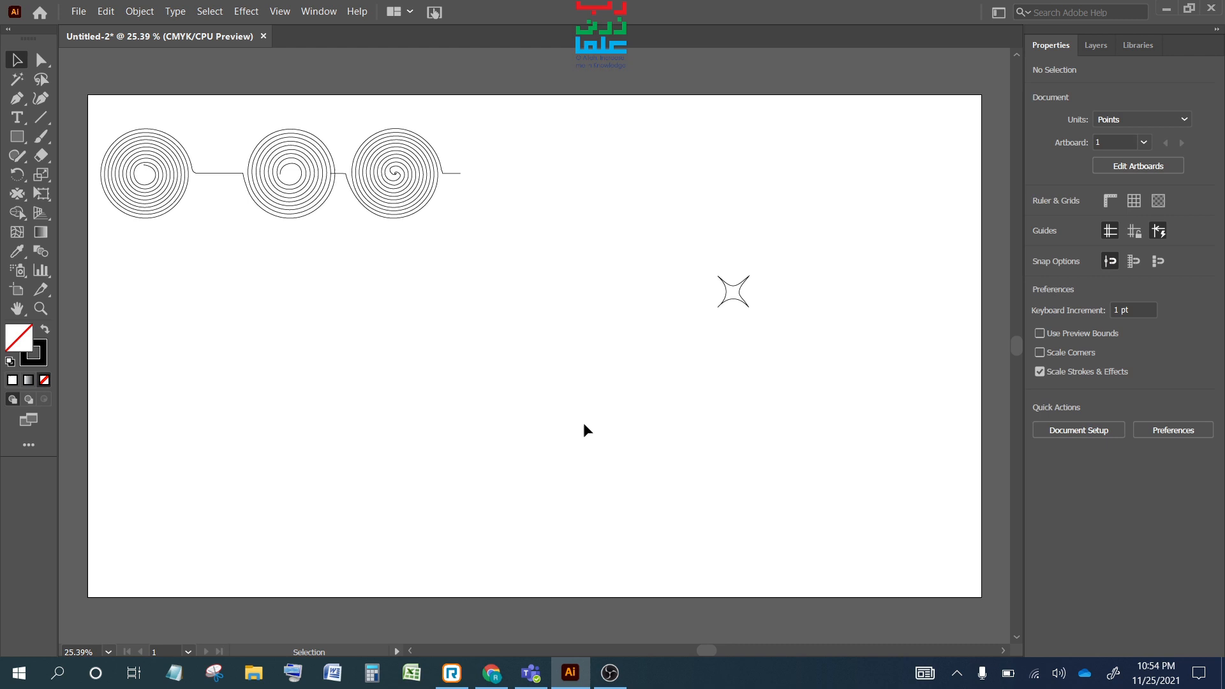
- Bloat the four-pointed star from its centre into a rounded, circle-like shape with the Bloat tool
{"action": "left_click", "coordinate": [18, 194]}
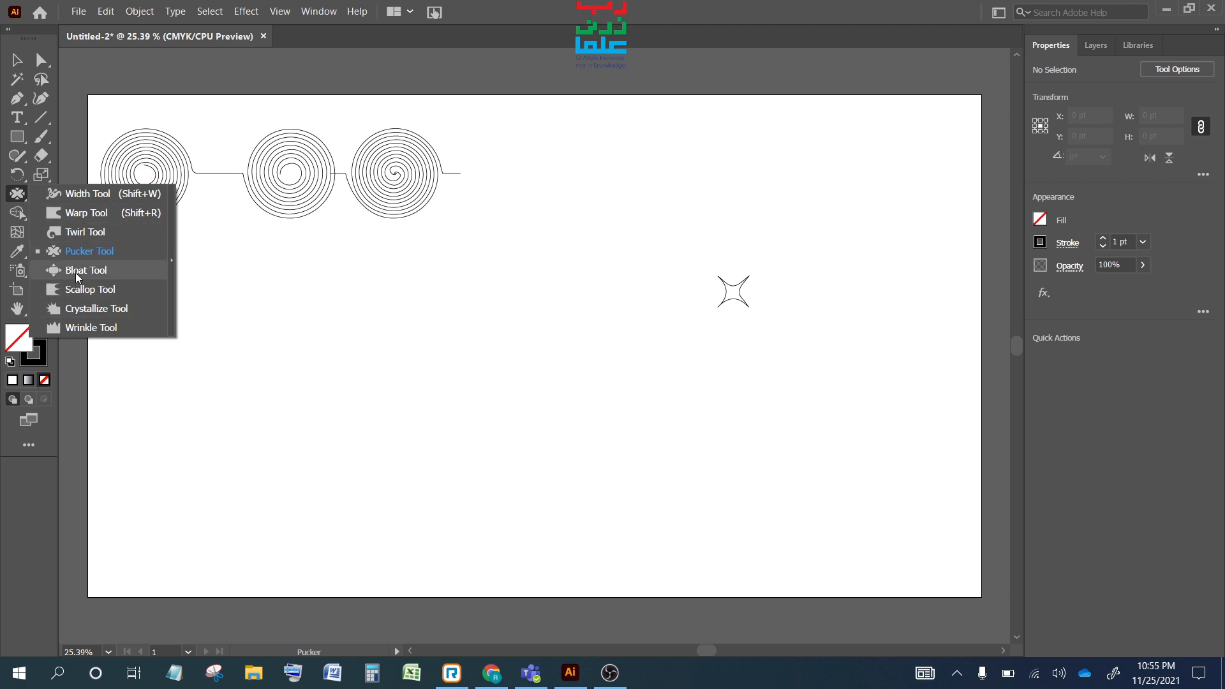
{"action": "left_click", "coordinate": [75, 273]}
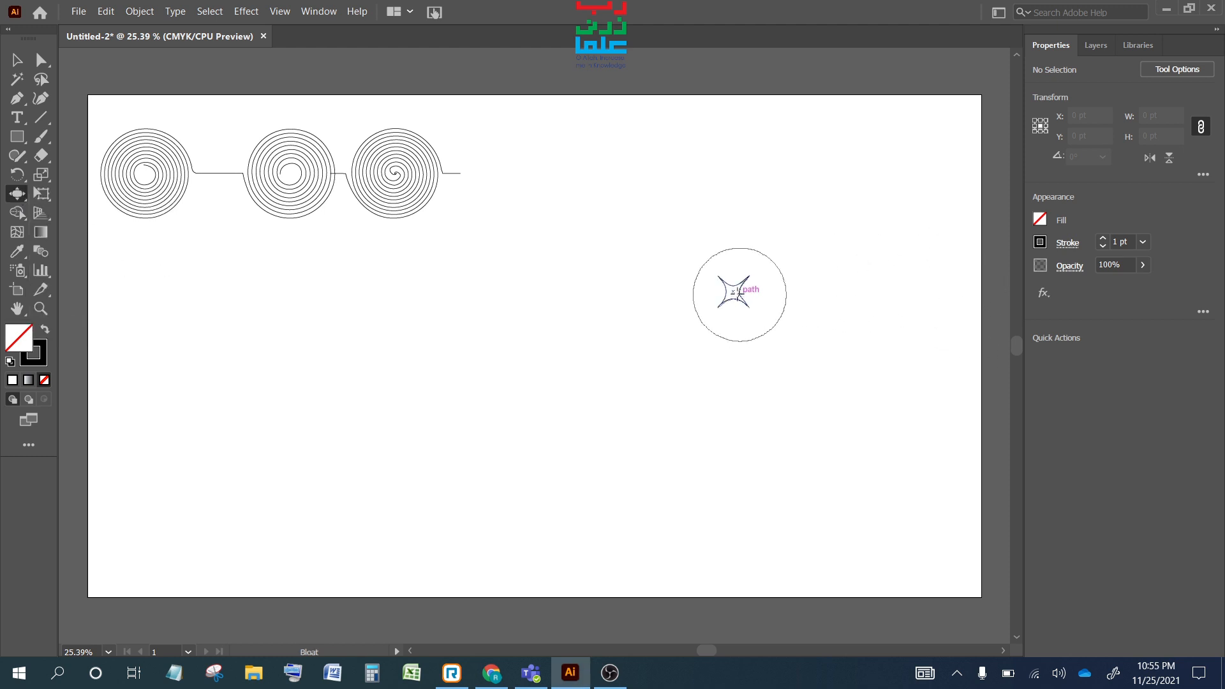
{"action": "left_click_drag", "start_coordinate": [734, 291], "coordinate": [734, 292]}
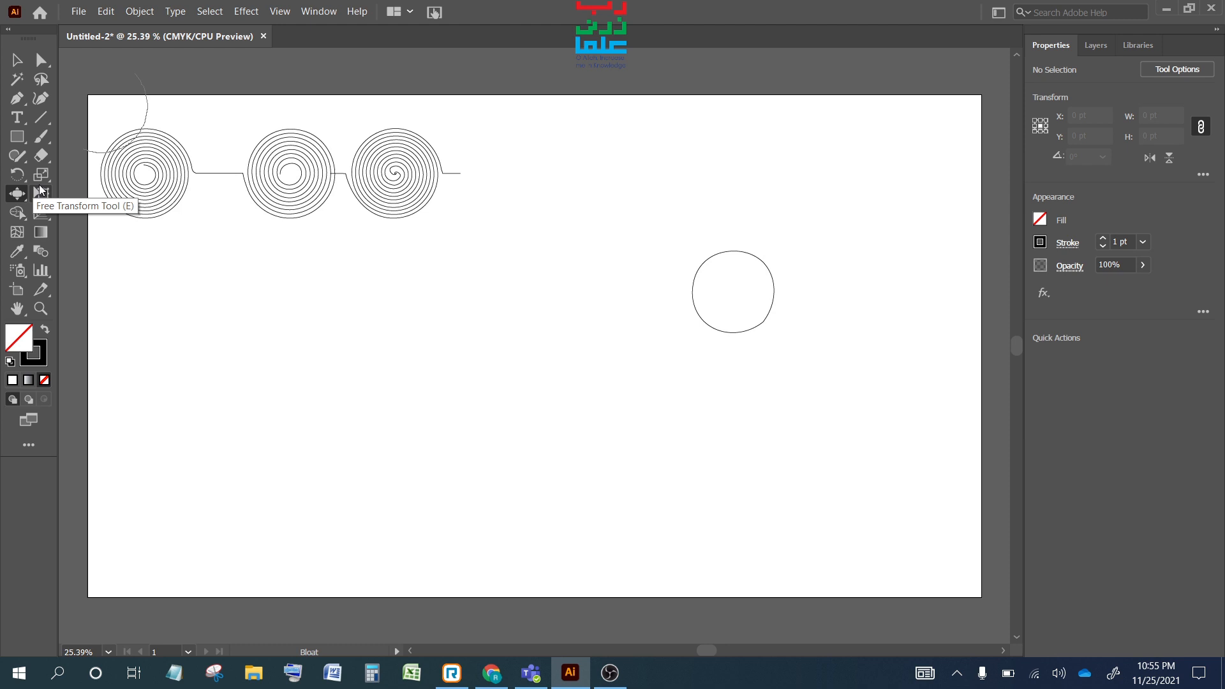
- Scallop the rounded shape's outline at its upper-left, upper-right and lower edges with the Scallop tool
{"action": "left_click", "coordinate": [16, 200]}
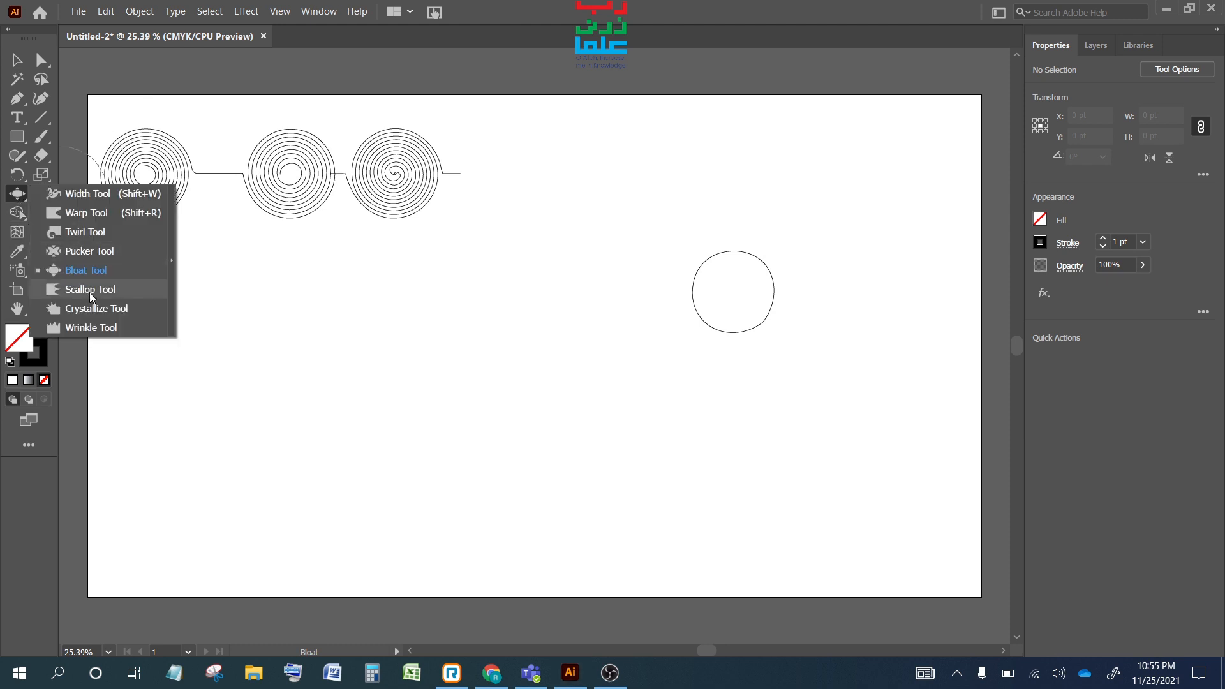
{"action": "left_click", "coordinate": [89, 289]}
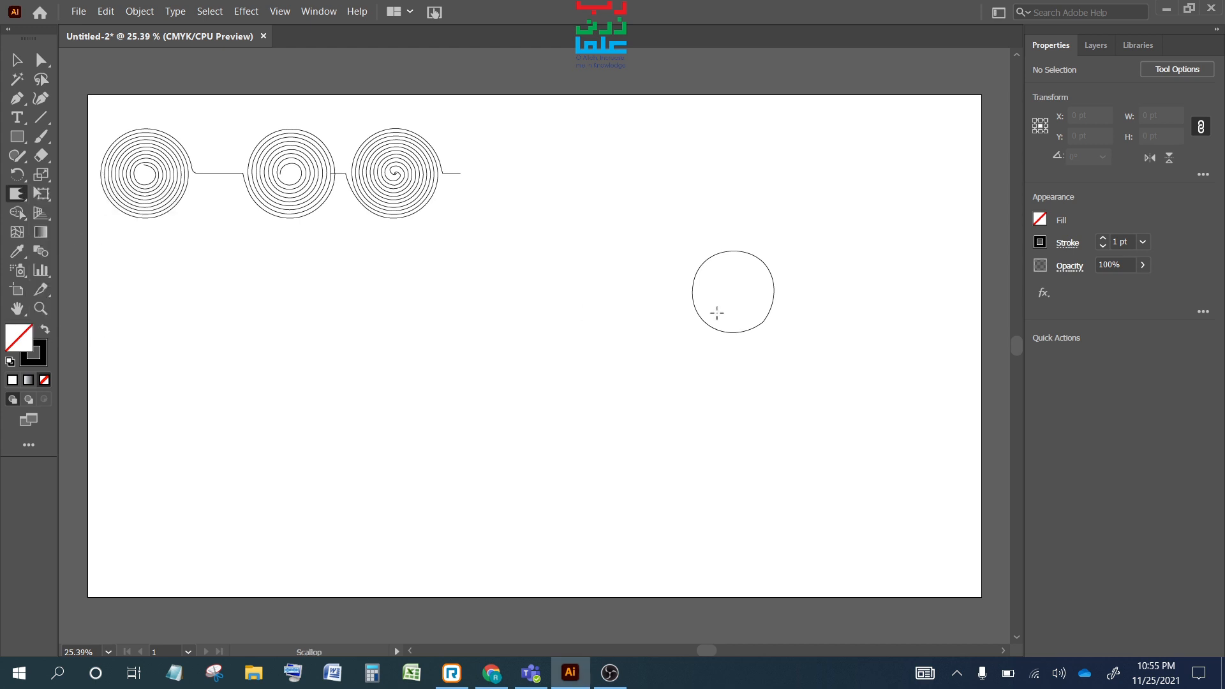
{"action": "left_click_drag", "start_coordinate": [712, 256], "coordinate": [710, 267]}
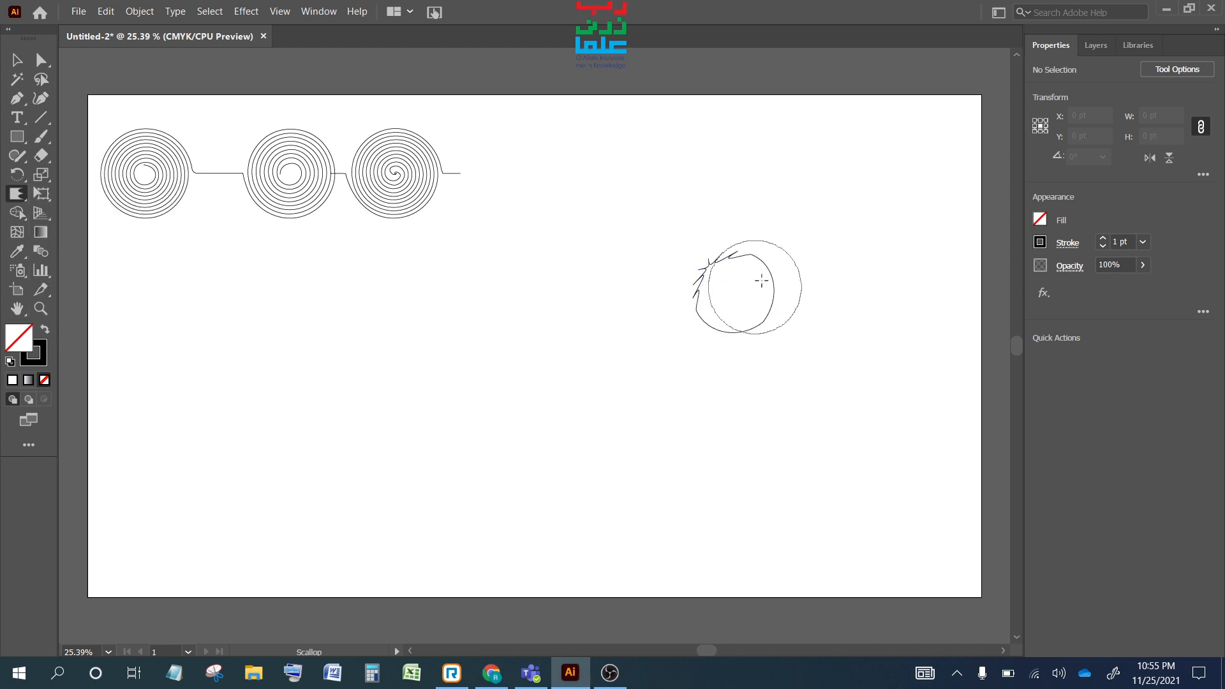
{"action": "left_click", "coordinate": [771, 271]}
{"action": "left_click_drag", "start_coordinate": [734, 349], "coordinate": [730, 328]}
- Delete the scalloped shape in the artboard's right half
{"action": "left_click", "coordinate": [18, 60]}
{"action": "left_click_drag", "start_coordinate": [649, 203], "coordinate": [769, 339]}
{"action": "key", "text": "Delete"}
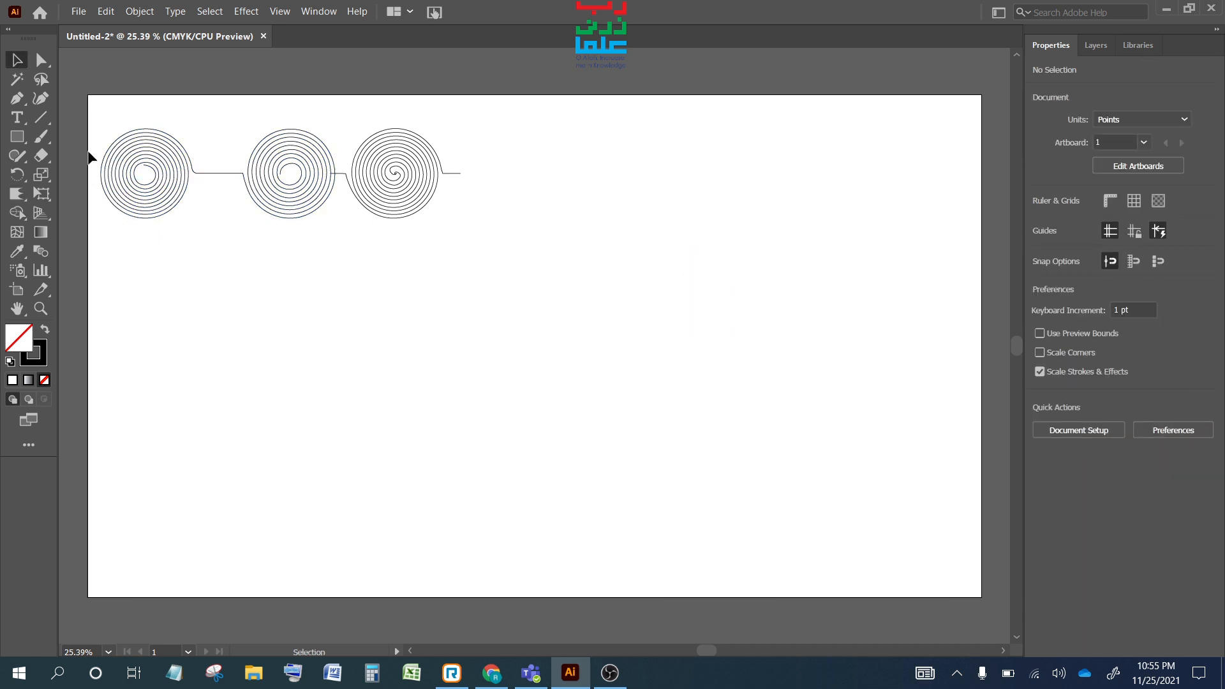
- Draw a square about 149 pt wide near the artboard's middle and scallop it from its centre into a spiky cross
{"action": "left_click", "coordinate": [17, 136]}
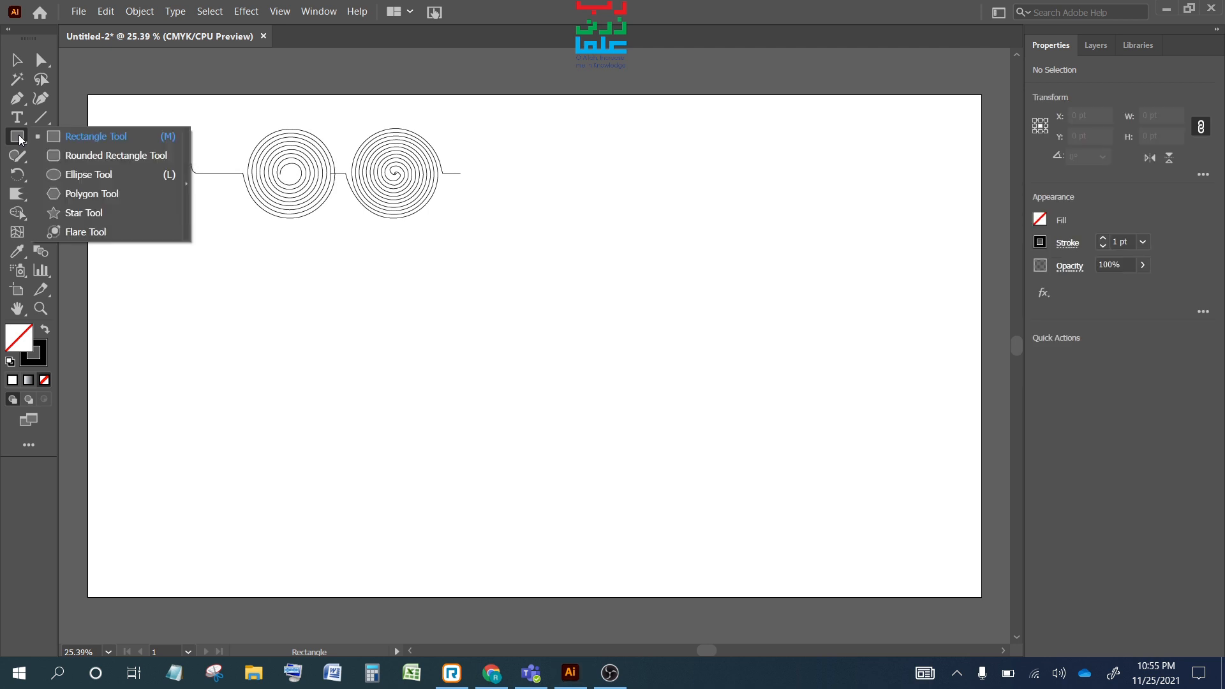
{"action": "left_click", "coordinate": [82, 137]}
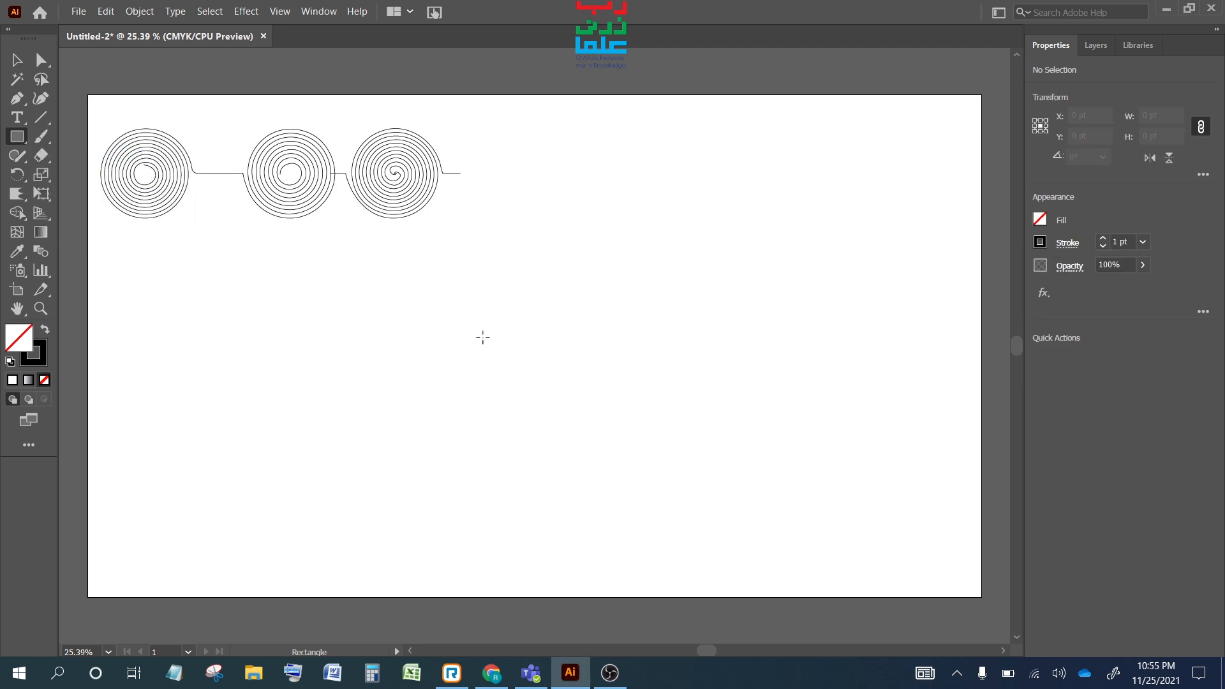
{"action": "left_click_drag", "start_coordinate": [543, 272], "coordinate": [613, 333]}
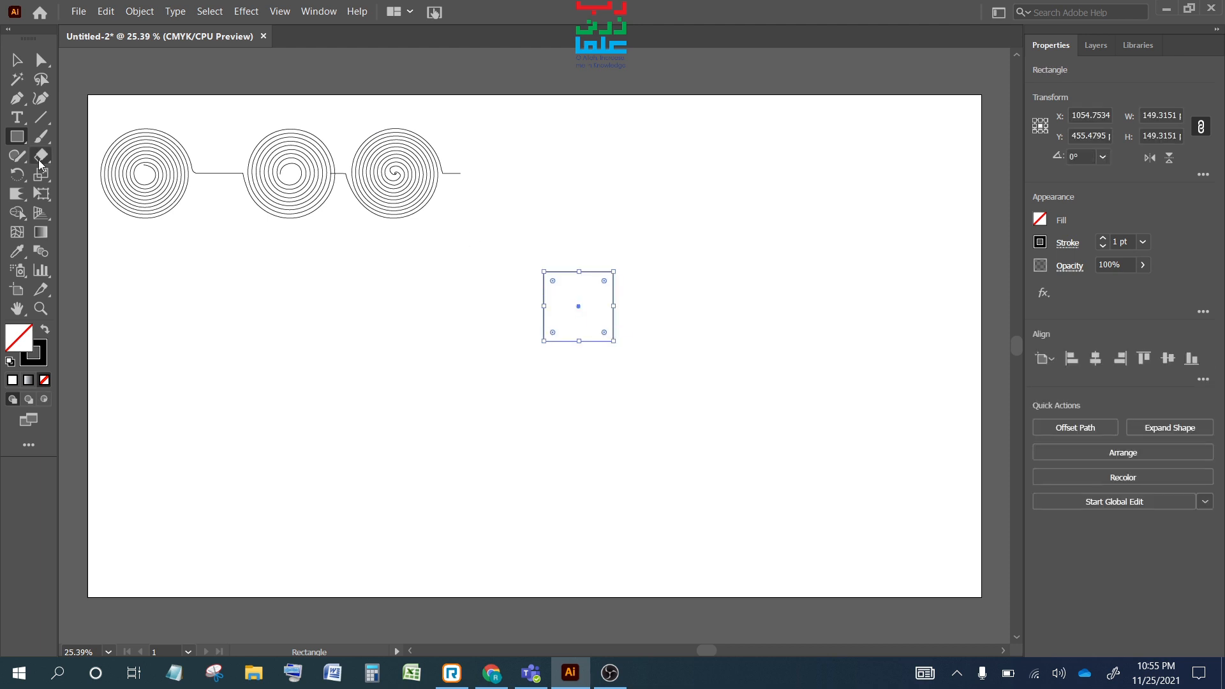
{"action": "left_click", "coordinate": [17, 194]}
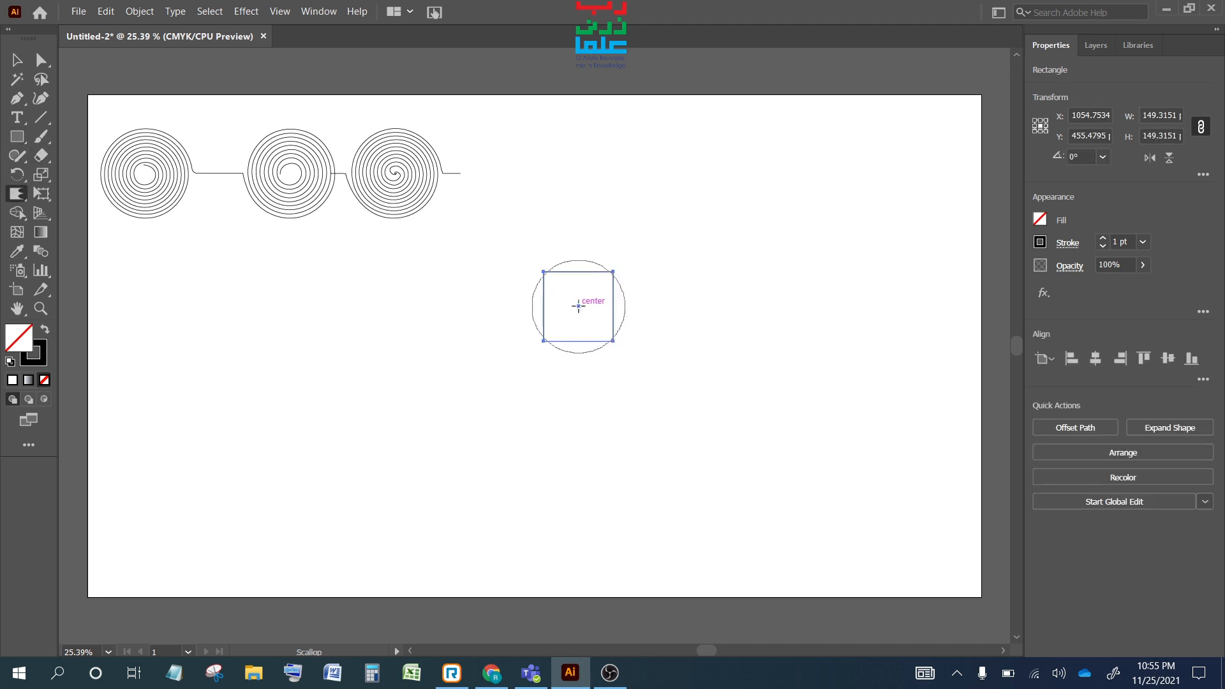
{"action": "left_click_drag", "start_coordinate": [579, 306], "coordinate": [579, 306]}
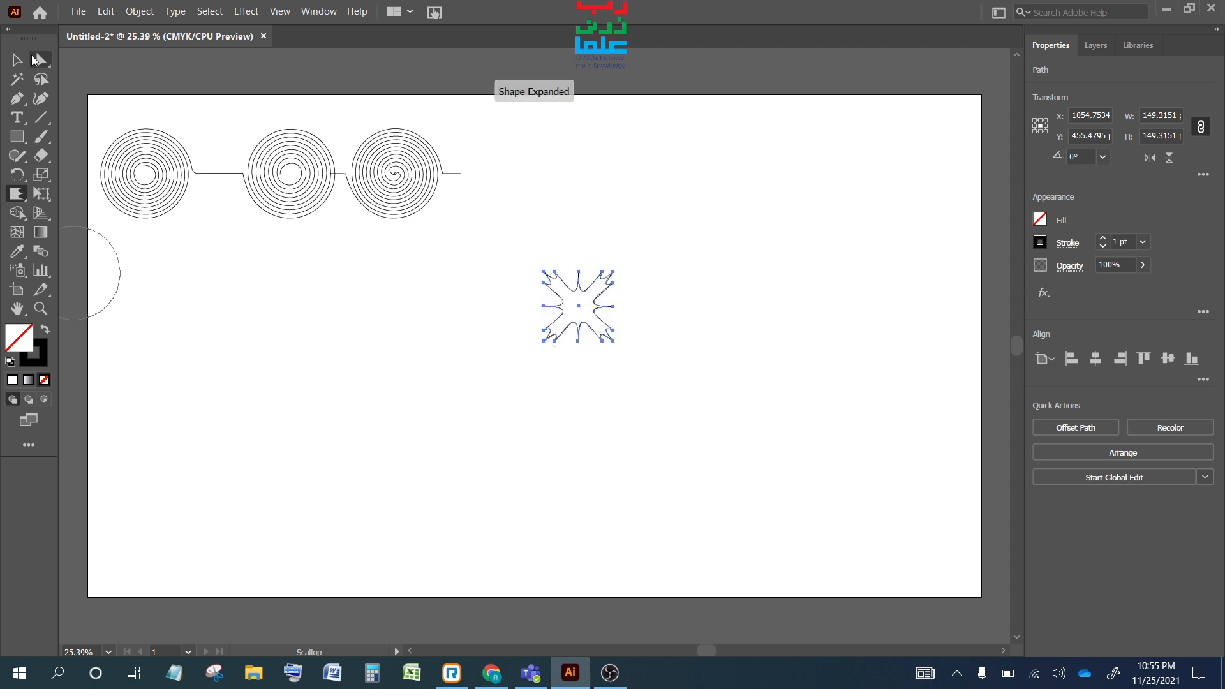
{"action": "left_click", "coordinate": [17, 60]}
{"action": "left_click", "coordinate": [443, 402]}
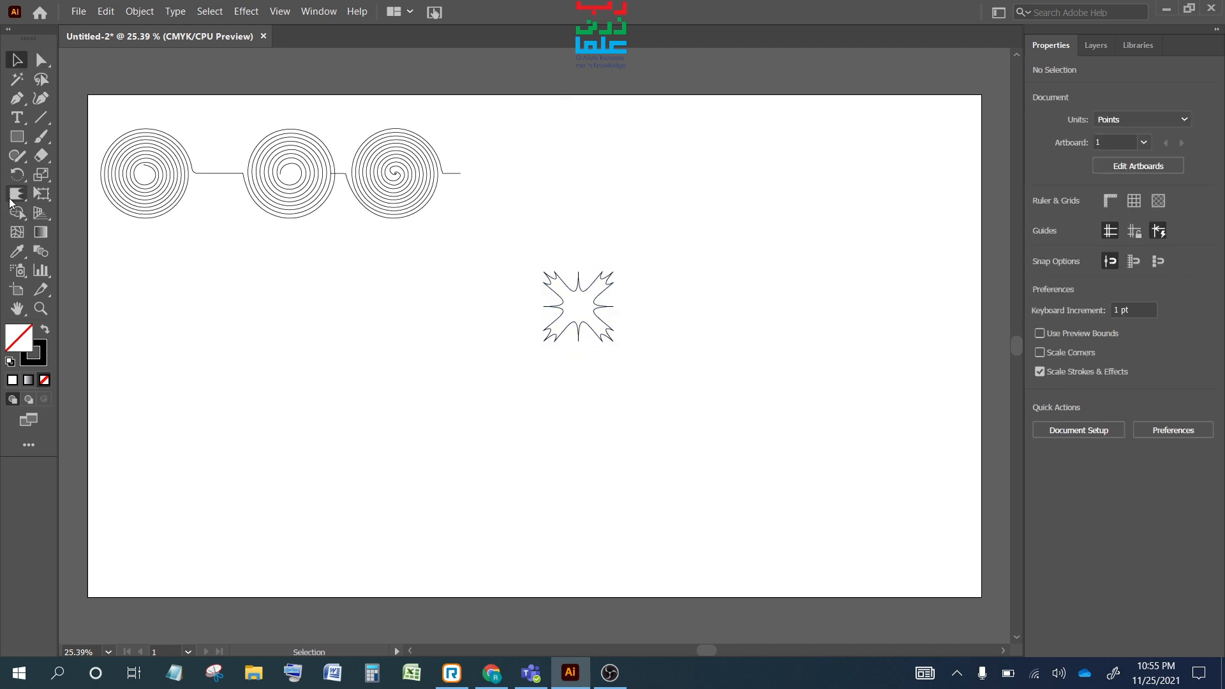
- Create a 50 pt circle below the row of spirals and scallop it from its centre into an eight-armed starburst
{"action": "left_click_drag", "start_coordinate": [14, 202], "coordinate": [14, 203]}
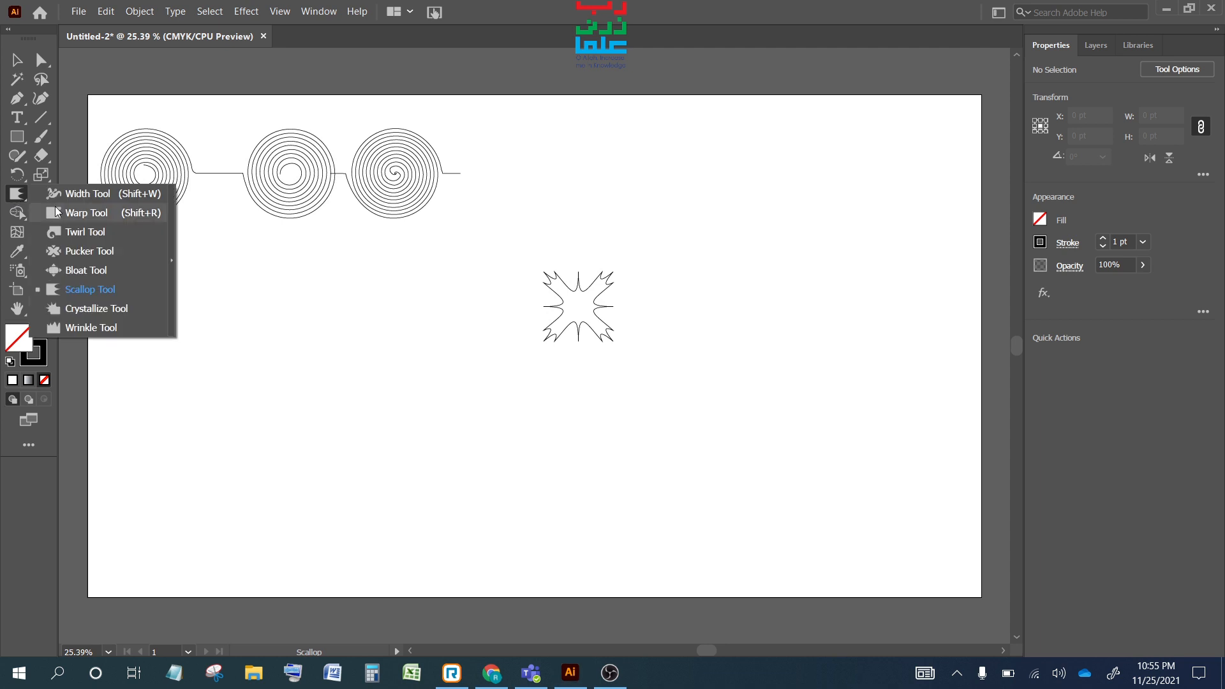
{"action": "left_click_drag", "start_coordinate": [17, 136], "coordinate": [72, 175]}
{"action": "left_click", "coordinate": [361, 352]}
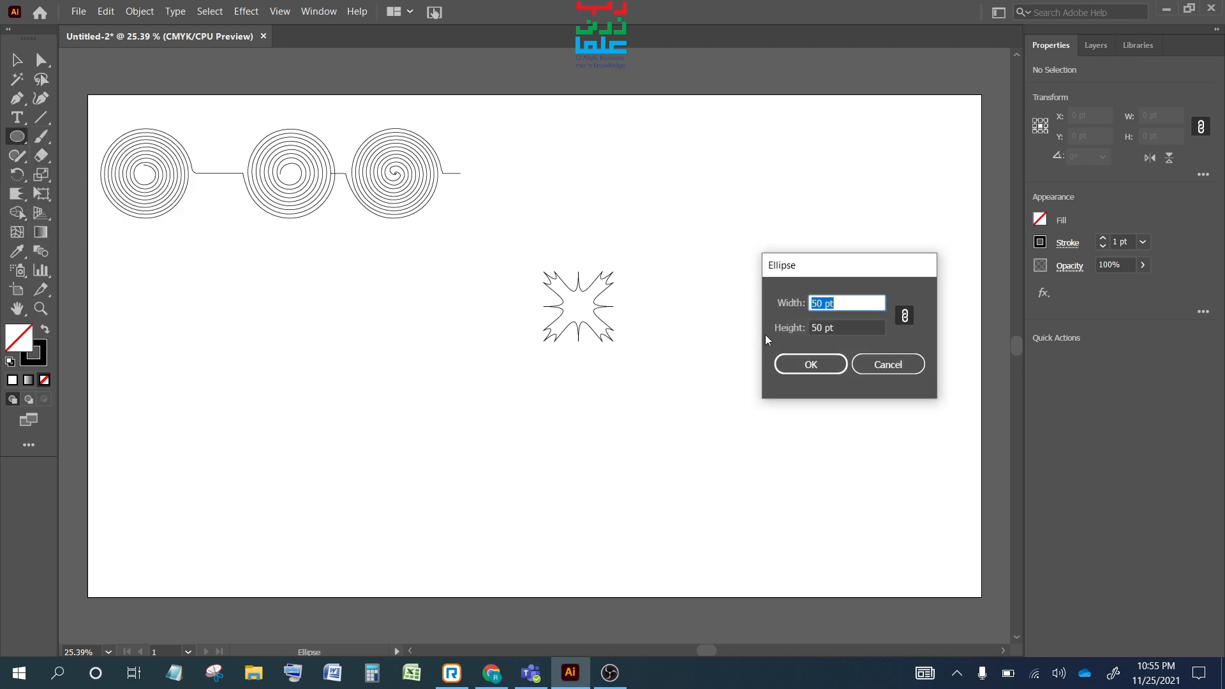
{"action": "left_click", "coordinate": [823, 361]}
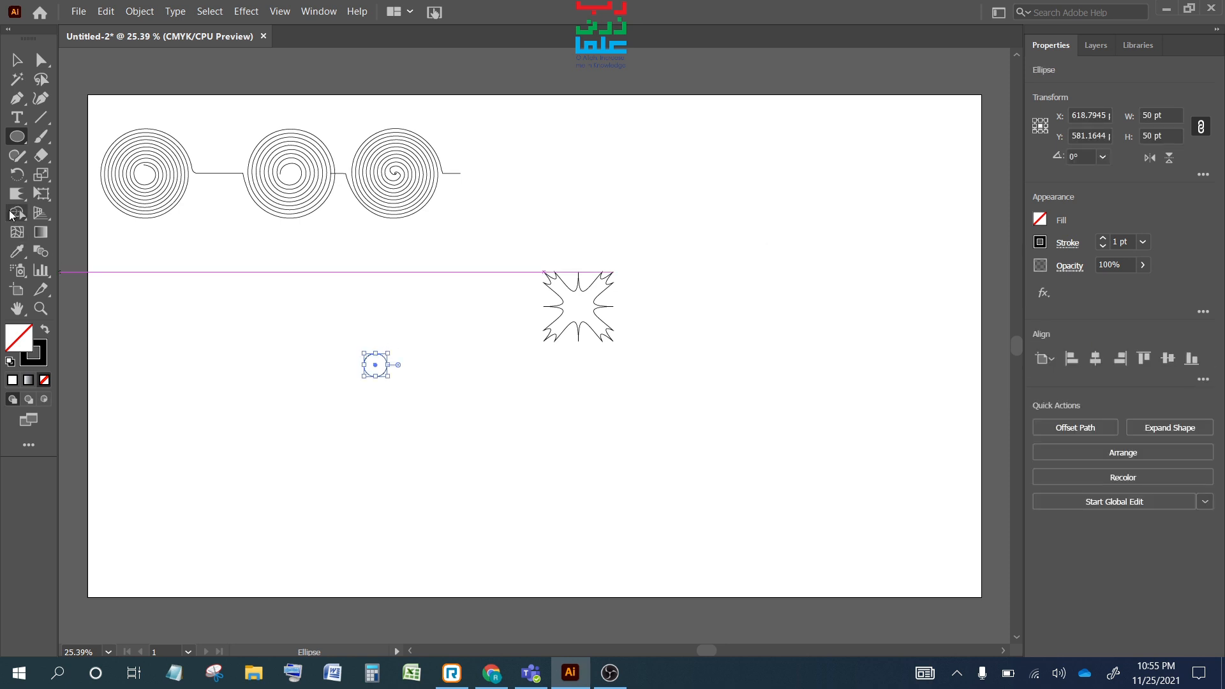
{"action": "left_click", "coordinate": [17, 195]}
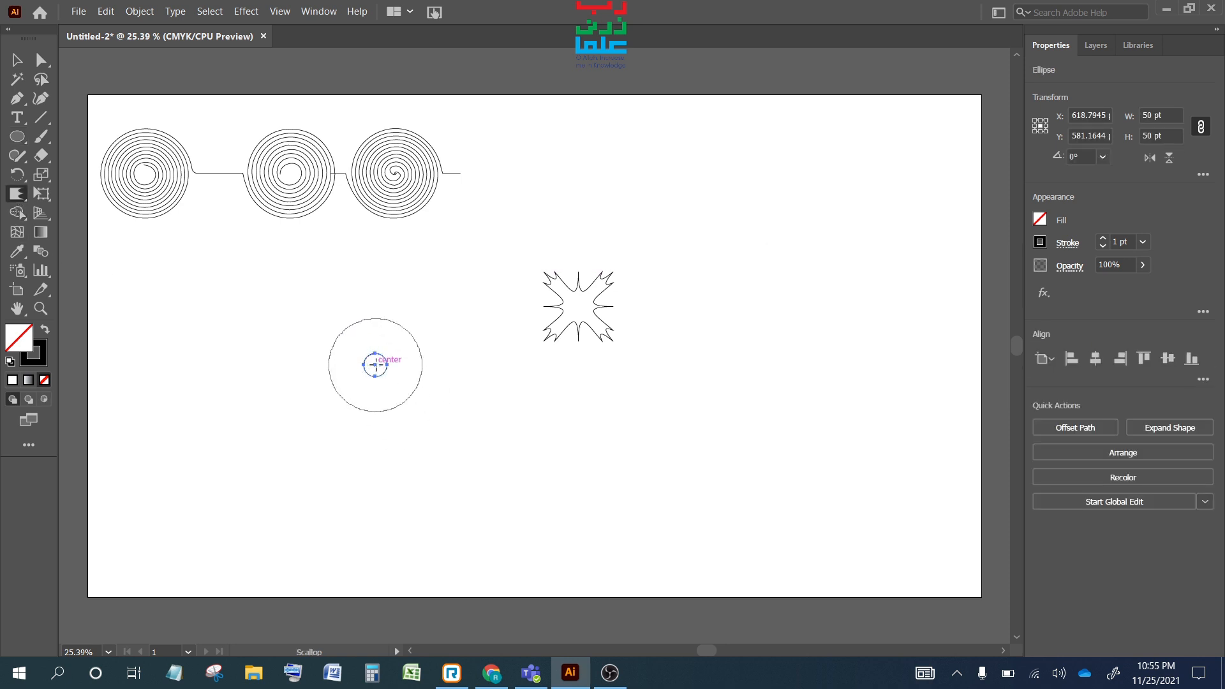
{"action": "left_click", "coordinate": [375, 364]}
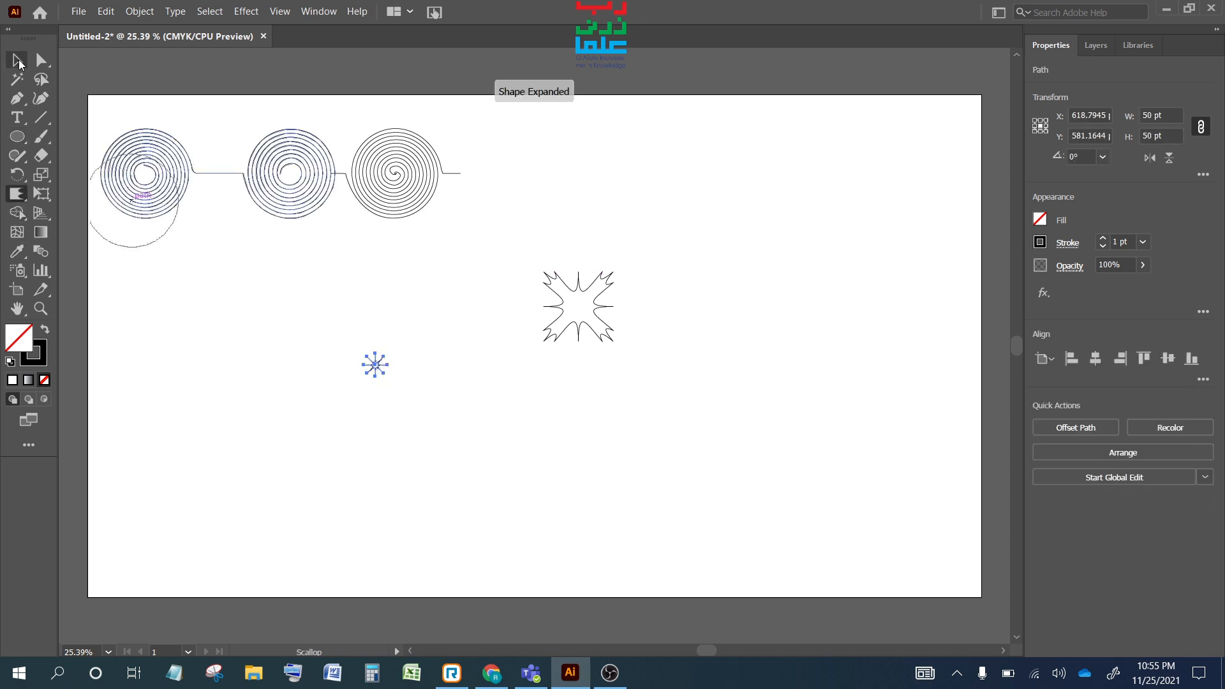
- Enlarge the eight-armed starburst proportionally to about 292 pt wide, and delete it
{"action": "key", "text": "v"}
{"action": "left_click", "coordinate": [388, 385]}
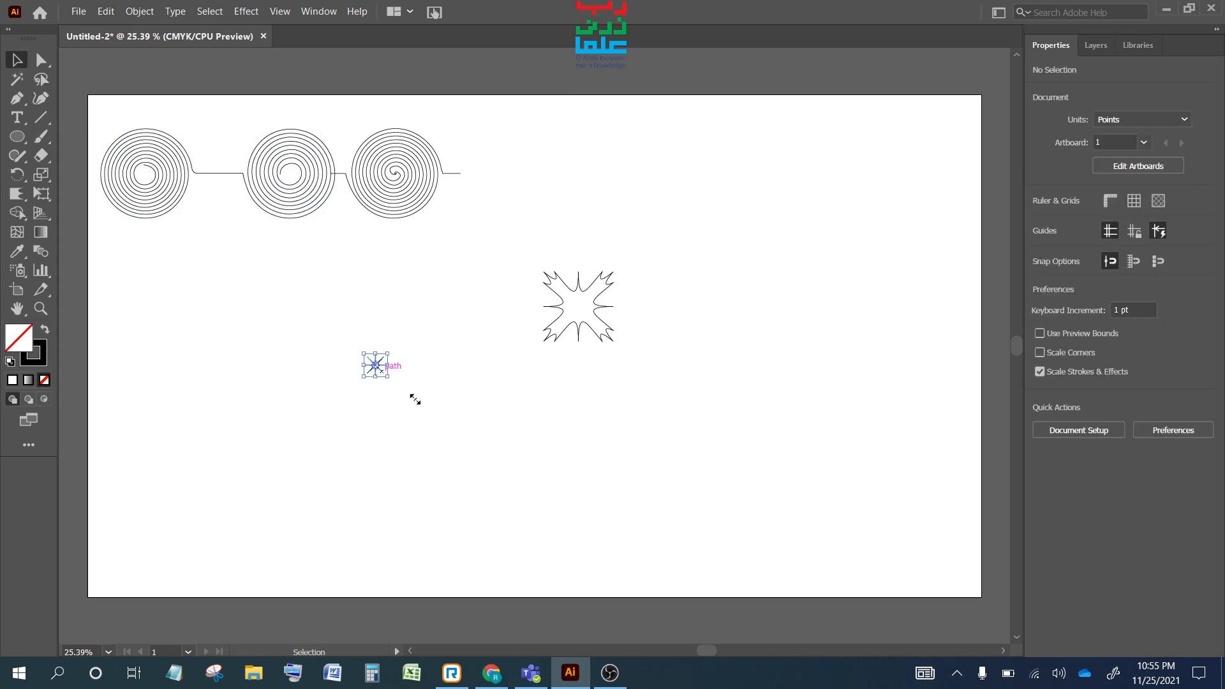
{"action": "left_click_drag", "start_coordinate": [388, 378], "coordinate": [501, 490]}
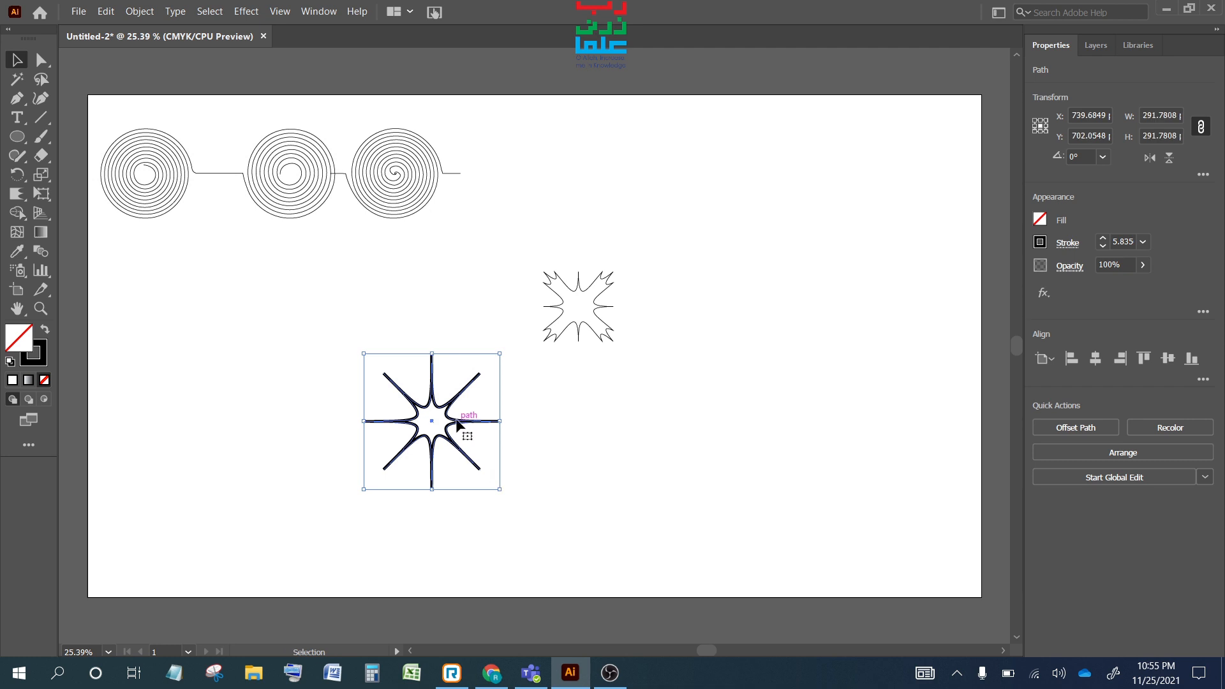
{"action": "key", "text": "Delete"}
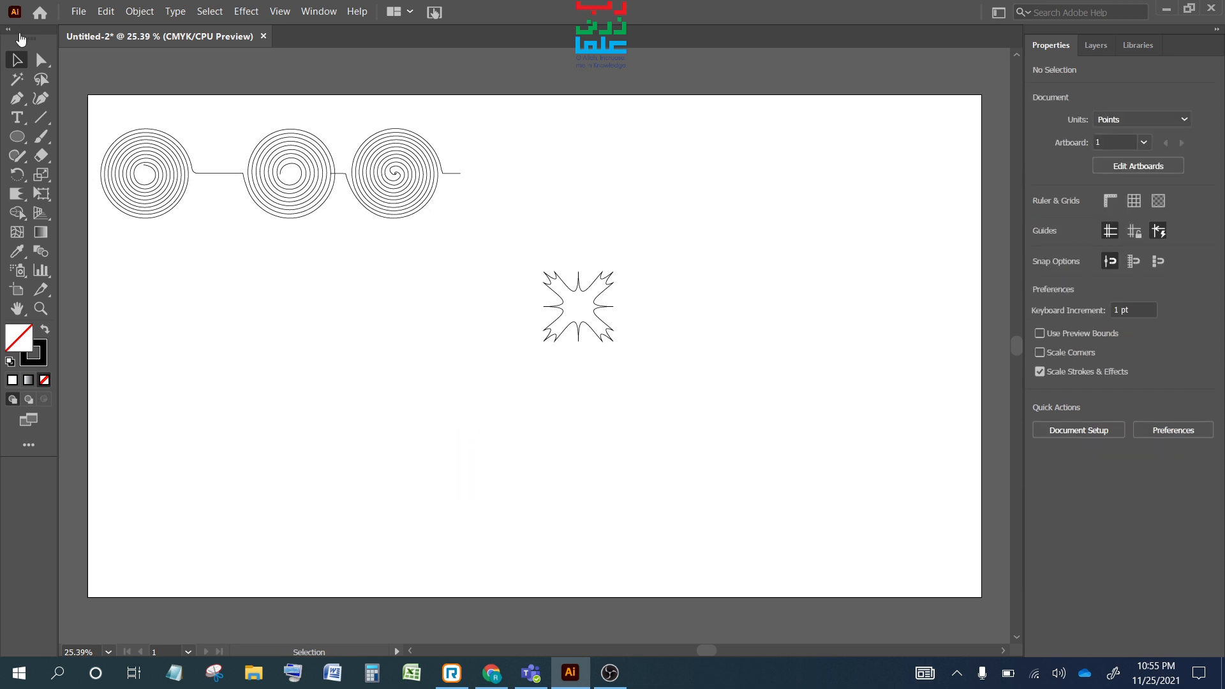
- Create a 100 pt circle below the middle spiral and set its stroke weight to 1 pt
{"action": "left_click", "coordinate": [17, 136]}
{"action": "left_click", "coordinate": [289, 317]}
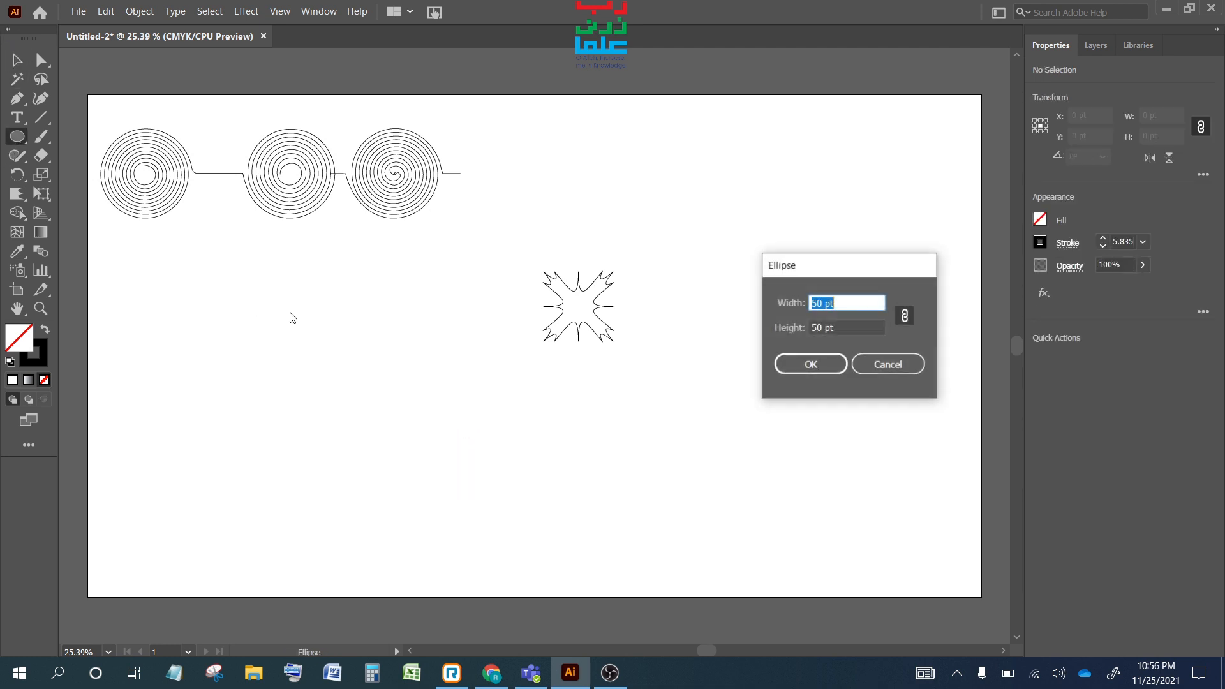
{"action": "type", "text": "1"}
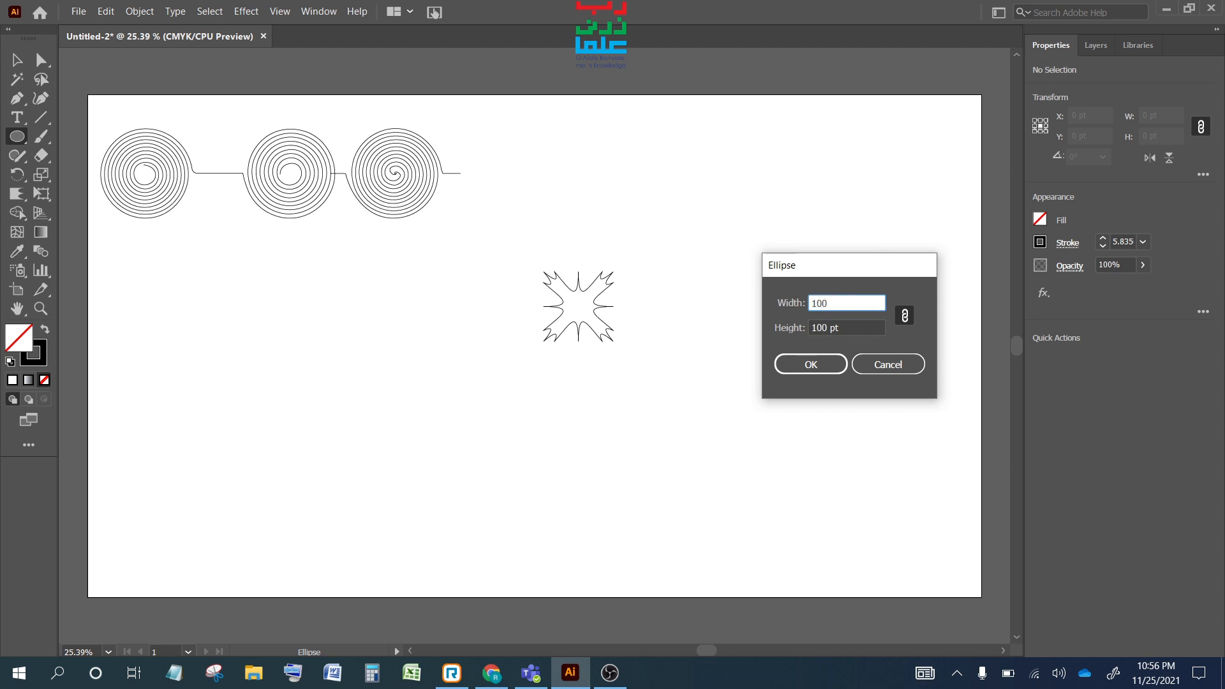
{"action": "type", "text": "00"}
{"action": "key", "text": "Return"}
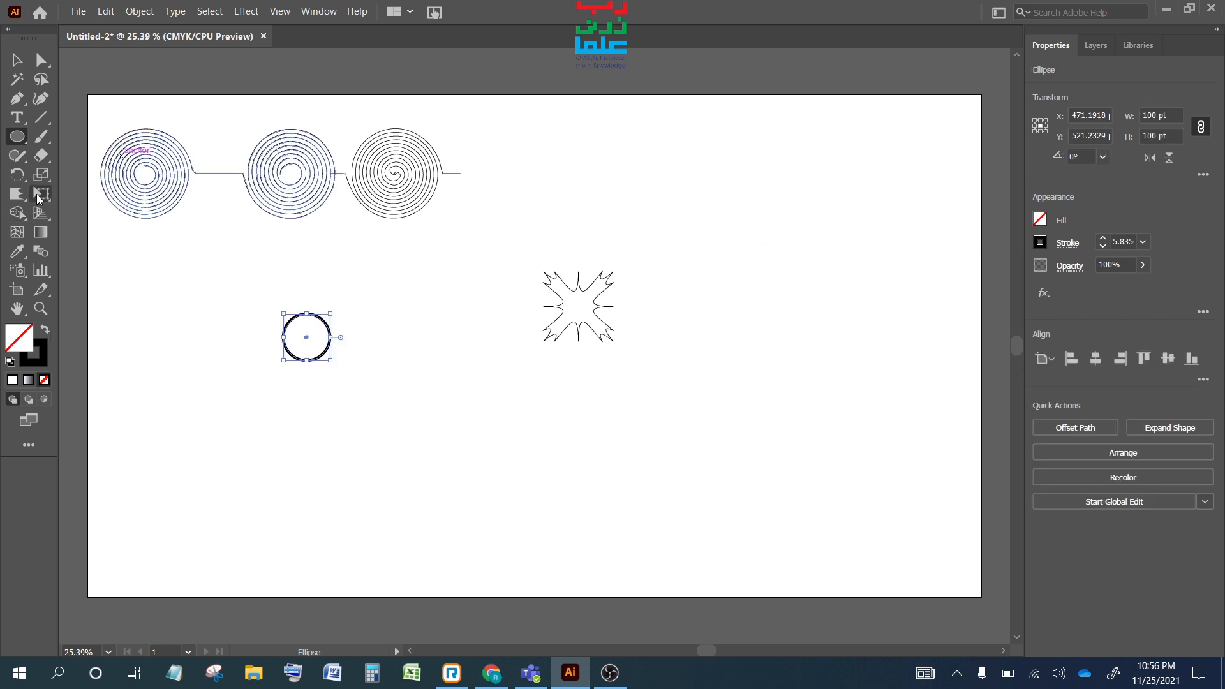
{"action": "left_click", "coordinate": [1143, 243]}
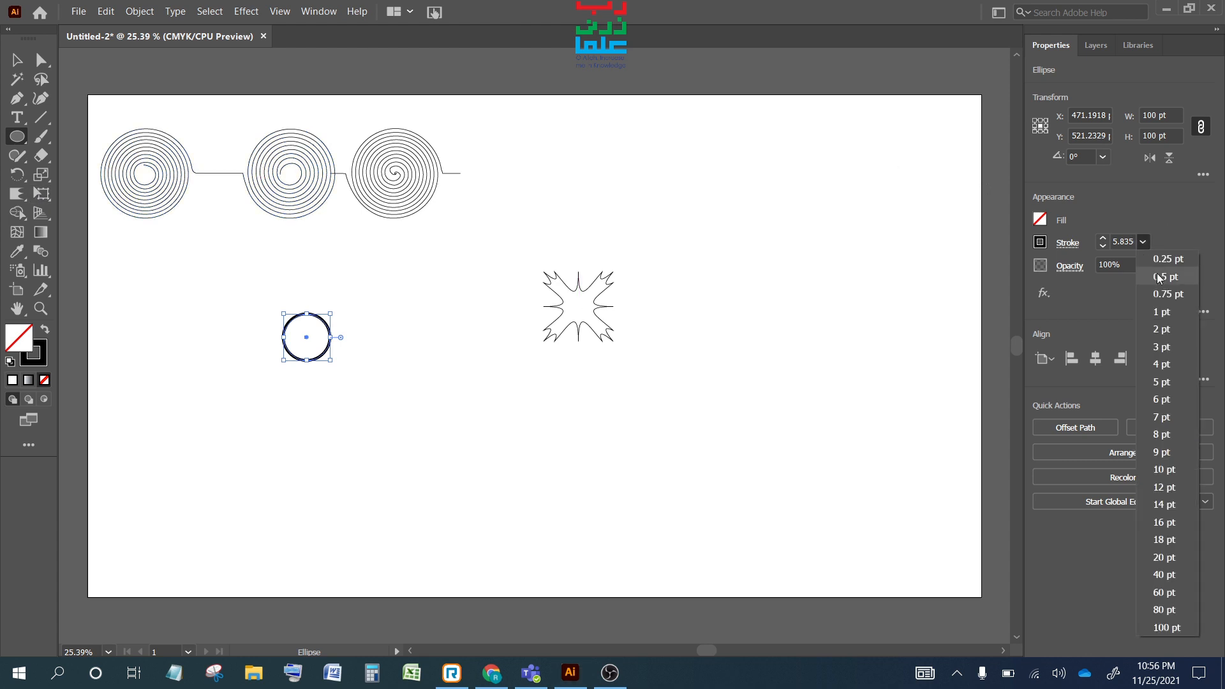
{"action": "left_click", "coordinate": [1173, 308]}
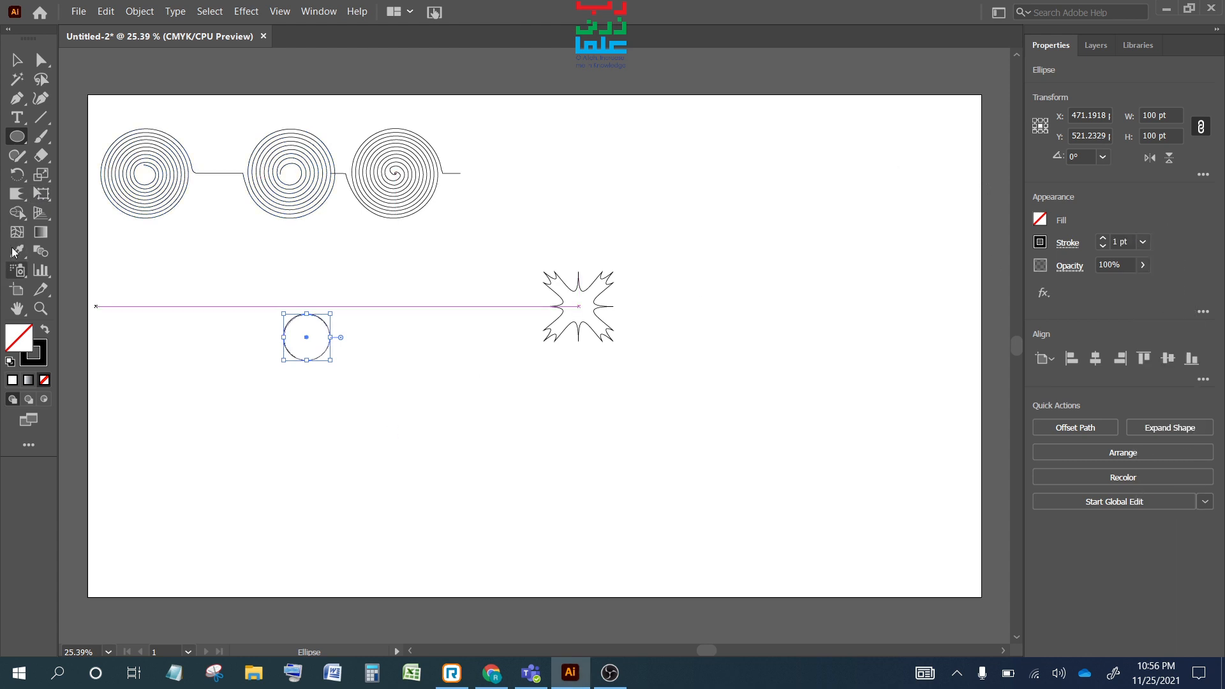
- Scallop the 100 pt circle briefly from its centre into a spiky star and move it beside the scalloped square
{"action": "left_click", "coordinate": [16, 197]}
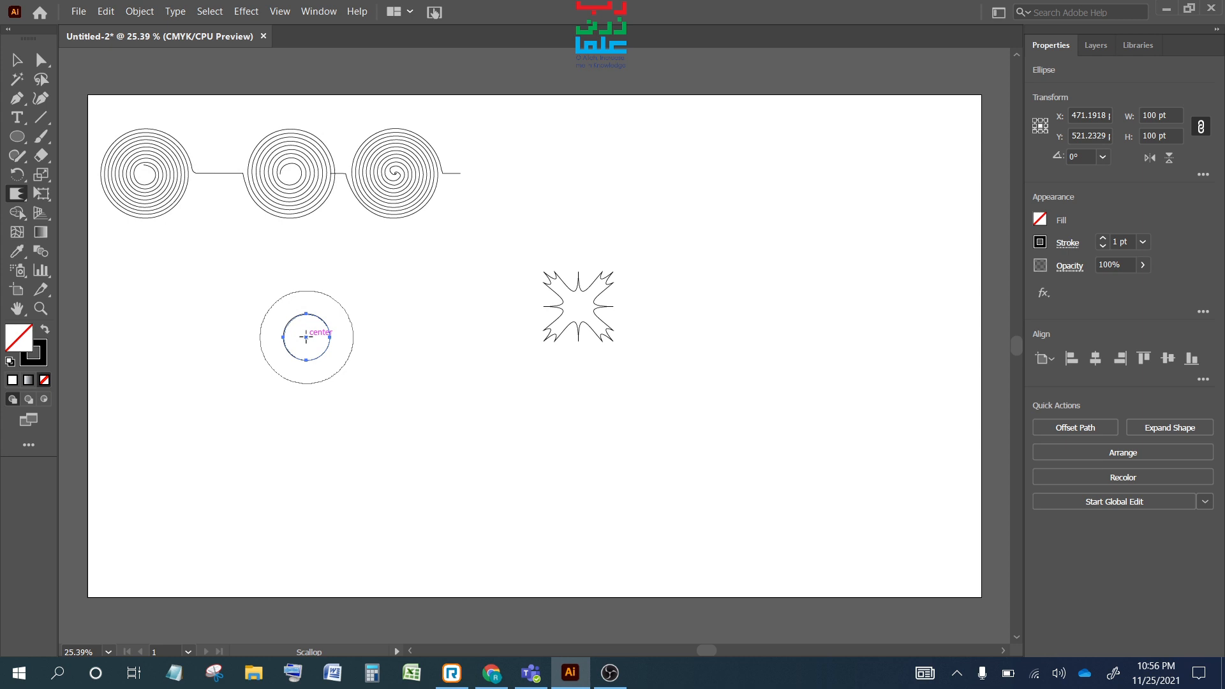
{"action": "left_click", "coordinate": [306, 337]}
{"action": "left_click", "coordinate": [18, 61]}
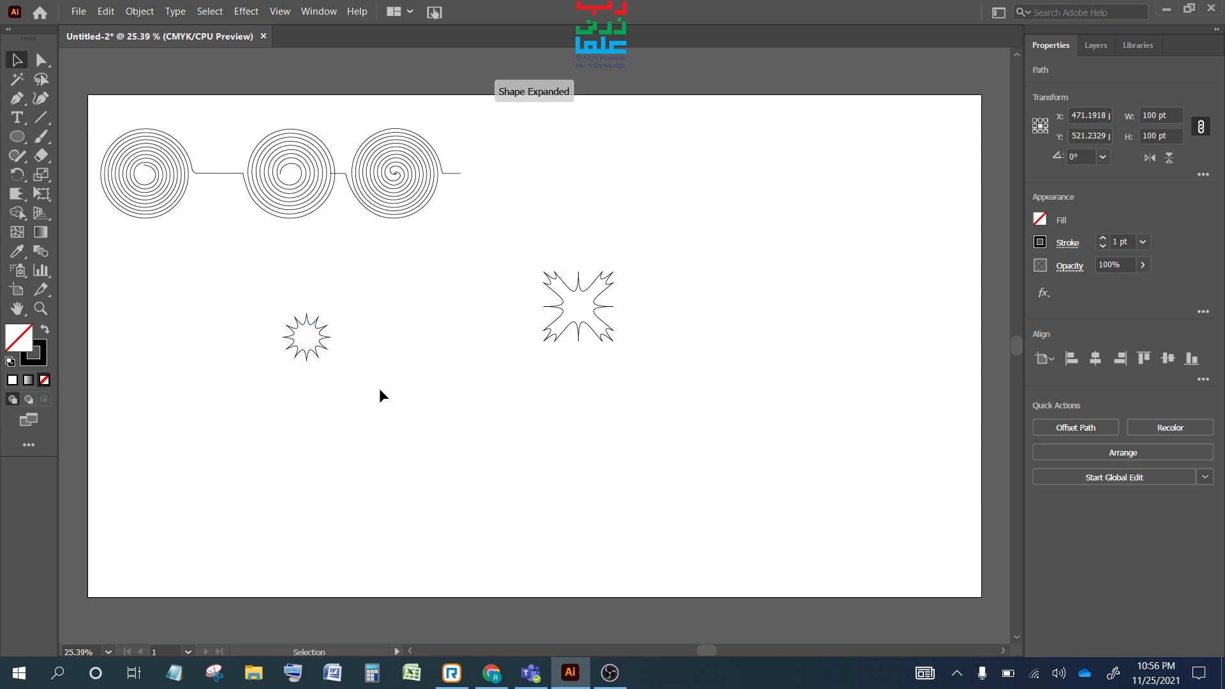
{"action": "left_click", "coordinate": [379, 388]}
{"action": "left_click_drag", "start_coordinate": [313, 342], "coordinate": [463, 299]}
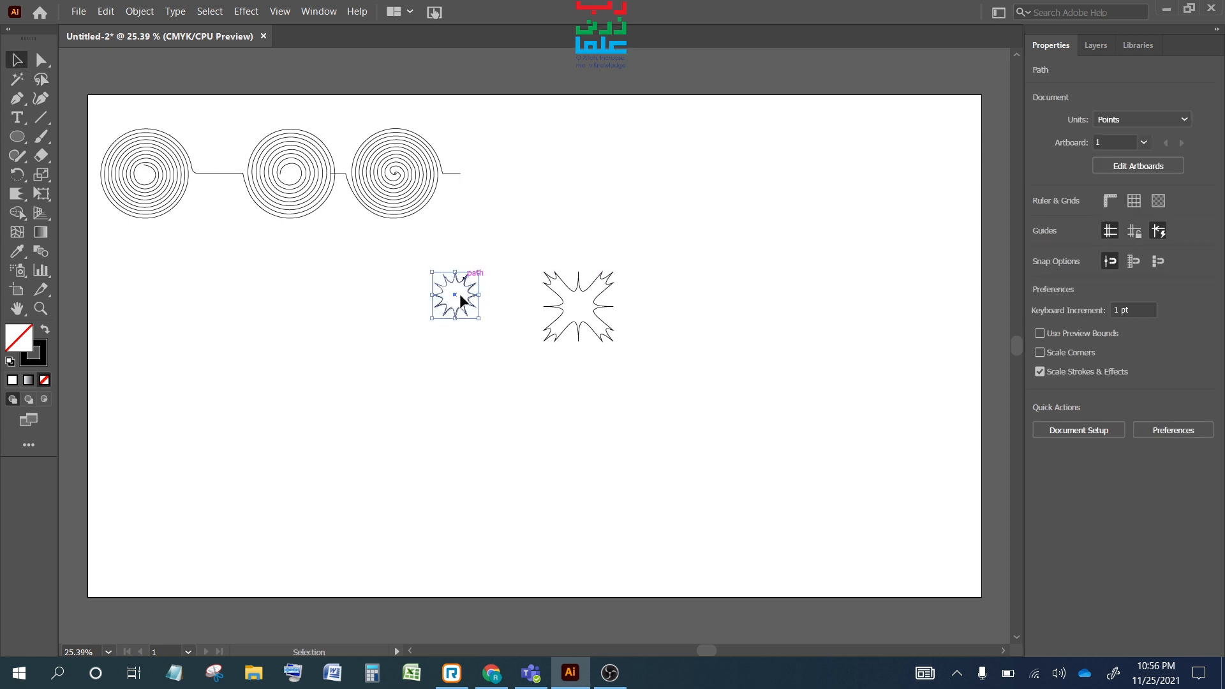
{"action": "left_click", "coordinate": [432, 371]}
- Create another 100 pt circle below the spirals and scallop it from its centre into a thin-armed starburst
{"action": "left_click", "coordinate": [17, 136]}
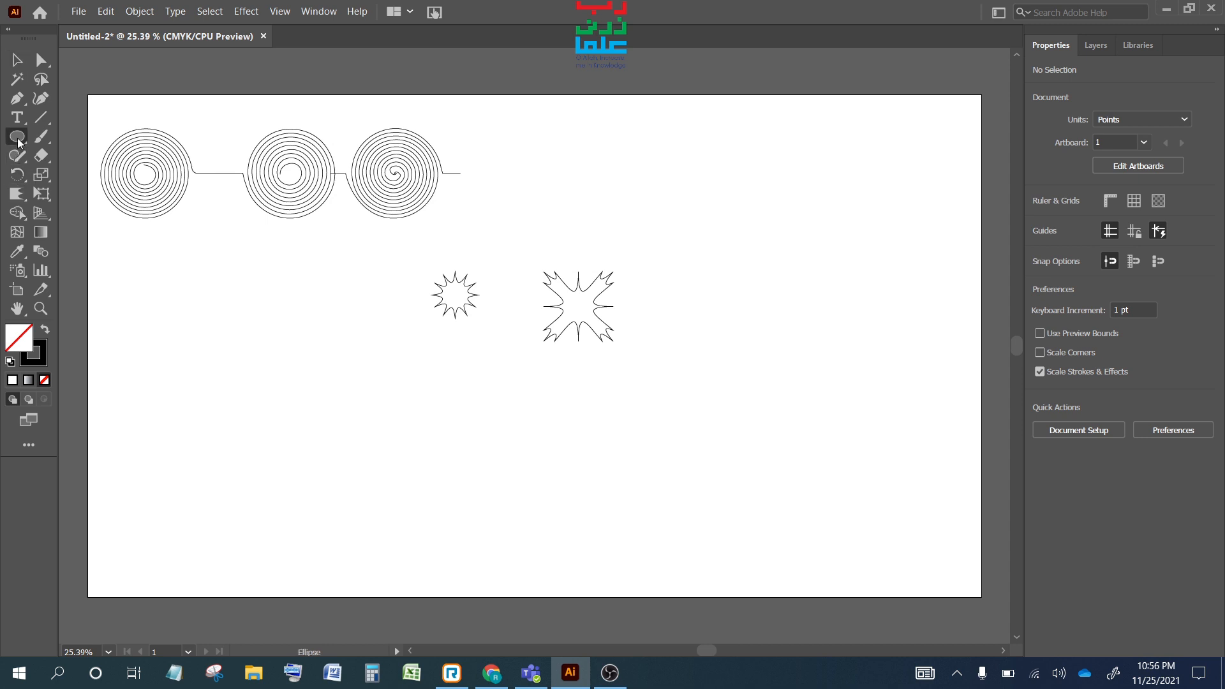
{"action": "left_click", "coordinate": [260, 323]}
{"action": "left_click", "coordinate": [807, 365]}
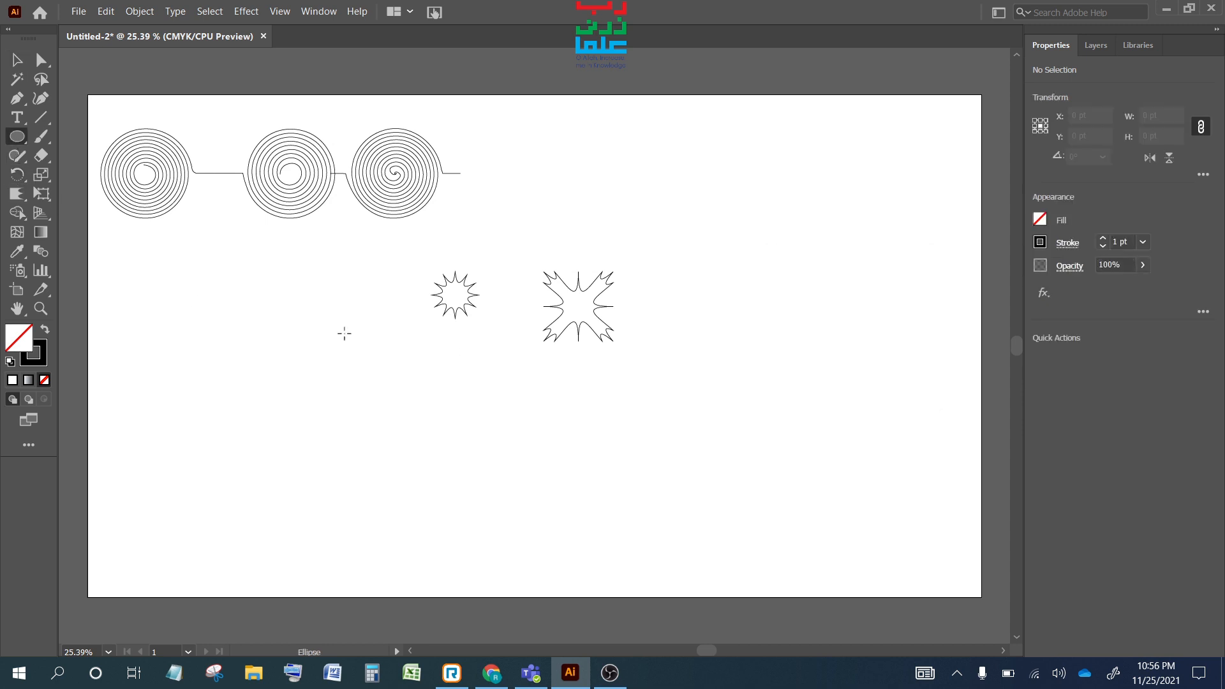
{"action": "left_click", "coordinate": [22, 197]}
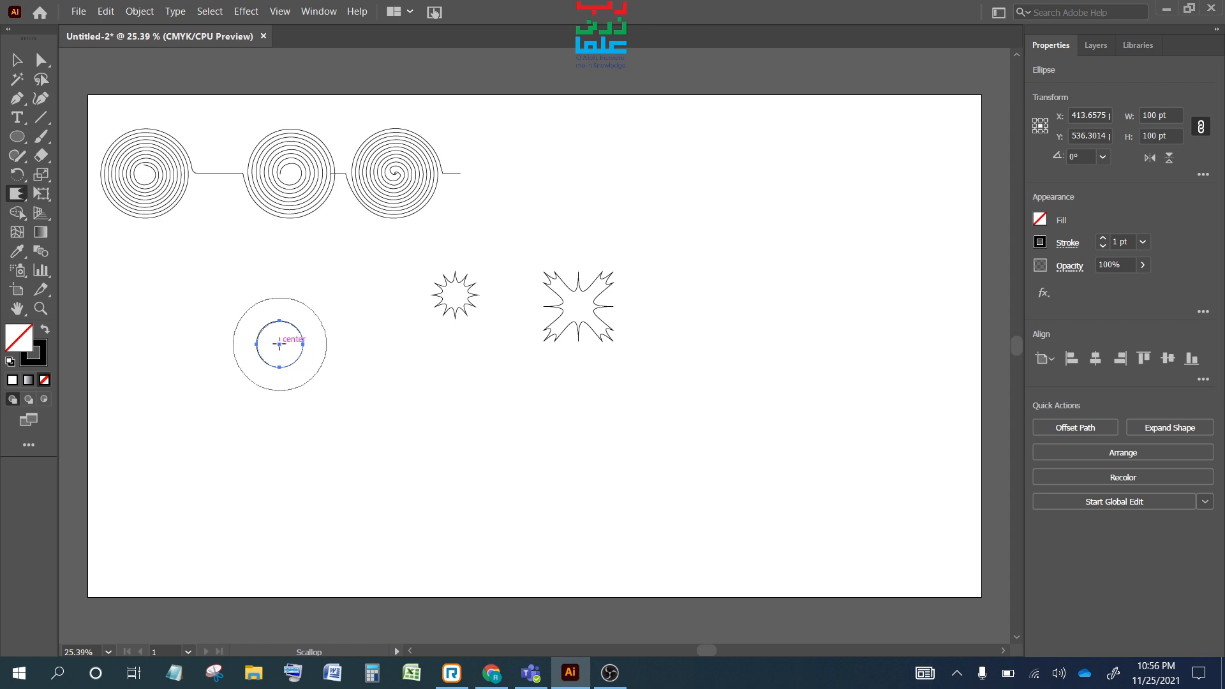
{"action": "left_click_drag", "start_coordinate": [279, 344], "coordinate": [279, 344]}
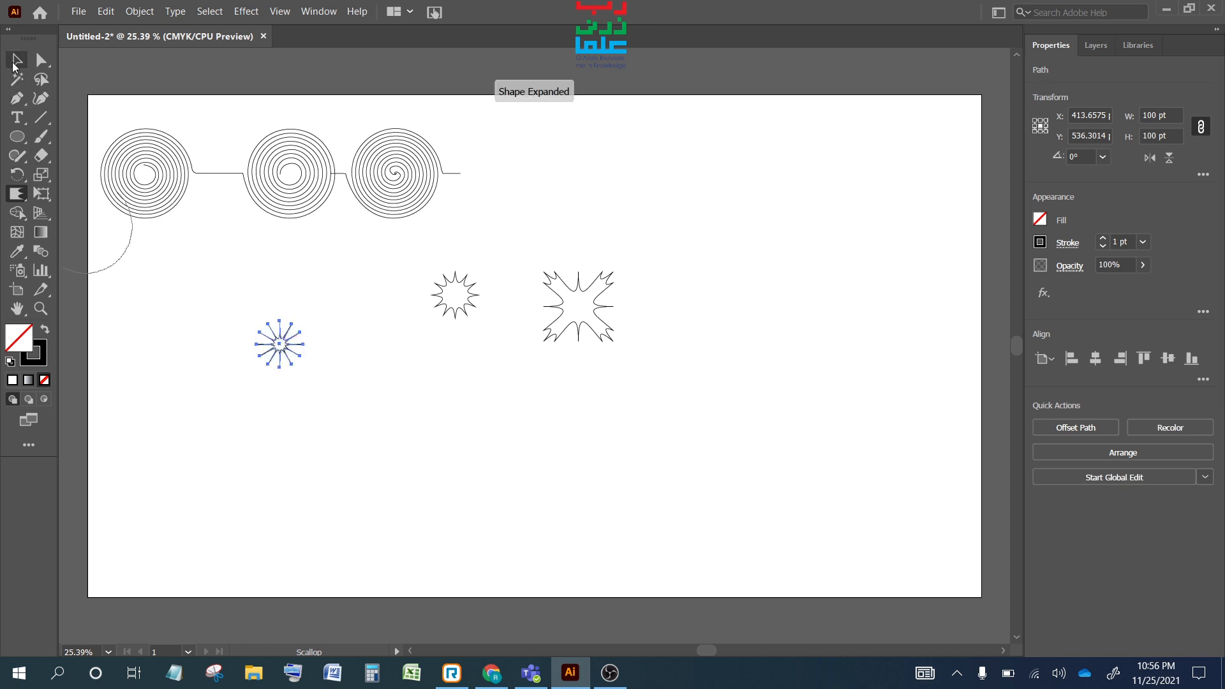
- Move the thin-armed starburst onto the spiky star beside the scalloped square, overlapping the two shapes
{"action": "key", "text": "v"}
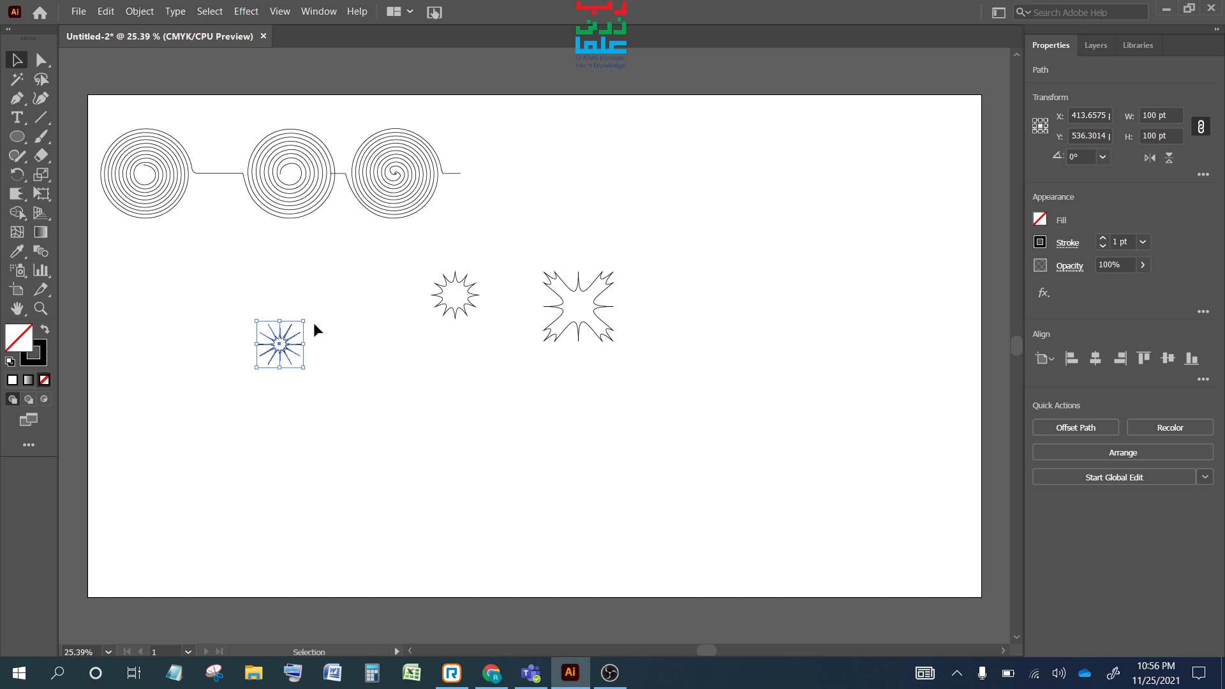
{"action": "left_click", "coordinate": [336, 376]}
{"action": "left_click_drag", "start_coordinate": [287, 341], "coordinate": [462, 292]}
{"action": "left_click", "coordinate": [461, 364]}
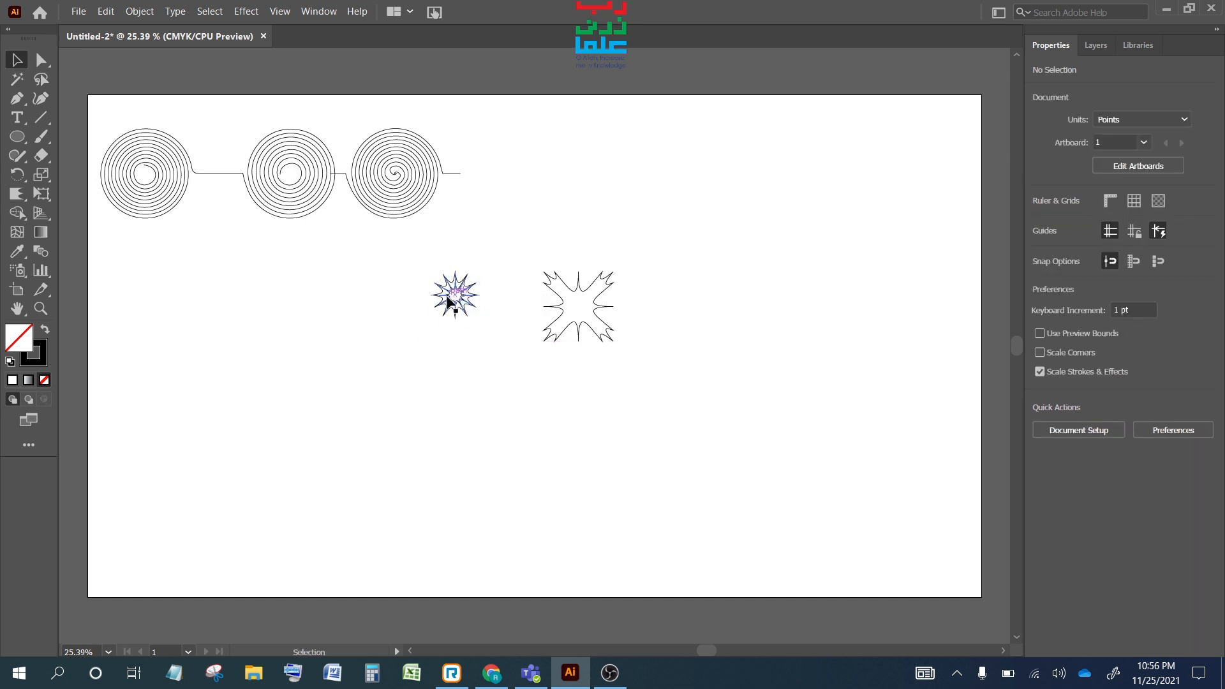
- Fill the outer spiky star of the overlapping pair beside the scalloped square with the red swatch
{"action": "scroll", "coordinate": [471, 322], "scroll_direction": "up", "scroll_amount": 3}
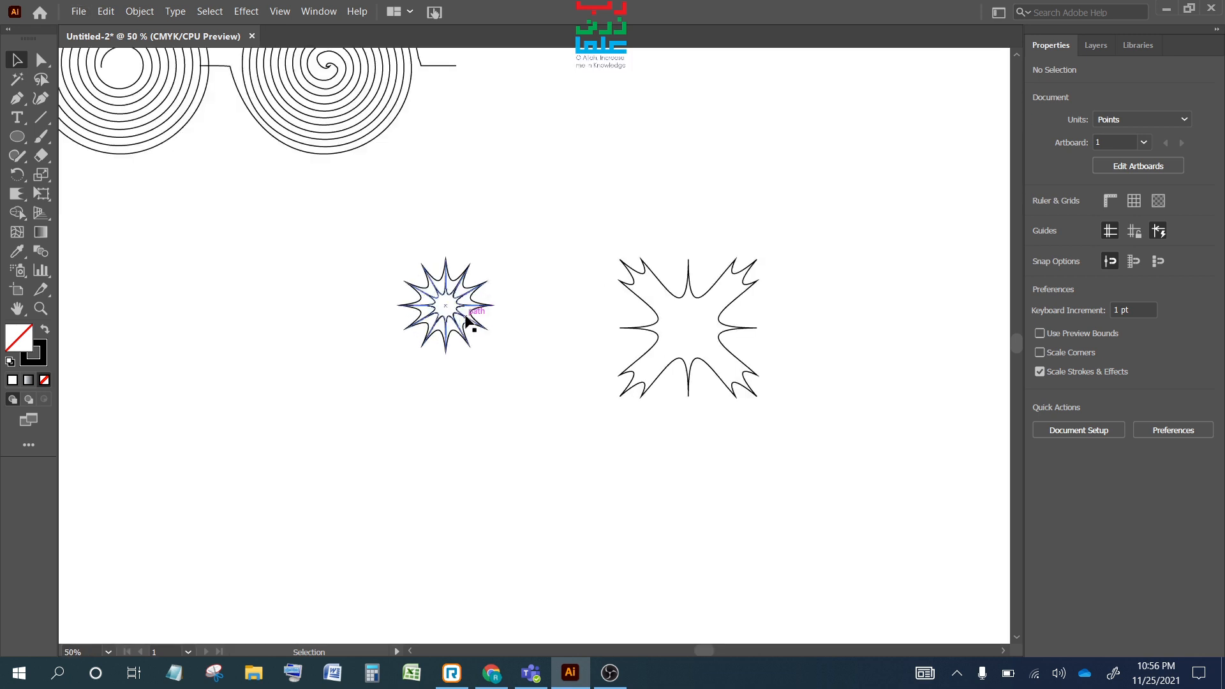
{"action": "left_click_drag", "start_coordinate": [350, 191], "coordinate": [498, 415]}
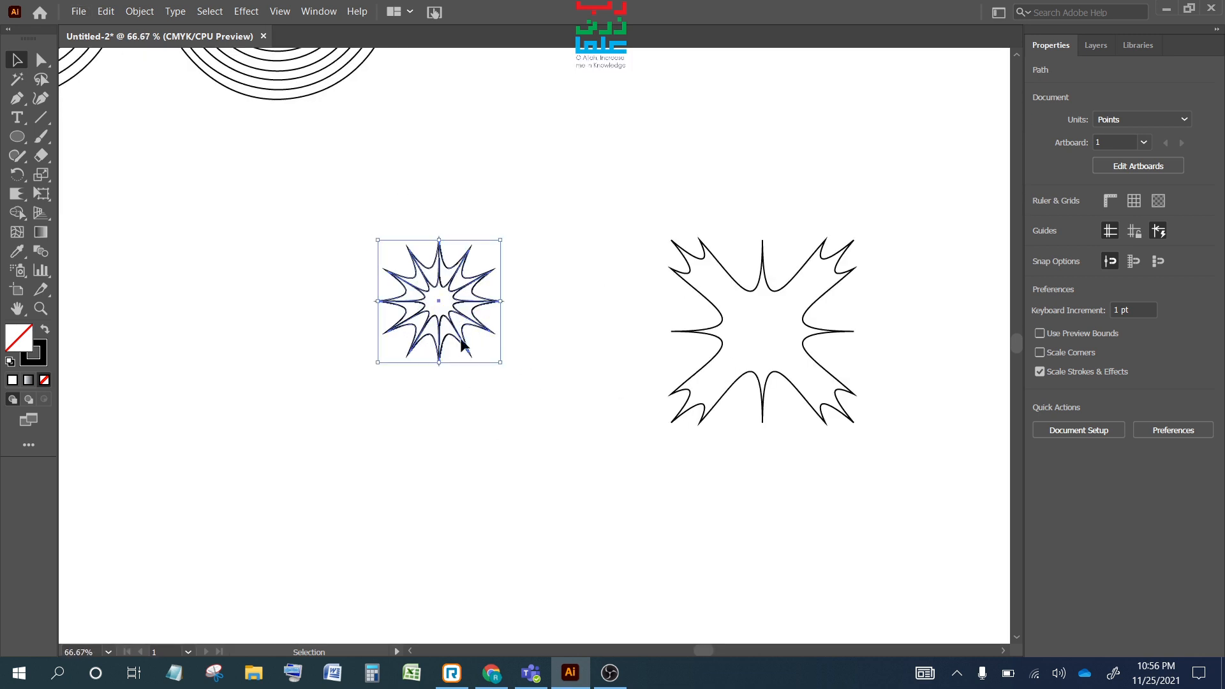
{"action": "left_click", "coordinate": [466, 274]}
{"action": "left_click", "coordinate": [1039, 219]}
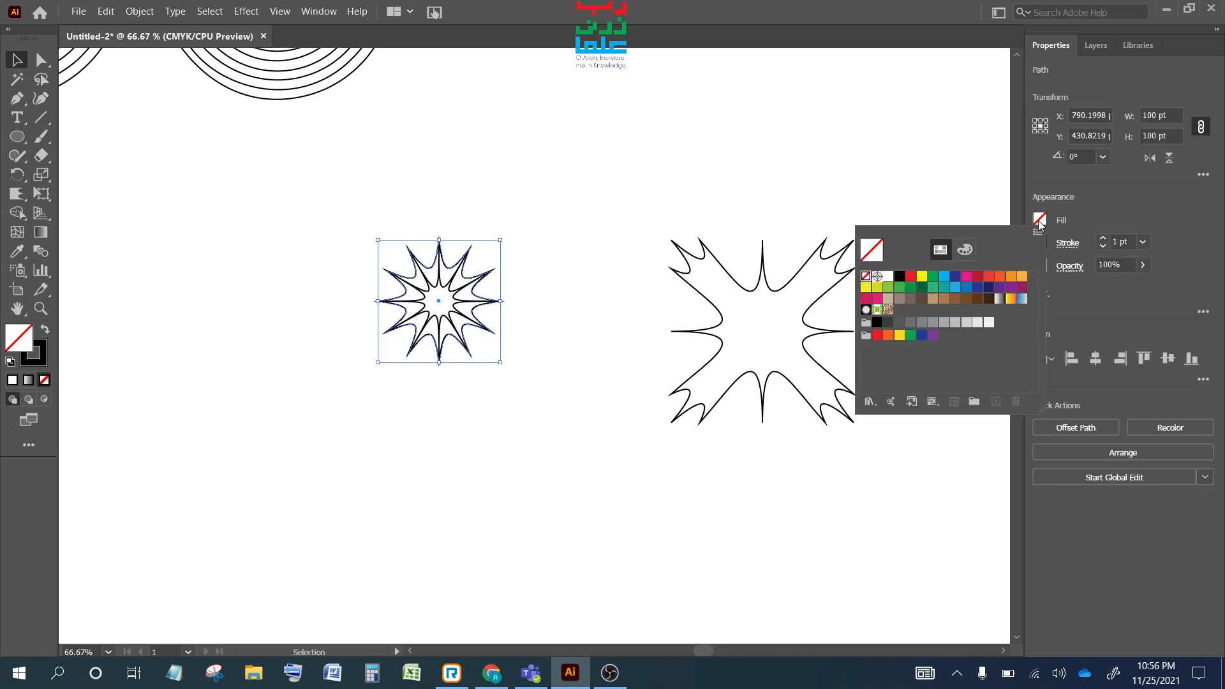
{"action": "left_click", "coordinate": [912, 279]}
{"action": "left_click", "coordinate": [612, 317]}
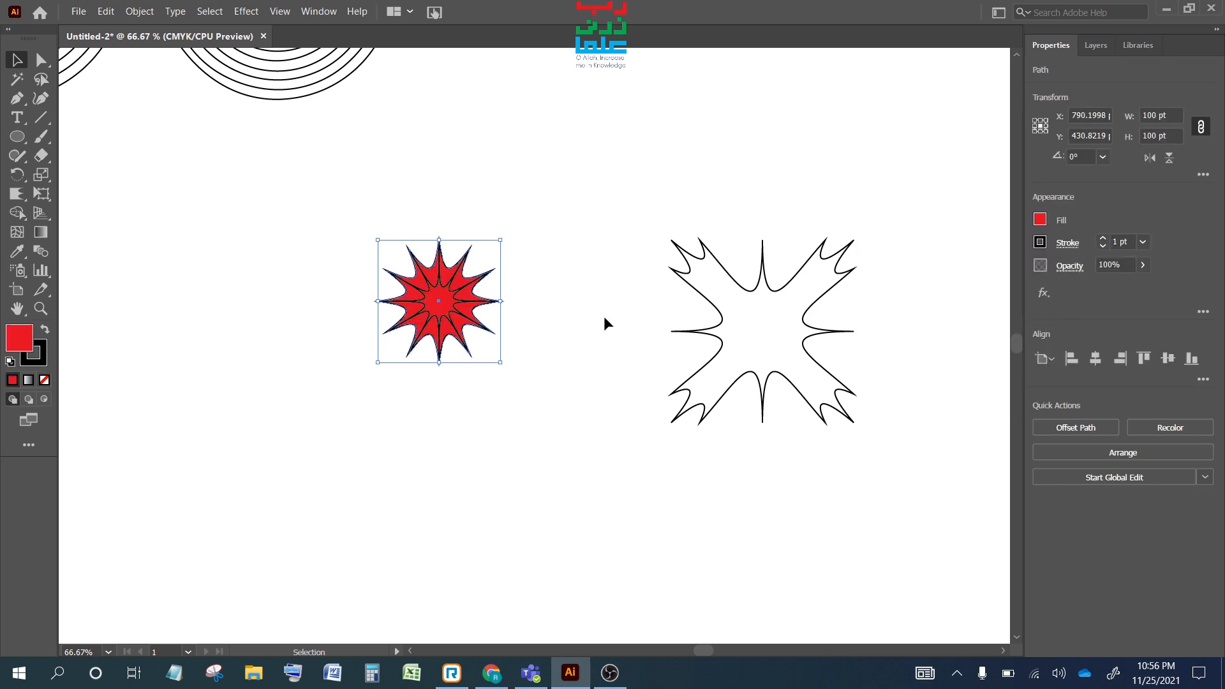
- Fill the inner thin-armed starburst with the darkest gray swatch next to black
{"action": "left_click", "coordinate": [569, 315]}
{"action": "left_click", "coordinate": [457, 298]}
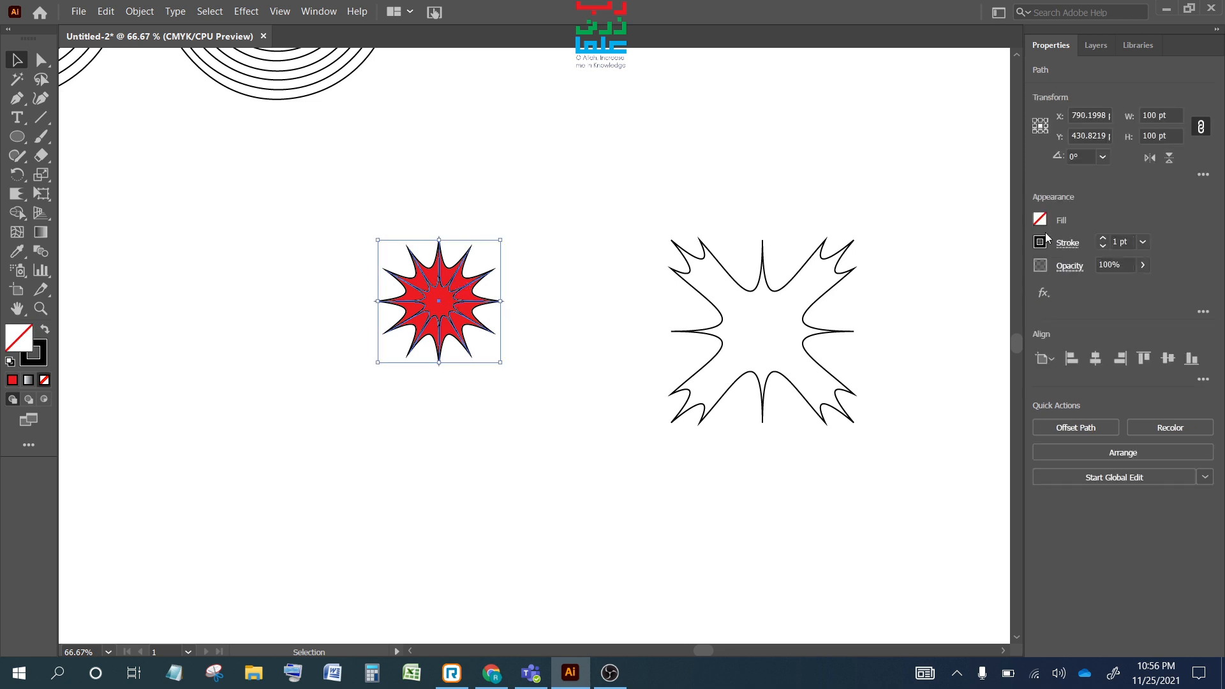
{"action": "left_click", "coordinate": [1039, 219]}
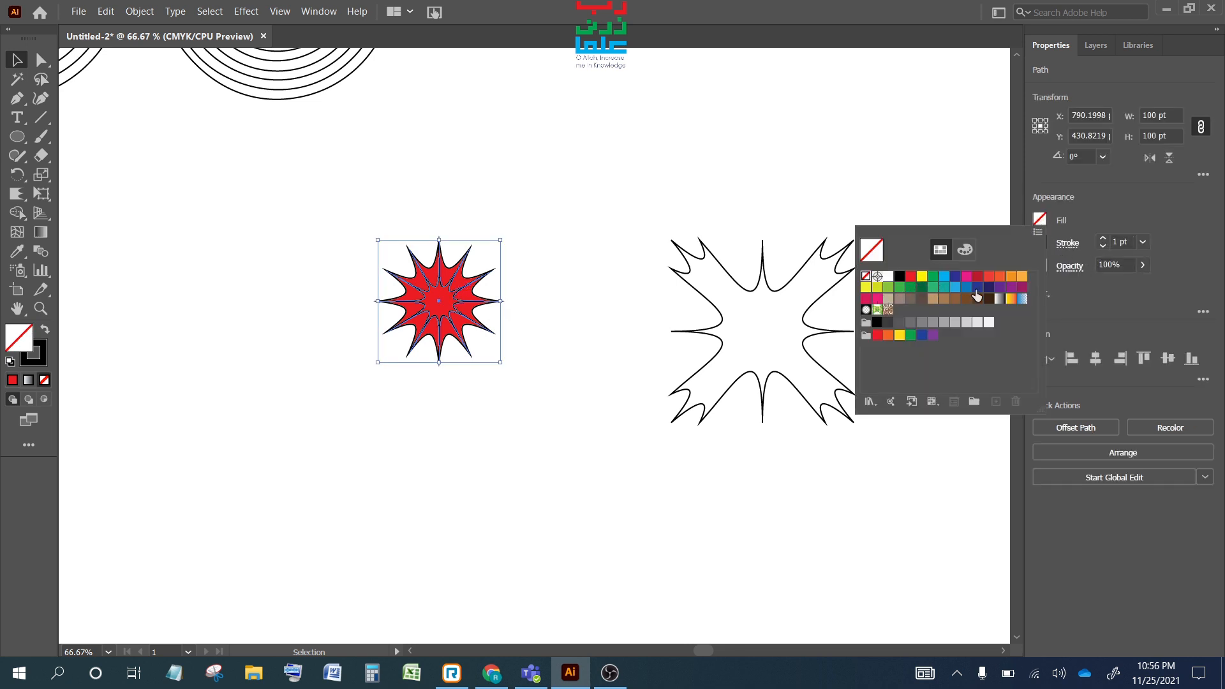
{"action": "left_click", "coordinate": [896, 322]}
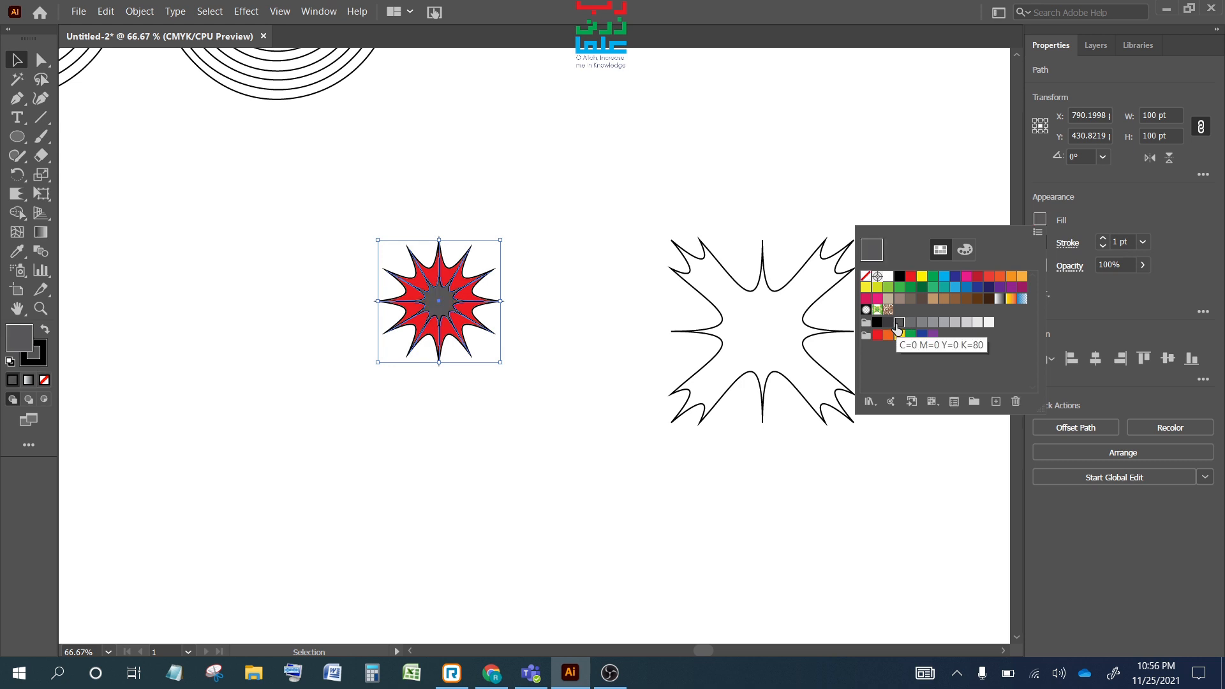
{"action": "left_click", "coordinate": [891, 329]}
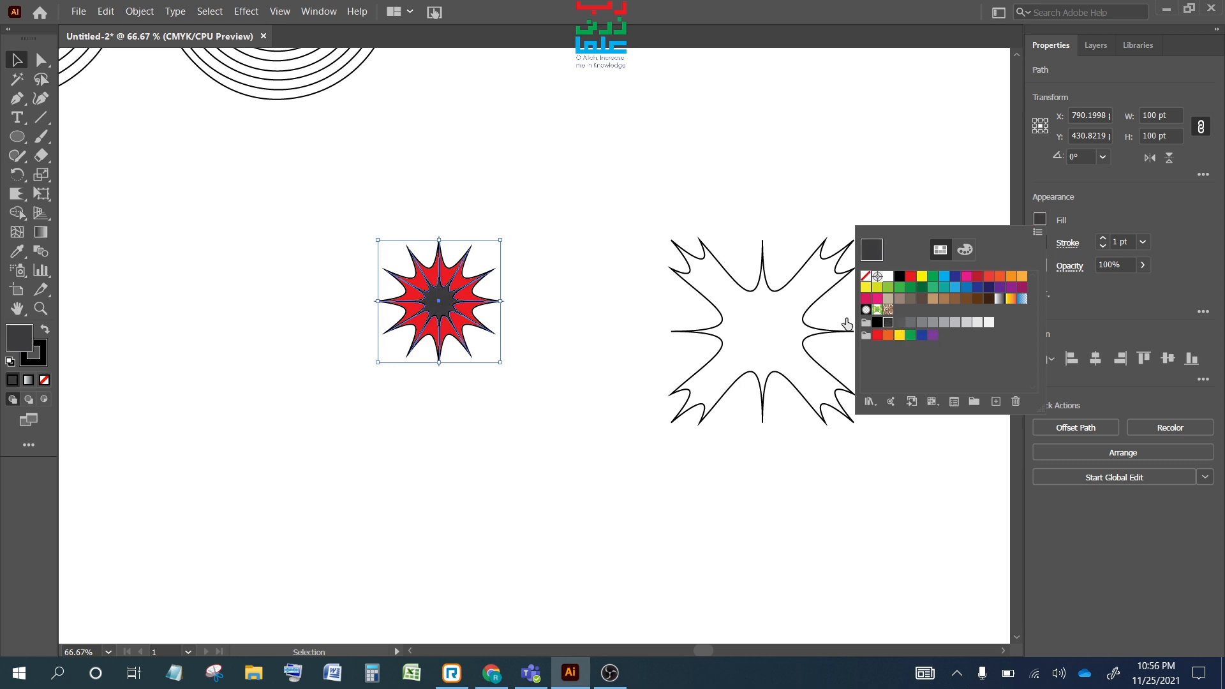
{"action": "left_click", "coordinate": [582, 344]}
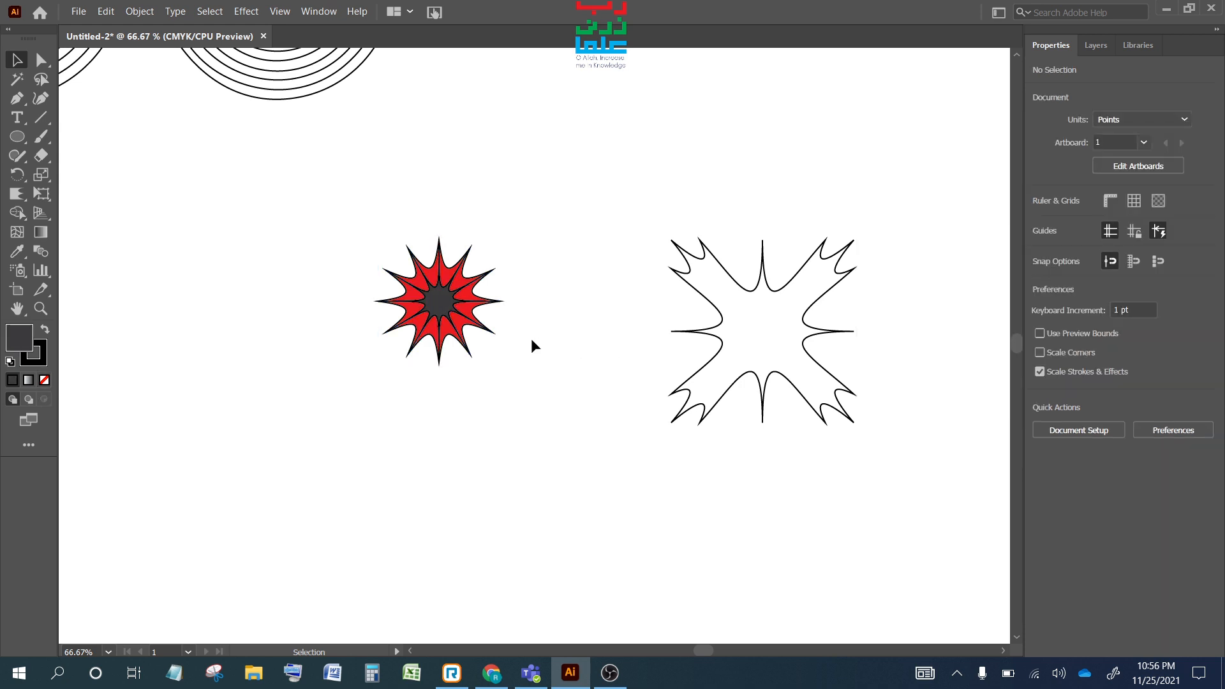
- Move the red and dark gray star pair up beside the last spiral, above the scalloped square
{"action": "scroll", "coordinate": [522, 350], "scroll_direction": "down", "scroll_amount": 1}
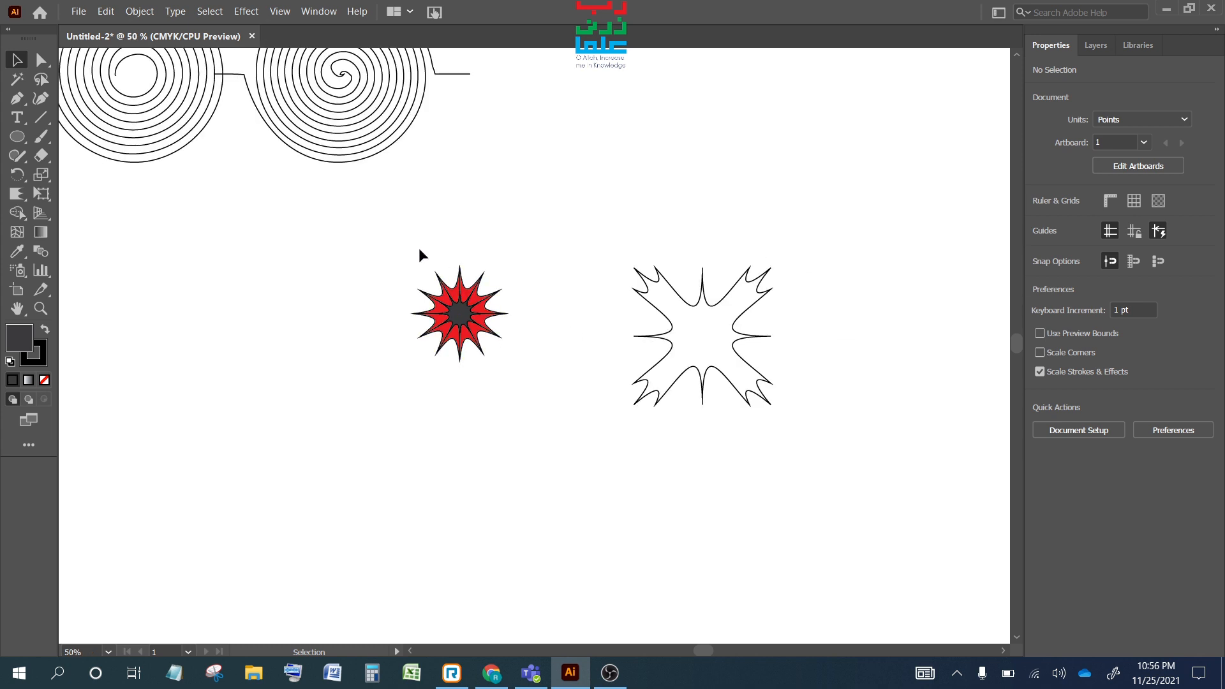
{"action": "left_click_drag", "start_coordinate": [418, 249], "coordinate": [534, 426]}
{"action": "left_click_drag", "start_coordinate": [472, 321], "coordinate": [601, 133]}
{"action": "left_click", "coordinate": [510, 324]}
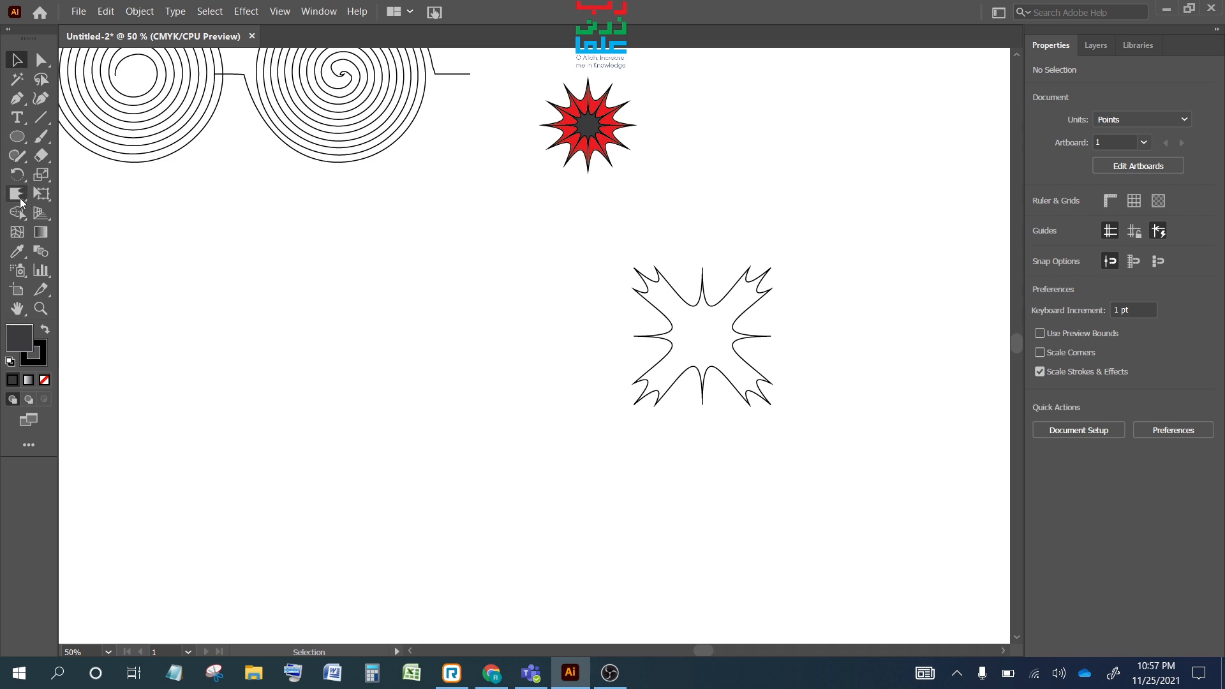
- Create a 100 pt circle below the spirals and set its fill to none
{"action": "left_click", "coordinate": [17, 136]}
{"action": "left_click", "coordinate": [291, 325]}
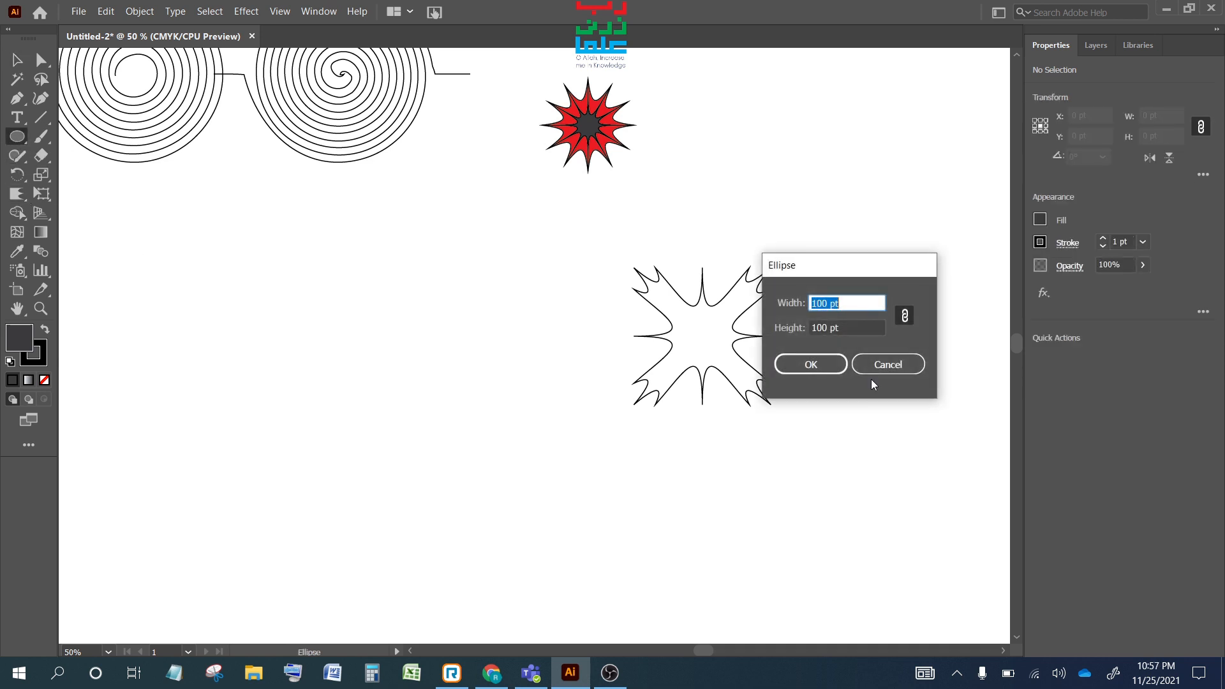
{"action": "left_click", "coordinate": [810, 364]}
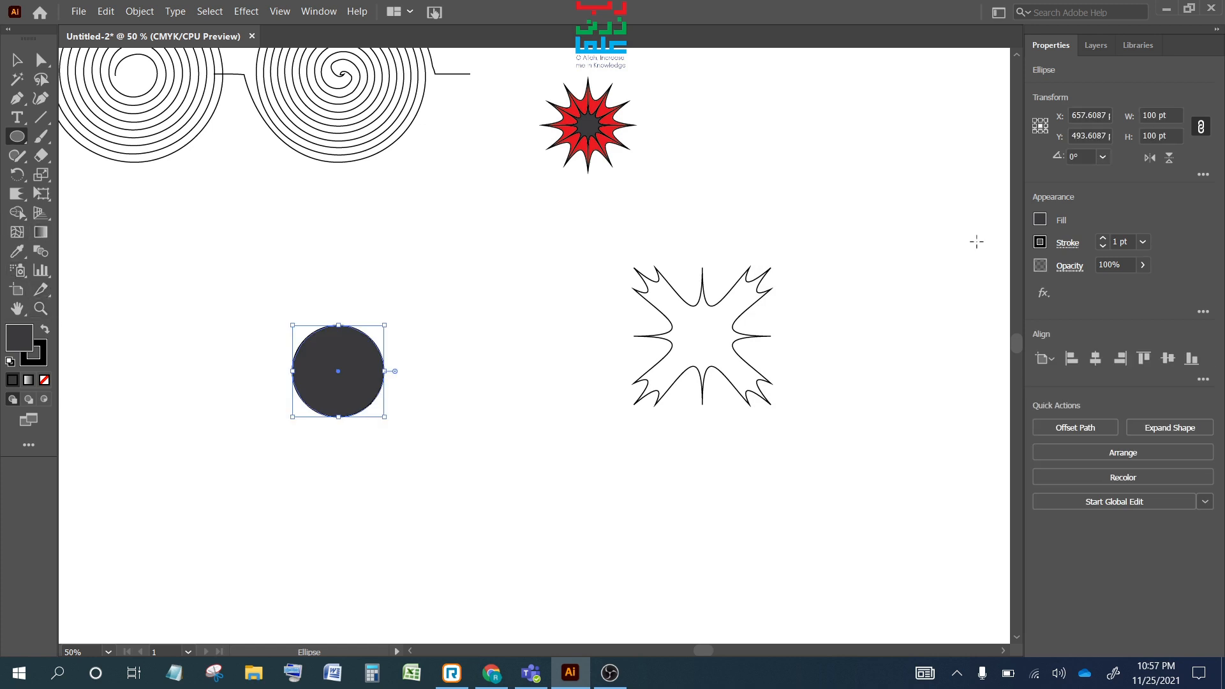
{"action": "left_click", "coordinate": [1040, 220]}
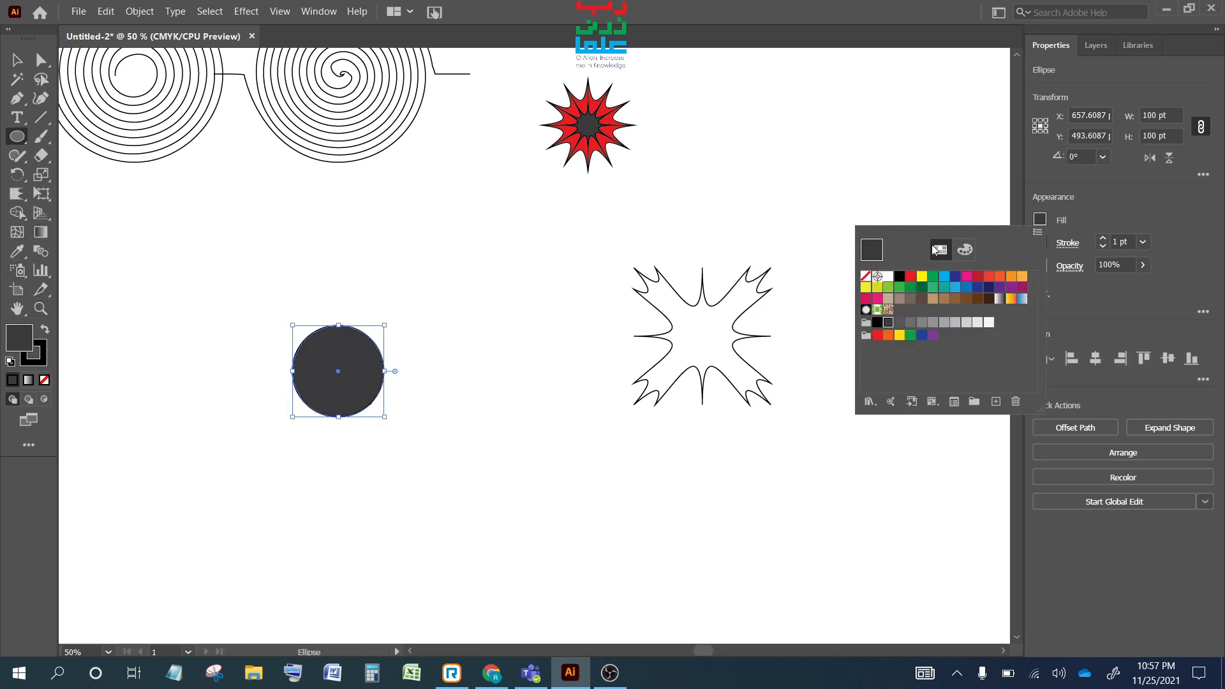
{"action": "left_click", "coordinate": [866, 276]}
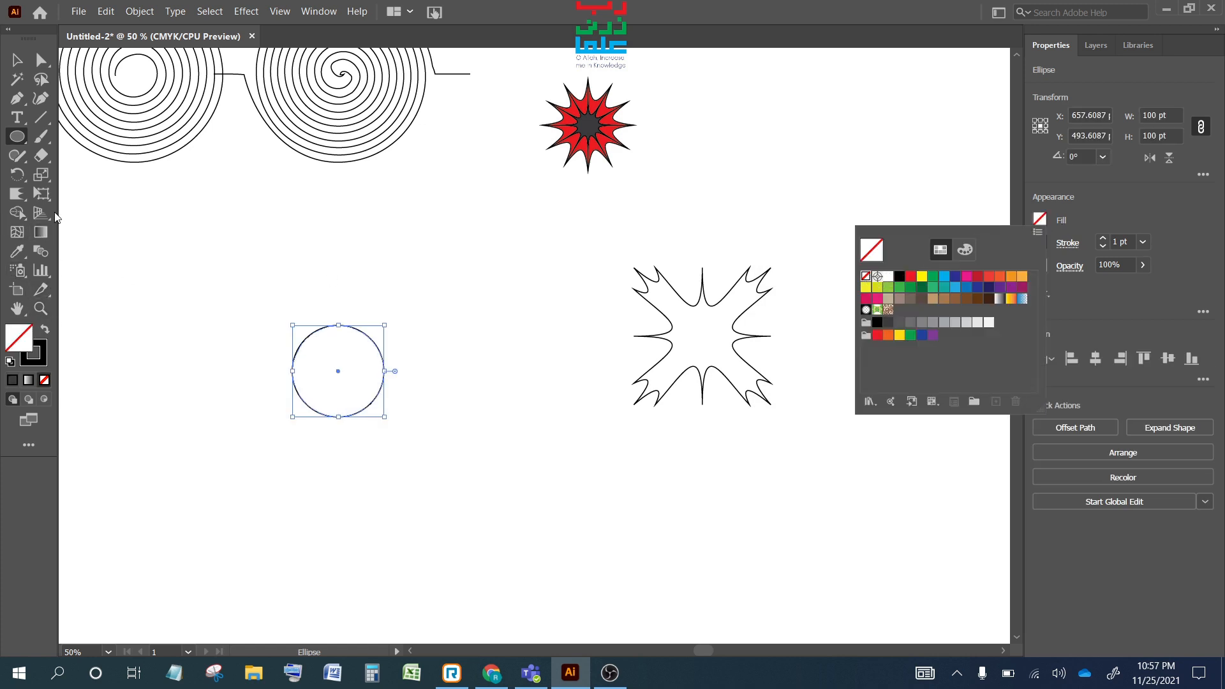
- Crystallize the 100 pt circle from its centre into a twelve-pointed star about 170 pt wide
{"action": "left_click", "coordinate": [15, 200]}
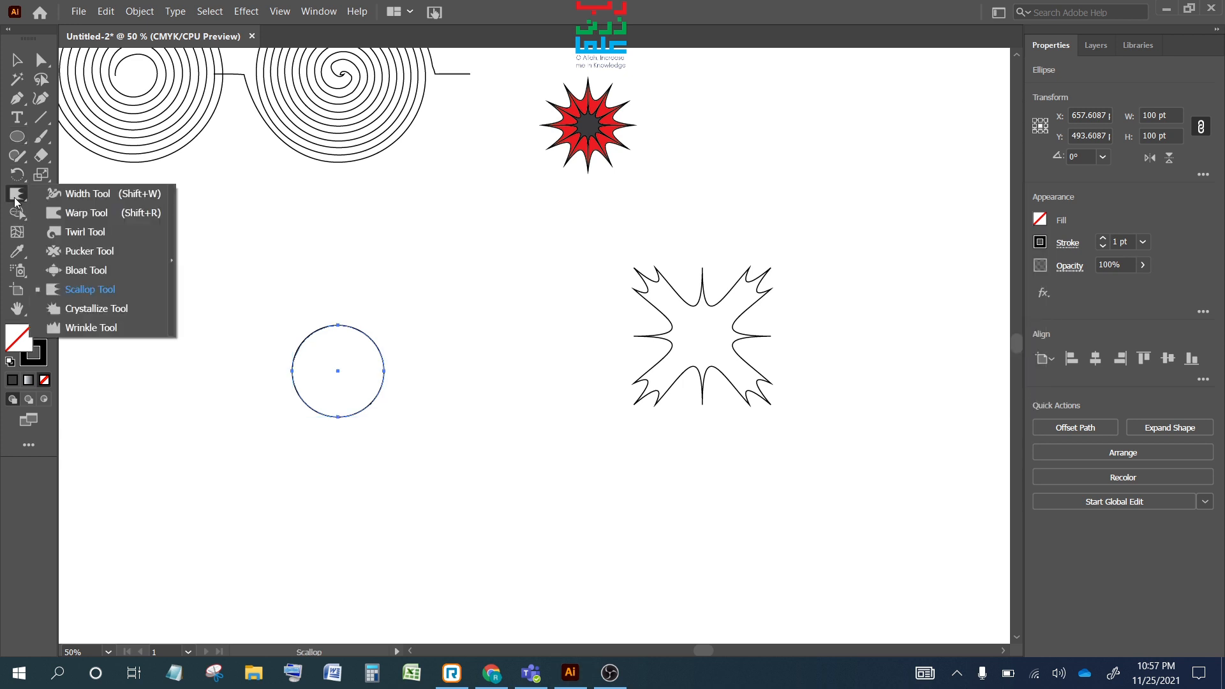
{"action": "left_click", "coordinate": [89, 309]}
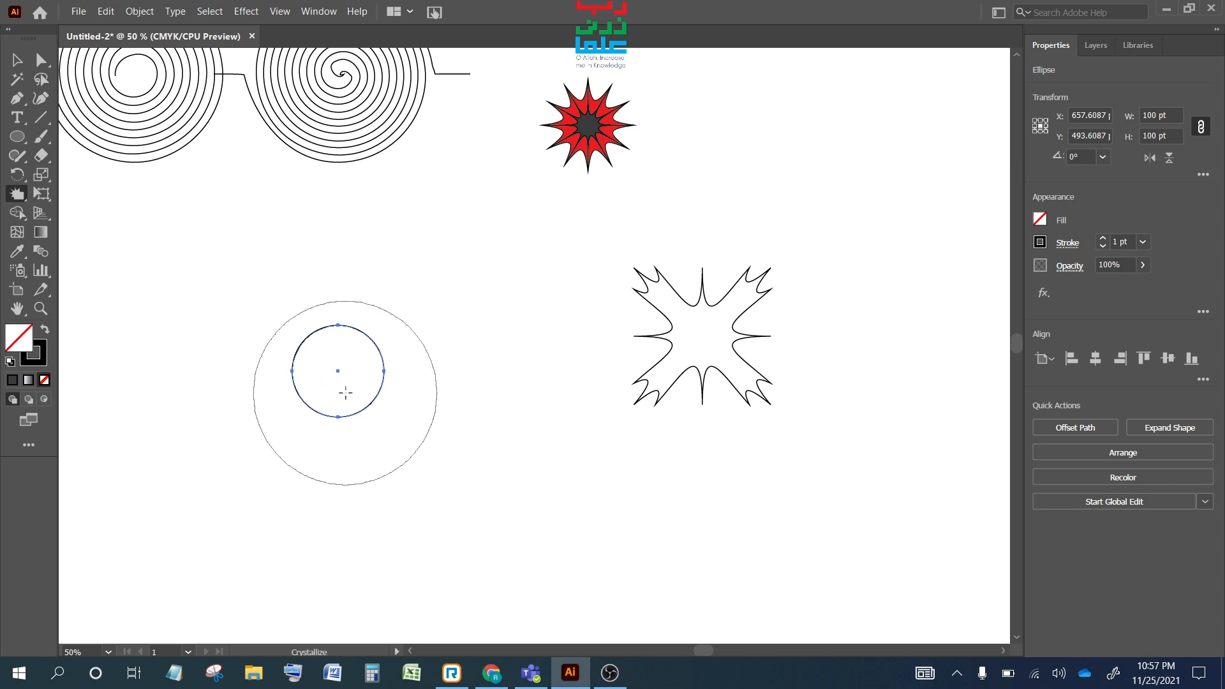
{"action": "left_click", "coordinate": [337, 370]}
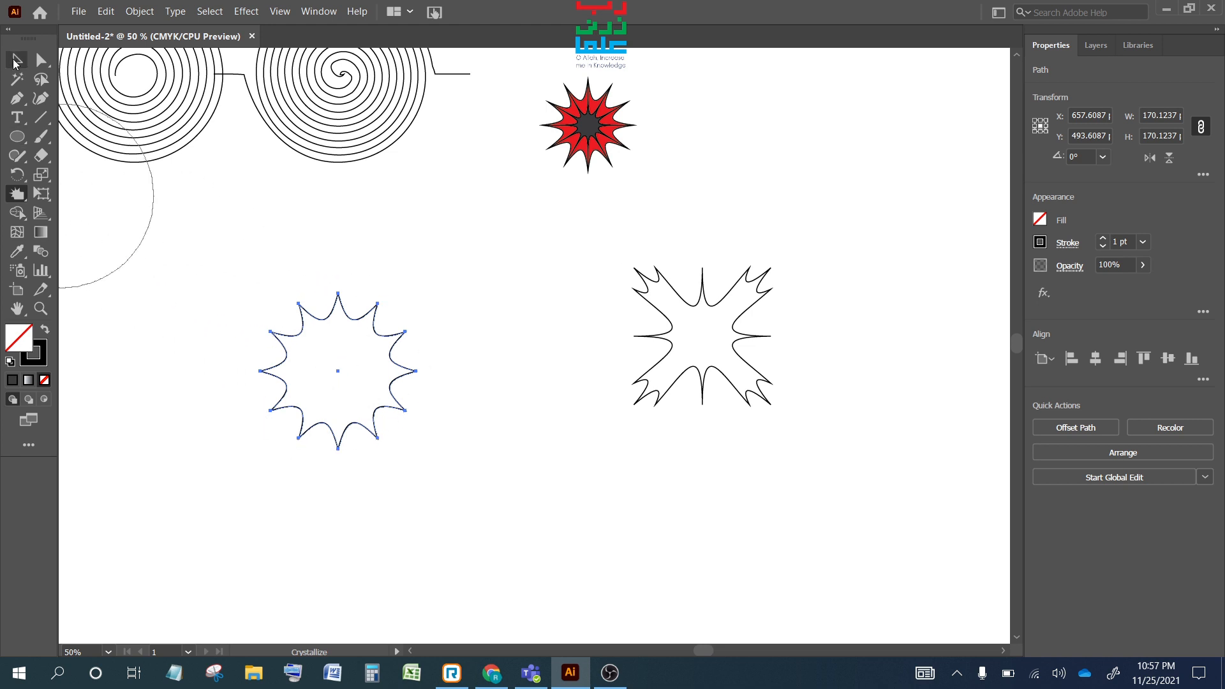
{"action": "left_click", "coordinate": [14, 62]}
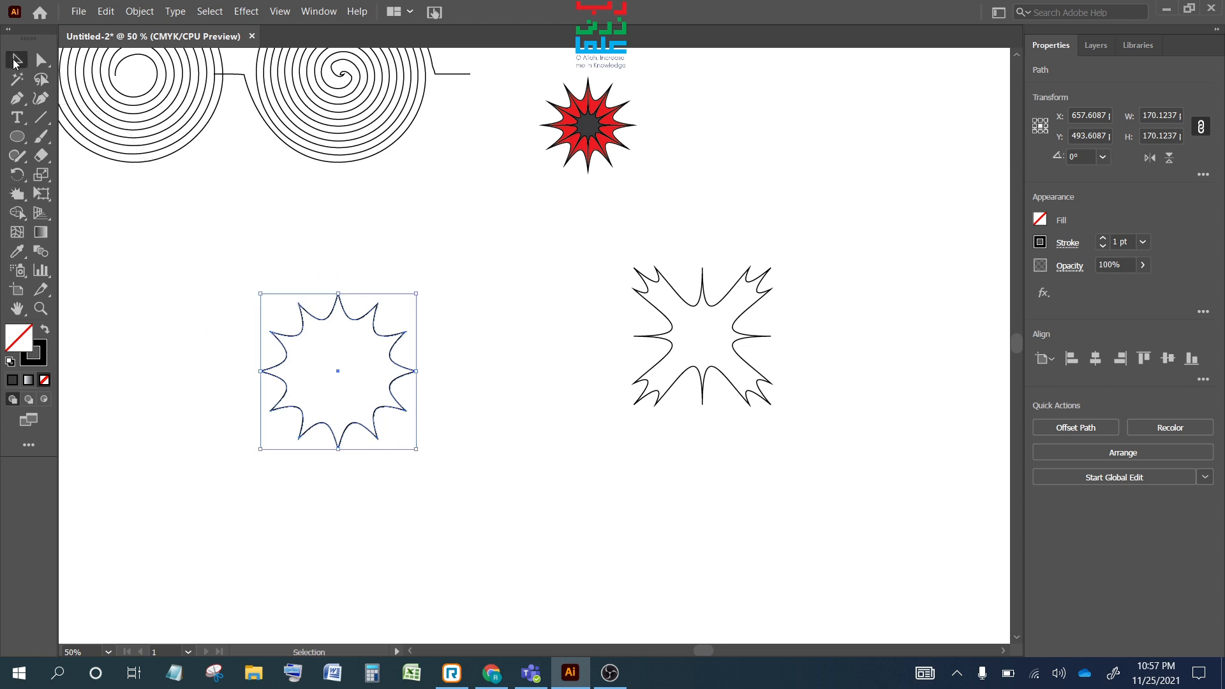
- Create another unfilled 100 pt circle beside the crystallized star and move it up just below the spirals
{"action": "left_click", "coordinate": [18, 136]}
{"action": "left_click", "coordinate": [153, 301]}
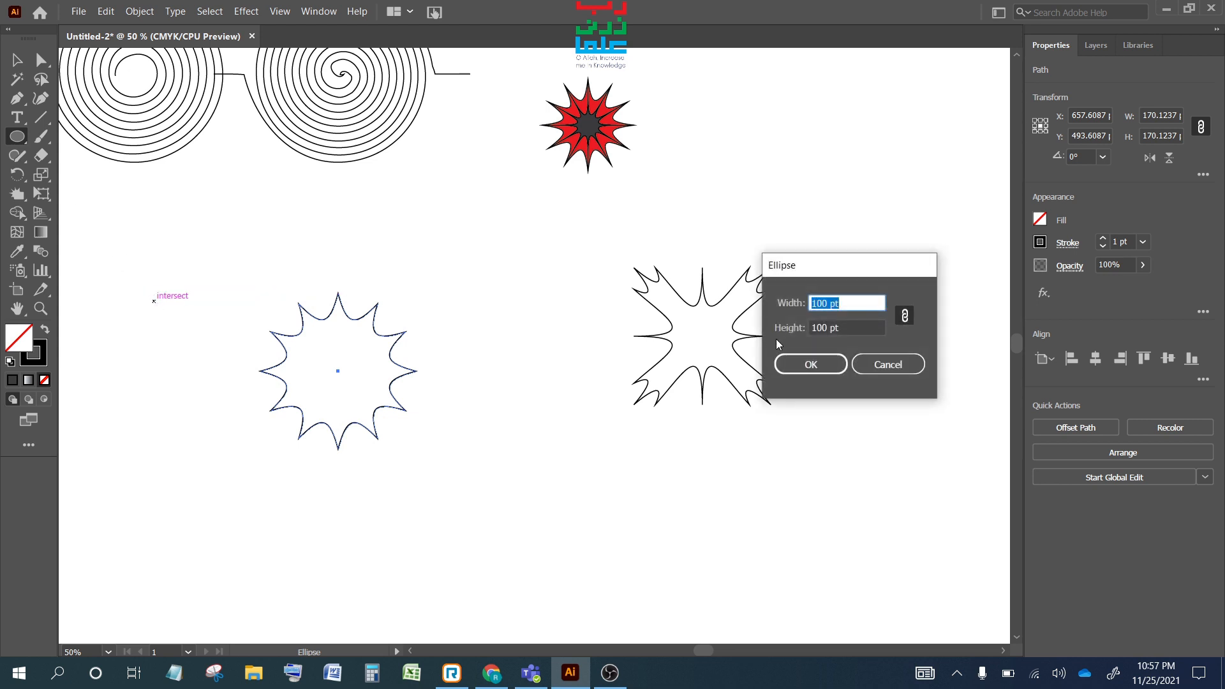
{"action": "left_click", "coordinate": [805, 363]}
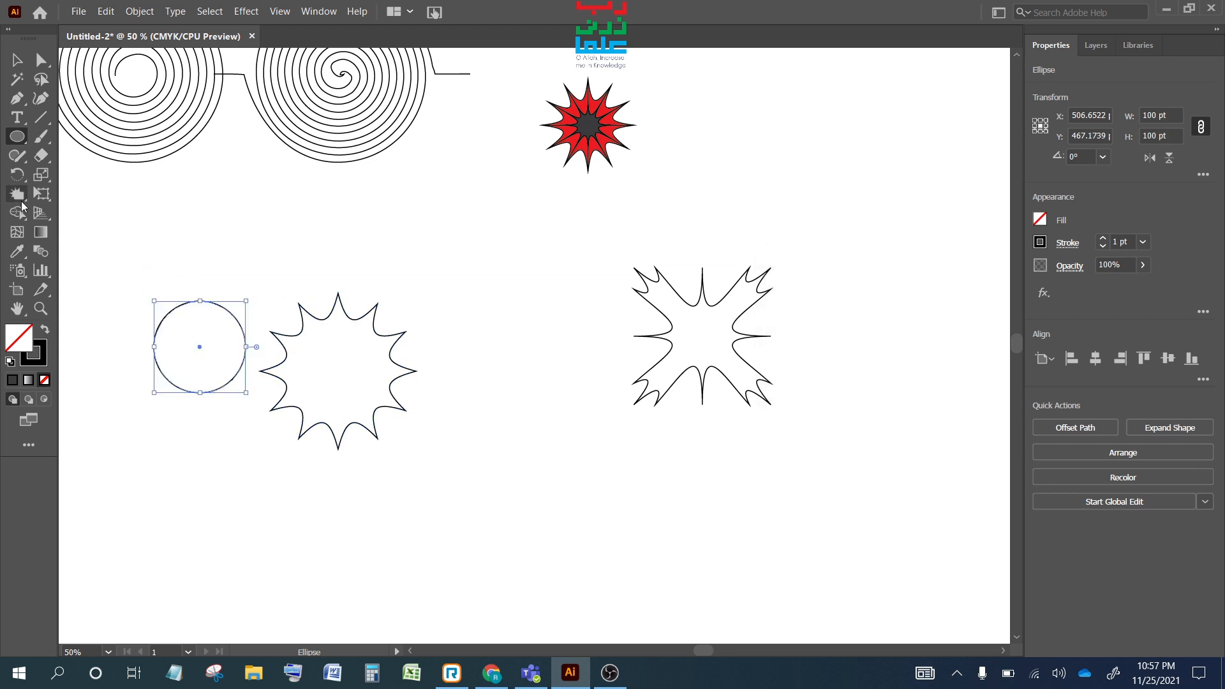
{"action": "key", "text": "v"}
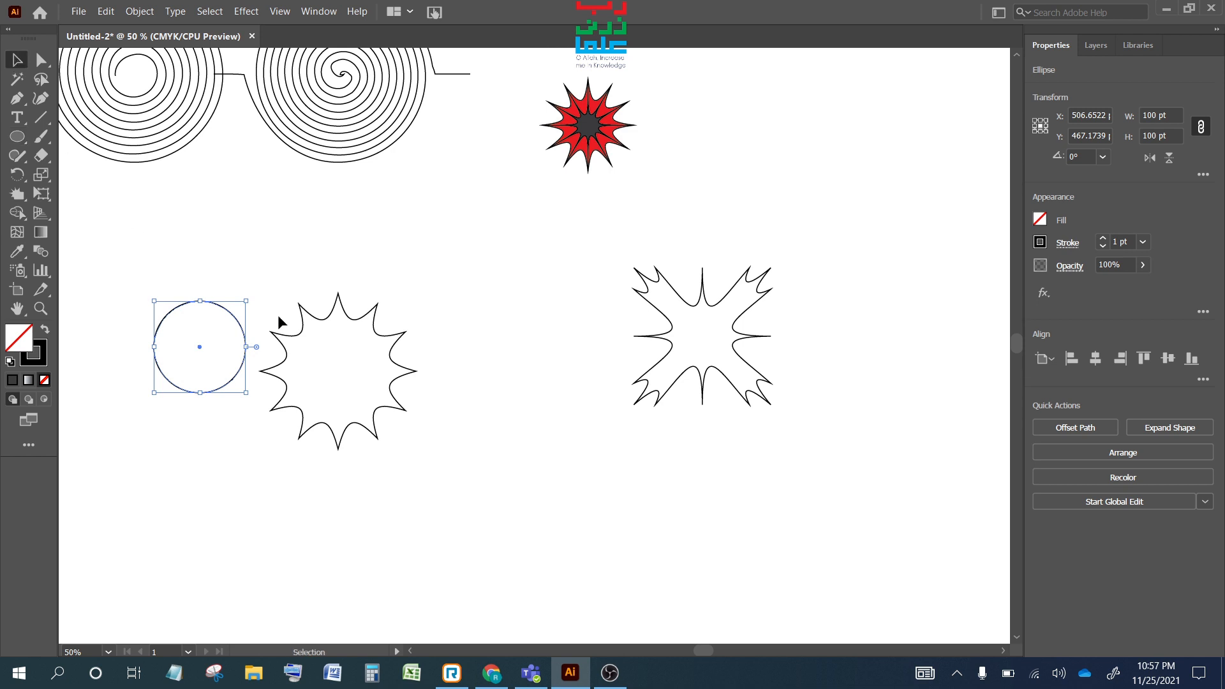
{"action": "left_click", "coordinate": [194, 338]}
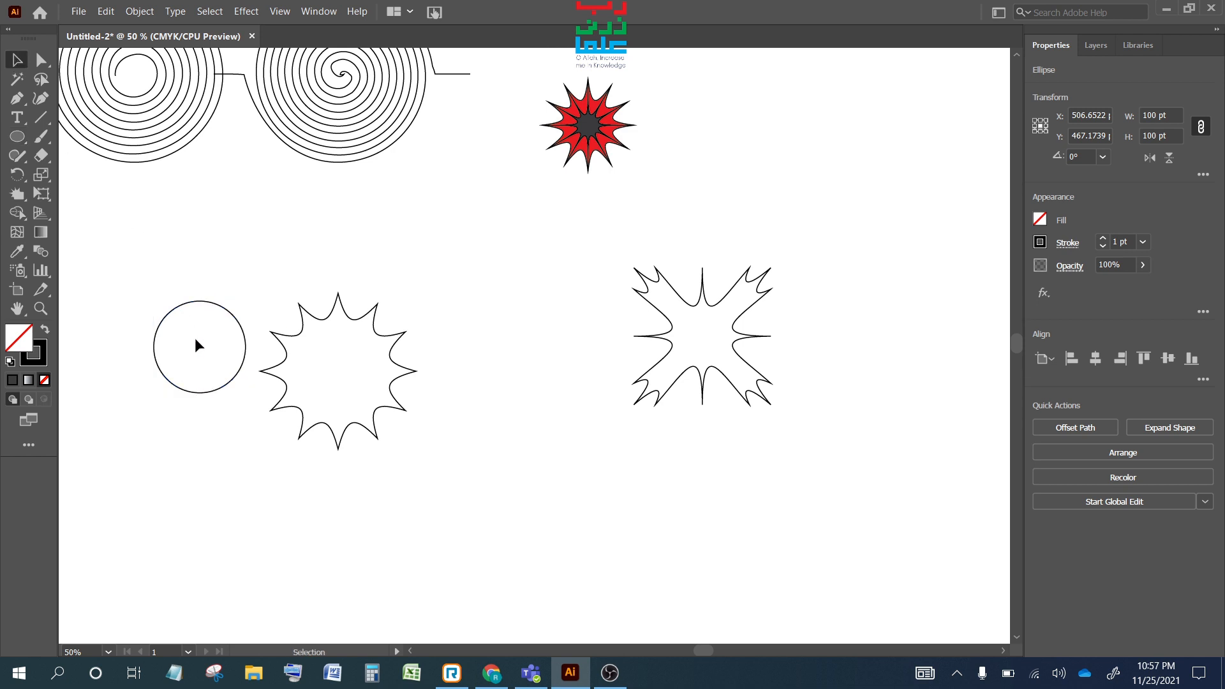
{"action": "left_click_drag", "start_coordinate": [241, 370], "coordinate": [194, 297]}
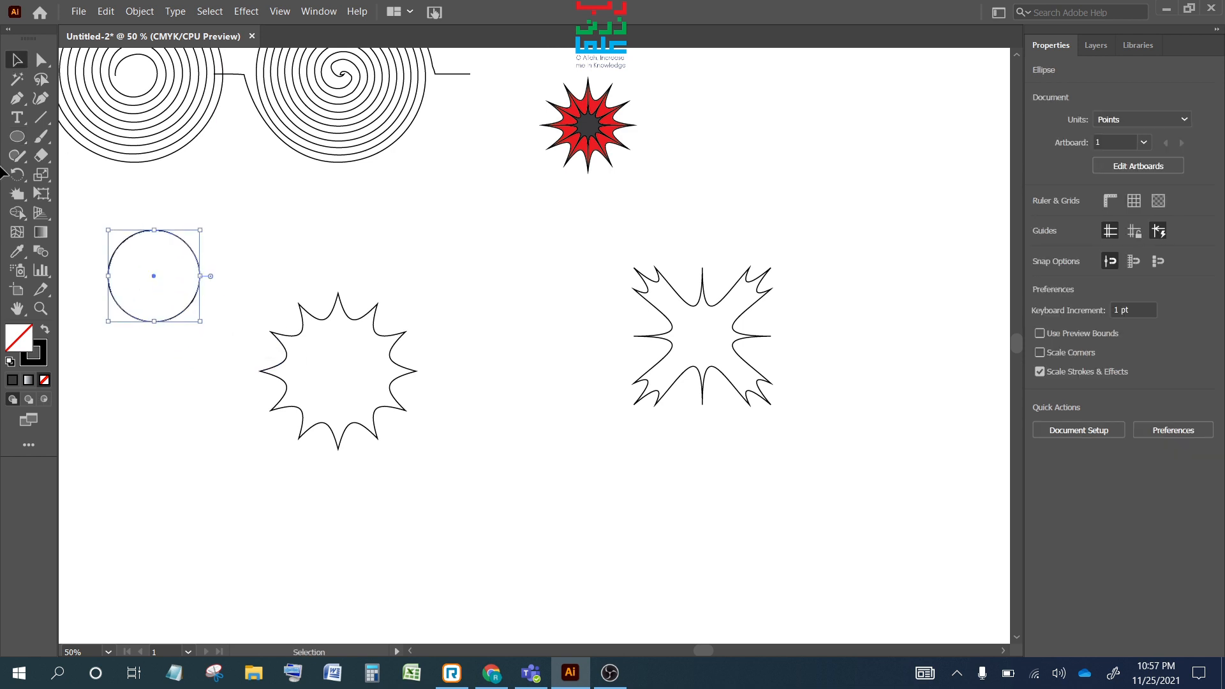
- Crystallize the second circle from its centre into a spiky star about 196 pt wide
{"action": "key", "text": "shift+r"}
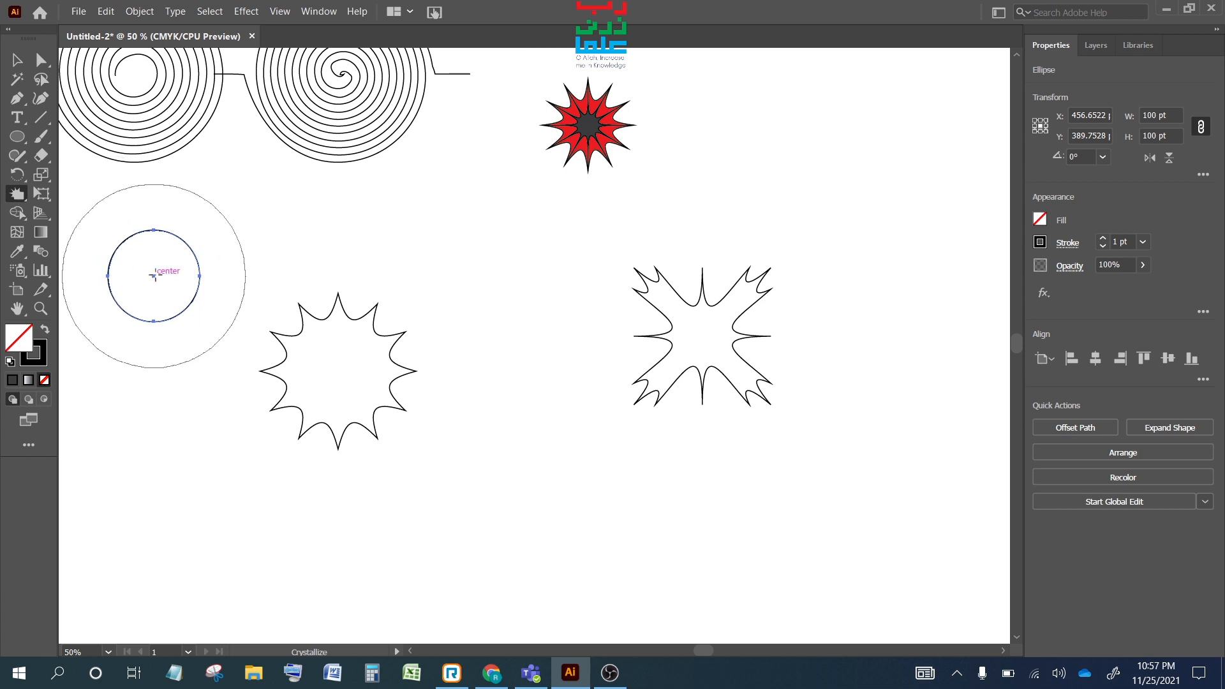
{"action": "left_click_drag", "start_coordinate": [154, 275], "coordinate": [154, 276]}
{"action": "left_click", "coordinate": [19, 62]}
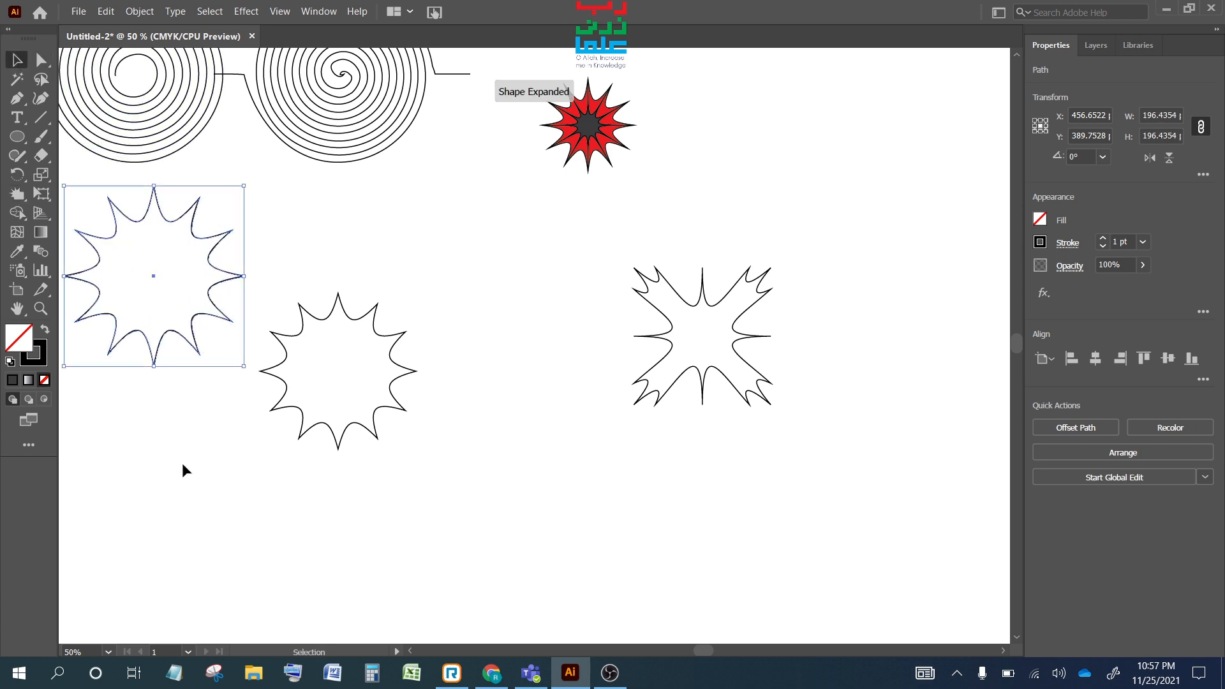
- Move the second crystallized star onto the first one and shrink it to about 120 pt, centred inside it
{"action": "left_click", "coordinate": [175, 256]}
{"action": "left_click_drag", "start_coordinate": [170, 225], "coordinate": [356, 320]}
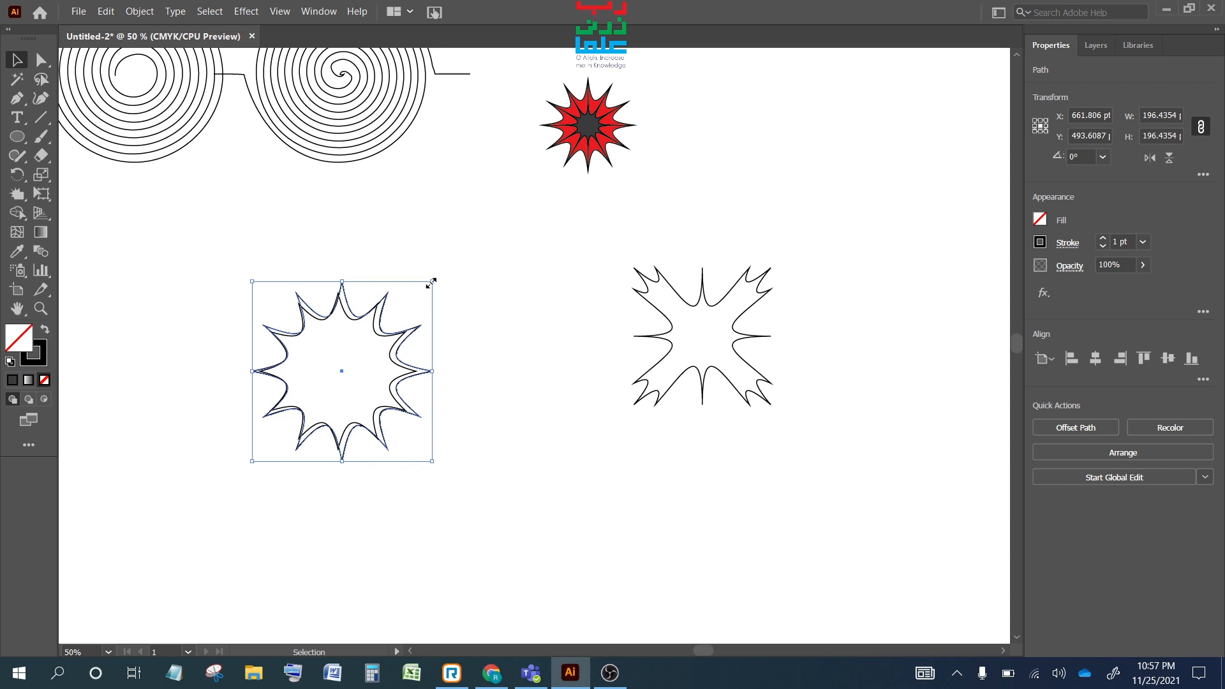
{"action": "left_click_drag", "start_coordinate": [431, 283], "coordinate": [354, 331]}
{"action": "left_click", "coordinate": [331, 404]}
{"action": "left_click", "coordinate": [462, 417]}
{"action": "left_click_drag", "start_coordinate": [247, 281], "coordinate": [446, 527]}
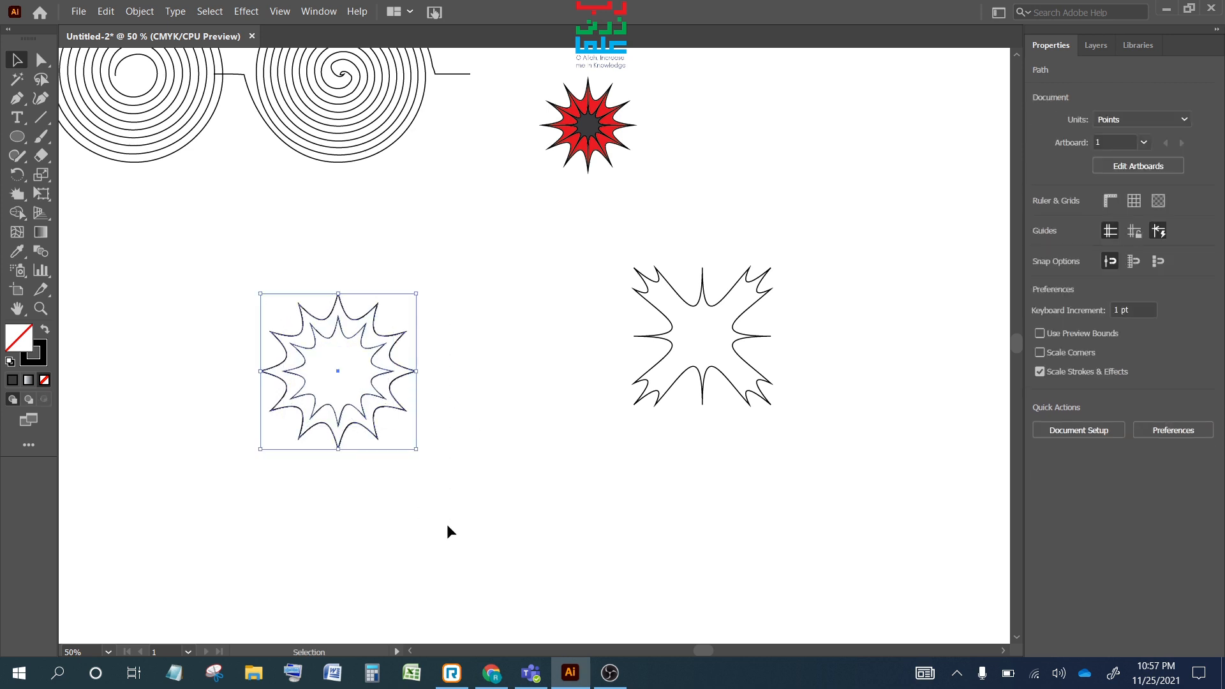
- Fill the outer crystallized star with the red swatch
{"action": "left_click", "coordinate": [418, 330]}
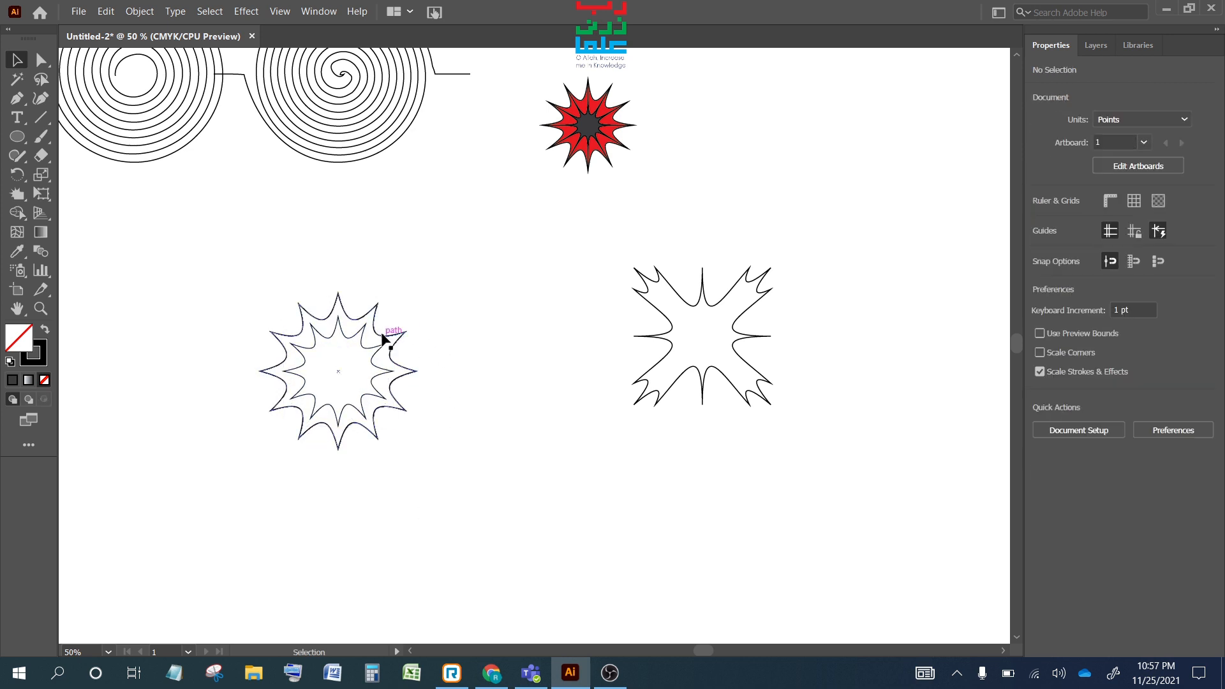
{"action": "left_click", "coordinate": [391, 349]}
{"action": "left_click", "coordinate": [1040, 219]}
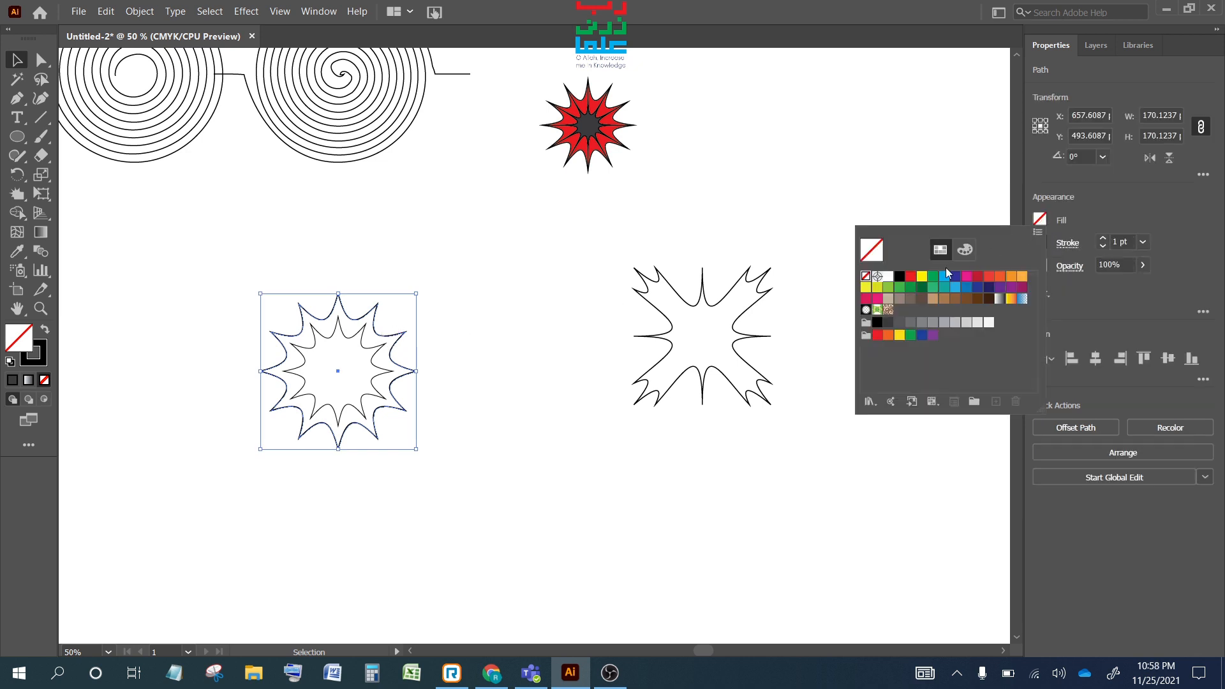
{"action": "left_click", "coordinate": [913, 276]}
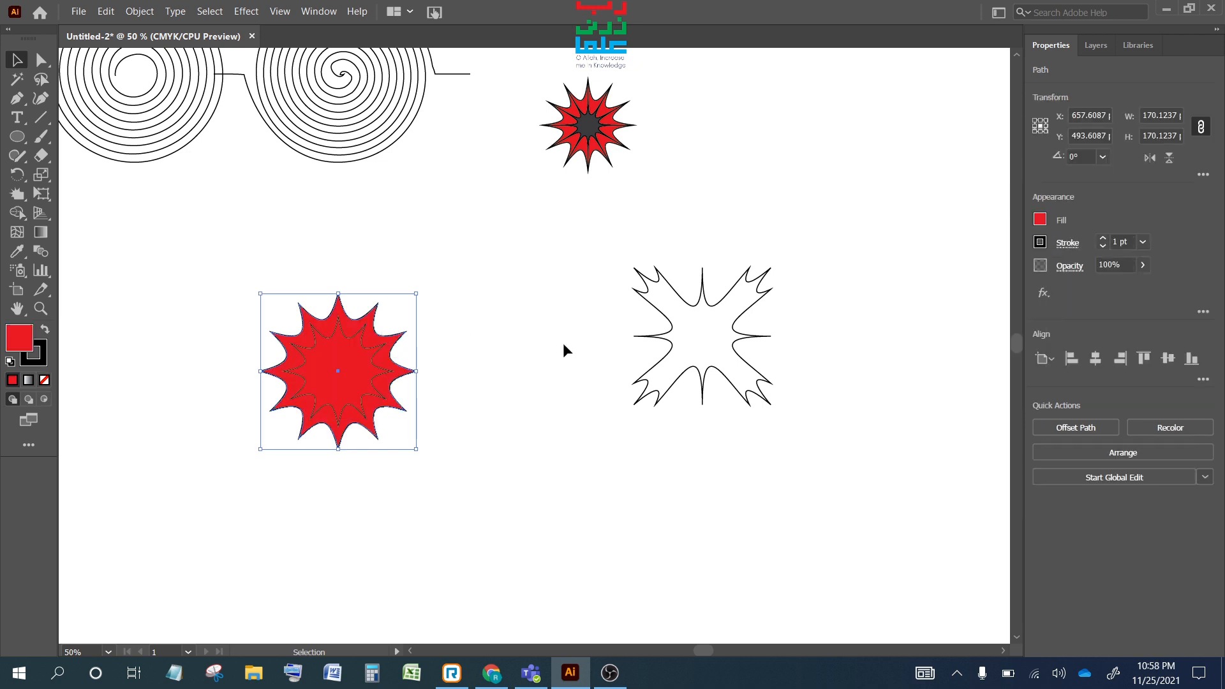
{"action": "left_click", "coordinate": [442, 343]}
- Fill the inner crystallized star with the dark gray swatch next to black
{"action": "left_click", "coordinate": [378, 346]}
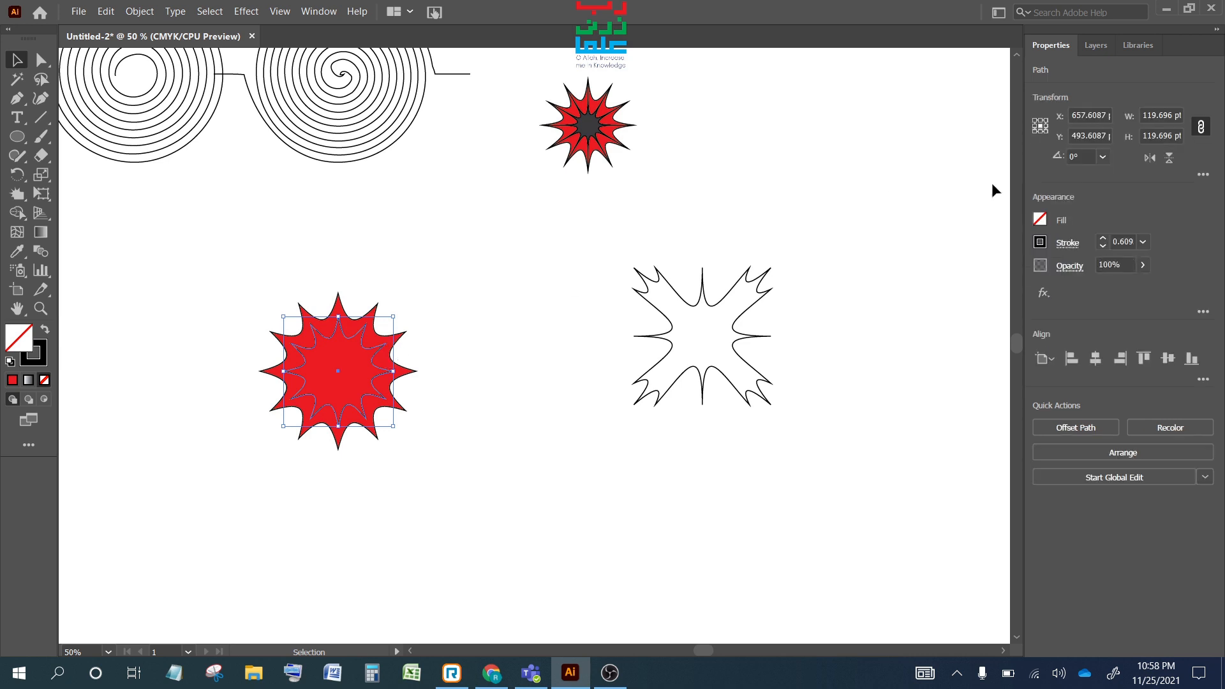
{"action": "left_click", "coordinate": [1043, 222]}
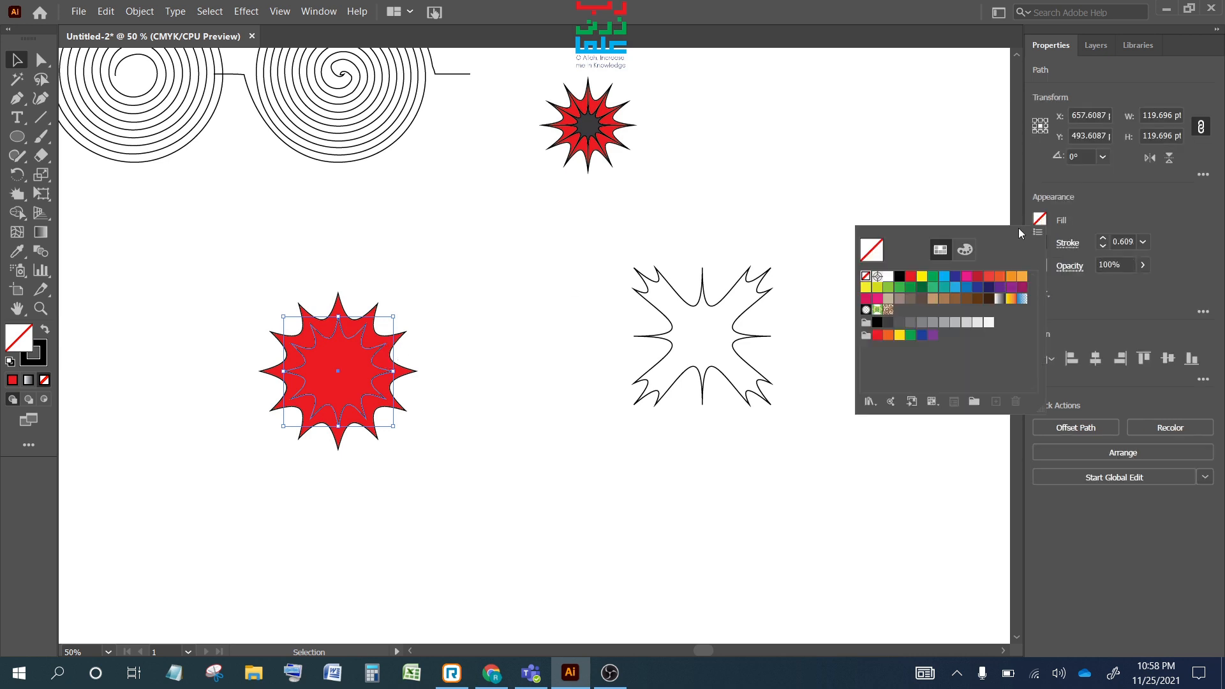
{"action": "left_click", "coordinate": [889, 324]}
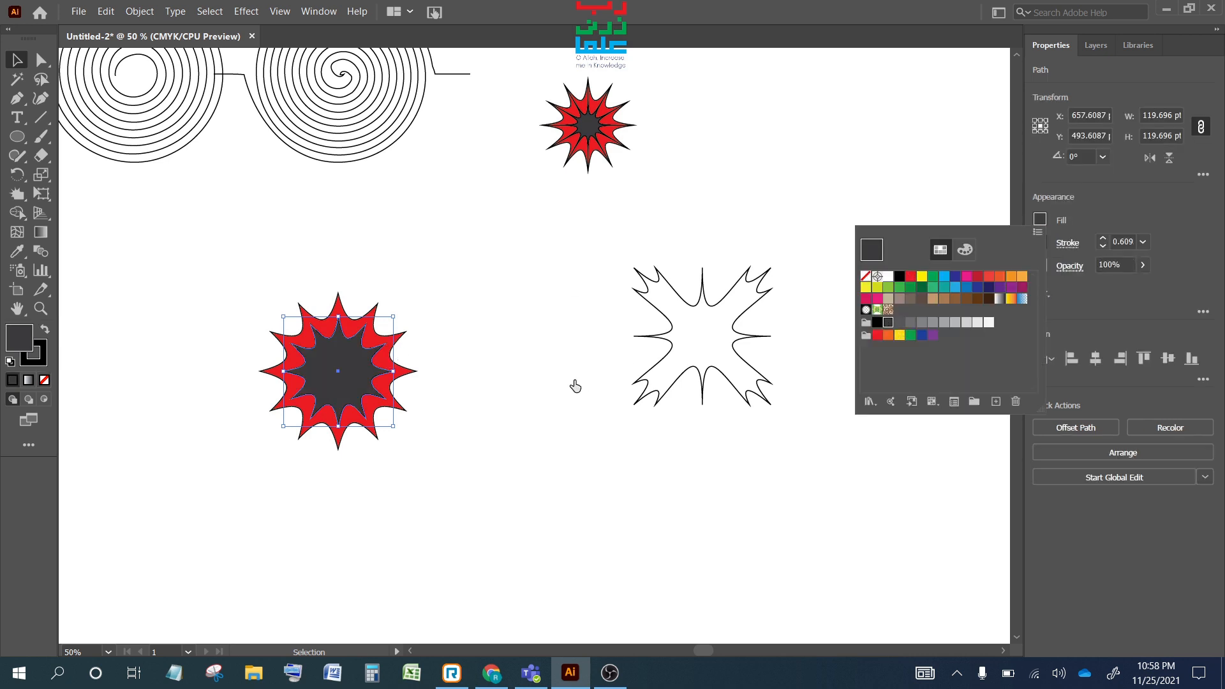
{"action": "left_click", "coordinate": [534, 378]}
{"action": "left_click", "coordinate": [334, 377]}
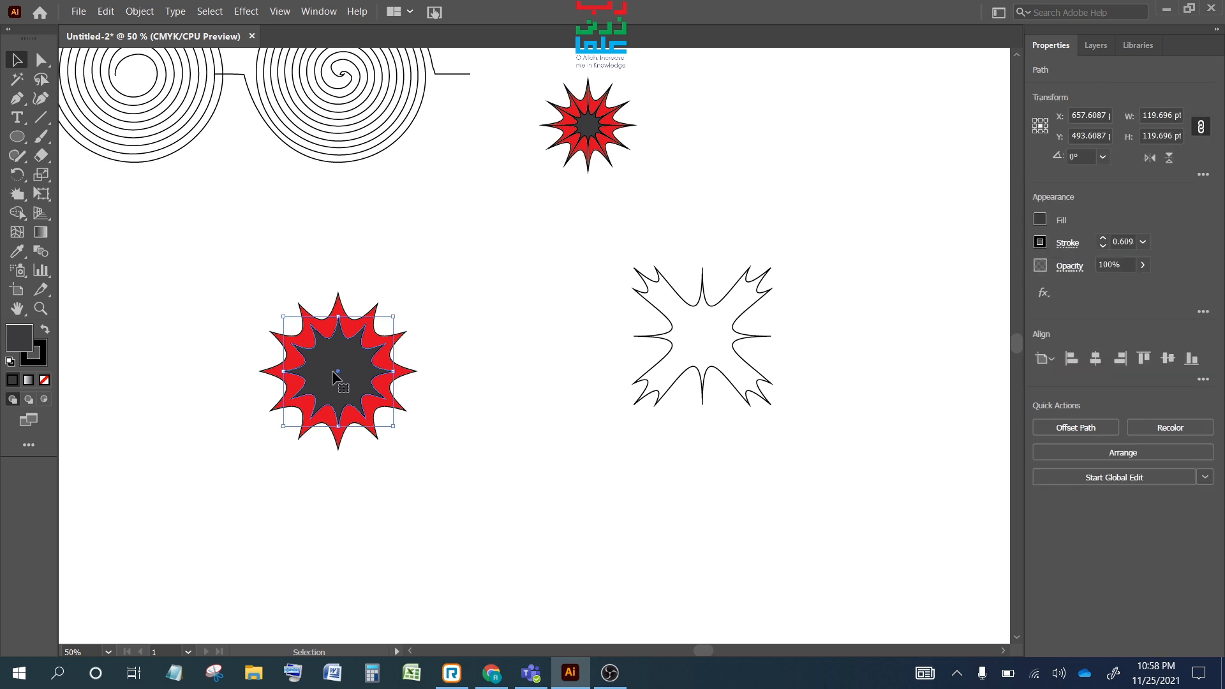
- Place a copy of the dark gray star, shrunk to about 67 pt, at the layered star's centre and fill it with red
{"action": "left_click_drag", "start_coordinate": [333, 371], "coordinate": [537, 447]}
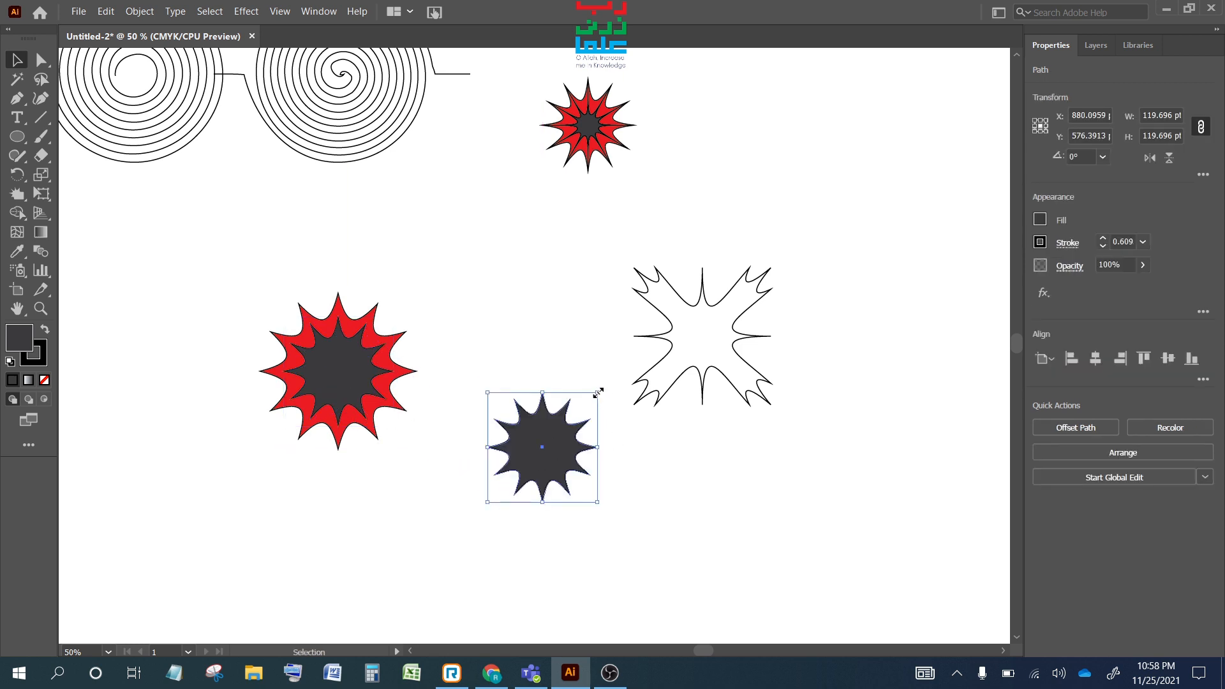
{"action": "left_click_drag", "start_coordinate": [599, 393], "coordinate": [339, 367]}
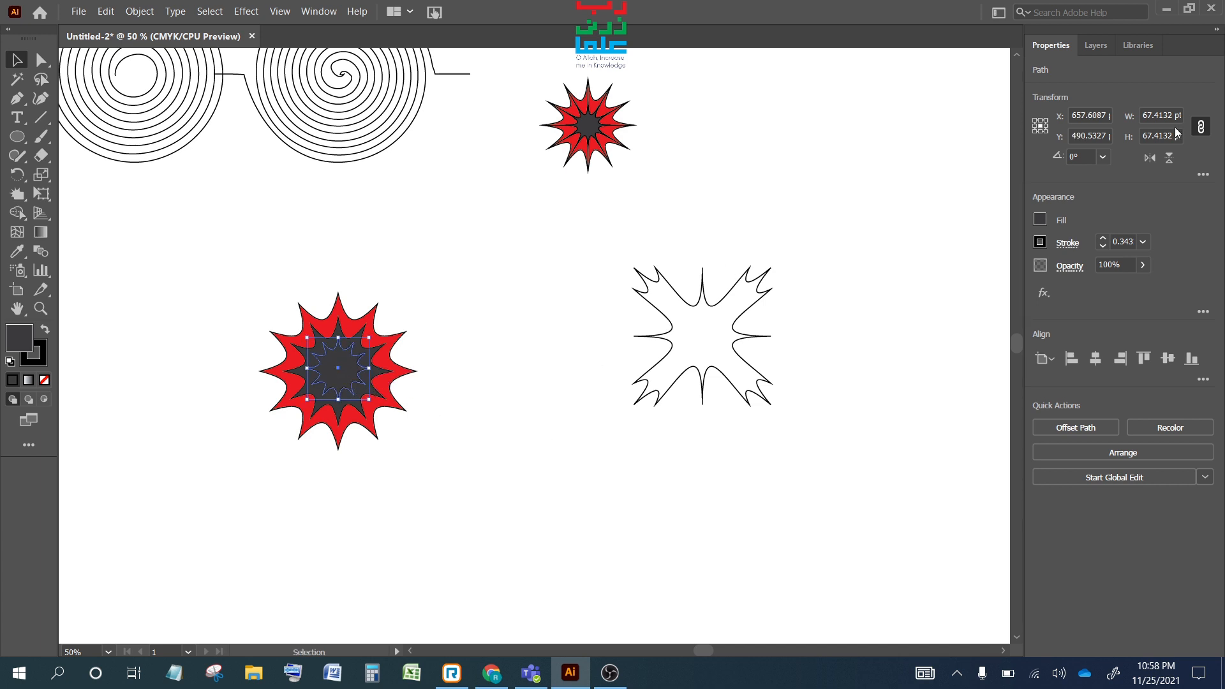
{"action": "left_click", "coordinate": [1040, 221]}
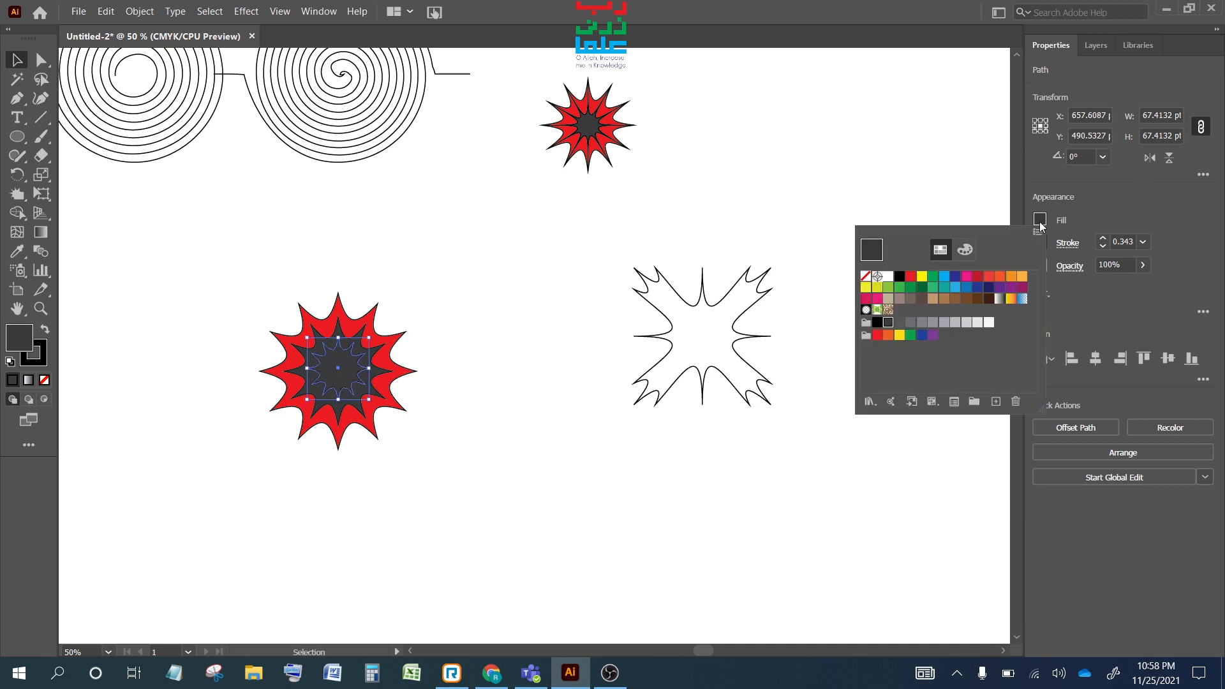
{"action": "left_click", "coordinate": [911, 278]}
{"action": "left_click", "coordinate": [427, 419]}
{"action": "left_click", "coordinate": [433, 414]}
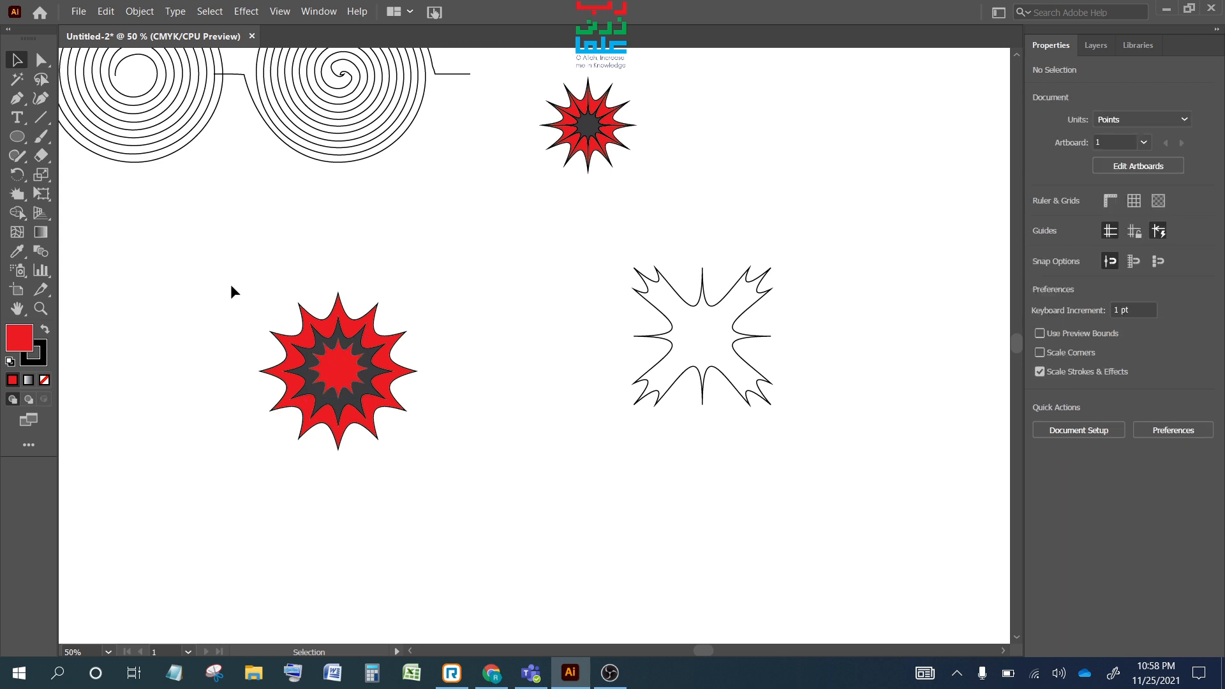
- Align the three layered stars on their vertical centres and move them together beside the smaller red star
{"action": "left_click_drag", "start_coordinate": [231, 284], "coordinate": [495, 505]}
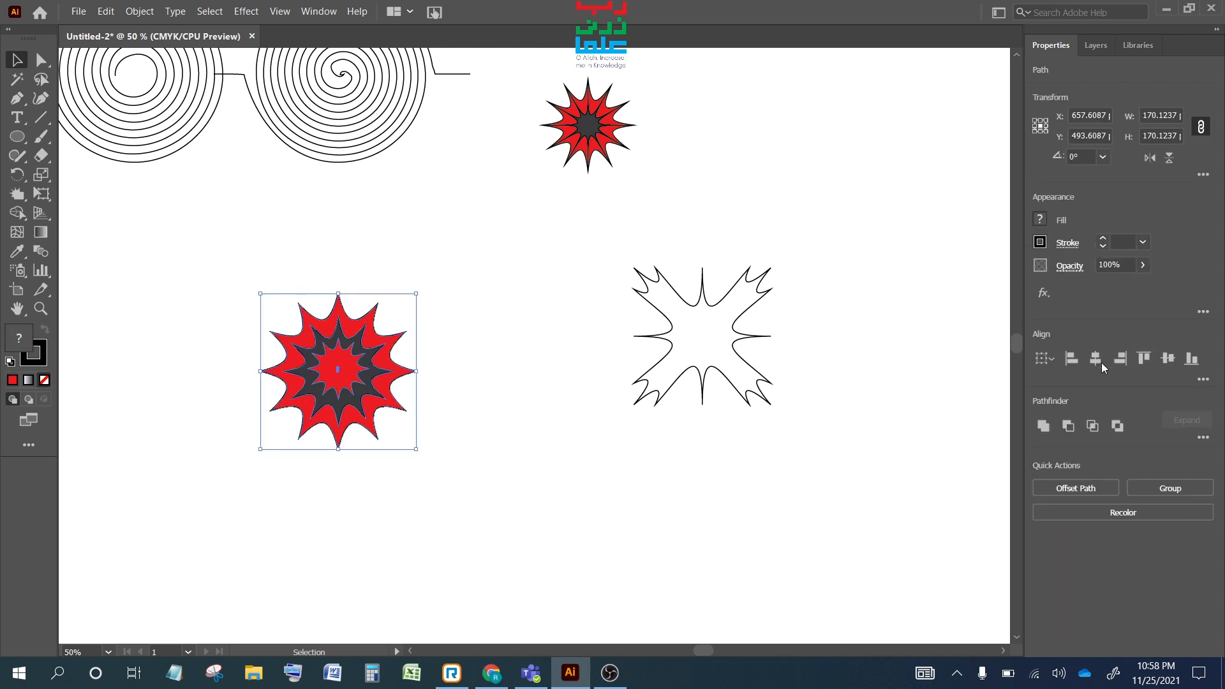
{"action": "left_click", "coordinate": [1159, 358]}
{"action": "left_click", "coordinate": [582, 400]}
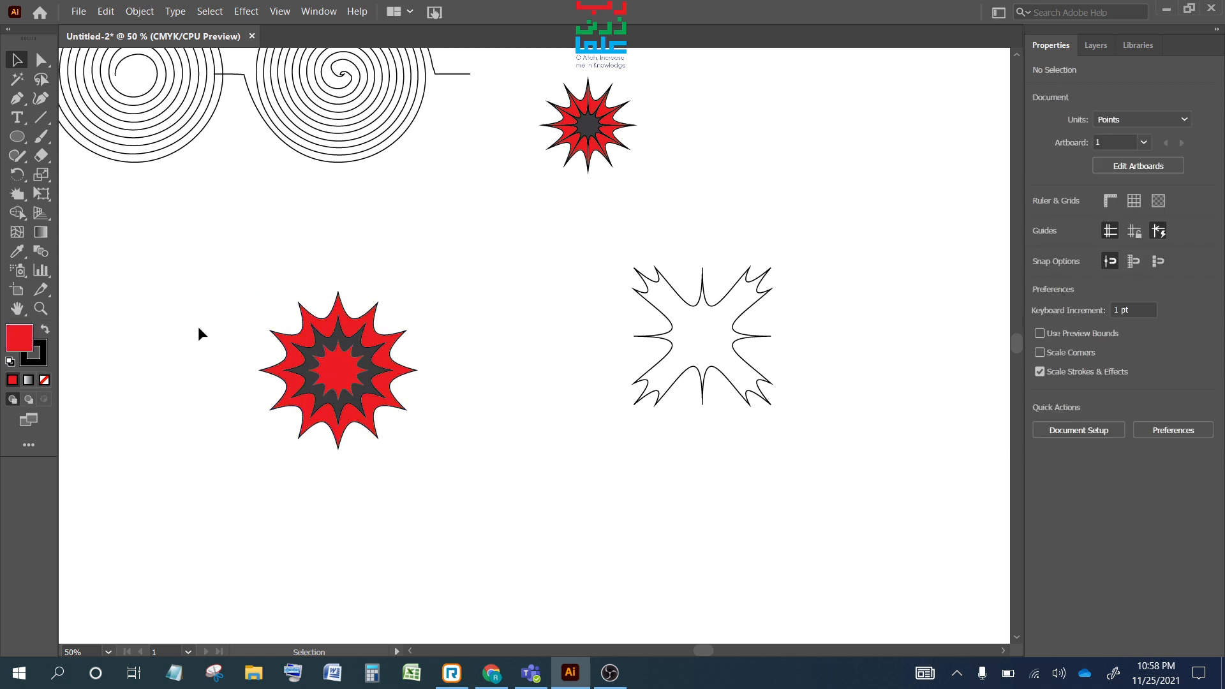
{"action": "left_click_drag", "start_coordinate": [197, 290], "coordinate": [514, 465]}
{"action": "left_click_drag", "start_coordinate": [347, 379], "coordinate": [746, 140]}
{"action": "left_click", "coordinate": [568, 342]}
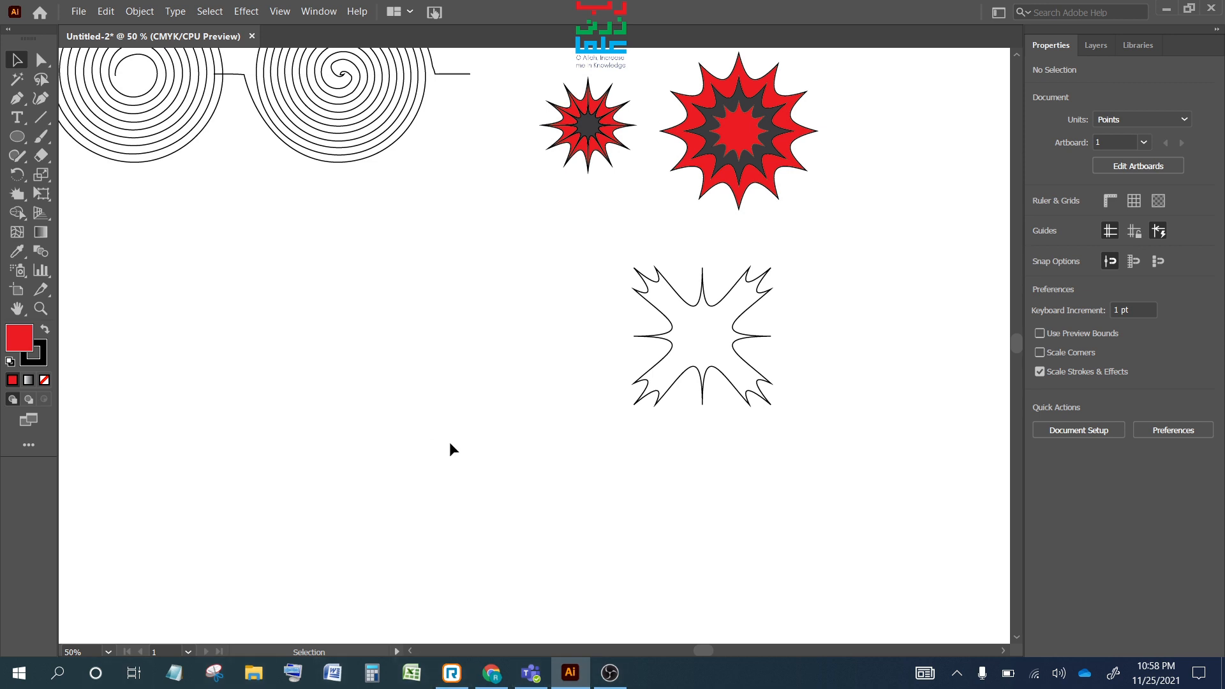
- Draw a red rectangle about 326 by 154 pt in the empty space below the spirals
{"action": "left_click", "coordinate": [16, 198]}
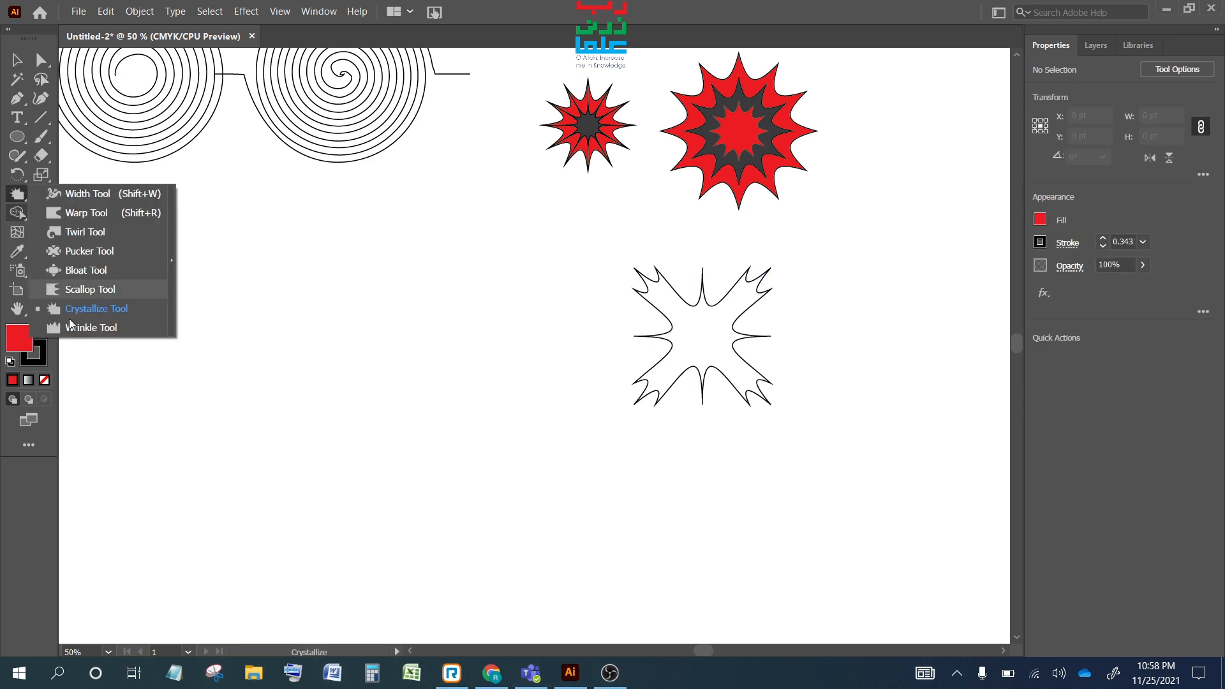
{"action": "left_click", "coordinate": [17, 142]}
{"action": "left_click", "coordinate": [96, 136]}
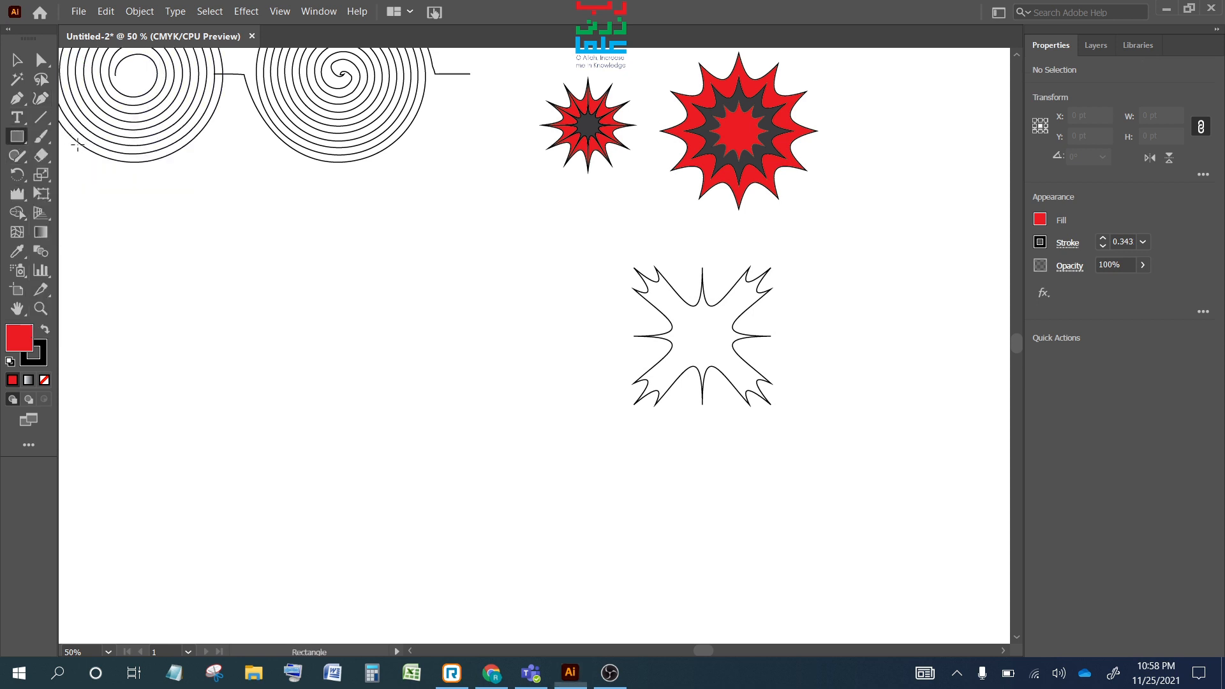
{"action": "left_click_drag", "start_coordinate": [220, 249], "coordinate": [519, 388]}
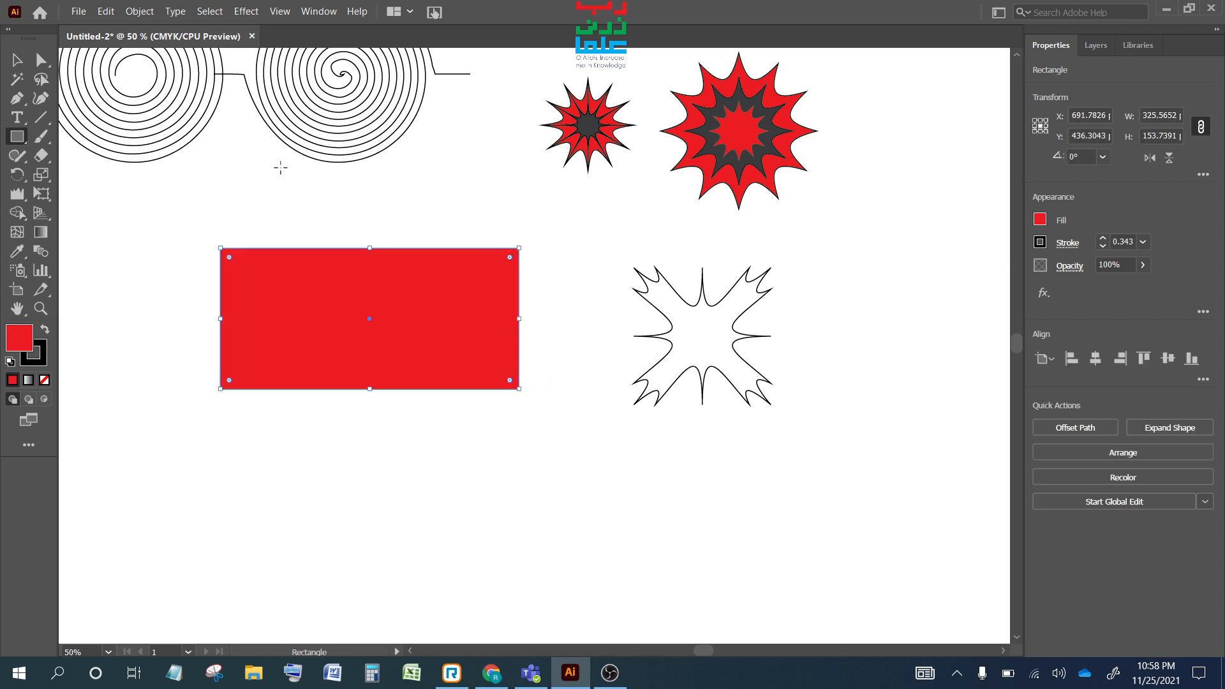
- Distort the red rectangle's lower edge into jagged drips with the Wrinkle tool
{"action": "left_click", "coordinate": [18, 194]}
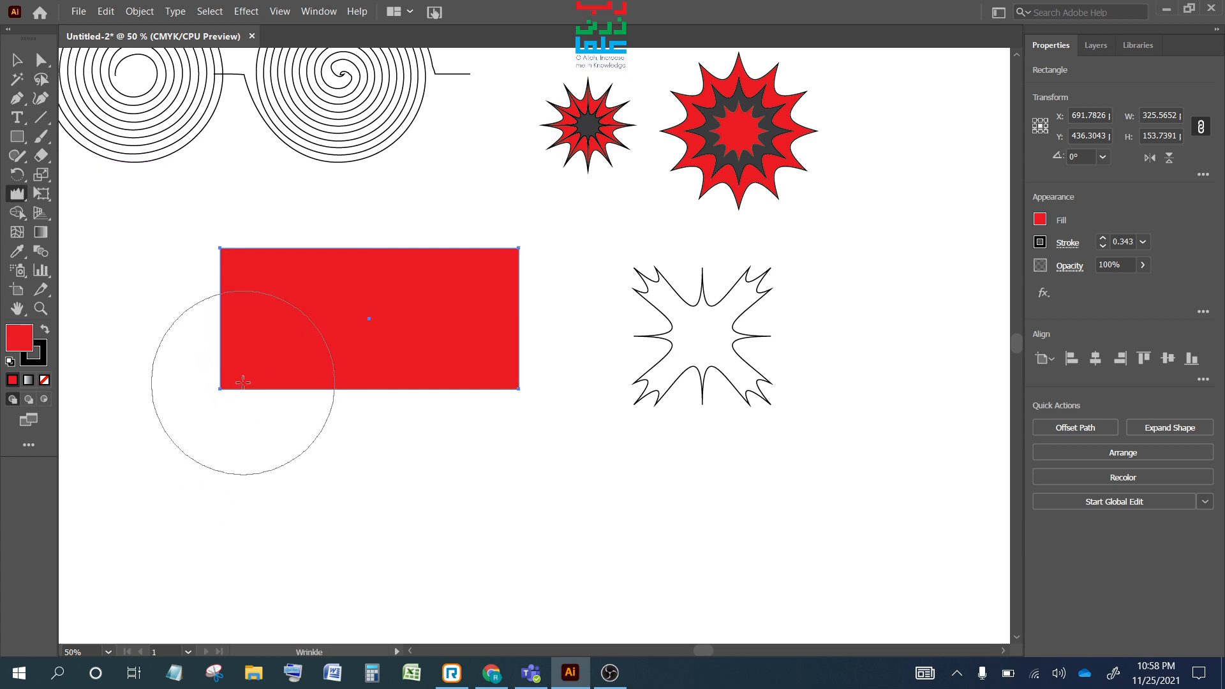
{"action": "mouse_move", "coordinate": [242, 381]}
{"action": "left_mouse_down"}
{"action": "mouse_move", "coordinate": [265, 392]}
{"action": "mouse_move", "coordinate": [462, 383]}
{"action": "mouse_move", "coordinate": [440, 380]}
{"action": "mouse_move", "coordinate": [438, 430]}
{"action": "mouse_move", "coordinate": [372, 410]}
{"action": "mouse_move", "coordinate": [347, 443]}
{"action": "mouse_move", "coordinate": [300, 377]}
{"action": "mouse_move", "coordinate": [304, 424]}
{"action": "mouse_move", "coordinate": [249, 402]}
{"action": "mouse_move", "coordinate": [262, 413]}
{"action": "mouse_move", "coordinate": [247, 427]}
{"action": "mouse_move", "coordinate": [323, 432]}
{"action": "mouse_move", "coordinate": [410, 410]}
{"action": "mouse_move", "coordinate": [397, 378]}
{"action": "mouse_move", "coordinate": [391, 391]}
{"action": "mouse_move", "coordinate": [473, 402]}
{"action": "mouse_move", "coordinate": [375, 392]}
{"action": "mouse_move", "coordinate": [251, 342]}
{"action": "mouse_move", "coordinate": [240, 410]}
{"action": "mouse_move", "coordinate": [246, 356]}
{"action": "mouse_move", "coordinate": [65, 335]}
{"action": "left_mouse_up"}
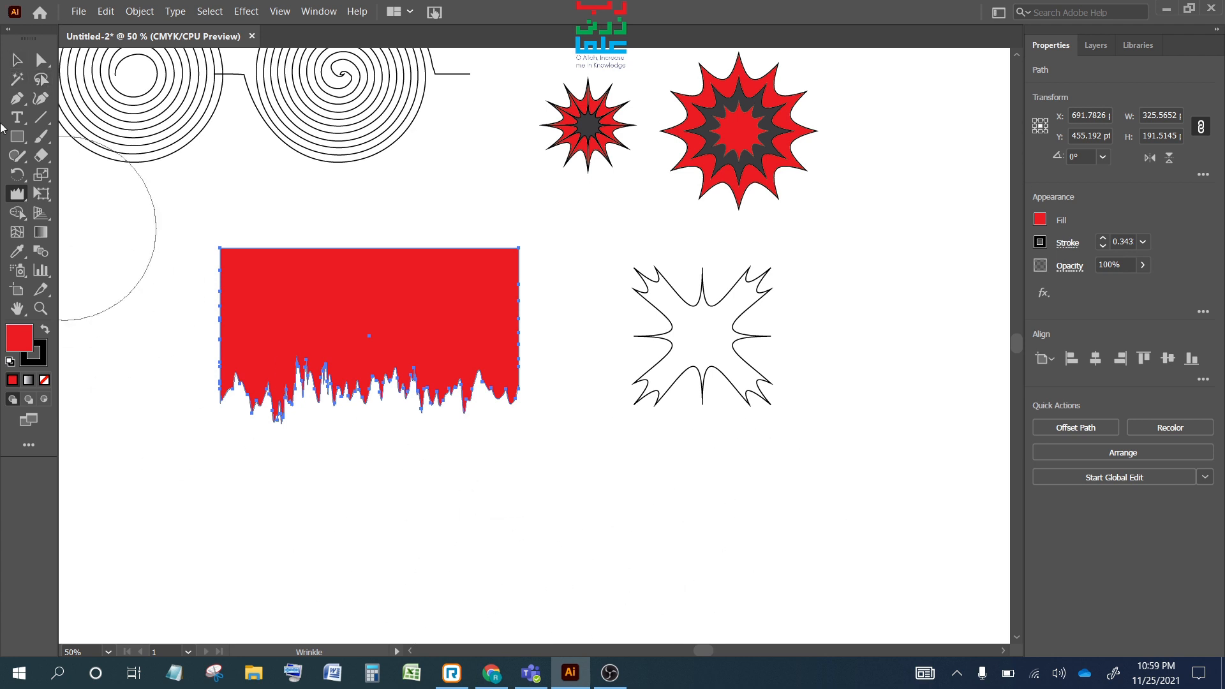
{"action": "left_click", "coordinate": [17, 60]}
{"action": "left_click", "coordinate": [492, 517]}
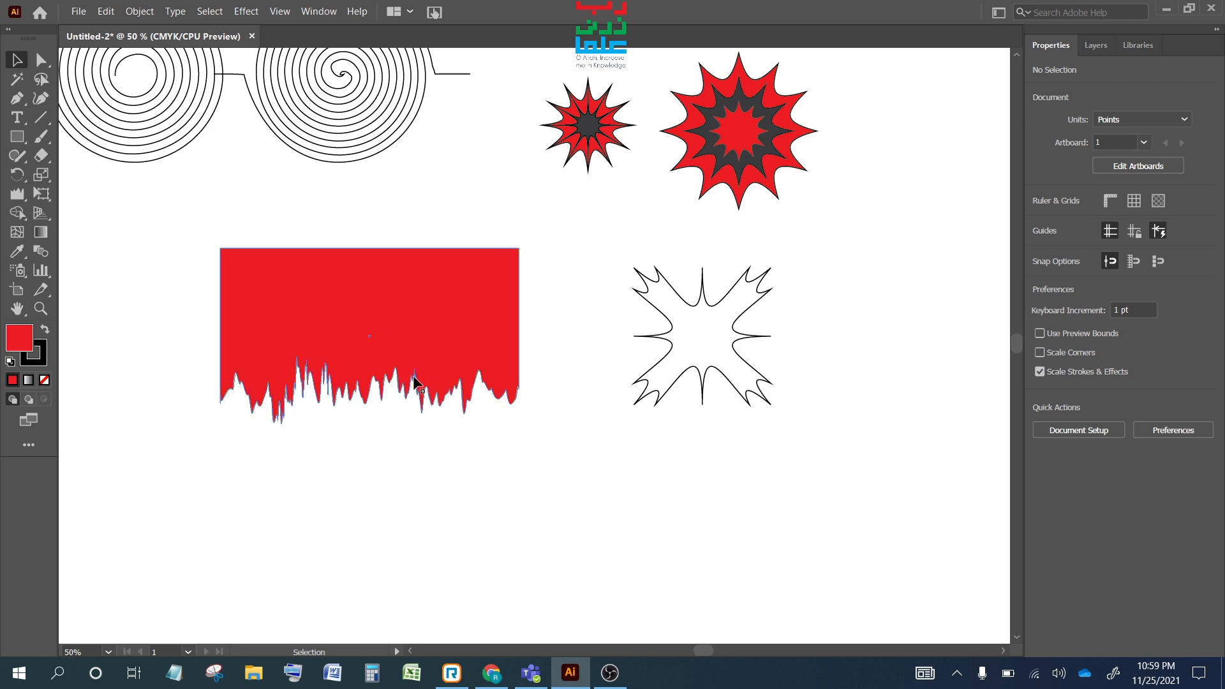
- Check the Twirl tool's brush dimensions and twirl options and accept them as they are
{"action": "scroll", "coordinate": [408, 403], "scroll_direction": "down", "scroll_amount": 1}
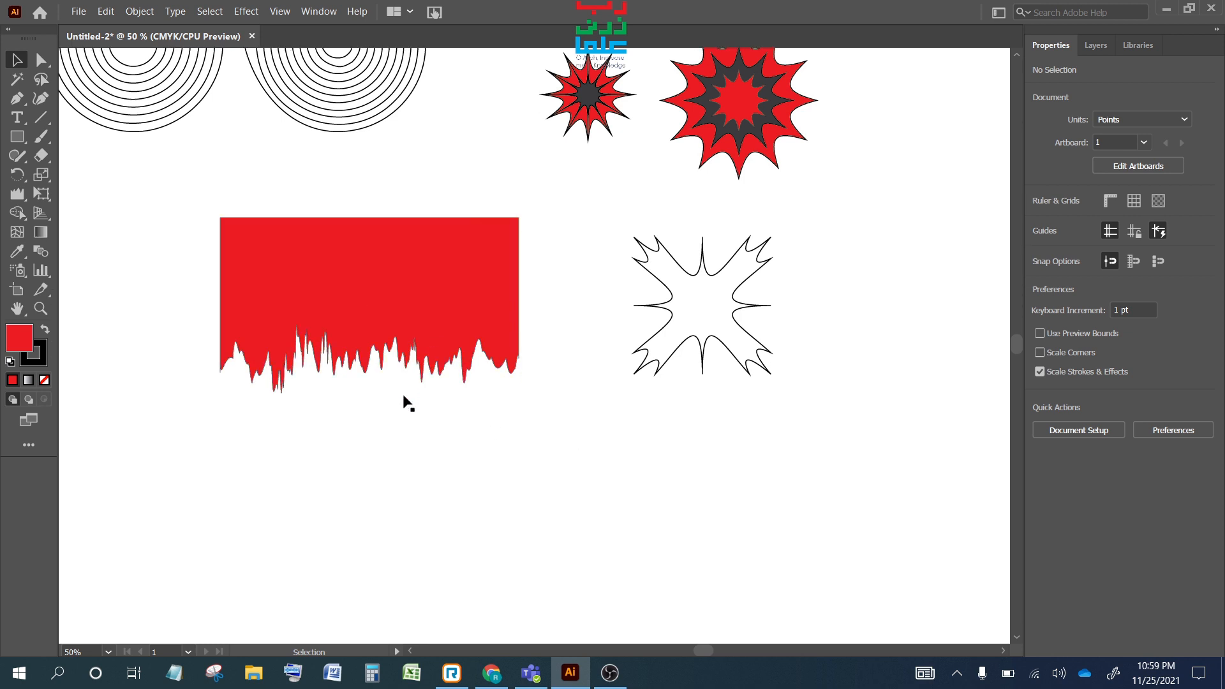
{"action": "left_click", "coordinate": [17, 194]}
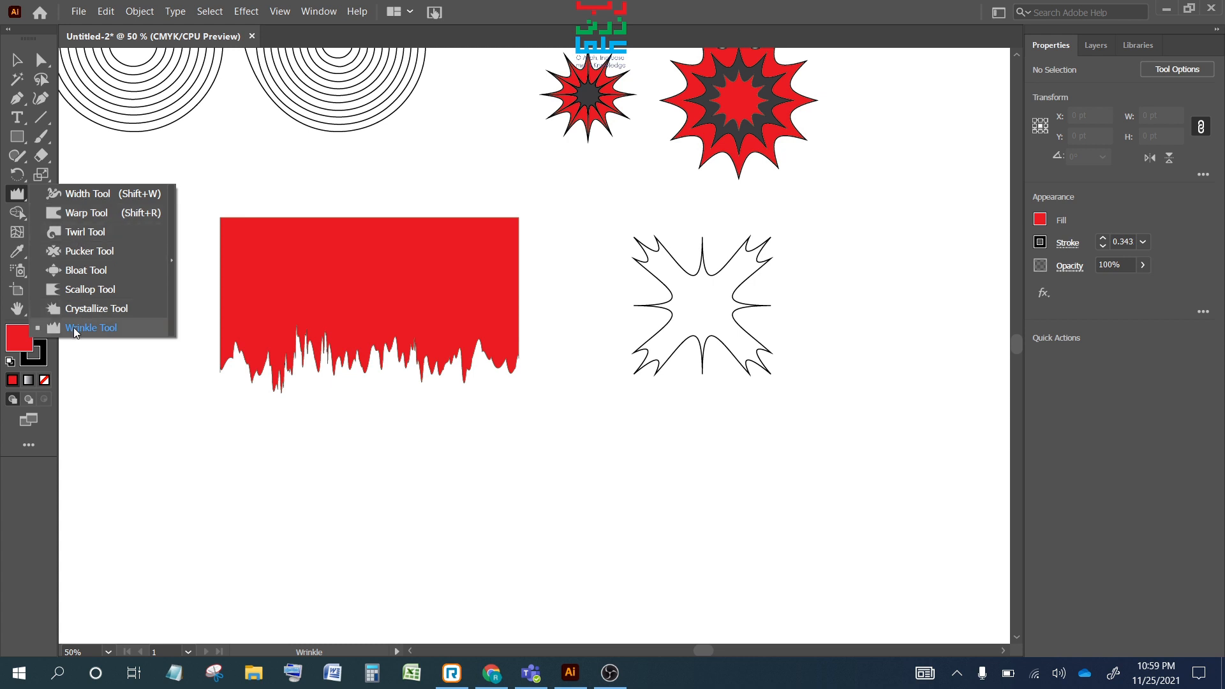
{"action": "left_click", "coordinate": [84, 231]}
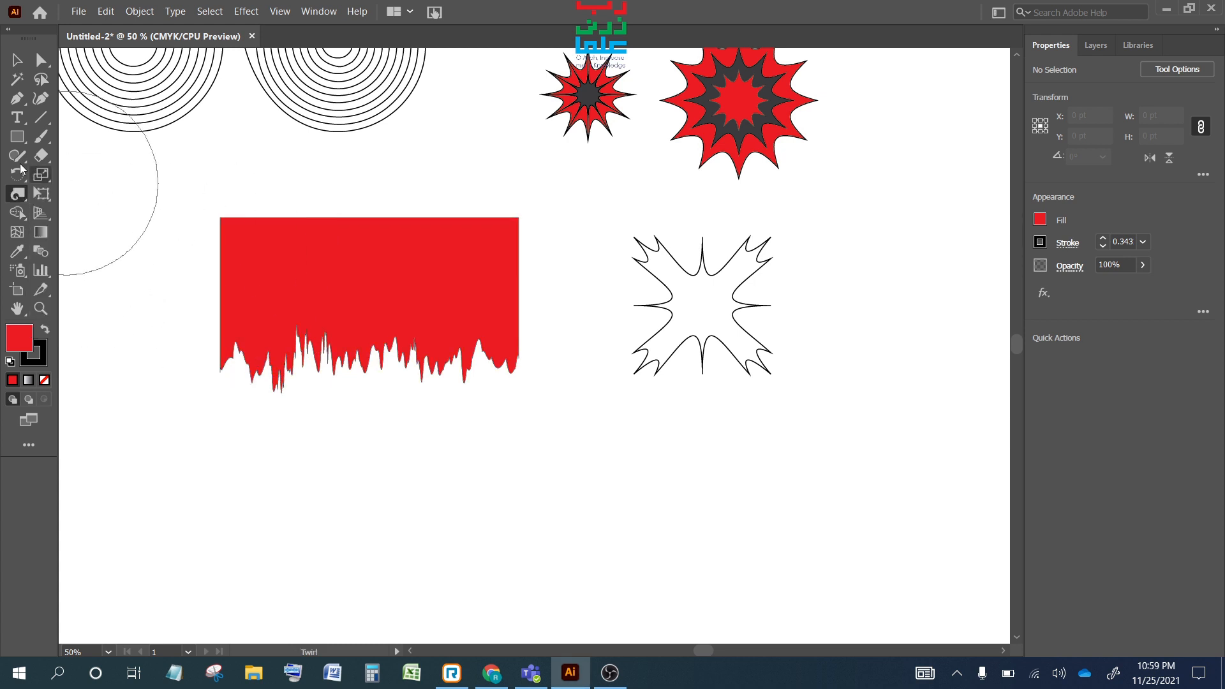
{"action": "double_click", "coordinate": [17, 193]}
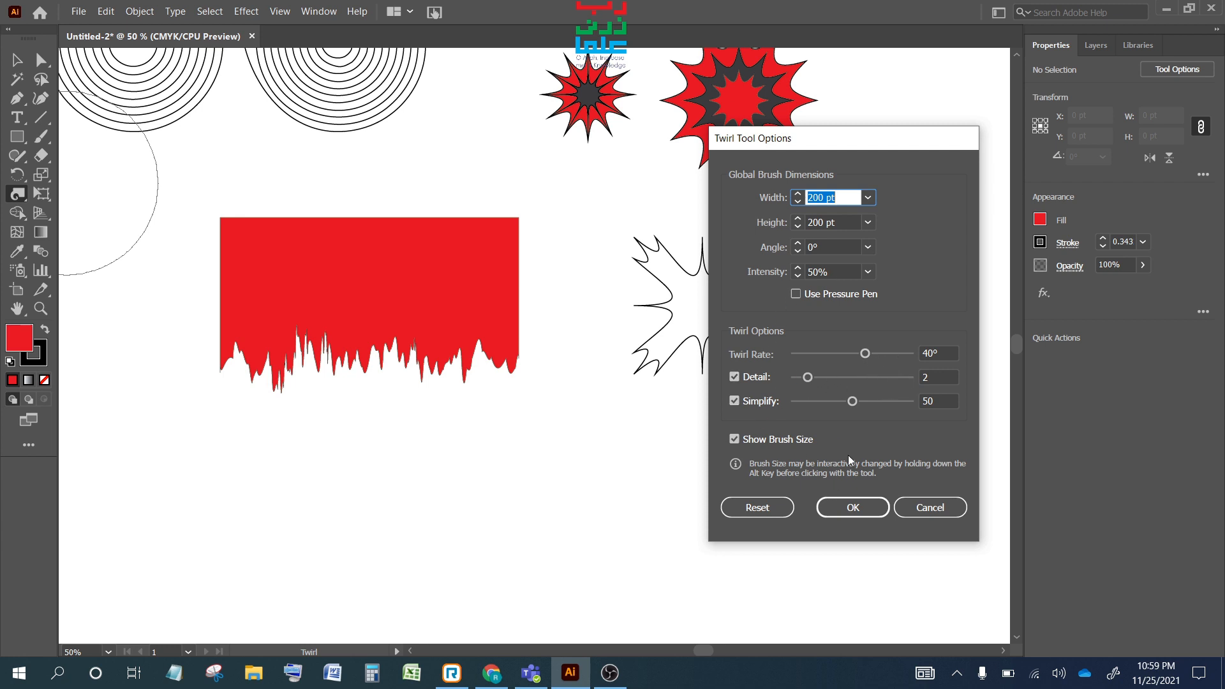
{"action": "left_click", "coordinate": [853, 507]}
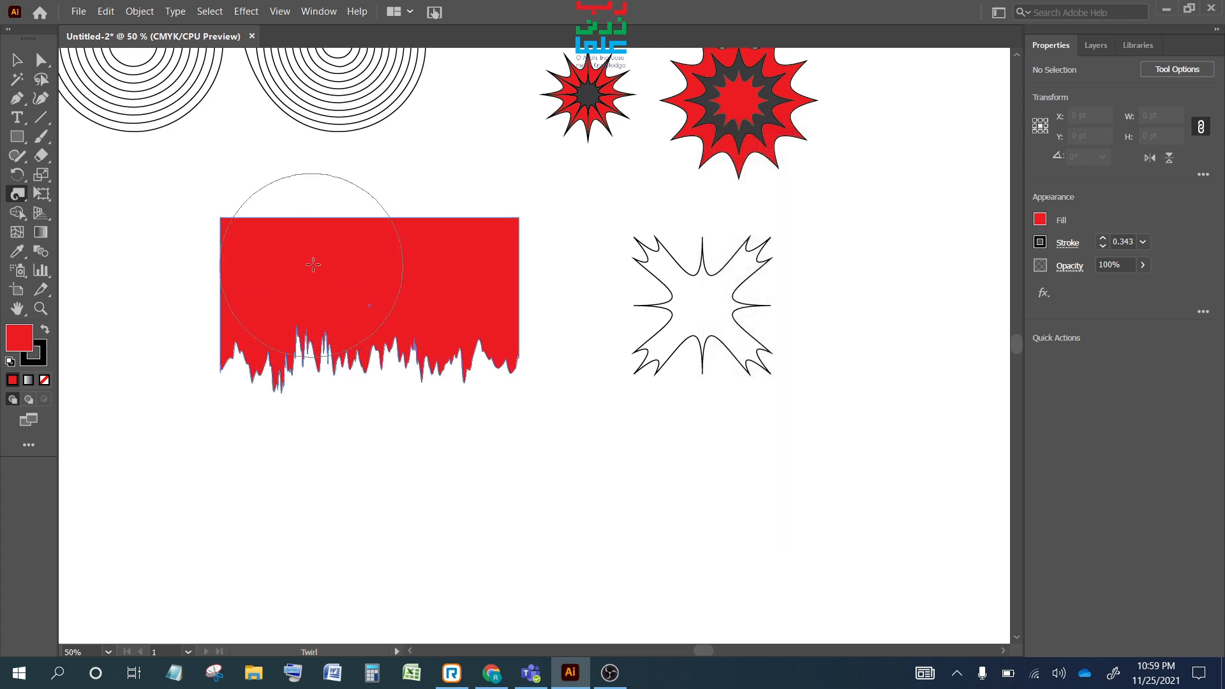
- Move the X-shaped outline and the wrinkled red rectangle up into the row beside the layered stars
{"action": "scroll", "coordinate": [343, 332], "scroll_direction": "down", "scroll_amount": 1}
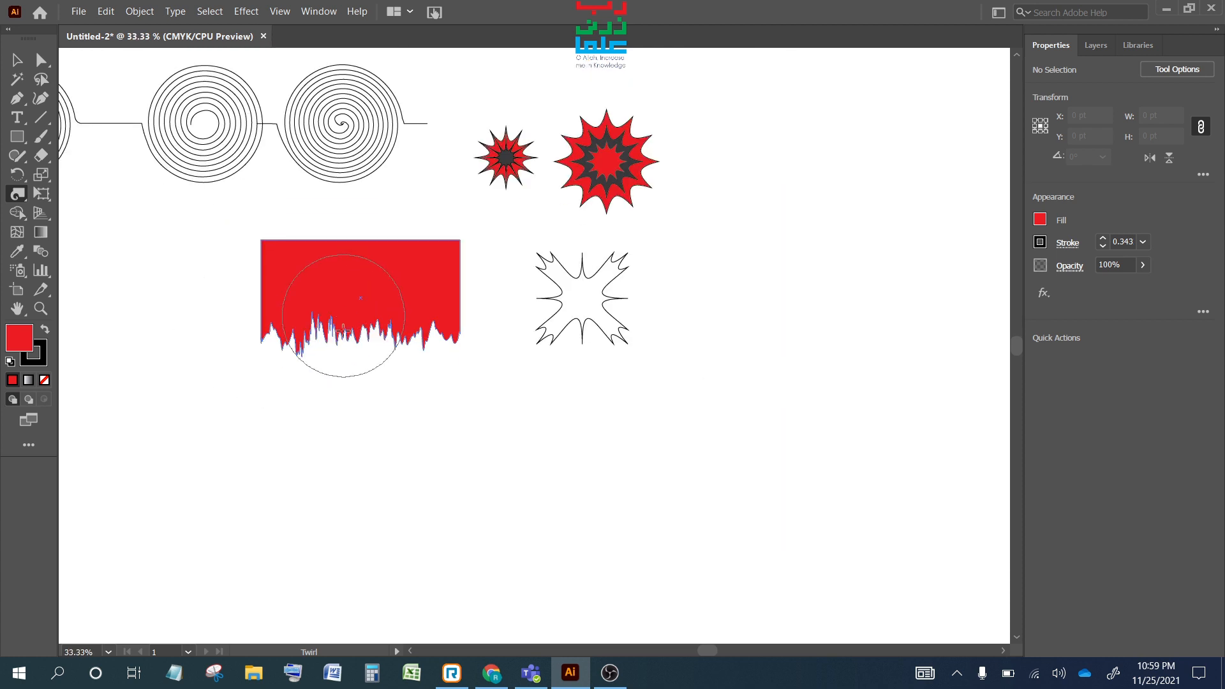
{"action": "scroll", "coordinate": [354, 321], "scroll_direction": "down", "scroll_amount": 1}
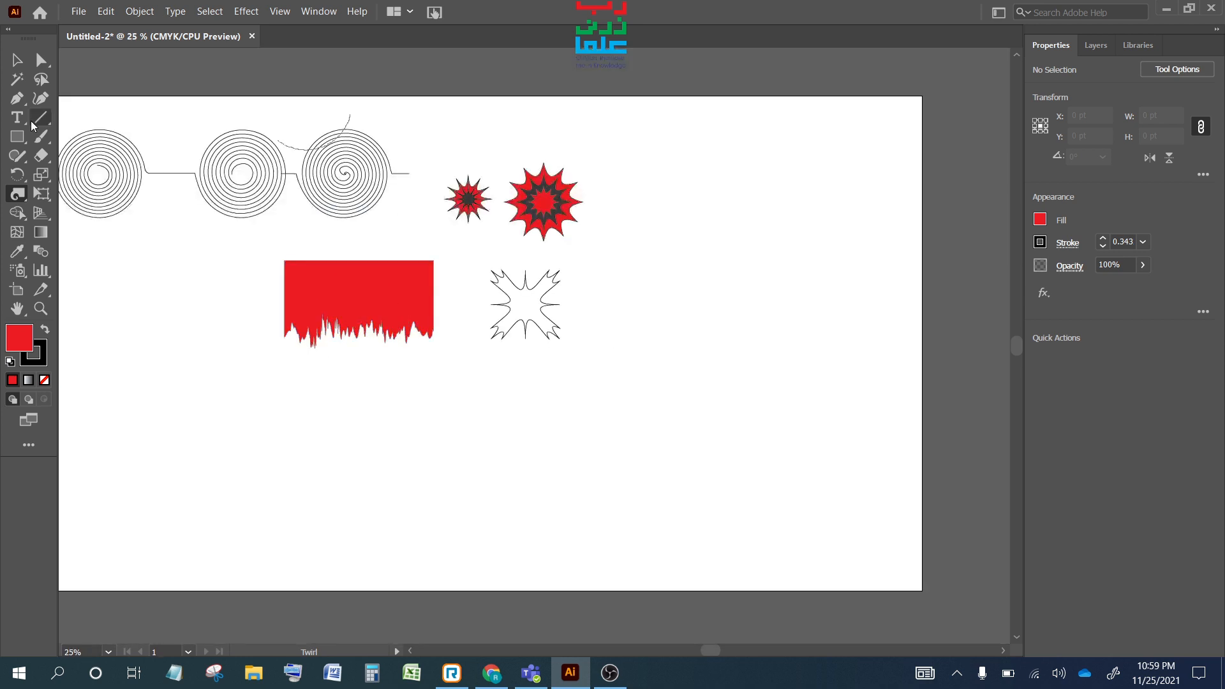
{"action": "left_click", "coordinate": [16, 59]}
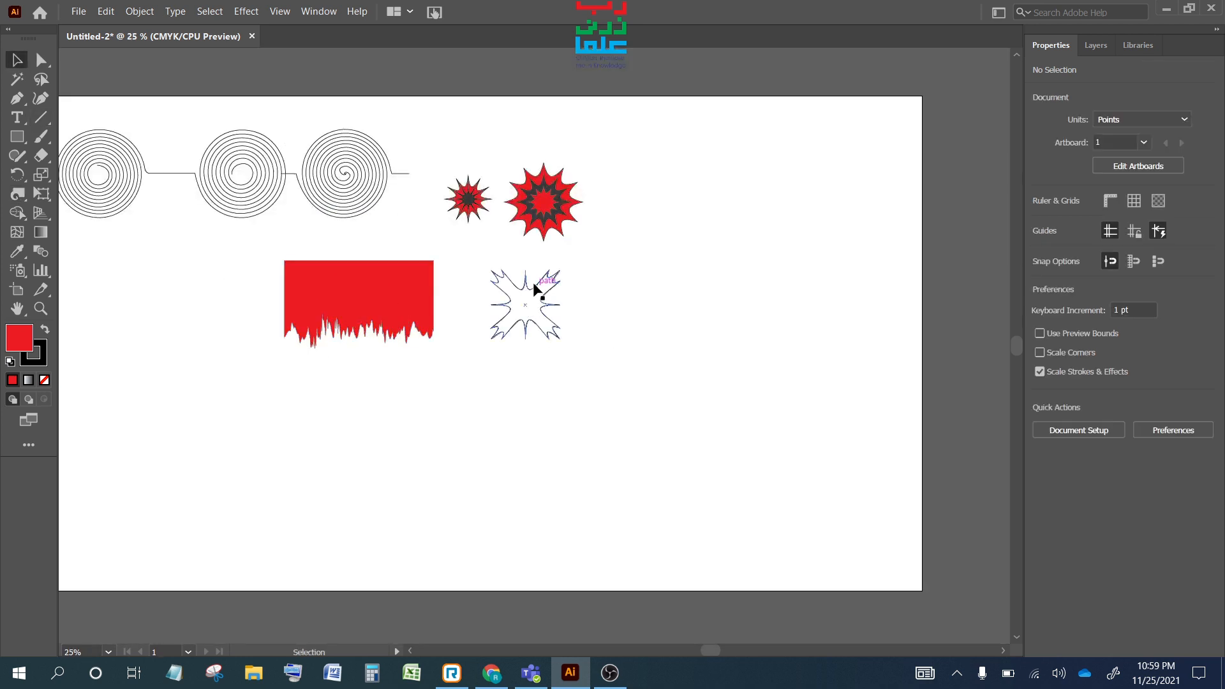
{"action": "left_click_drag", "start_coordinate": [535, 289], "coordinate": [656, 174]}
{"action": "left_click_drag", "start_coordinate": [345, 281], "coordinate": [790, 152]}
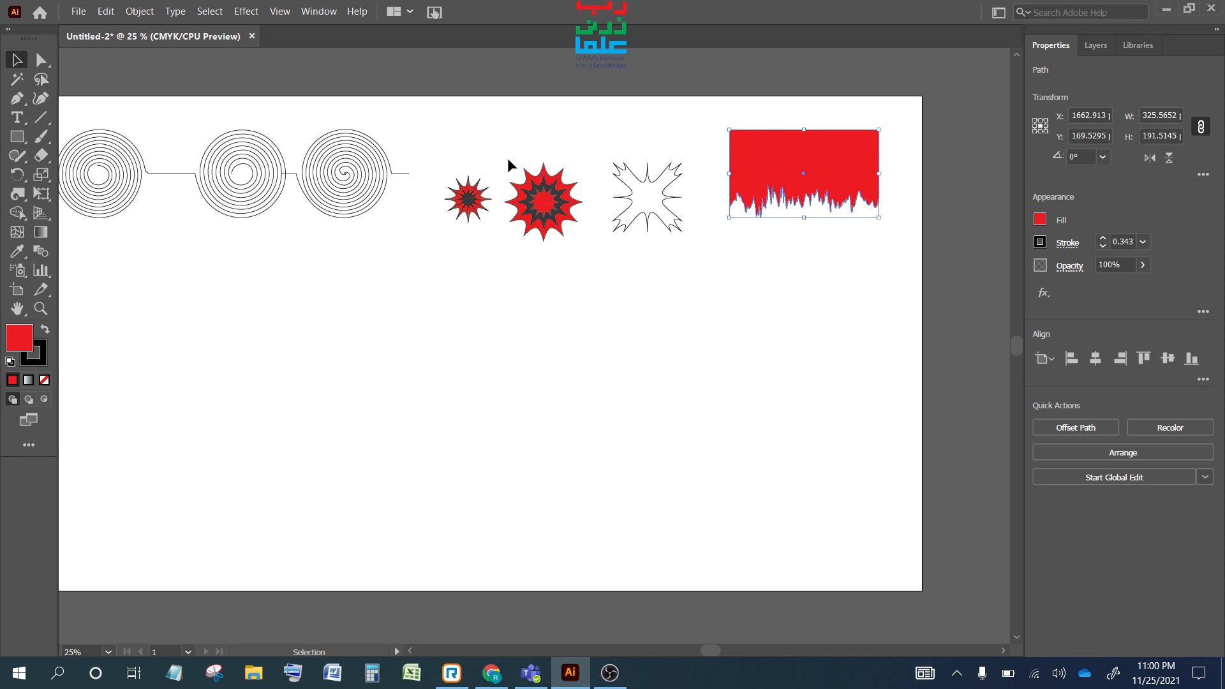
- Pull the outer red star out of the layered star into the empty area below and twirl it from its centre
{"action": "left_click_drag", "start_coordinate": [540, 196], "coordinate": [440, 386]}
{"action": "left_click", "coordinate": [580, 183]}
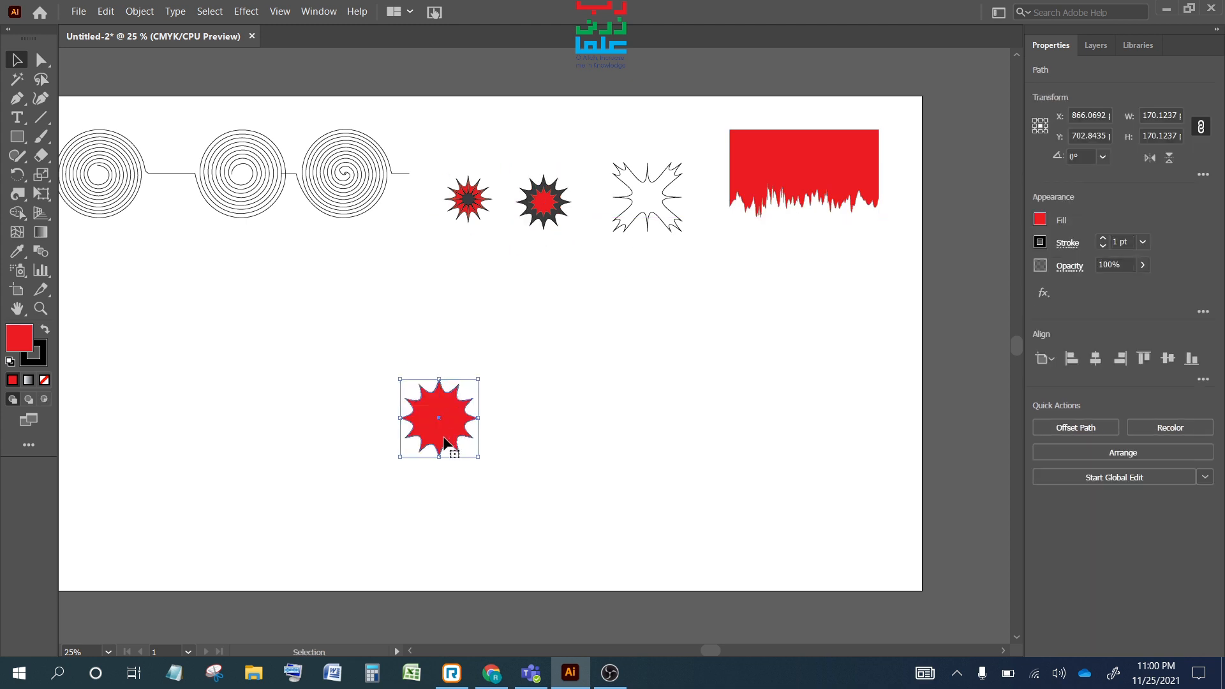
{"action": "left_click_drag", "start_coordinate": [17, 194], "coordinate": [75, 231]}
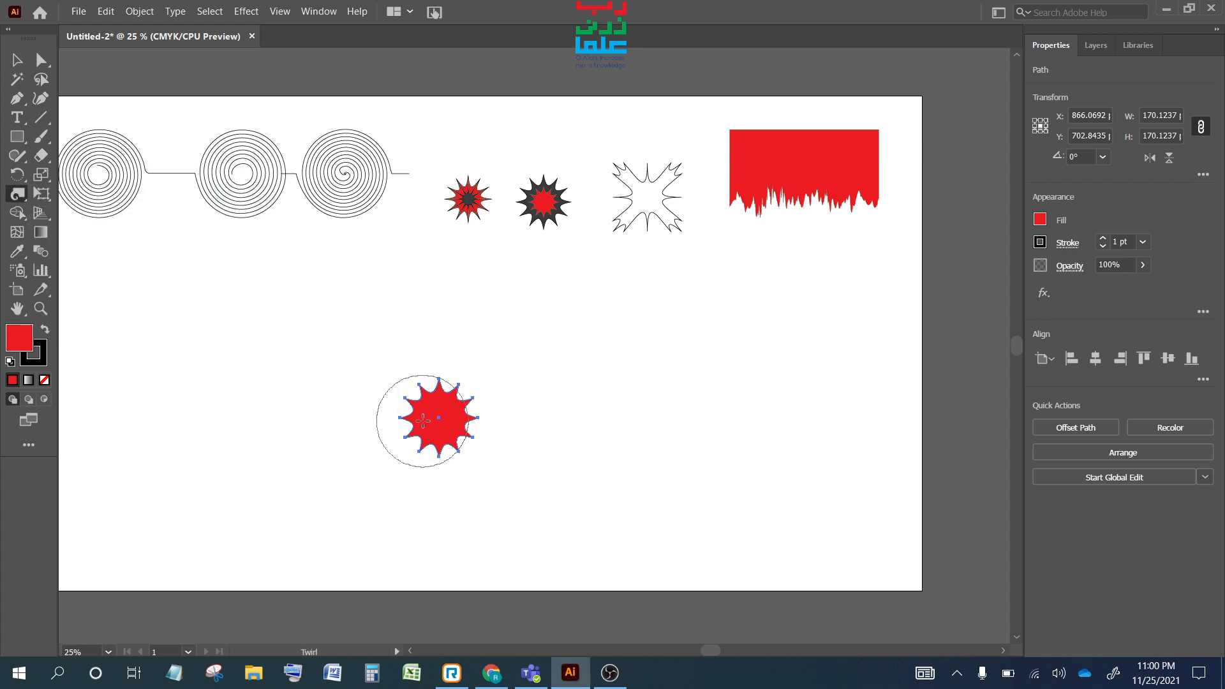
{"action": "left_click_drag", "start_coordinate": [439, 417], "coordinate": [439, 418]}
{"action": "left_click", "coordinate": [19, 60]}
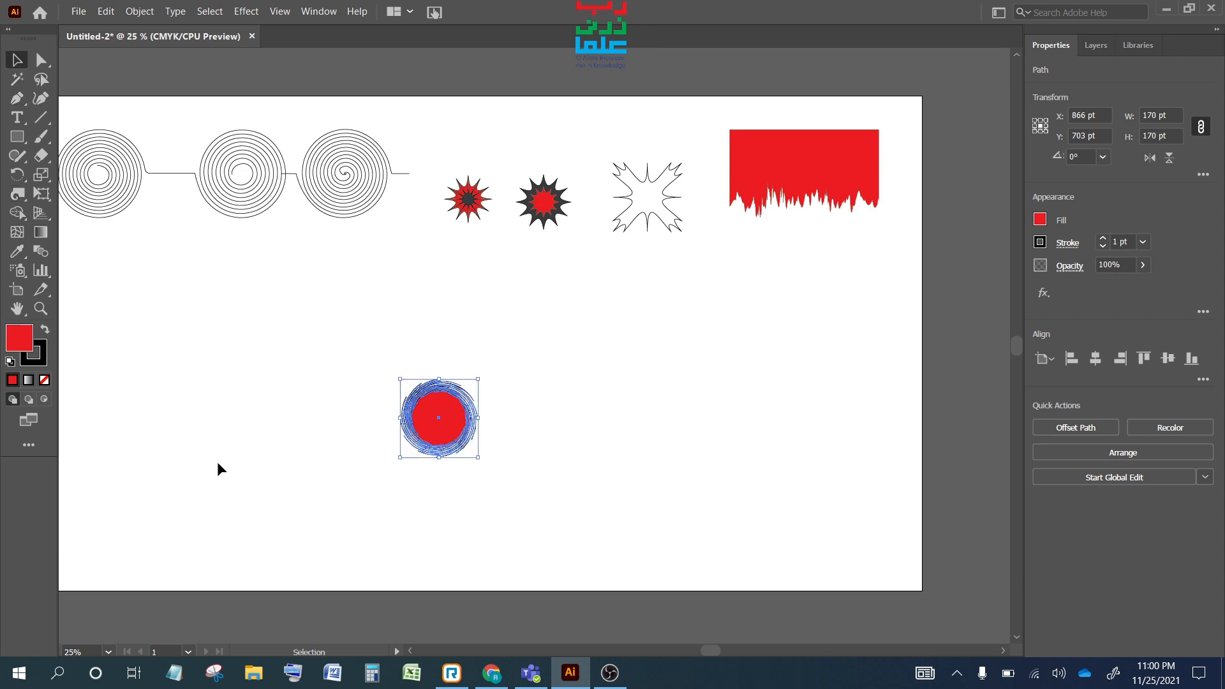
{"action": "left_click", "coordinate": [332, 471]}
- Move the twirled red star up and to the left, to about X 581 pt, Y 611 pt
{"action": "scroll", "coordinate": [370, 425], "scroll_direction": "up", "scroll_amount": 2}
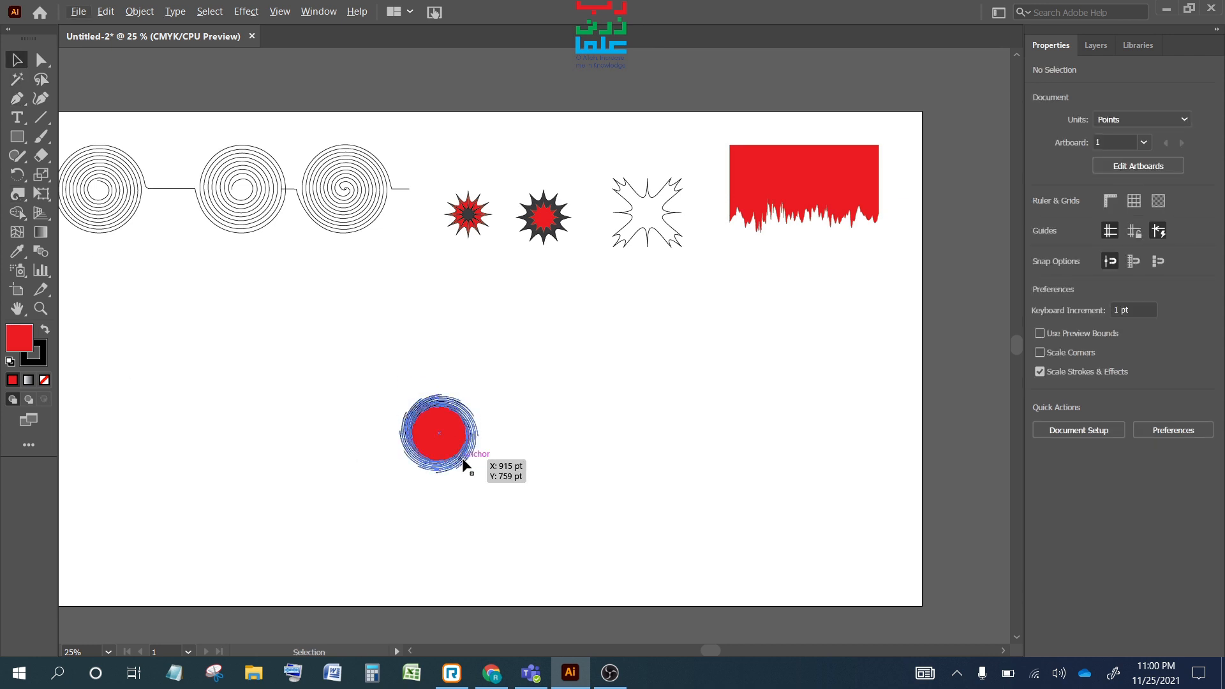
{"action": "scroll", "coordinate": [465, 465], "scroll_direction": "up", "scroll_amount": 2}
{"action": "scroll", "coordinate": [444, 480], "scroll_direction": "down", "scroll_amount": 4}
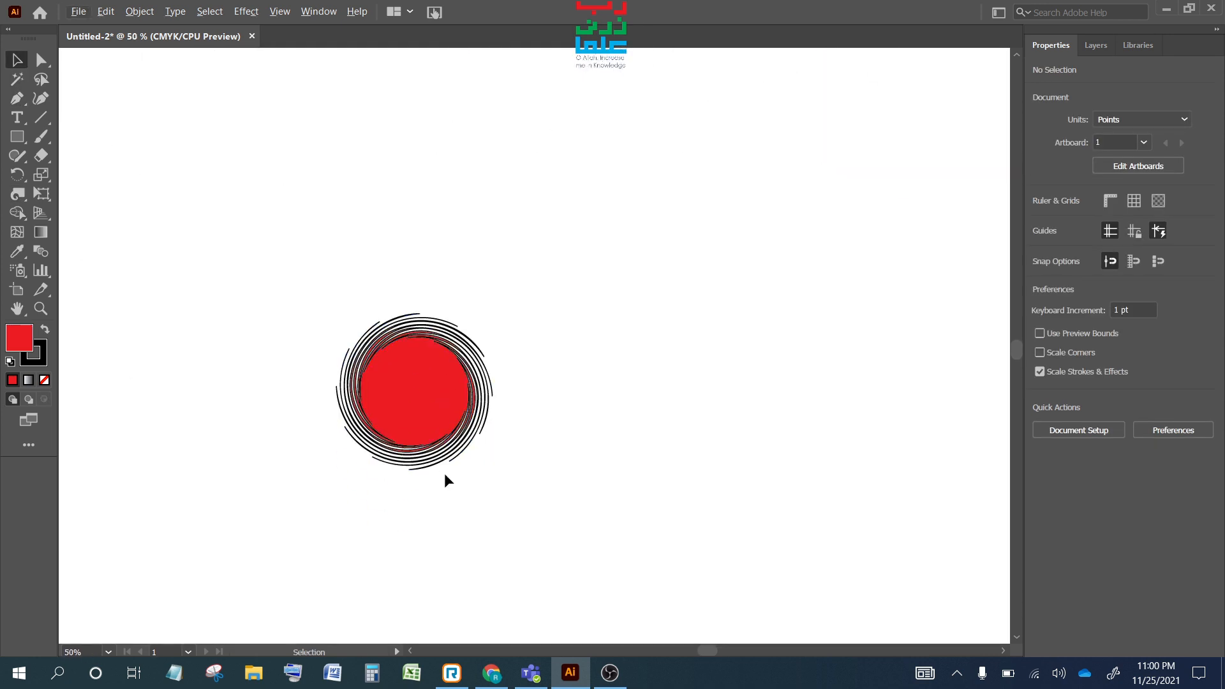
{"action": "left_click", "coordinate": [419, 355]}
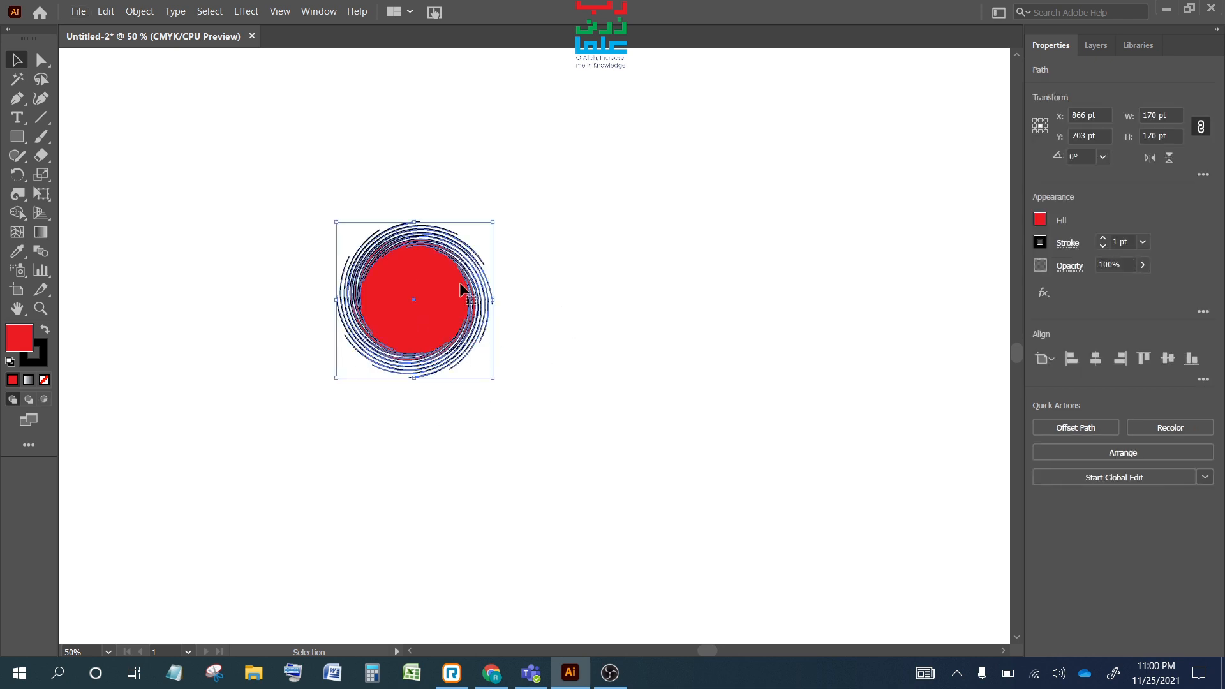
{"action": "left_click_drag", "start_coordinate": [459, 282], "coordinate": [197, 198]}
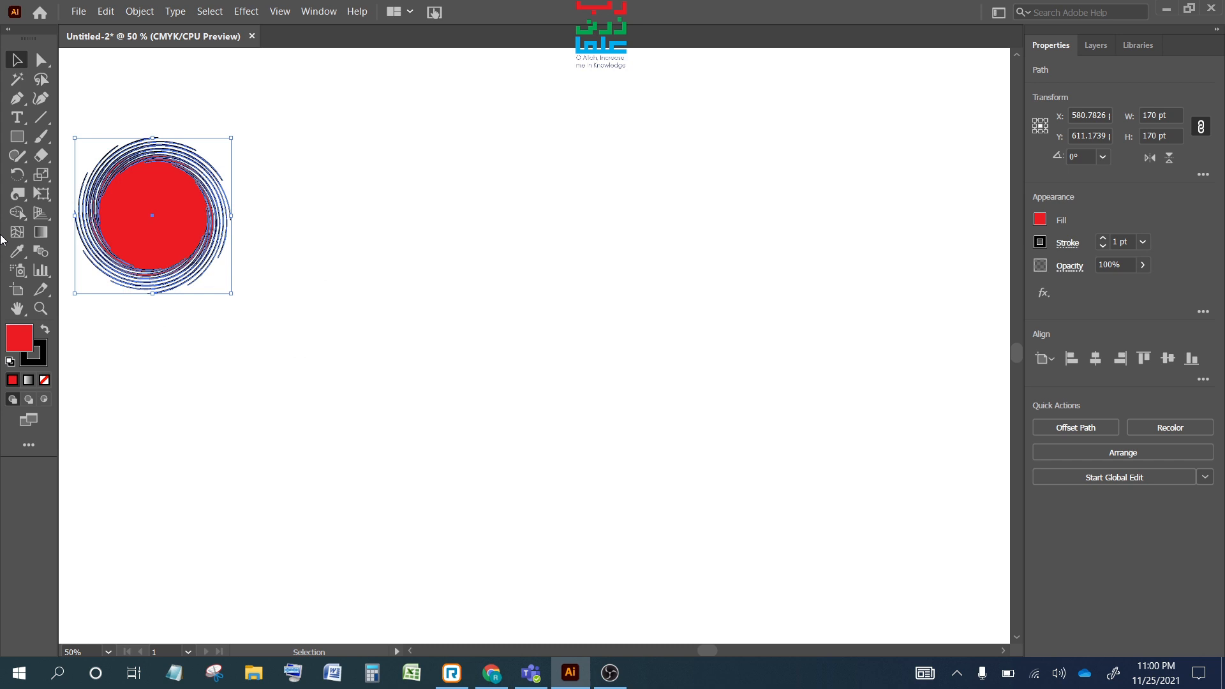
- Draw a vertical line about 44 pt long and make a copy of it rotated 5° around a point just below it
{"action": "left_click", "coordinate": [41, 119]}
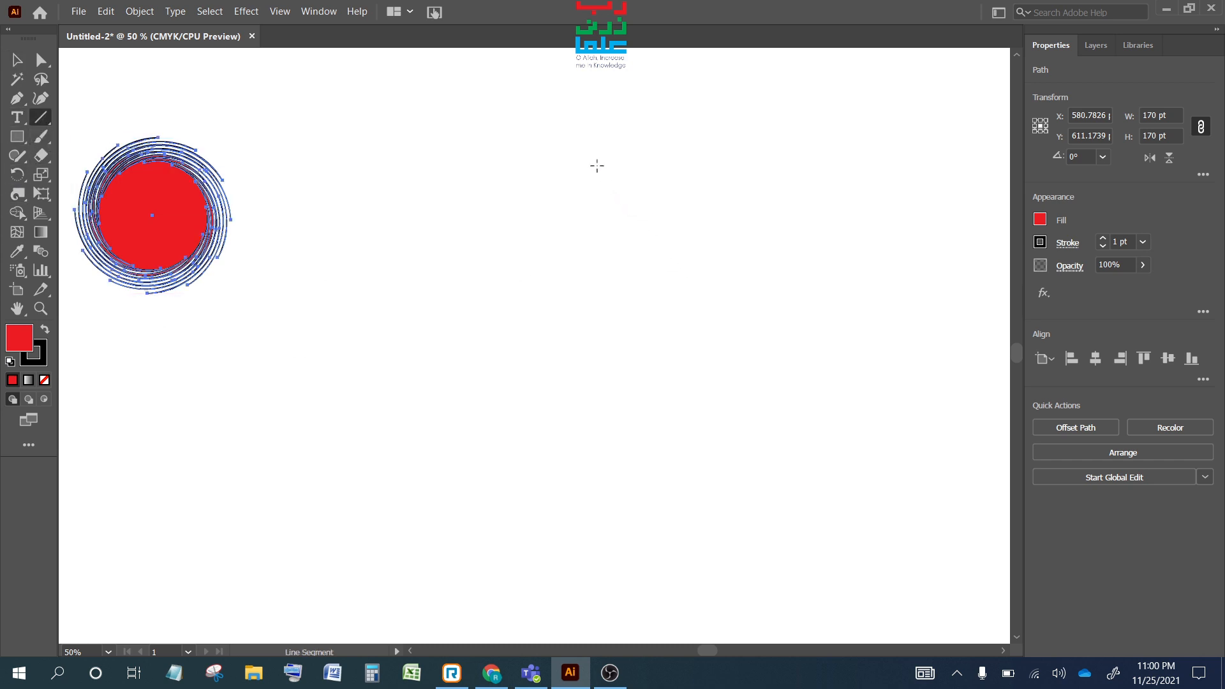
{"action": "mouse_move", "coordinate": [501, 151]}
{"action": "left_mouse_down"}
{"action": "mouse_move", "coordinate": [592, 149]}
{"action": "mouse_move", "coordinate": [589, 218]}
{"action": "mouse_move", "coordinate": [588, 187]}
{"action": "left_mouse_up"}
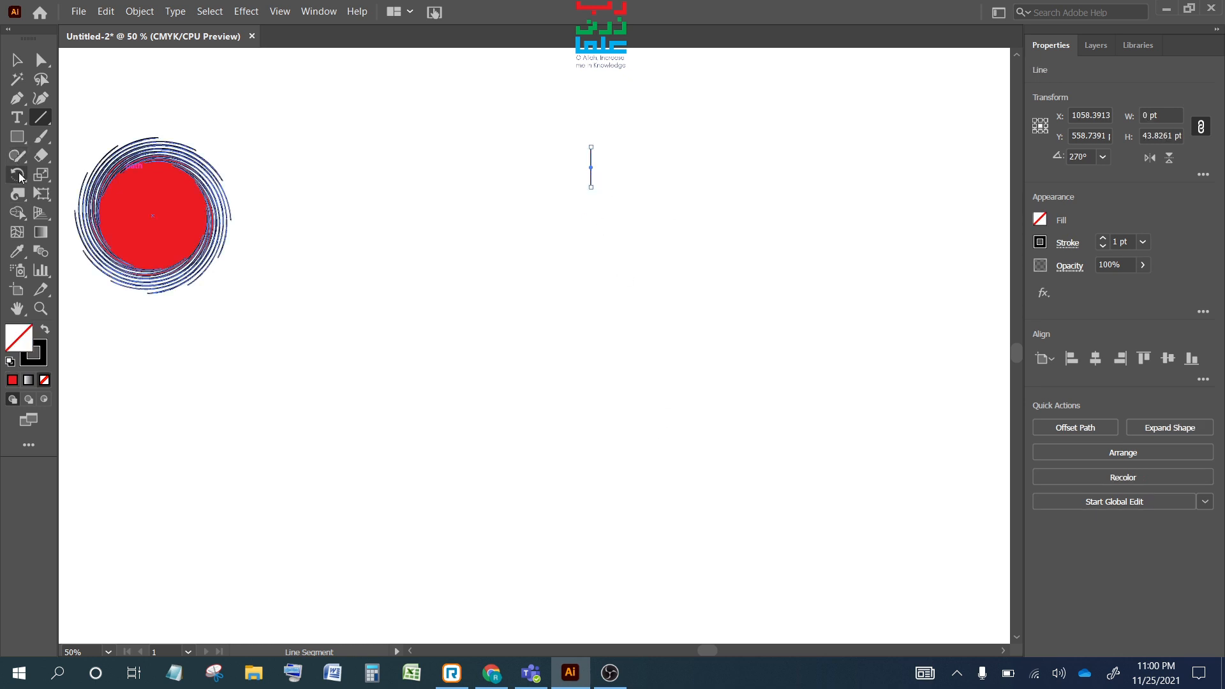
{"action": "left_click", "coordinate": [18, 174]}
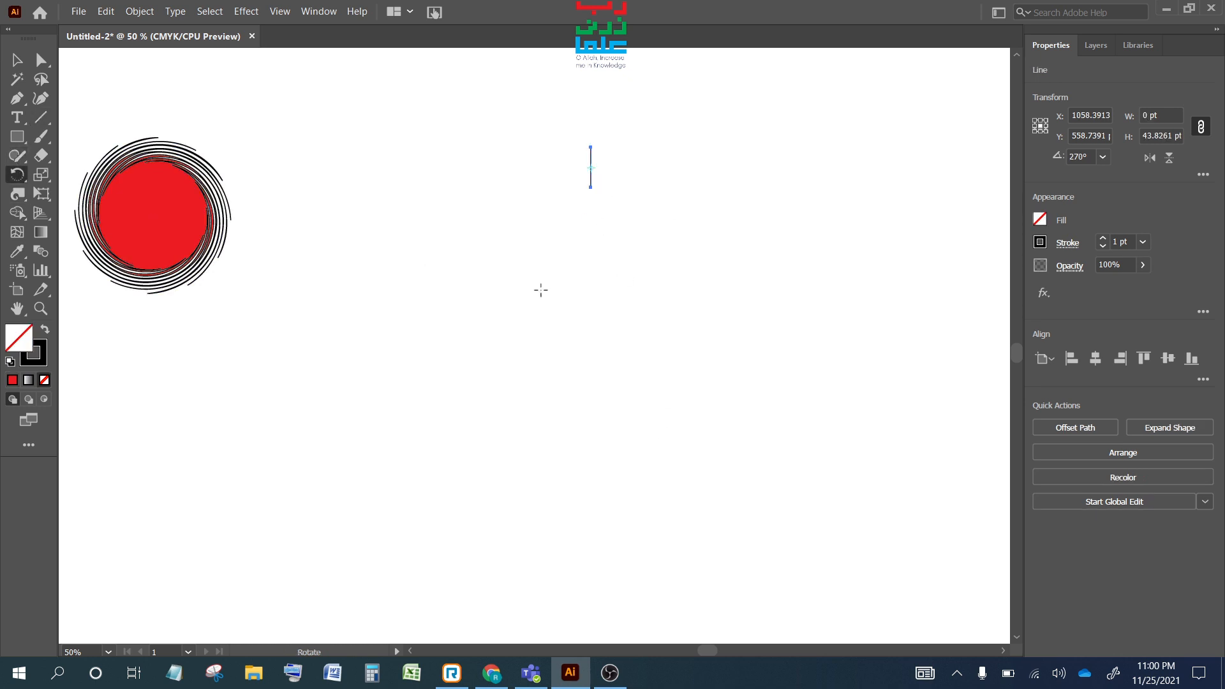
{"action": "left_click", "coordinate": [591, 217], "text": "alt"}
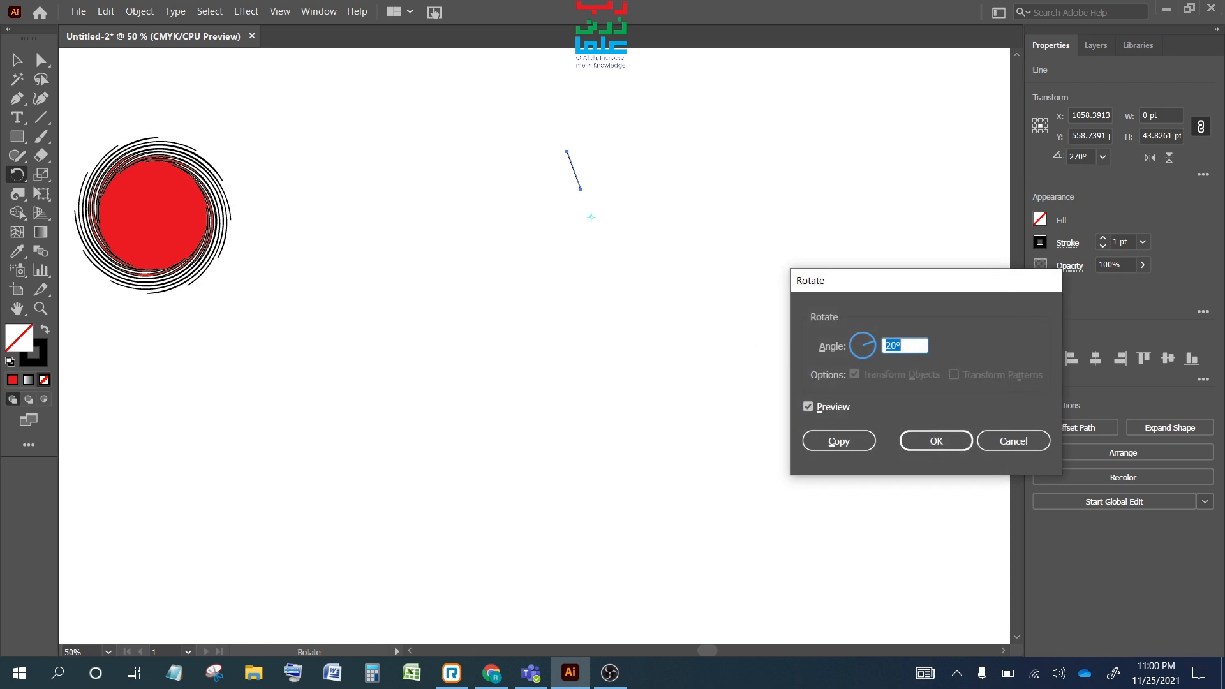
{"action": "type", "text": "5"}
{"action": "left_click", "coordinate": [862, 439]}
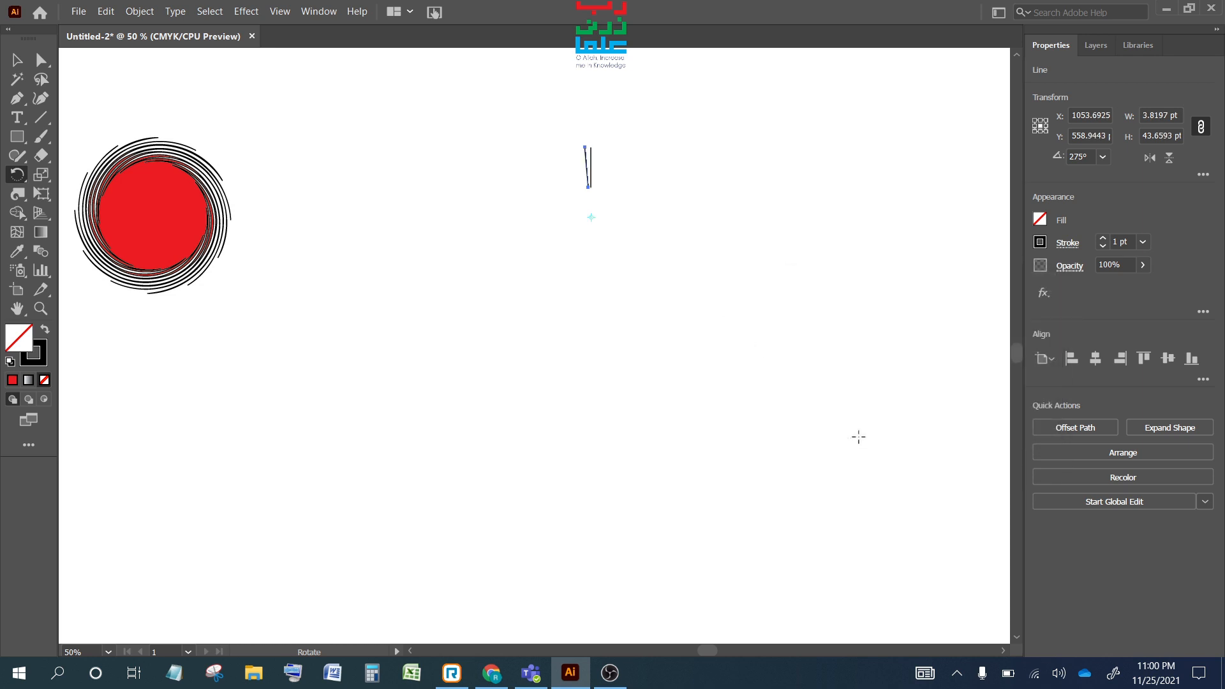
- Repeat the 5° rotated copy of the line around the same point until the lines form a complete ring
{"action": "key", "text": "ctrl+d"}
{"action": "key", "text": "ctrl+d"}
{"action": "key", "text": "ctrl+d"}
{"action": "key", "text": "ctrl+d"}
{"action": "key", "text": "ctrl+d"}
{"action": "key", "text": "ctrl+d"}
{"action": "key", "text": "ctrl+d"}
{"action": "key", "text": "ctrl+d"}
{"action": "key", "text": "ctrl+d"}
{"action": "key", "text": "ctrl+d"}
{"action": "key", "text": "ctrl+d"}
{"action": "key", "text": "ctrl+d"}
{"action": "key", "text": "ctrl+d"}
{"action": "key", "text": "ctrl+d"}
{"action": "key", "text": "ctrl+d"}
{"action": "key", "text": "ctrl+d"}
{"action": "key", "text": "ctrl+d"}
{"action": "key", "text": "ctrl+d"}
{"action": "key", "text": "ctrl+d"}
{"action": "key", "text": "ctrl+d"}
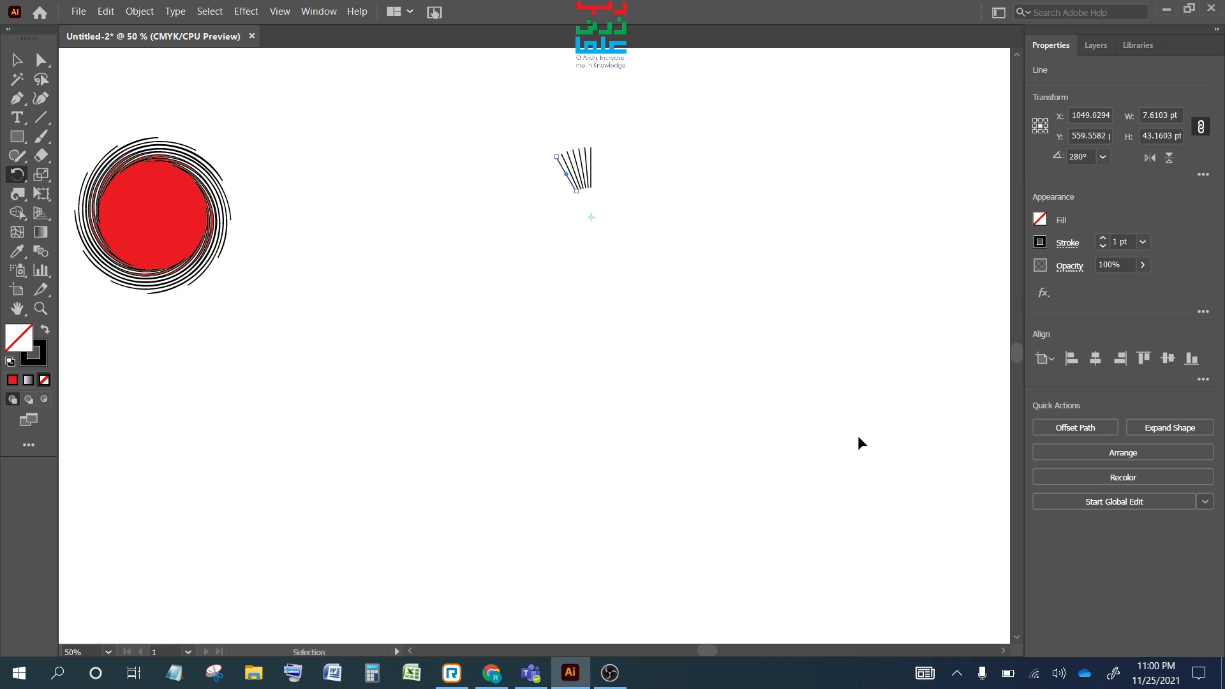
{"action": "key", "text": "ctrl+d"}
{"action": "key", "text": "ctrl+d"}
{"action": "key", "text": "ctrl+d"}
{"action": "key", "text": "ctrl+d"}
{"action": "key", "text": "ctrl+d"}
{"action": "key", "text": "ctrl+d"}
{"action": "key", "text": "ctrl+d"}
{"action": "key", "text": "ctrl+d"}
{"action": "key", "text": "ctrl+d"}
{"action": "key", "text": "ctrl+d"}
{"action": "key", "text": "ctrl+d"}
{"action": "key", "text": "ctrl+d"}
{"action": "key", "text": "ctrl+d"}
{"action": "key", "text": "ctrl+d"}
{"action": "key", "text": "ctrl+d"}
{"action": "key", "text": "ctrl+d"}
{"action": "key", "text": "ctrl+d"}
{"action": "key", "text": "ctrl+d"}
{"action": "key", "text": "ctrl+d"}
{"action": "key", "text": "ctrl+d"}
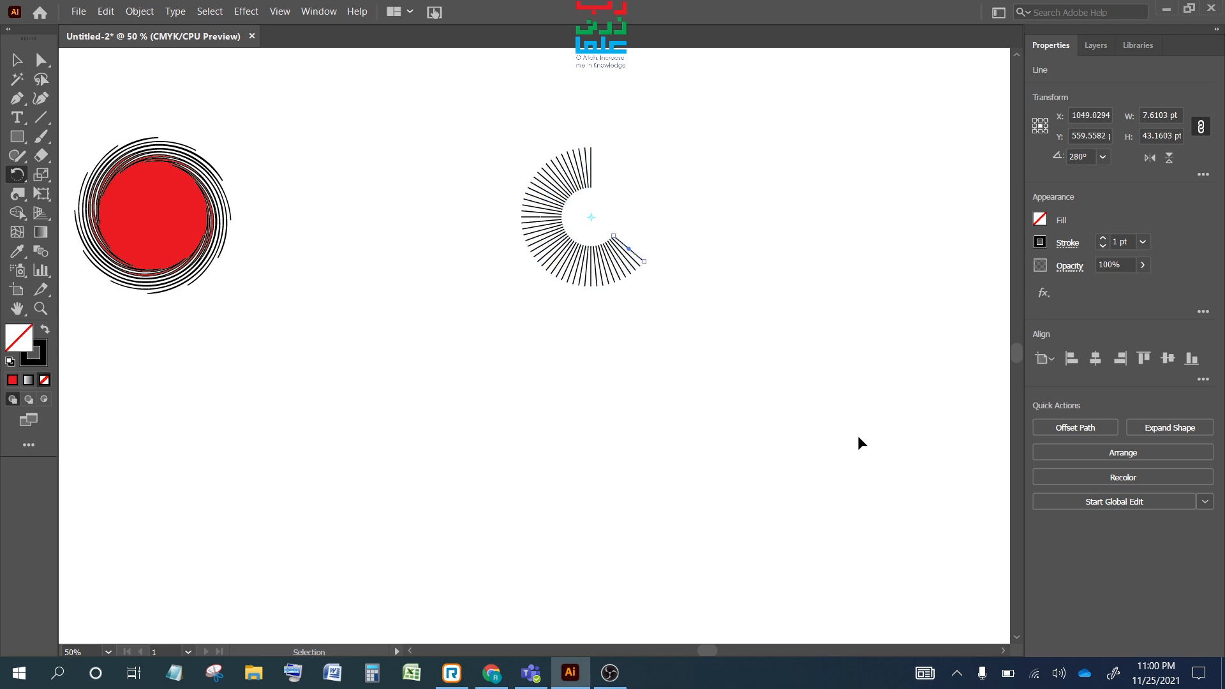
{"action": "key", "text": "ctrl+d"}
{"action": "key", "text": "ctrl+d"}
{"action": "key", "text": "ctrl+d"}
{"action": "key", "text": "ctrl+d"}
{"action": "key", "text": "ctrl+d"}
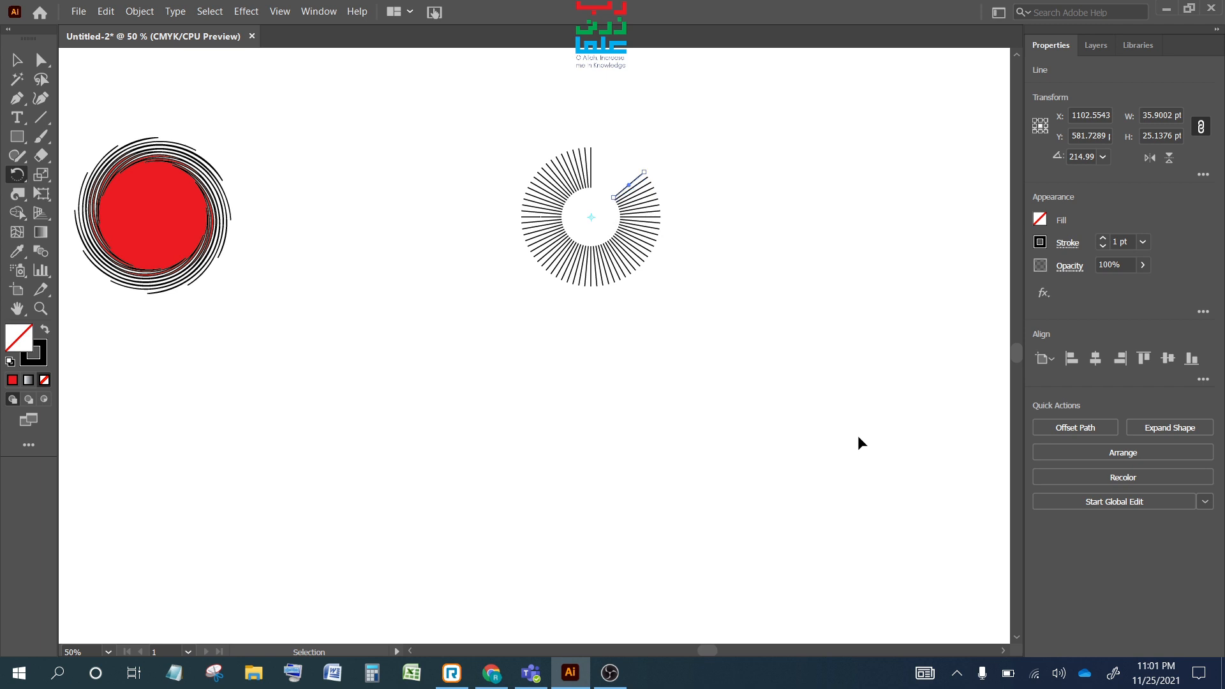
{"action": "key", "text": "ctrl+d"}
{"action": "key", "text": "ctrl+d"}
{"action": "key", "text": "ctrl+d"}
{"action": "key", "text": "ctrl+d"}
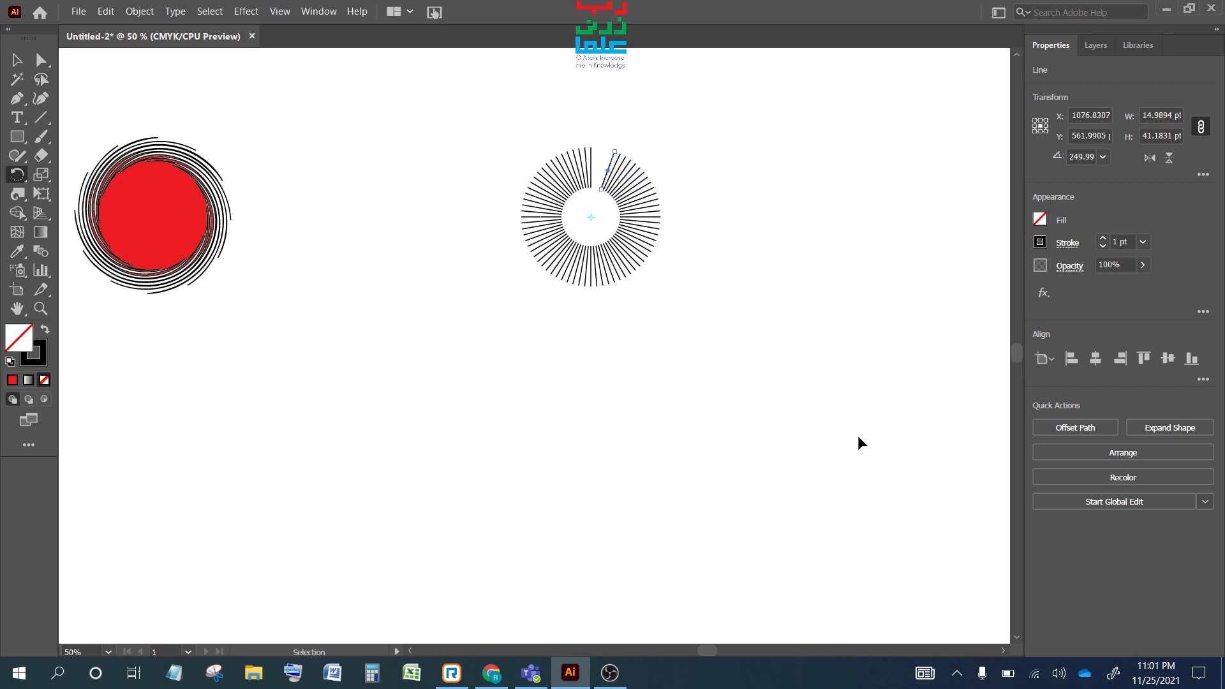
{"action": "key", "text": "ctrl+d"}
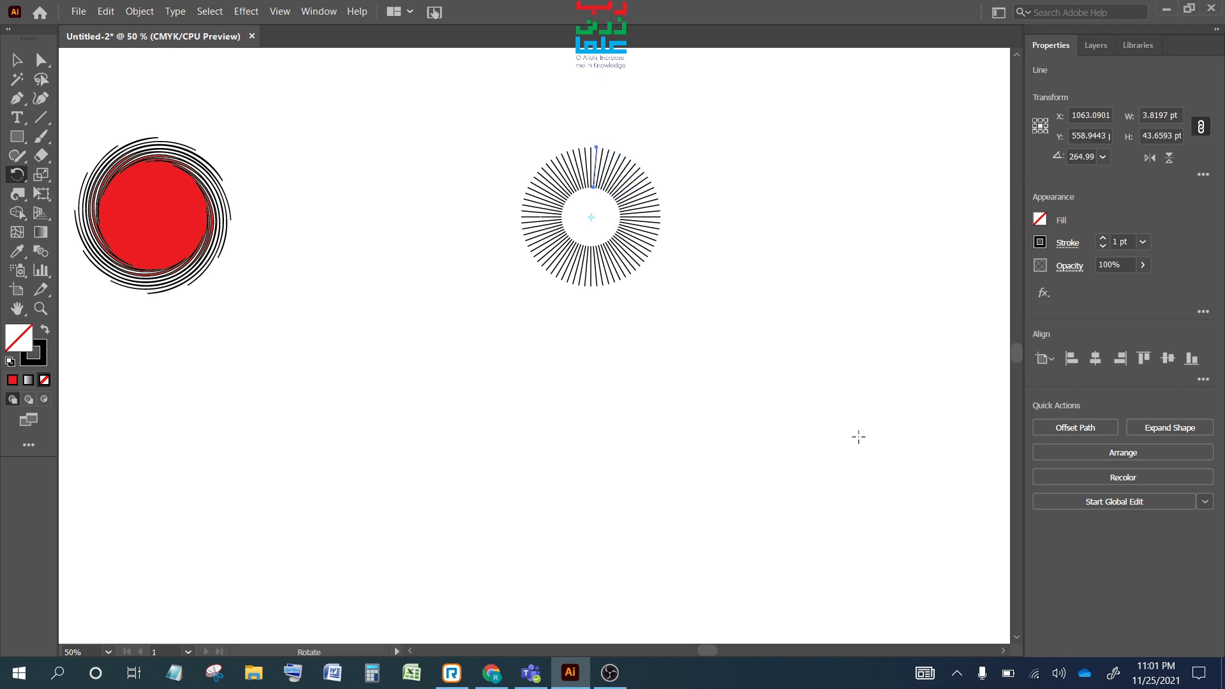
- Place a copy of the line ring to its right near X 1307 pt, Y 602 pt, and move the original to about X 852 pt, Y 743 pt
{"action": "left_click", "coordinate": [16, 60]}
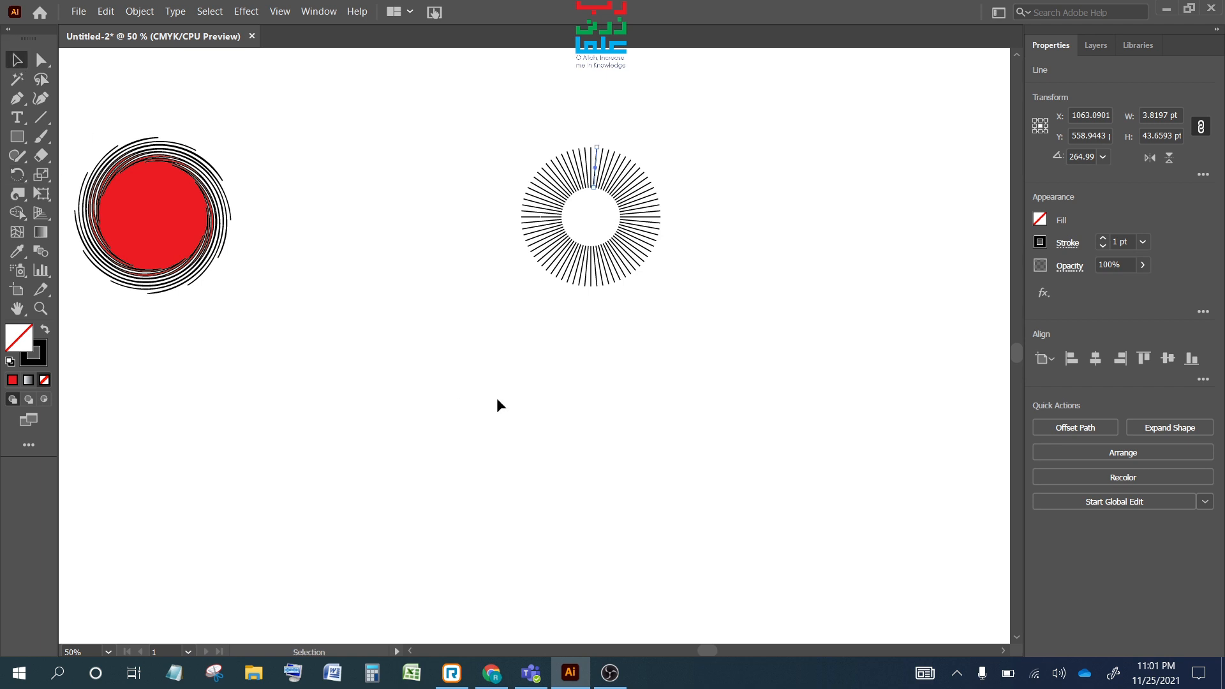
{"action": "left_click_drag", "start_coordinate": [499, 120], "coordinate": [713, 337]}
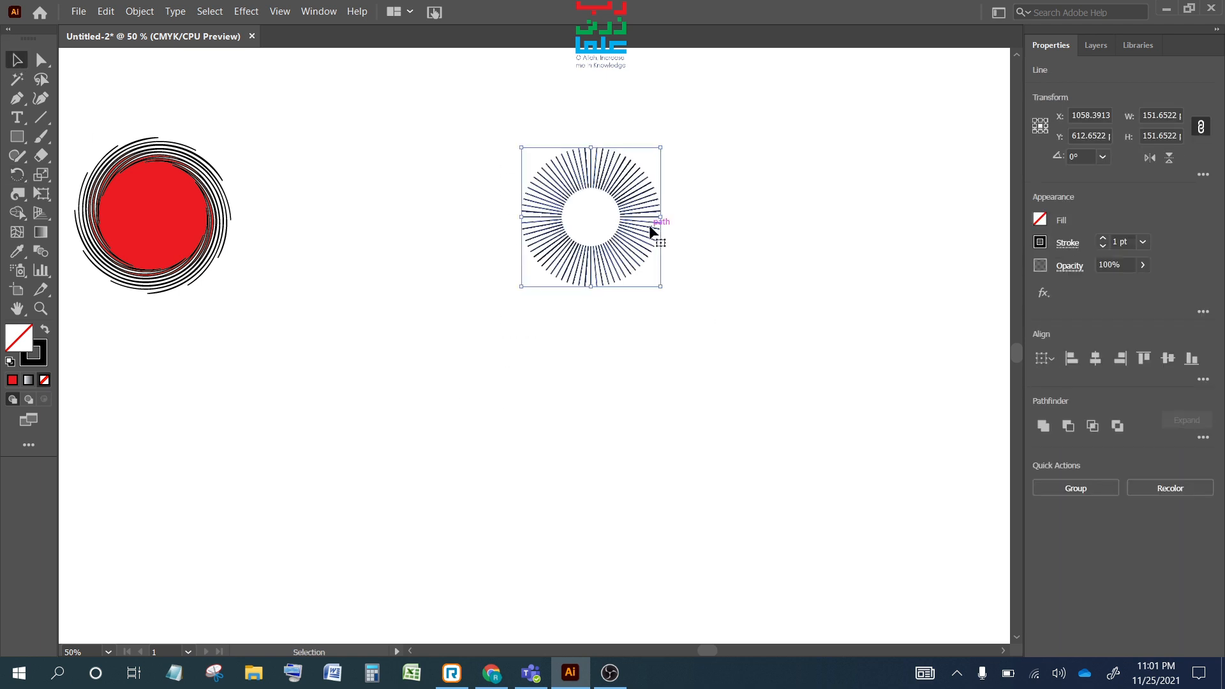
{"action": "left_click_drag", "start_coordinate": [652, 231], "coordinate": [881, 222]}
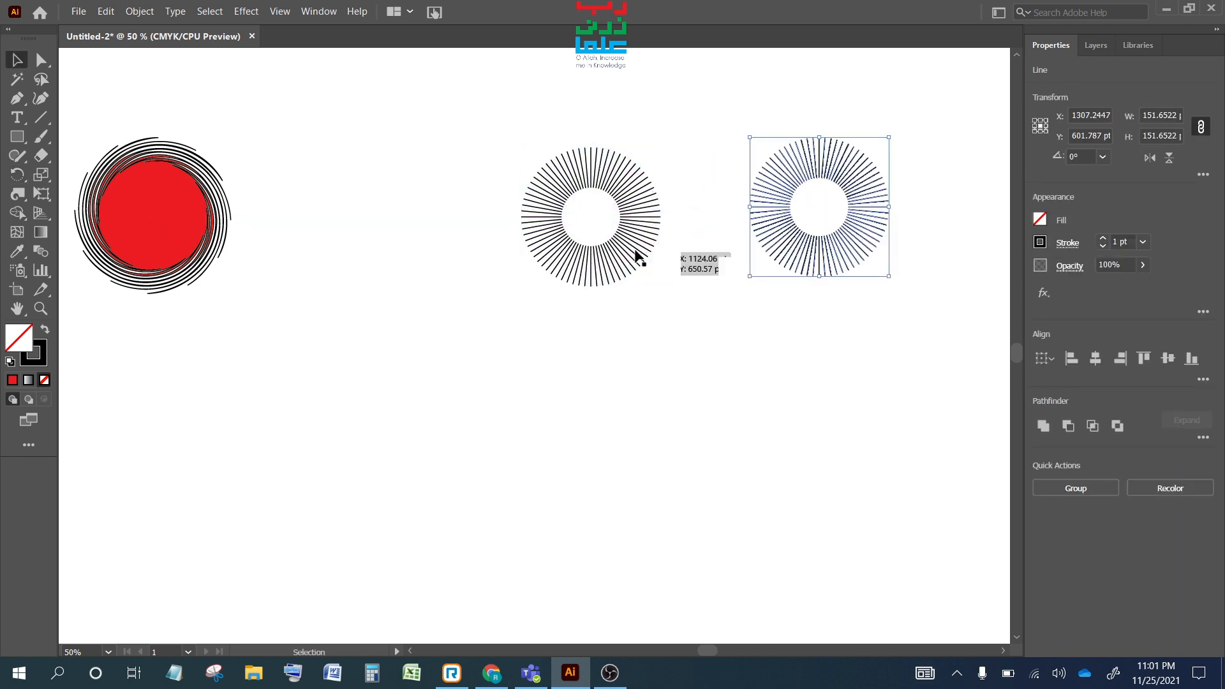
{"action": "left_click_drag", "start_coordinate": [498, 119], "coordinate": [645, 339]}
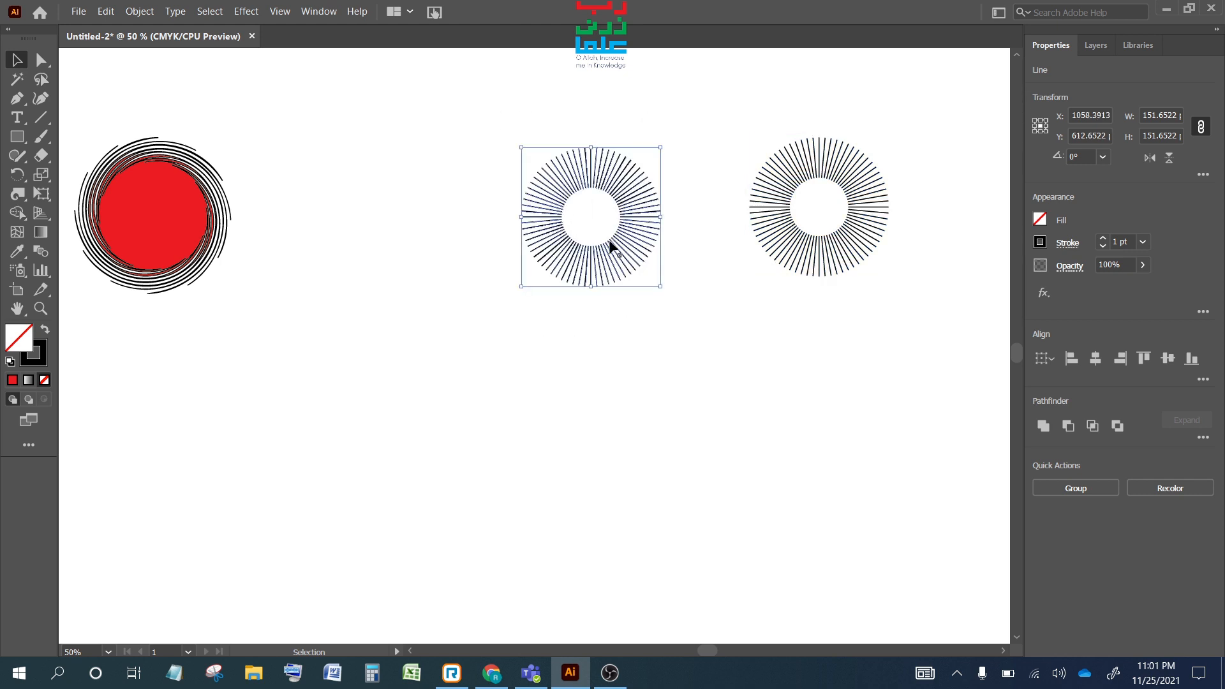
{"action": "left_click_drag", "start_coordinate": [607, 243], "coordinate": [433, 384]}
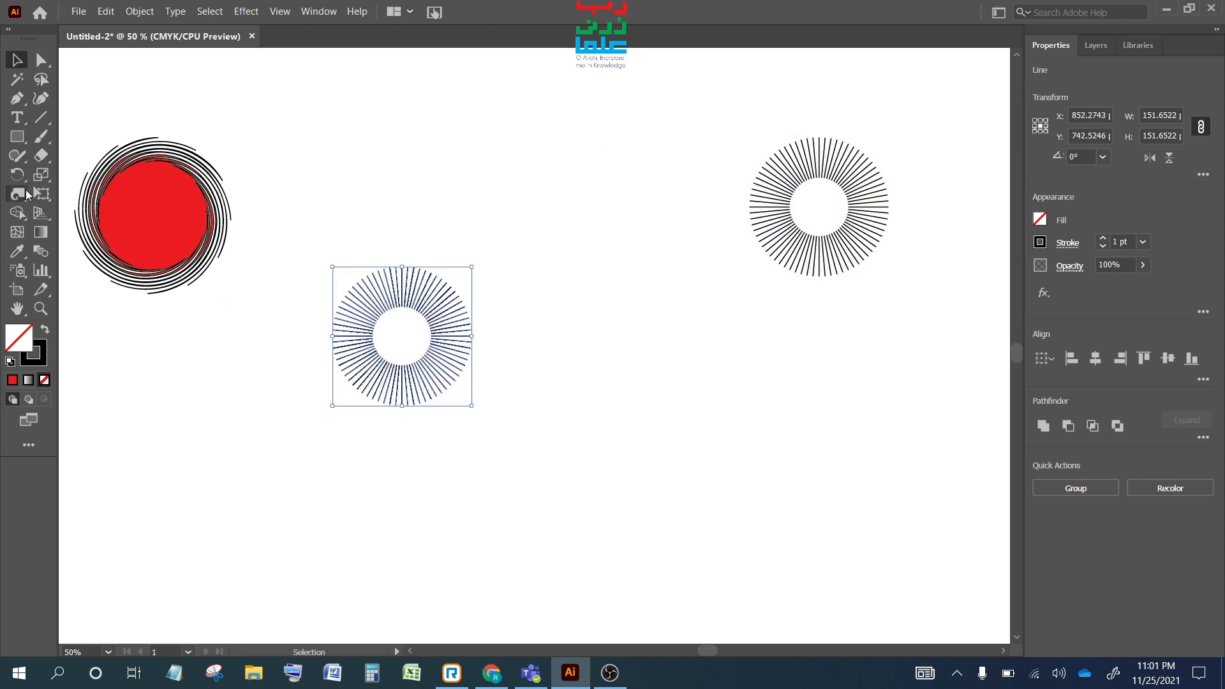
- Try a strong twirl on the lower line ring from near its centre, and undo it
{"action": "left_click", "coordinate": [19, 194]}
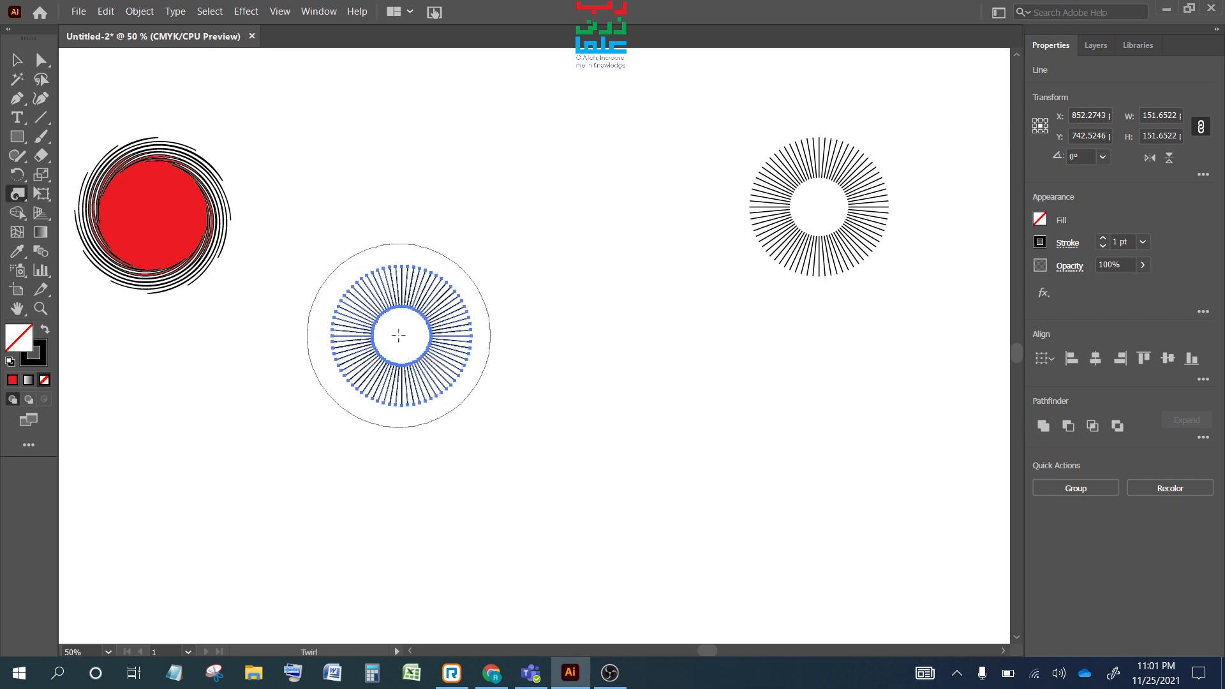
{"action": "left_click_drag", "start_coordinate": [398, 335], "coordinate": [399, 333]}
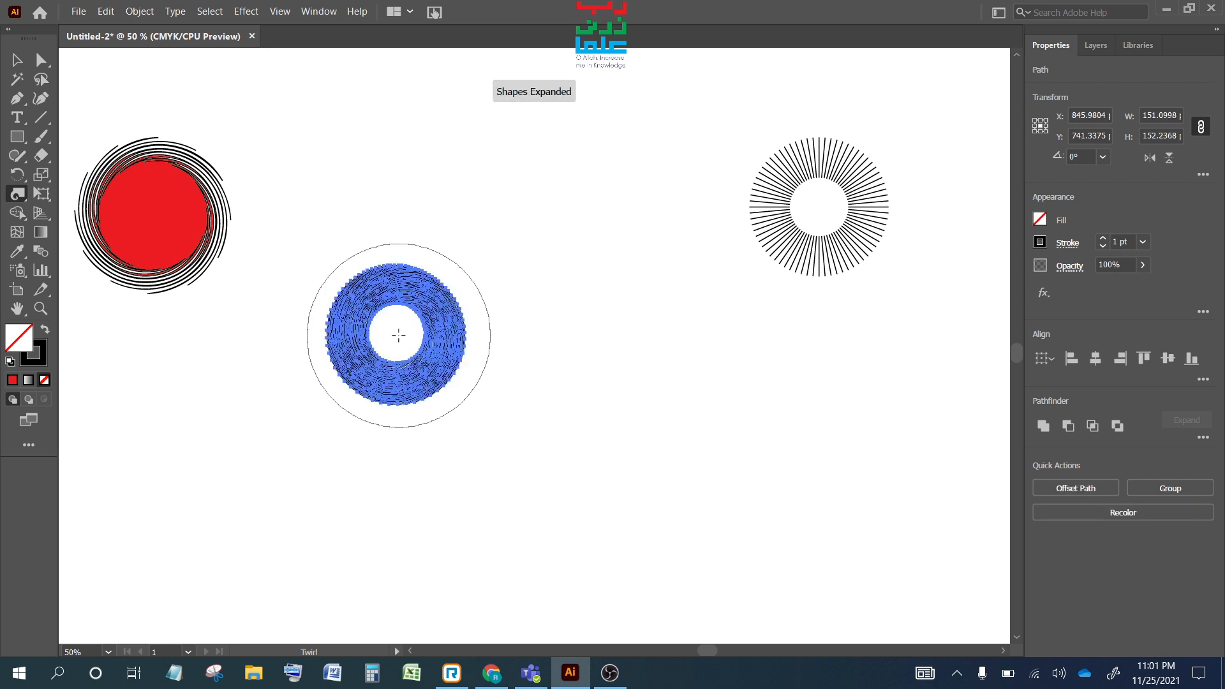
{"action": "left_click", "coordinate": [17, 60]}
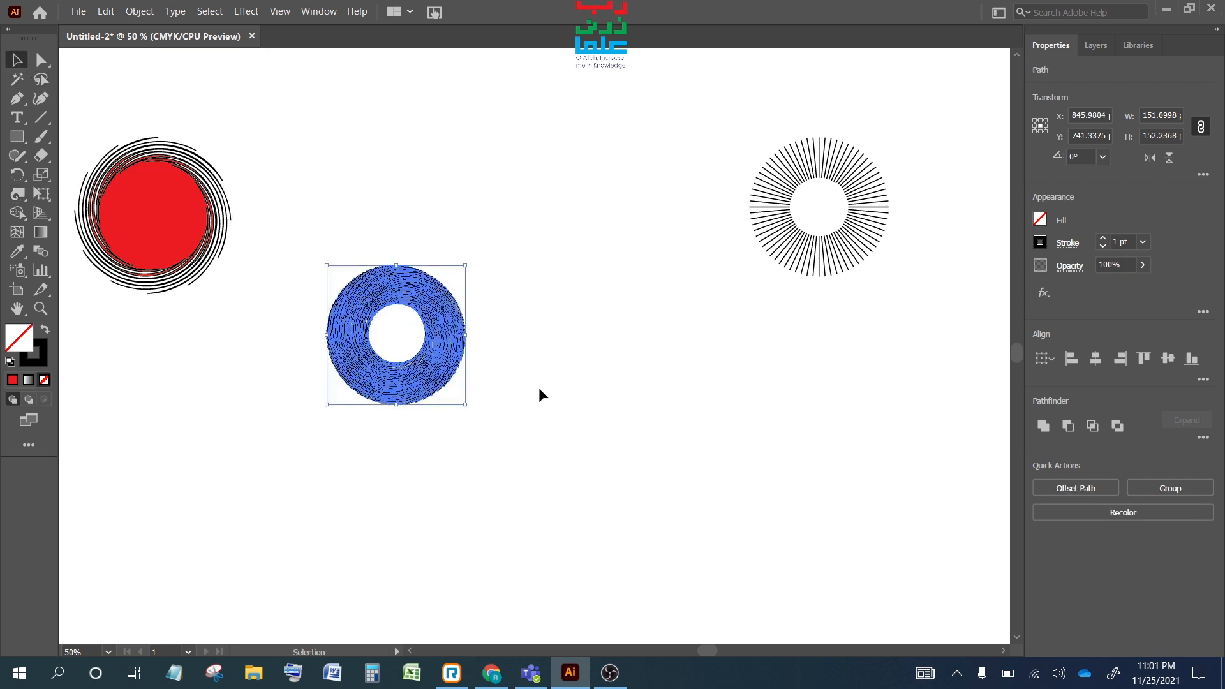
{"action": "left_click", "coordinate": [605, 404]}
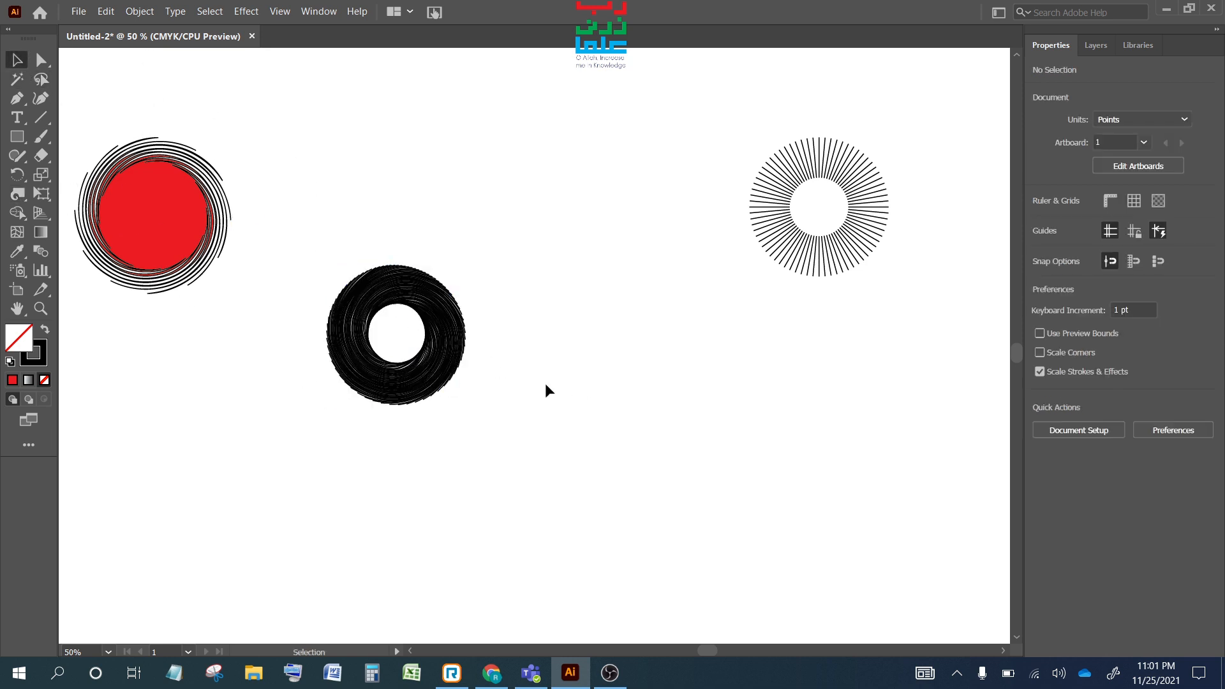
{"action": "key", "text": "ctrl+z"}
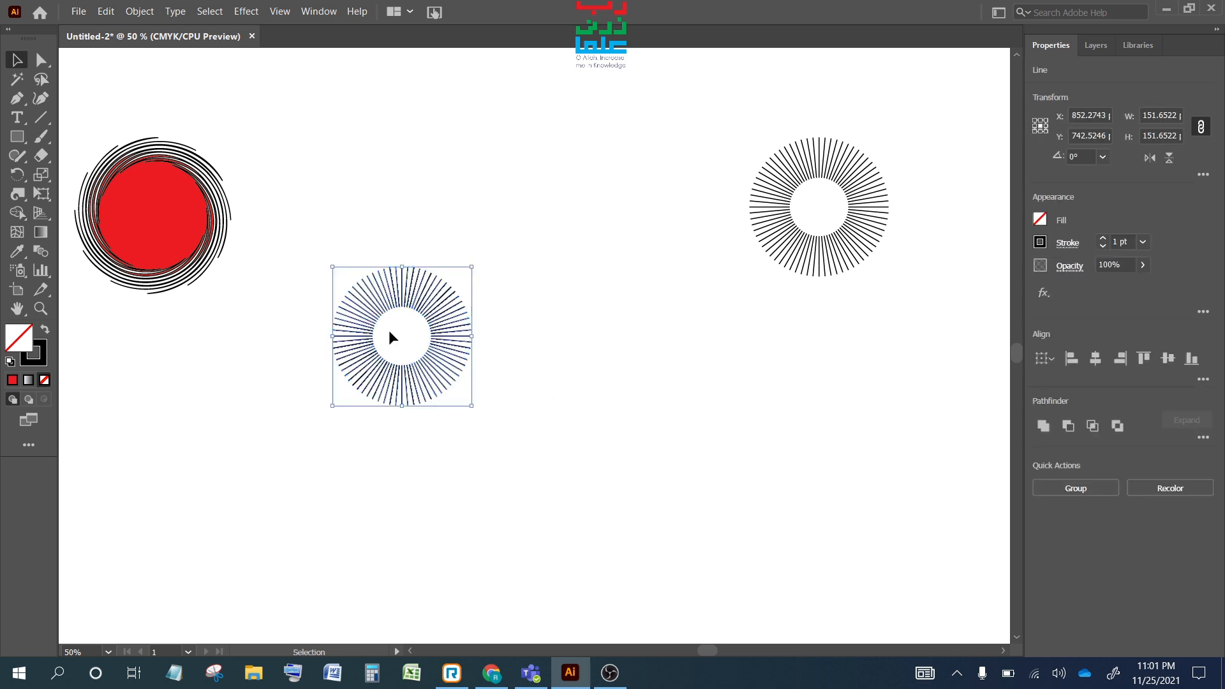
- Twirl the lower line ring lightly from its exact centre so the lines curve into a spiral
{"action": "left_click", "coordinate": [12, 198]}
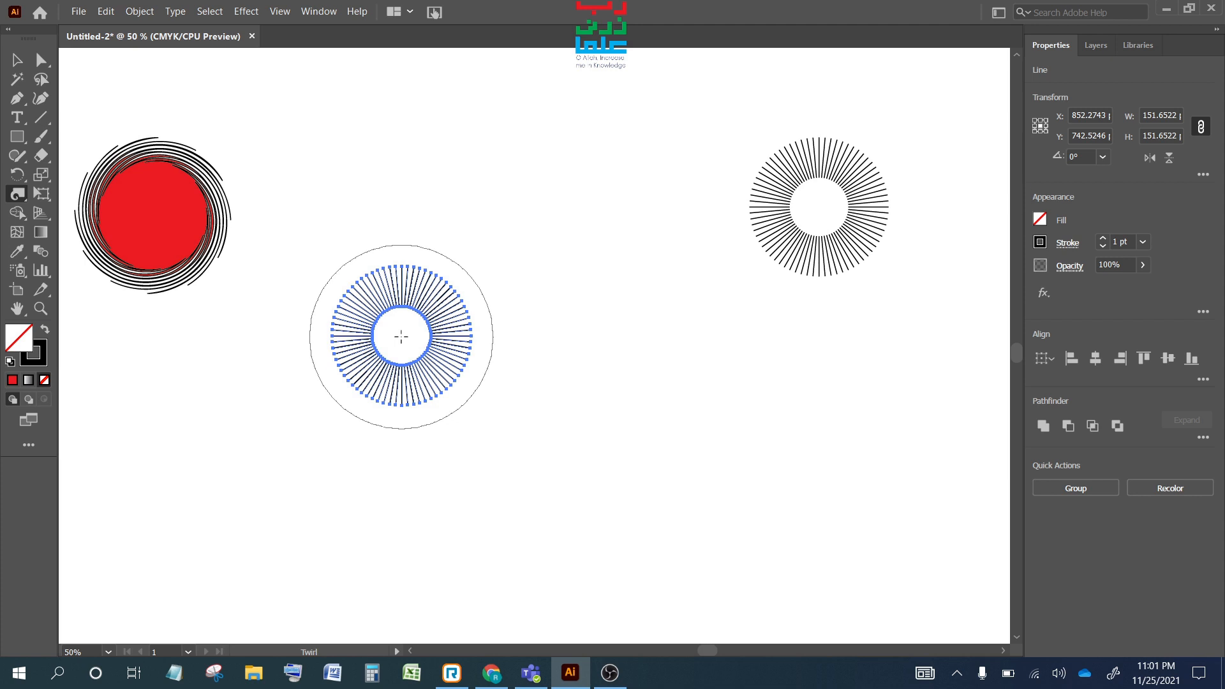
{"action": "left_click_drag", "start_coordinate": [402, 337], "coordinate": [402, 336]}
{"action": "left_click", "coordinate": [24, 63]}
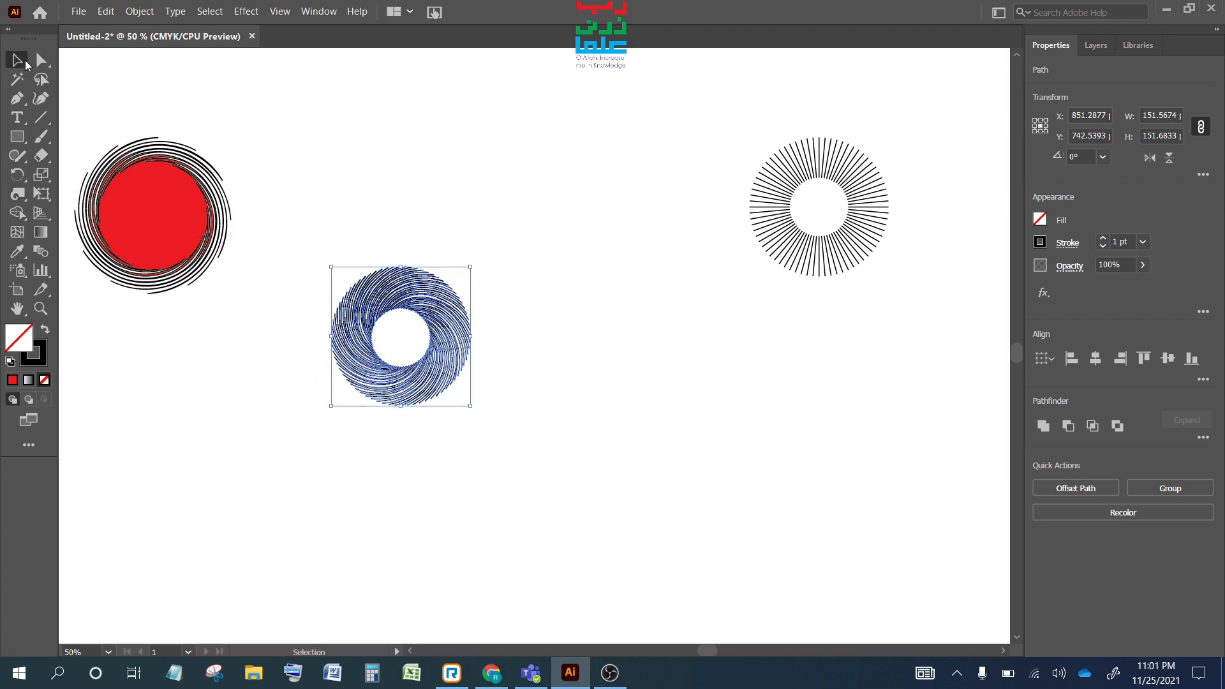
{"action": "left_click", "coordinate": [611, 474]}
- Apply the wavy row-of-peaks width profile to the strokes of the twirled ring
{"action": "left_click_drag", "start_coordinate": [325, 245], "coordinate": [486, 457]}
{"action": "left_click", "coordinate": [1067, 243]}
{"action": "left_click", "coordinate": [1033, 491]}
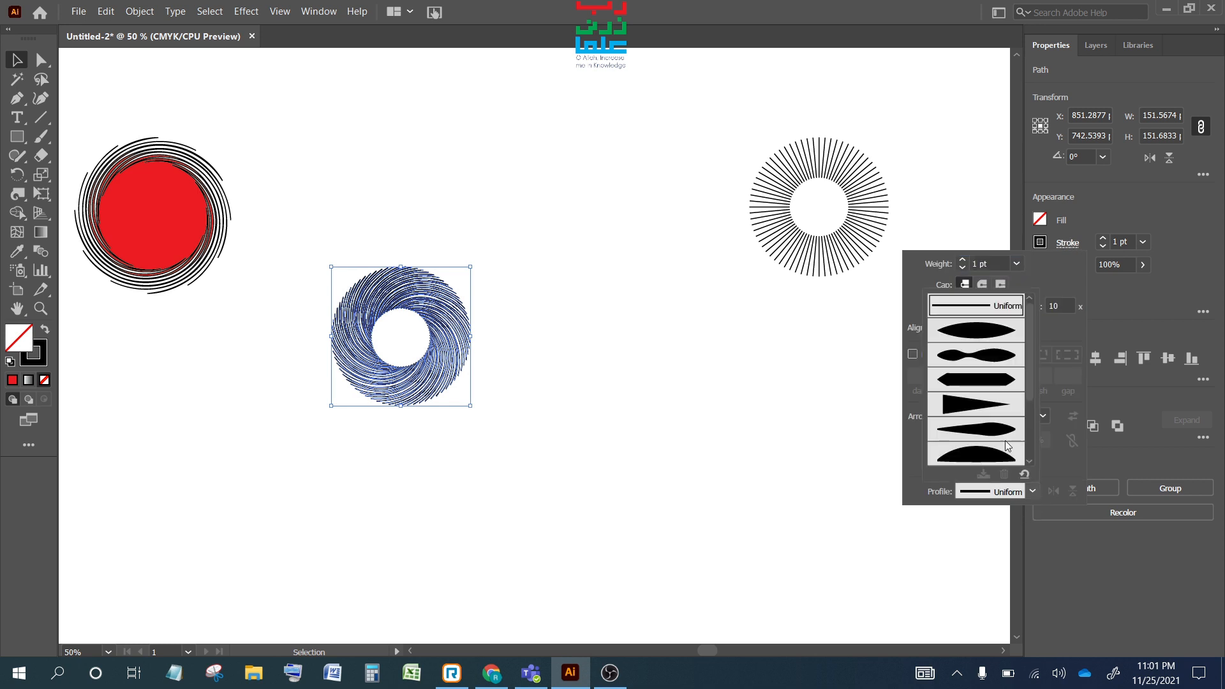
{"action": "scroll", "coordinate": [1010, 450], "scroll_direction": "down", "scroll_amount": 1}
{"action": "left_click", "coordinate": [989, 432]}
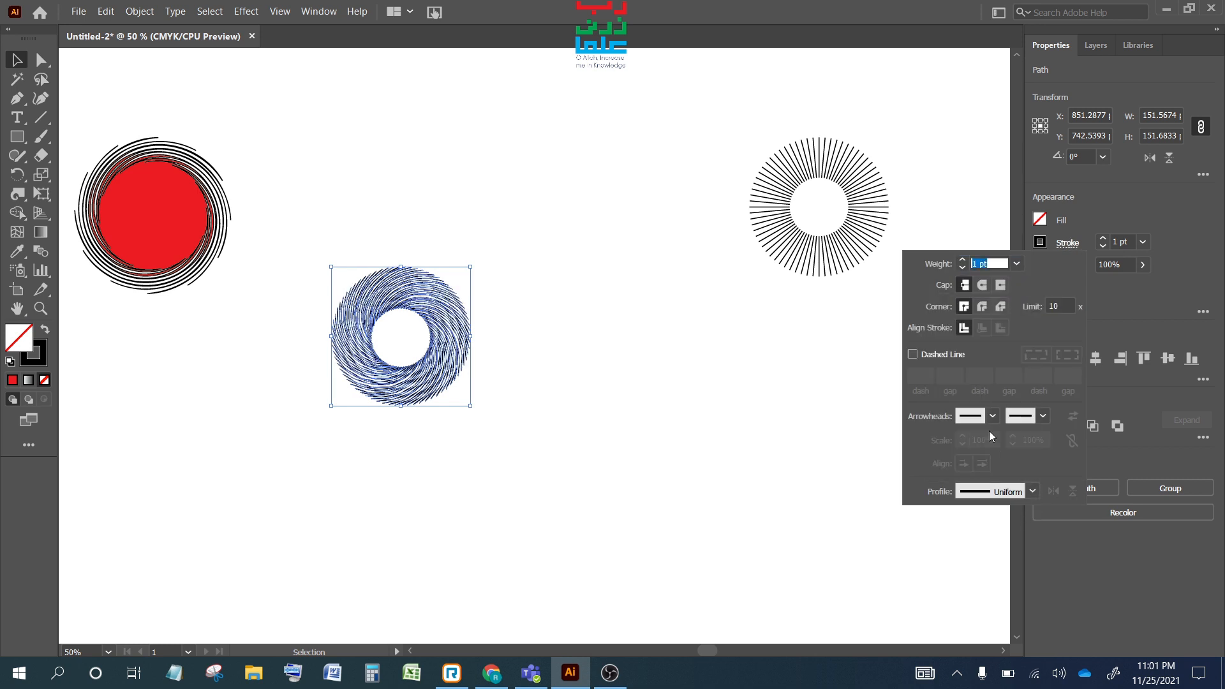
{"action": "key", "text": "Escape"}
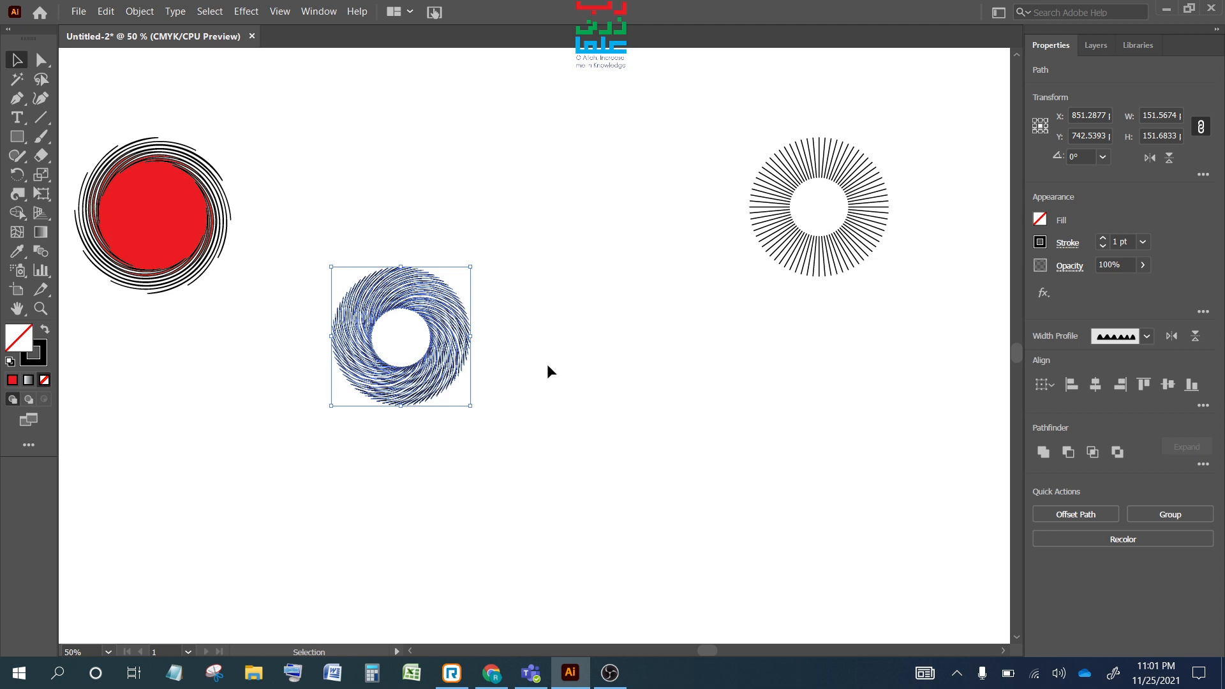
{"action": "left_click", "coordinate": [547, 364]}
- Apply the width profile with a narrow waist and flared ends to the twirled ring, and set its stroke weight to 2 pt
{"action": "left_click_drag", "start_coordinate": [334, 236], "coordinate": [519, 443]}
{"action": "left_click", "coordinate": [1147, 338]}
{"action": "left_click", "coordinate": [1104, 461]}
{"action": "left_click", "coordinate": [529, 366]}
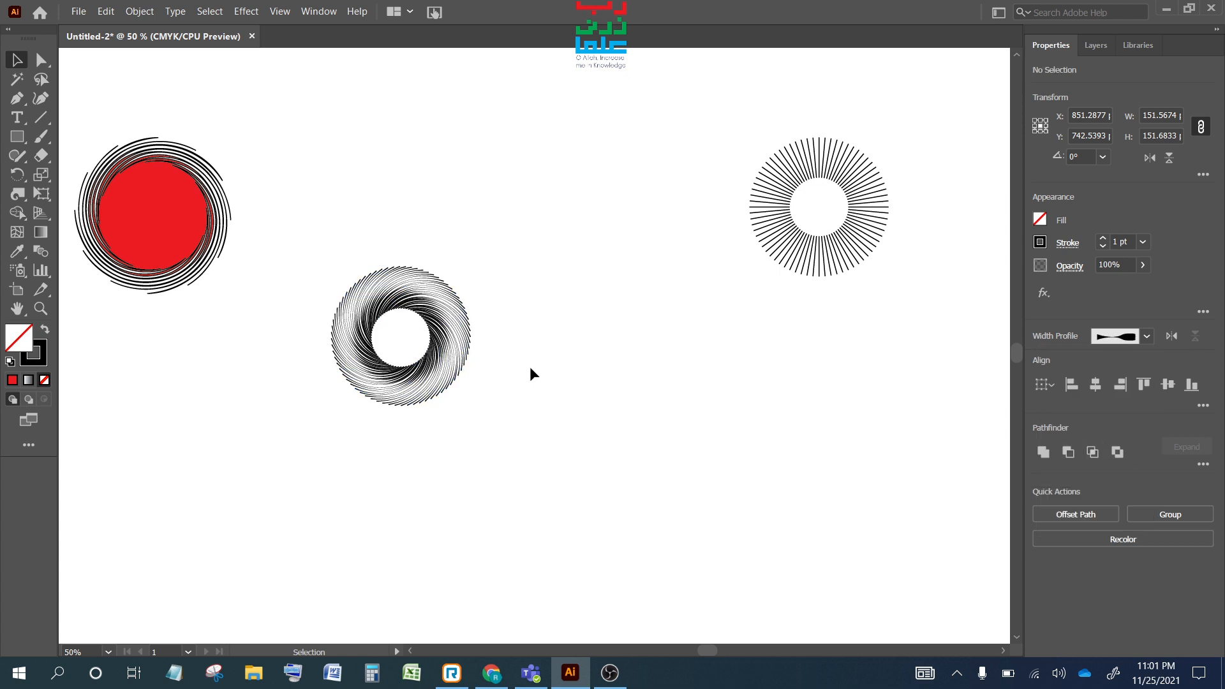
{"action": "left_click_drag", "start_coordinate": [326, 245], "coordinate": [525, 452]}
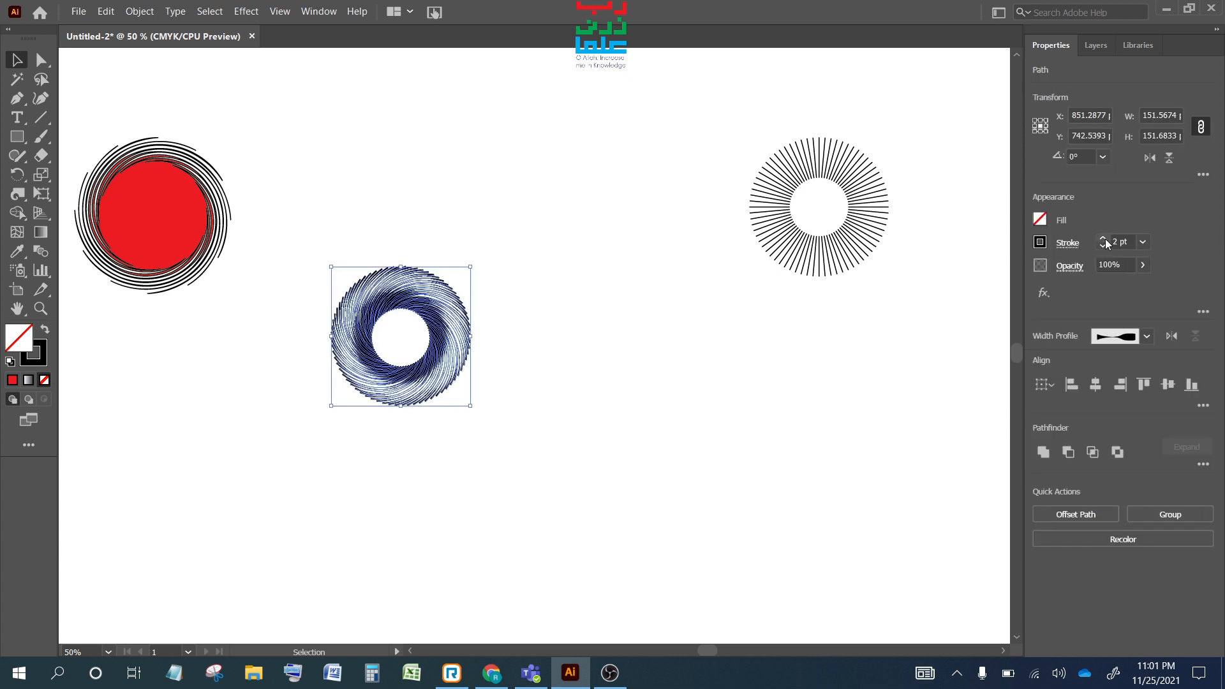
{"action": "left_click", "coordinate": [611, 358]}
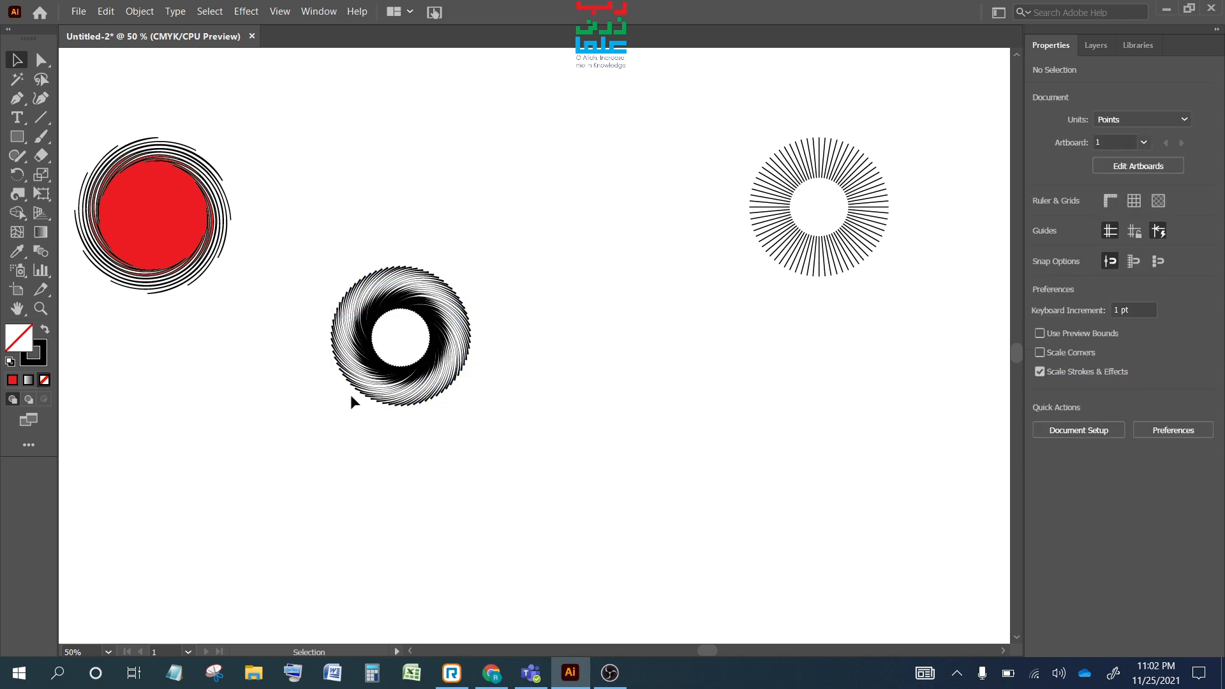
- Apply the half-dome width profile to the twirled ring's strokes
{"action": "scroll", "coordinate": [351, 399], "scroll_direction": "up", "scroll_amount": 3}
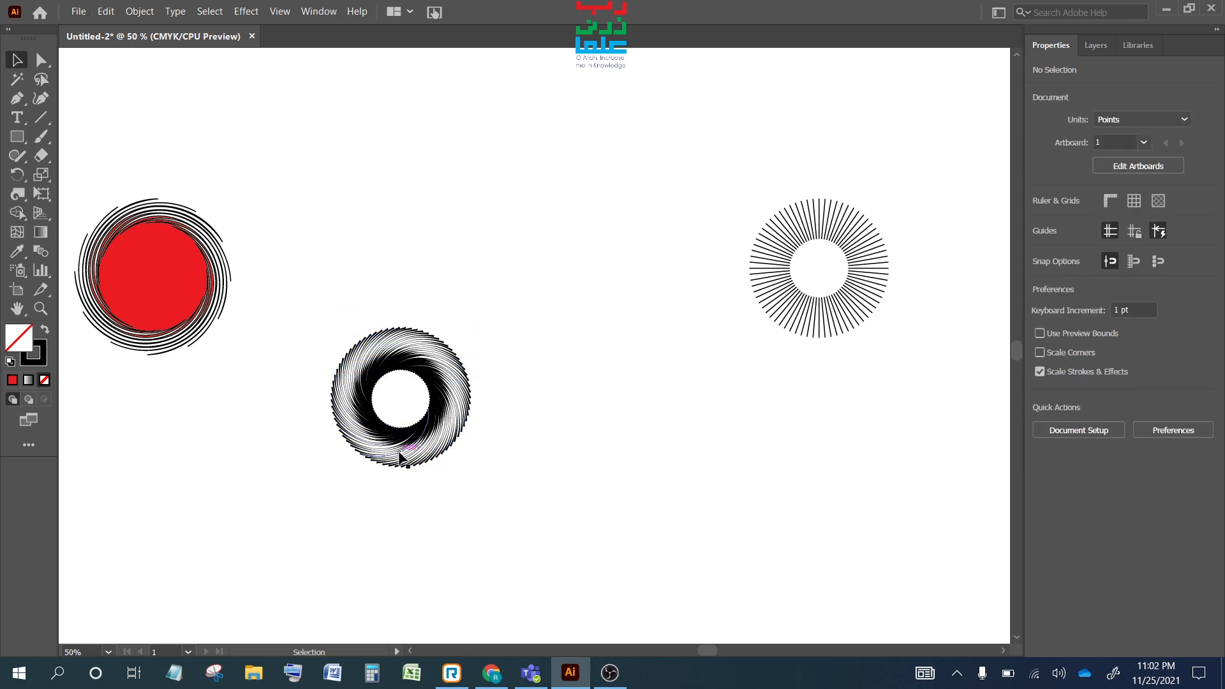
{"action": "scroll", "coordinate": [402, 457], "scroll_direction": "up", "scroll_amount": 3}
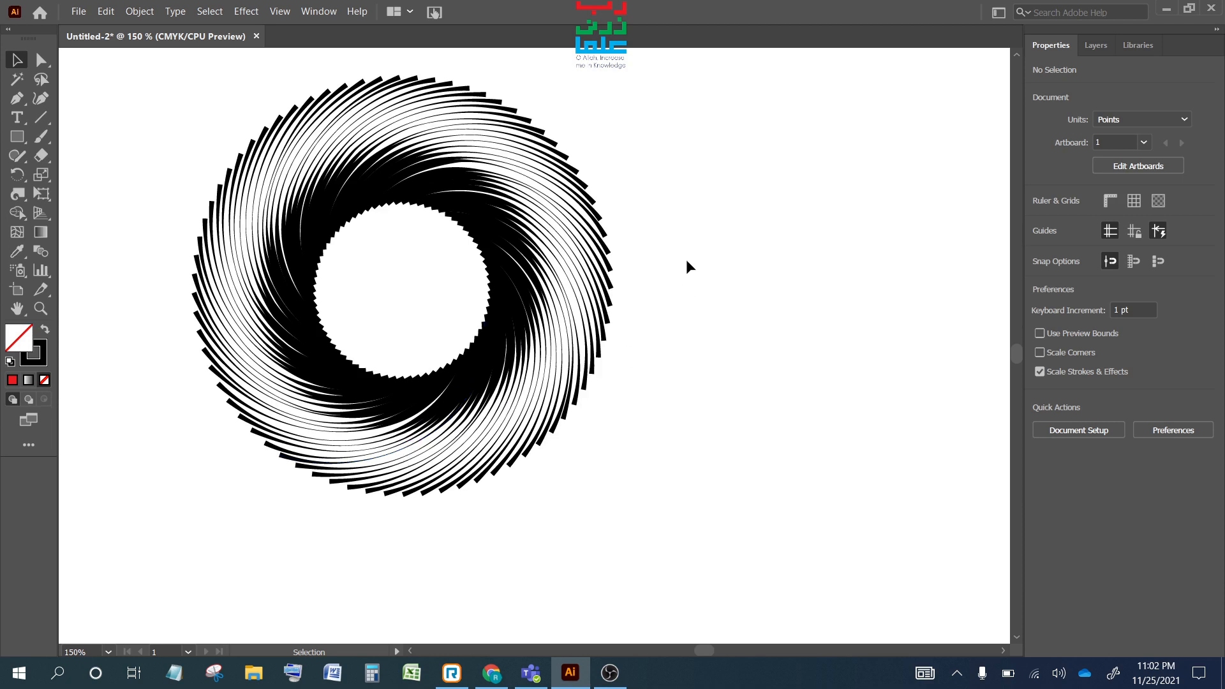
{"action": "scroll", "coordinate": [687, 259], "scroll_direction": "down", "scroll_amount": 1}
{"action": "left_click_drag", "start_coordinate": [329, 92], "coordinate": [679, 419]}
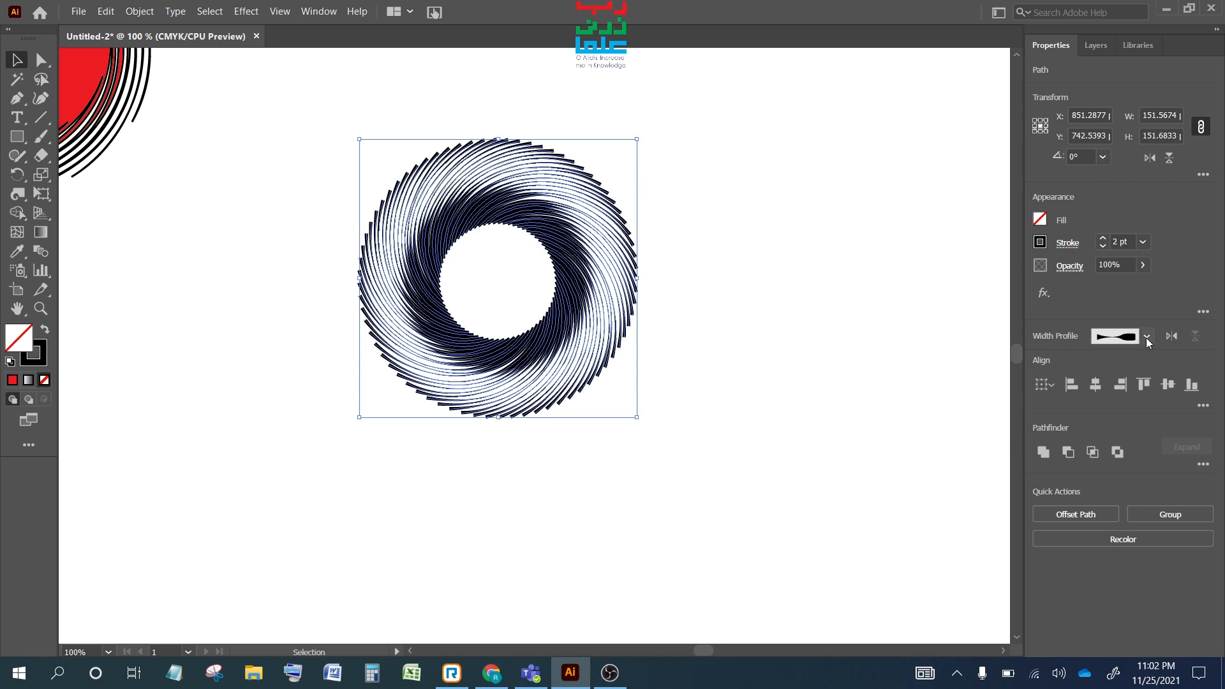
{"action": "left_click", "coordinate": [1146, 337]}
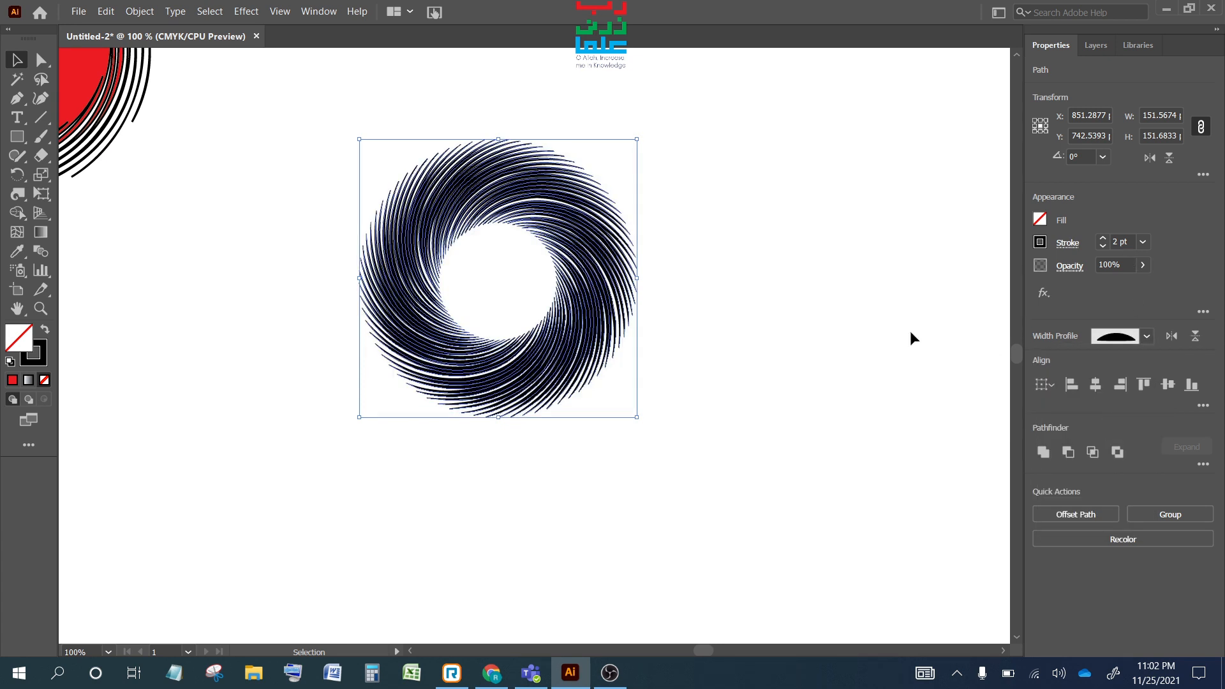
{"action": "left_click", "coordinate": [717, 310]}
- Set the twirled ring's stroke weight to 1 pt and apply the teardrop-shaped width profile
{"action": "left_click_drag", "start_coordinate": [307, 113], "coordinate": [735, 488]}
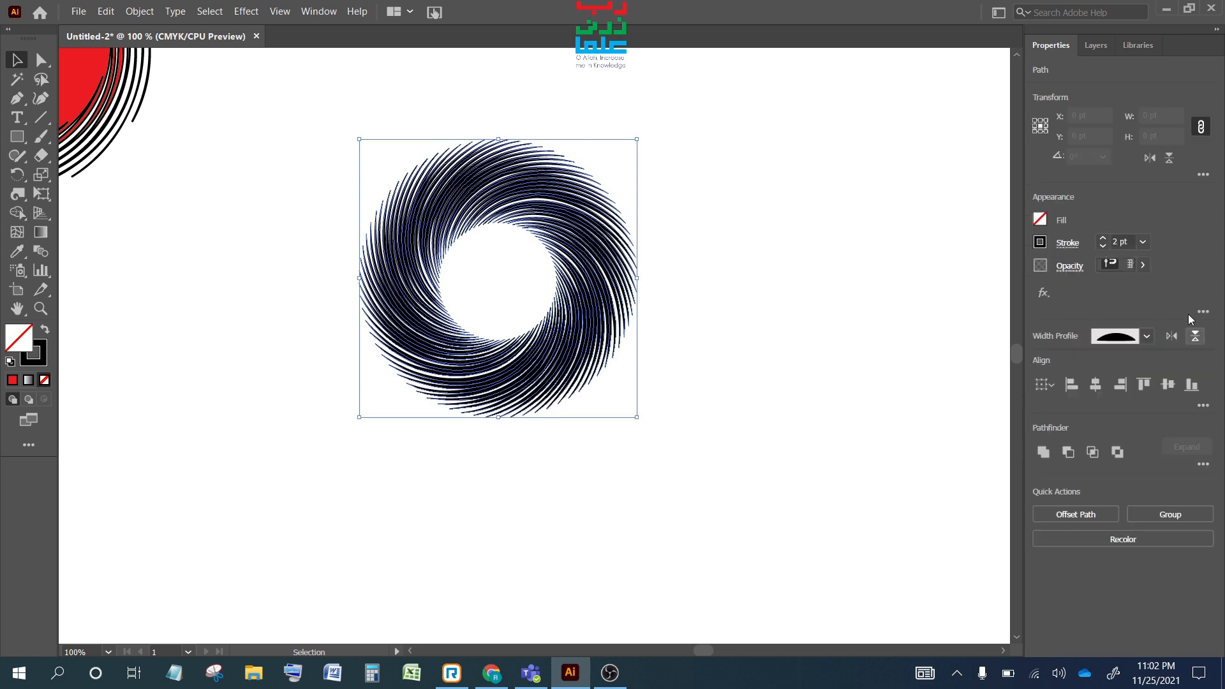
{"action": "left_click", "coordinate": [1104, 245]}
{"action": "left_click", "coordinate": [1146, 337]}
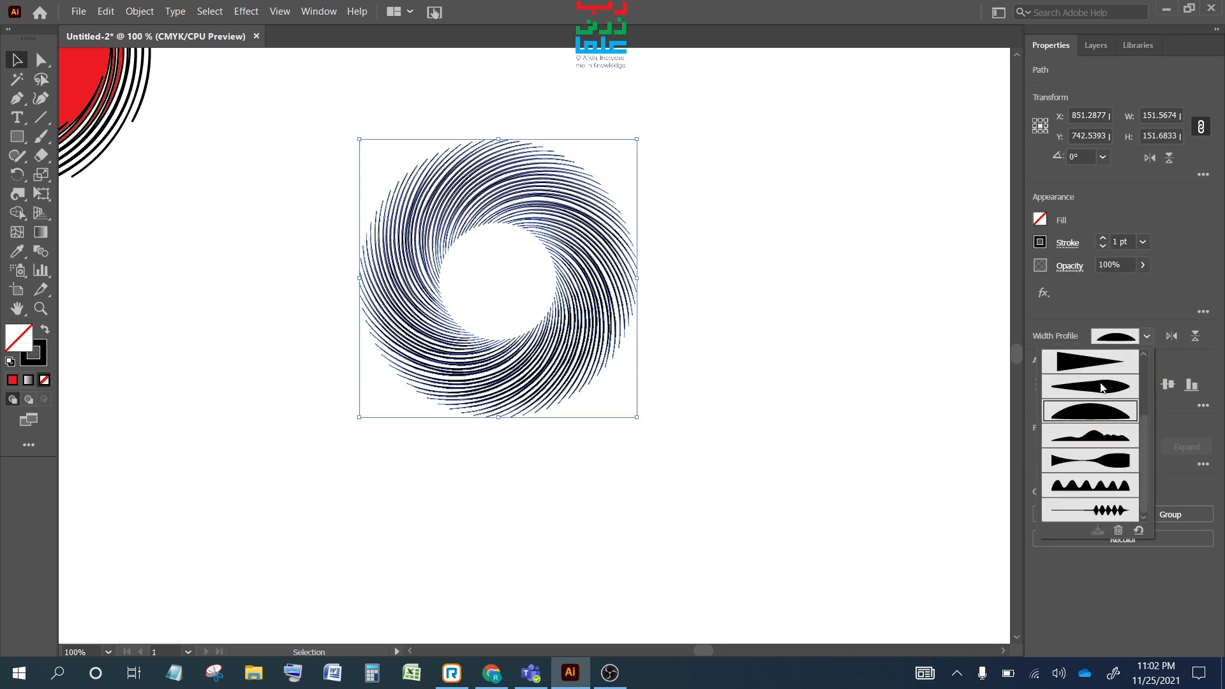
{"action": "left_click", "coordinate": [1103, 388]}
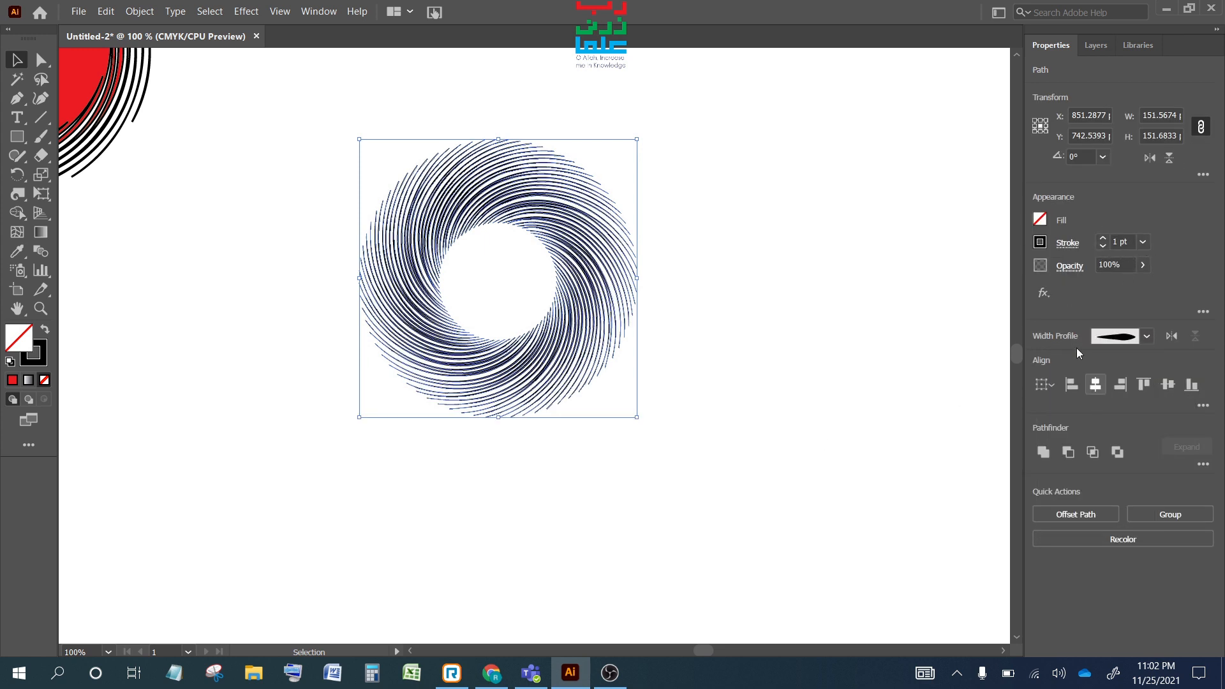
- Try the flared-end width profile on the twirled ring, followed by the profile with a row of beads at one end
{"action": "left_click", "coordinate": [1146, 336]}
{"action": "left_click", "coordinate": [1086, 461]}
{"action": "left_click", "coordinate": [1147, 337]}
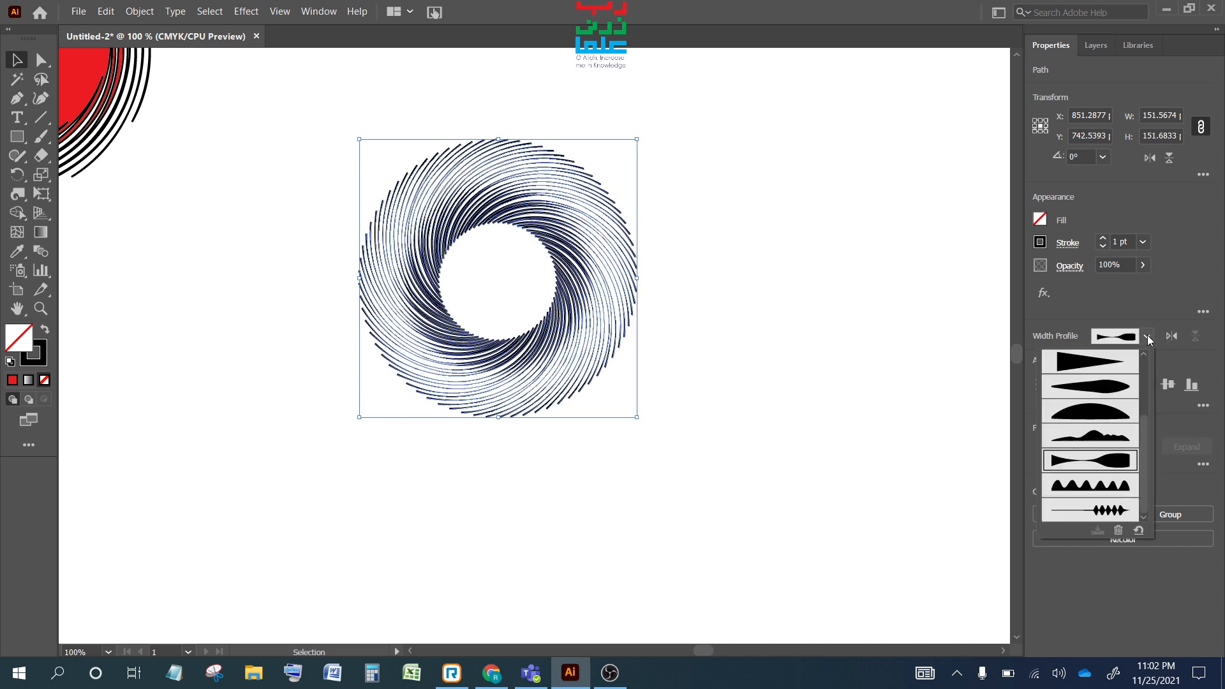
{"action": "left_click", "coordinate": [1102, 510]}
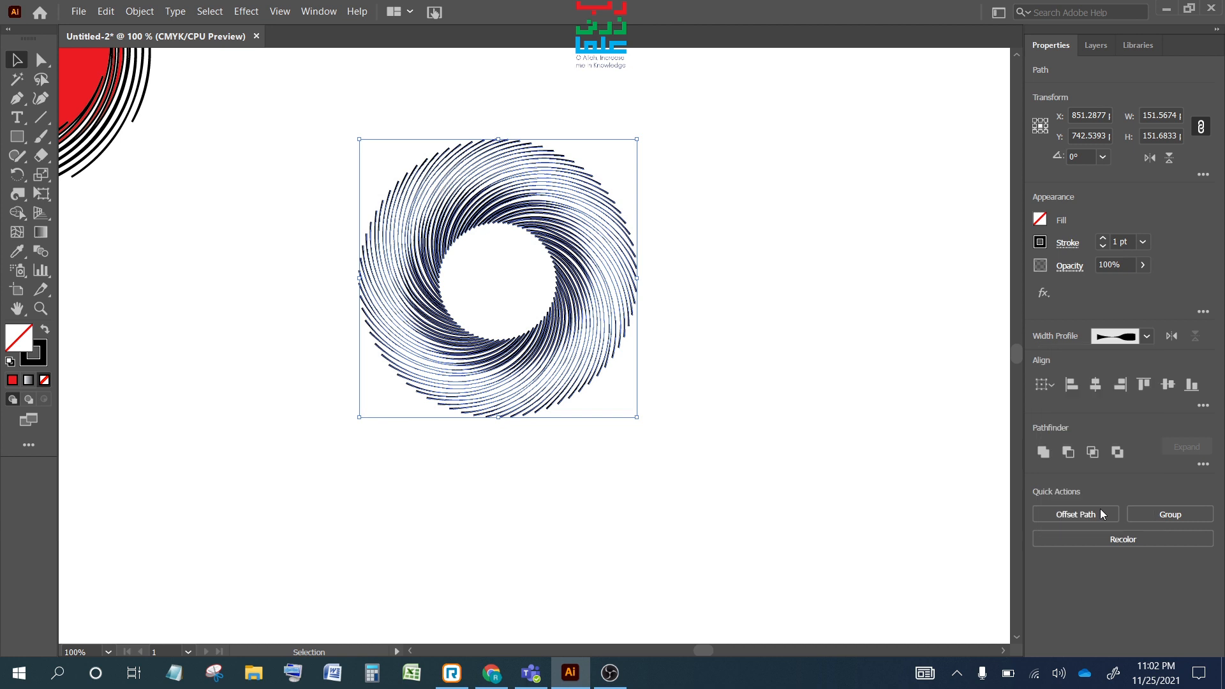
{"action": "left_click", "coordinate": [715, 295]}
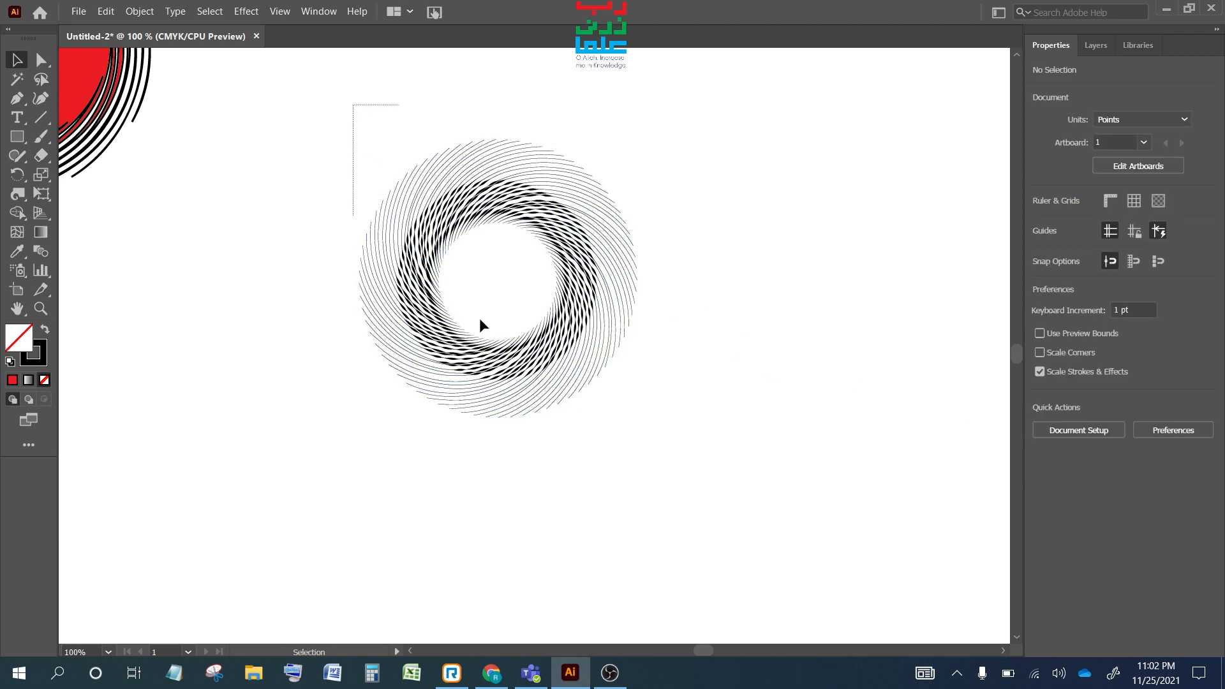
- Apply the uneven hill-shaped width profile to the twirled ring's strokes
{"action": "left_click_drag", "start_coordinate": [480, 319], "coordinate": [662, 446]}
{"action": "left_click", "coordinate": [1154, 337]}
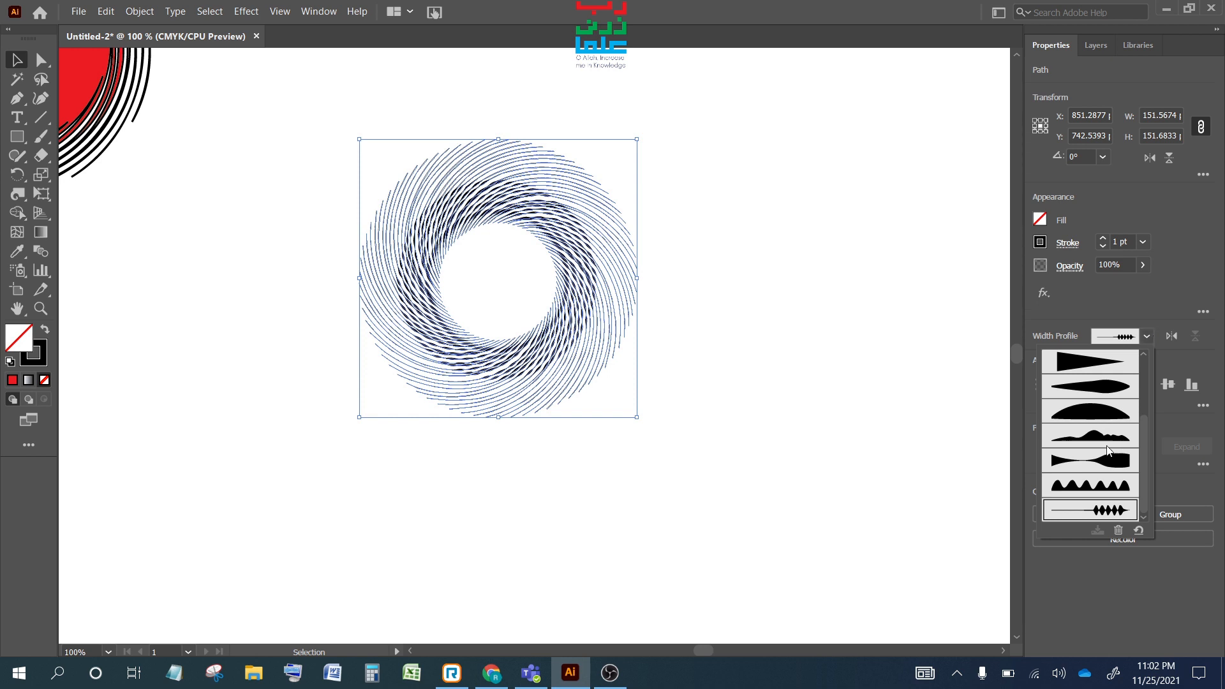
{"action": "left_click", "coordinate": [1098, 436]}
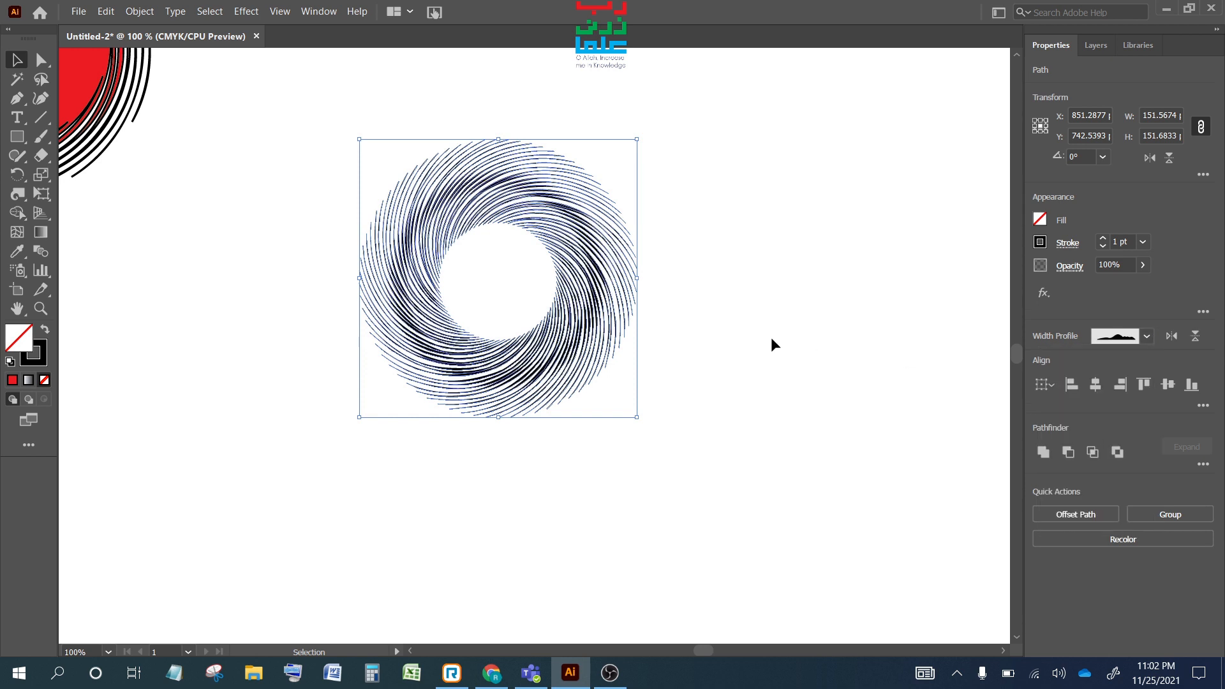
- Move the twirled ring up to the artboard's upper area and bring the plain radial line ring closer to the red circle
{"action": "left_click", "coordinate": [751, 321]}
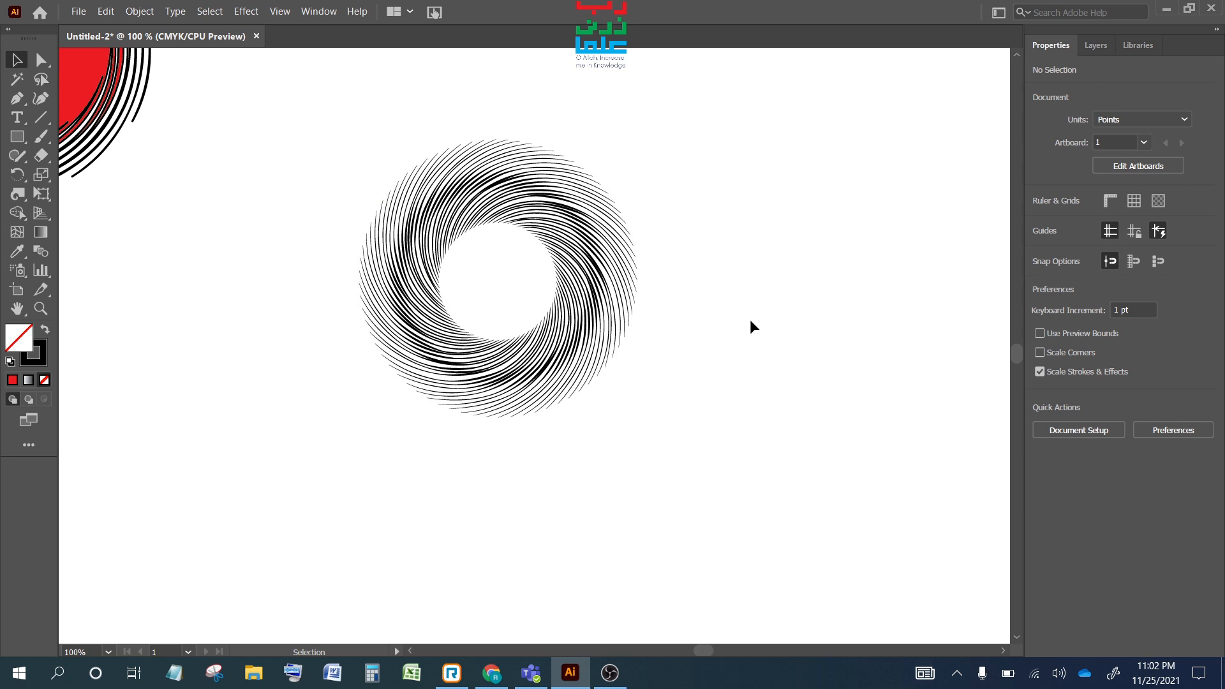
{"action": "scroll", "coordinate": [749, 318], "scroll_direction": "down", "scroll_amount": 3}
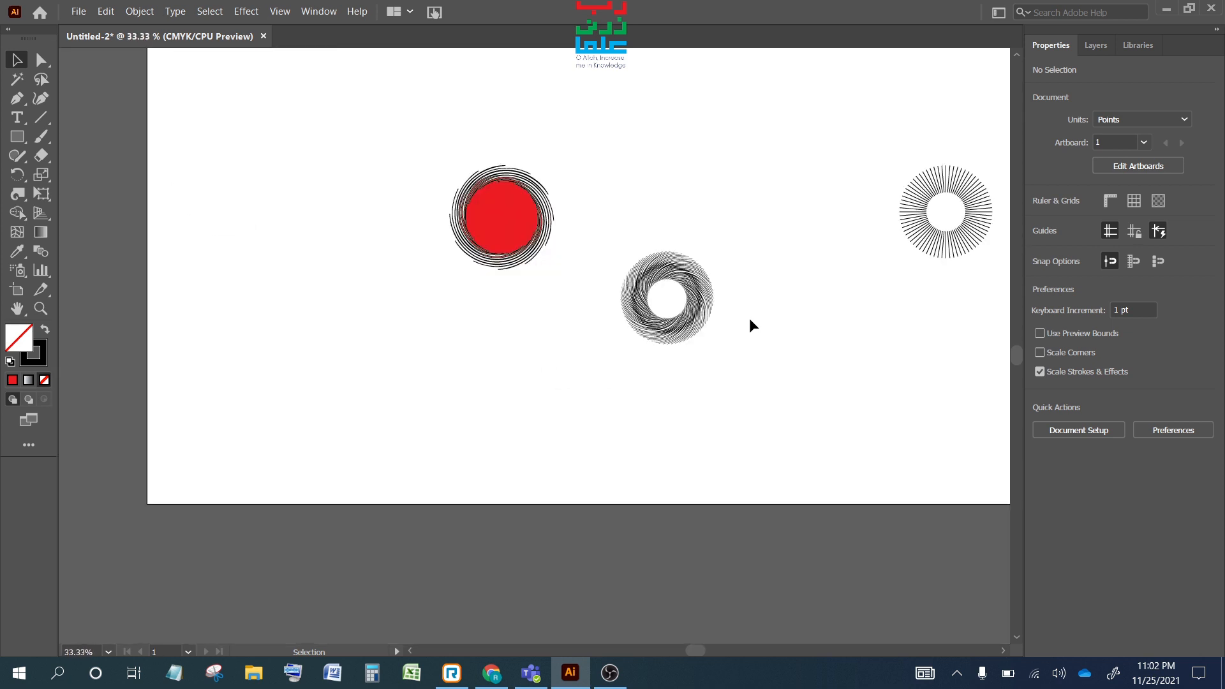
{"action": "left_click_drag", "start_coordinate": [625, 200], "coordinate": [663, 114]}
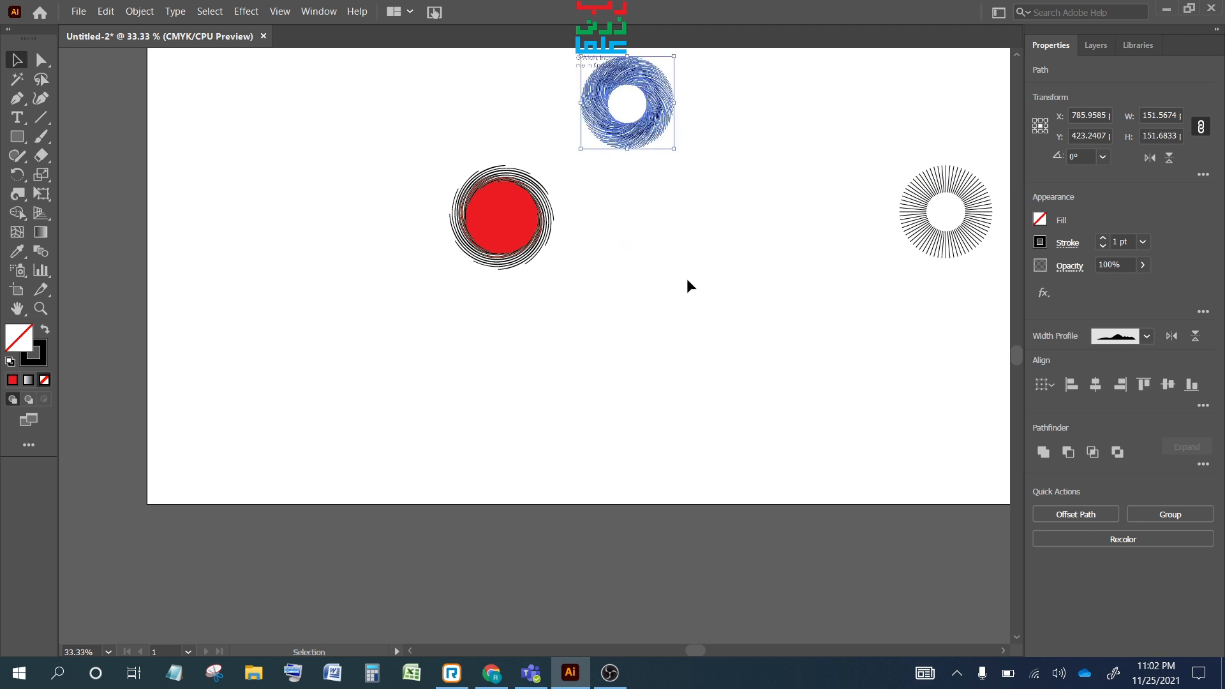
{"action": "left_click_drag", "start_coordinate": [877, 136], "coordinate": [996, 296]}
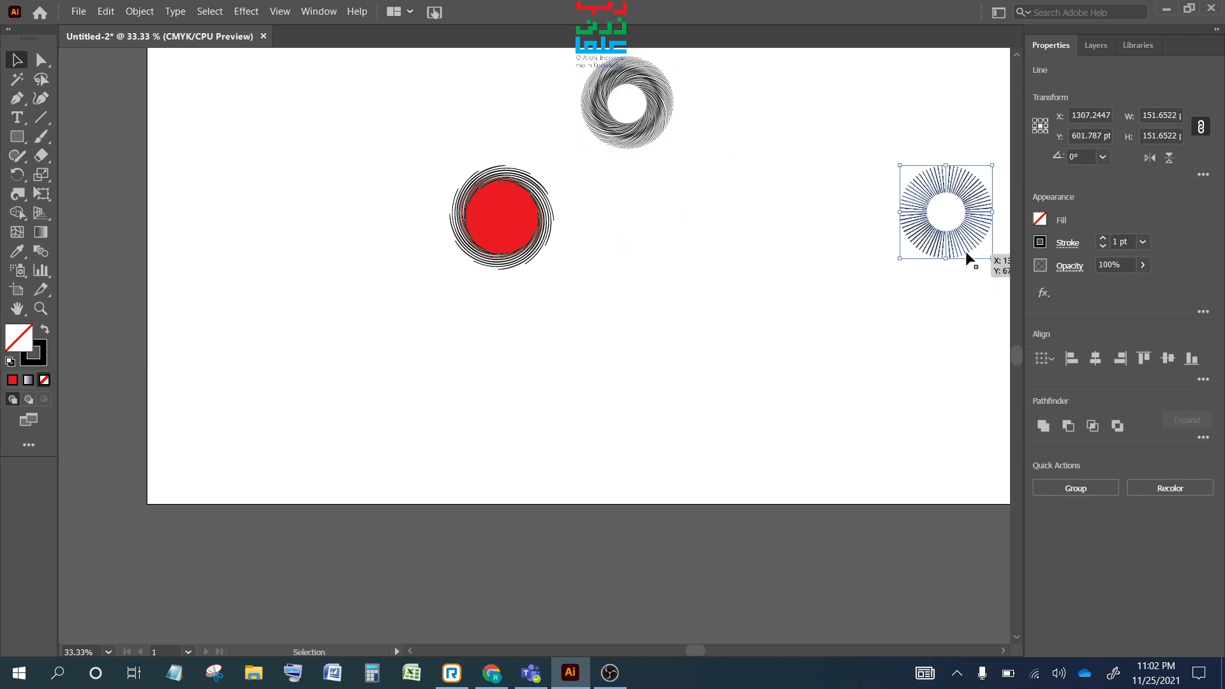
{"action": "left_click_drag", "start_coordinate": [966, 251], "coordinate": [801, 333]}
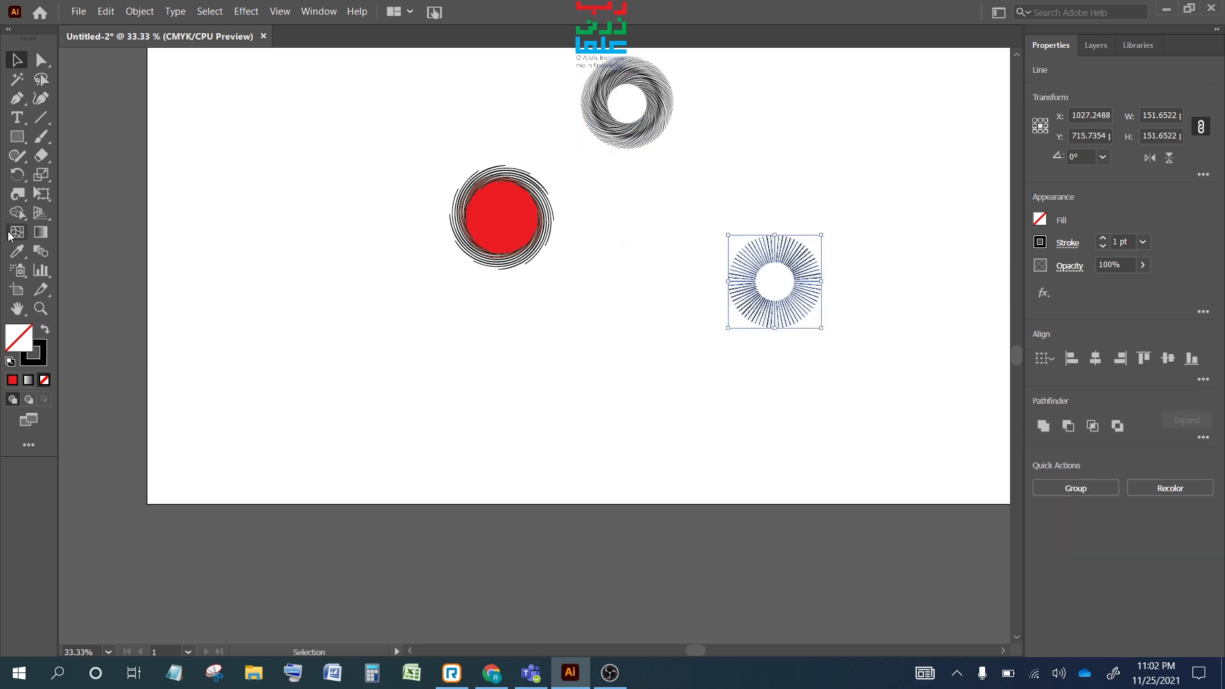
- Try the Pucker tool on the centre of the radial line ring and undo the distortion
{"action": "left_click", "coordinate": [24, 197]}
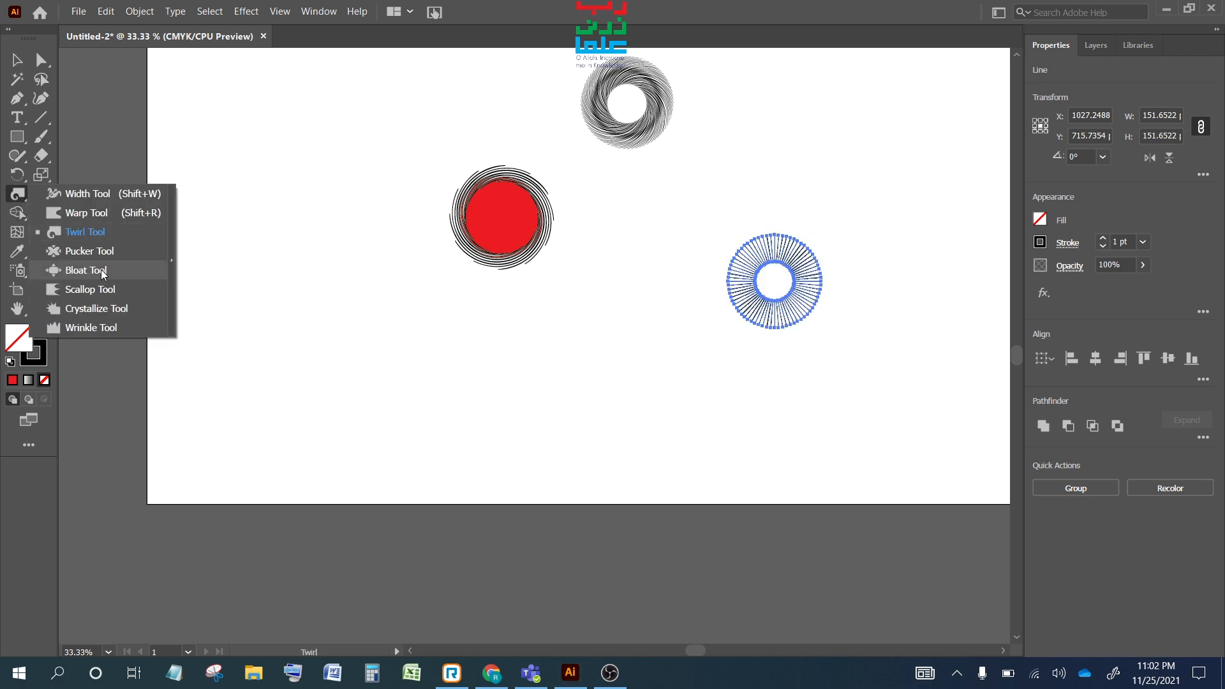
{"action": "left_click", "coordinate": [84, 252]}
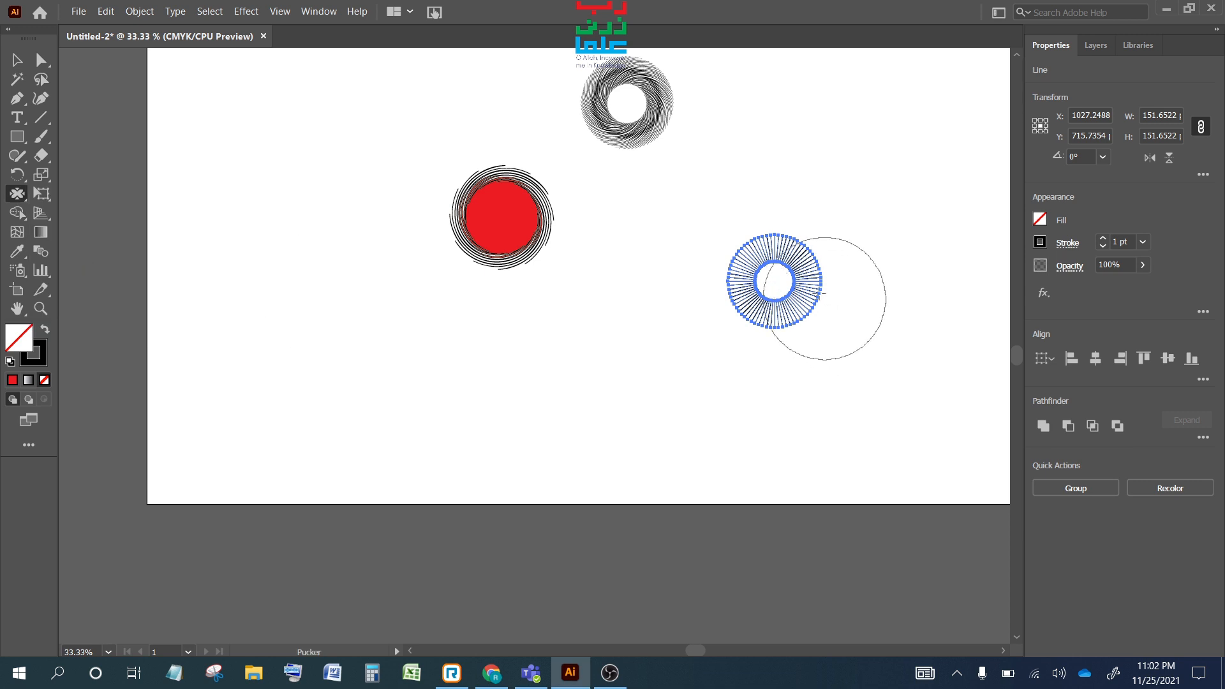
{"action": "left_click", "coordinate": [774, 282]}
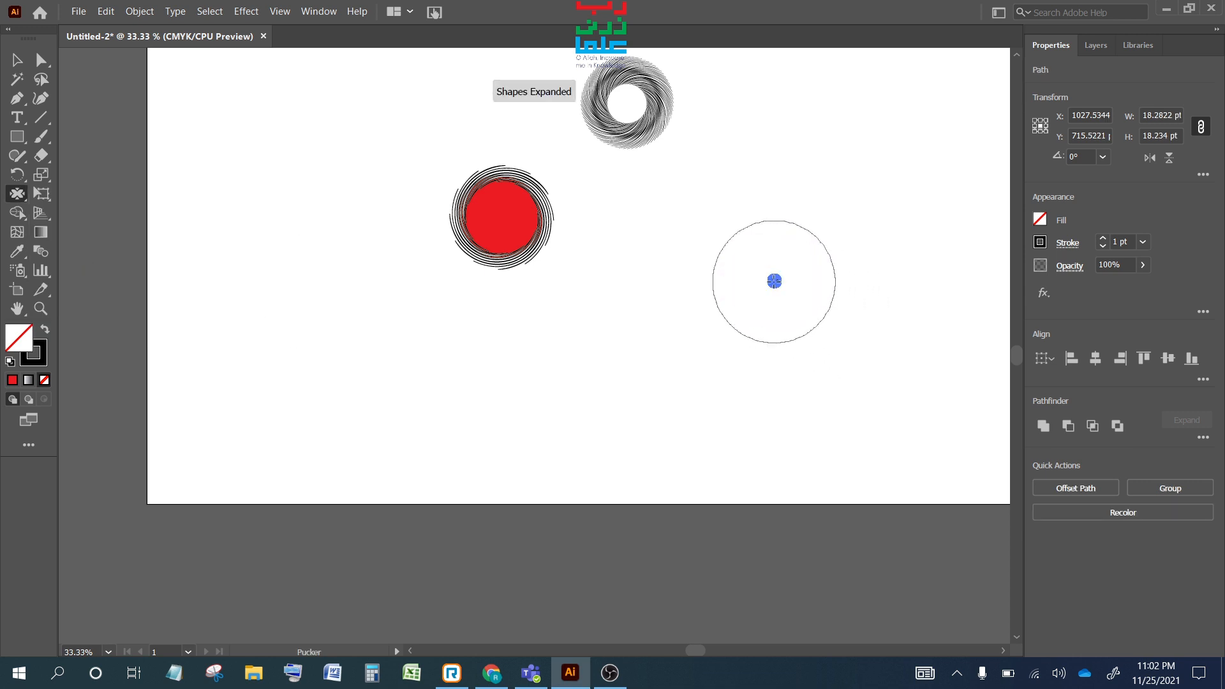
{"action": "key", "text": "ctrl+z"}
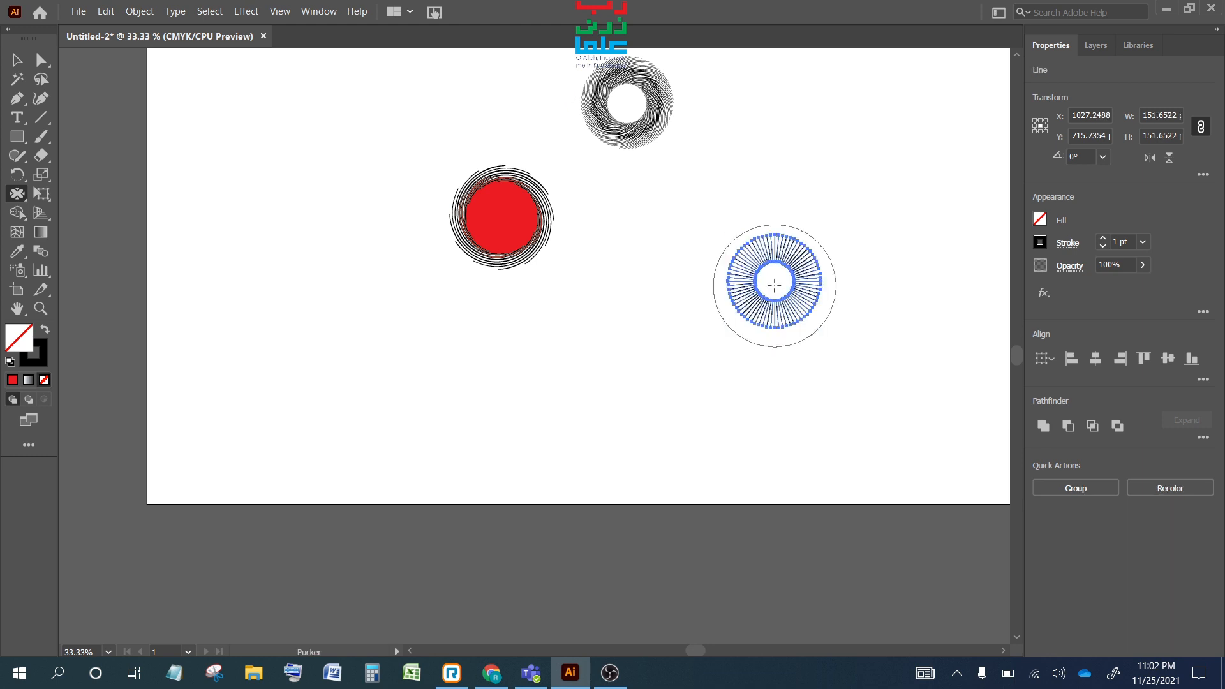
- Try the Bloat tool on the centre of the radial line ring and undo the distortion
{"action": "key", "text": "ctrl+equal"}
{"action": "key", "text": "ctrl+equal"}
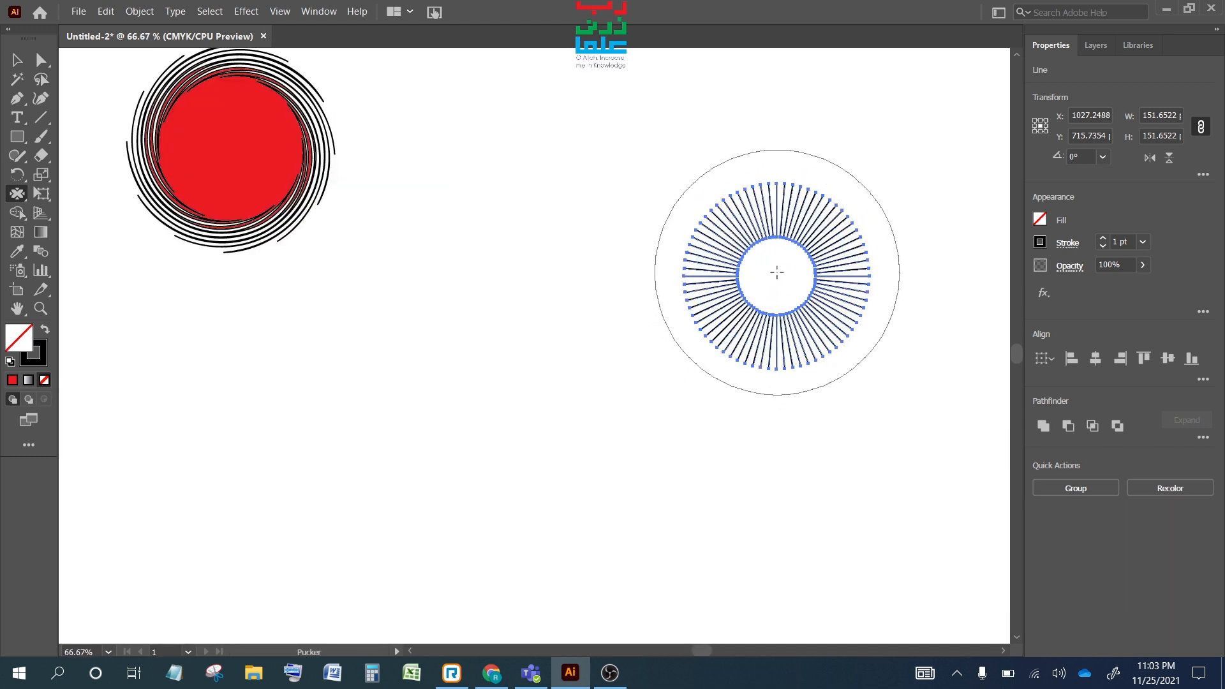
{"action": "left_click_drag", "start_coordinate": [17, 198], "coordinate": [71, 269]}
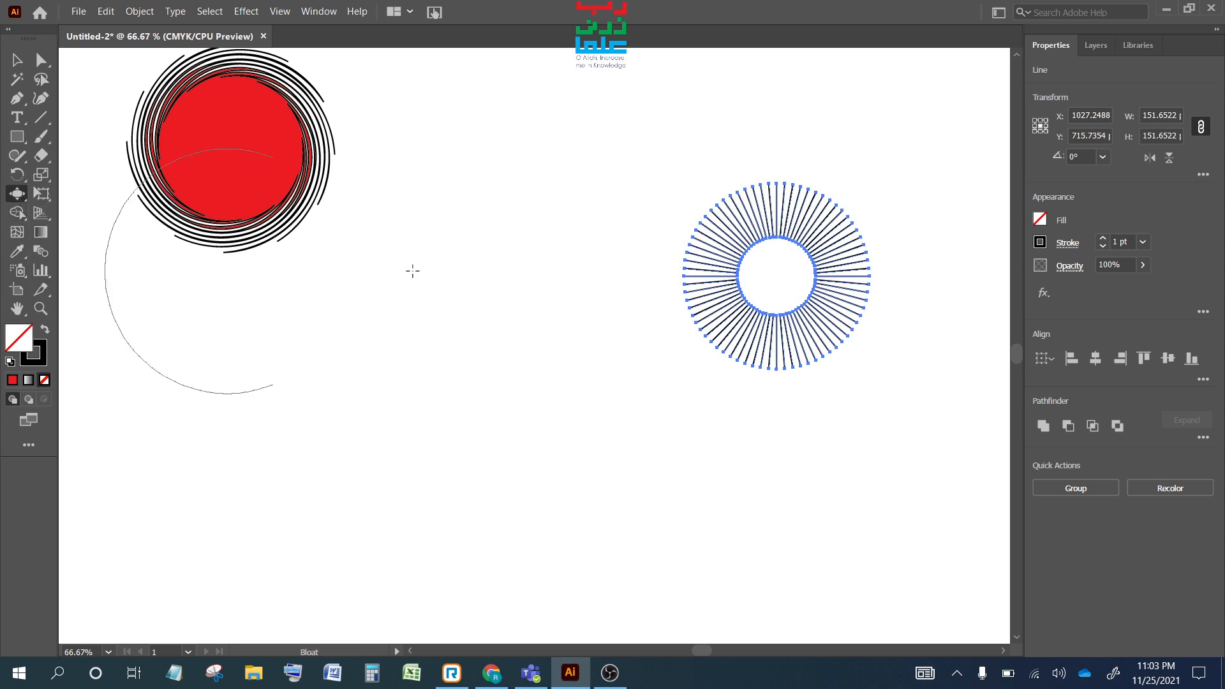
{"action": "left_click", "coordinate": [775, 276]}
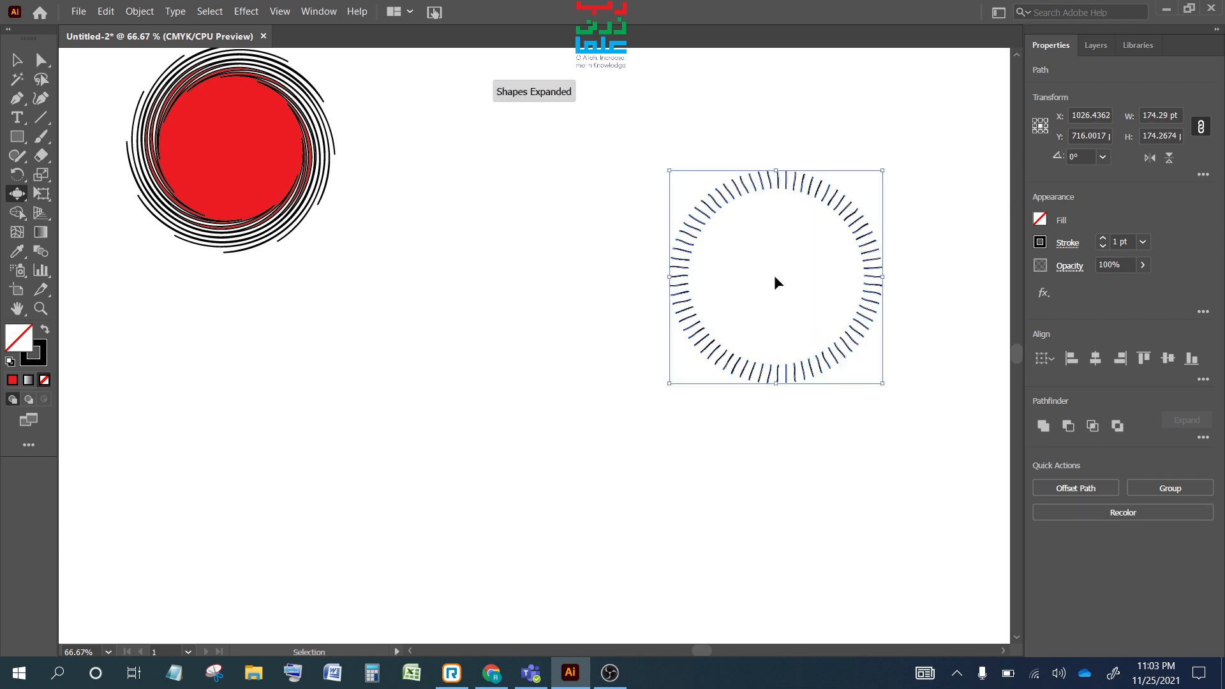
{"action": "key", "text": "ctrl+z"}
- Pucker the radial line ring again from its centre, examine the puckered shape up close, and undo the distortion
{"action": "left_click_drag", "start_coordinate": [16, 189], "coordinate": [73, 248]}
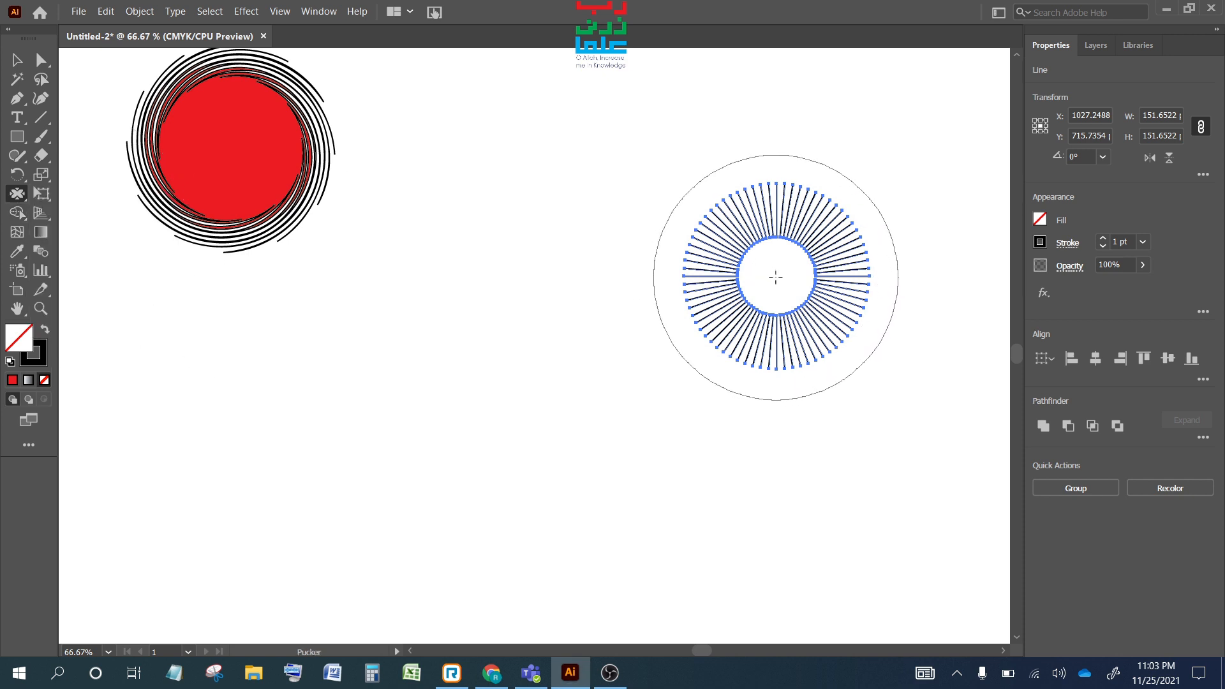
{"action": "left_click_drag", "start_coordinate": [775, 276], "coordinate": [776, 276]}
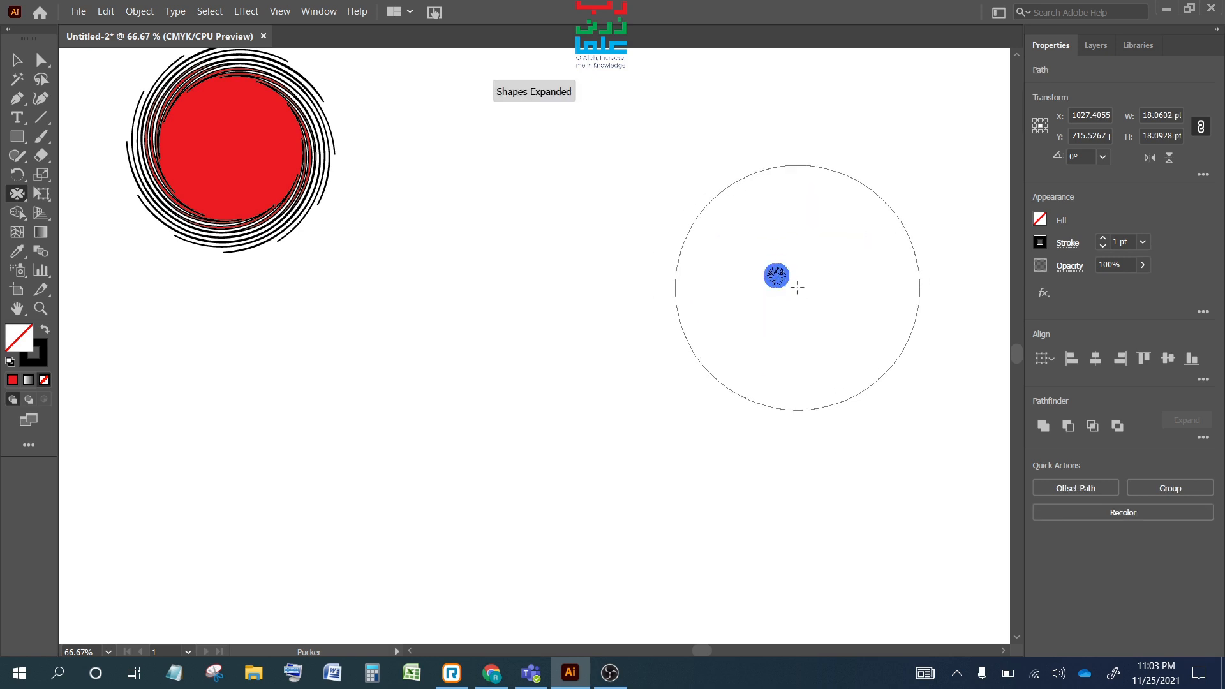
{"action": "scroll", "coordinate": [771, 296], "scroll_direction": "up", "scroll_amount": 2}
{"action": "scroll", "coordinate": [771, 300], "scroll_direction": "up", "scroll_amount": 1}
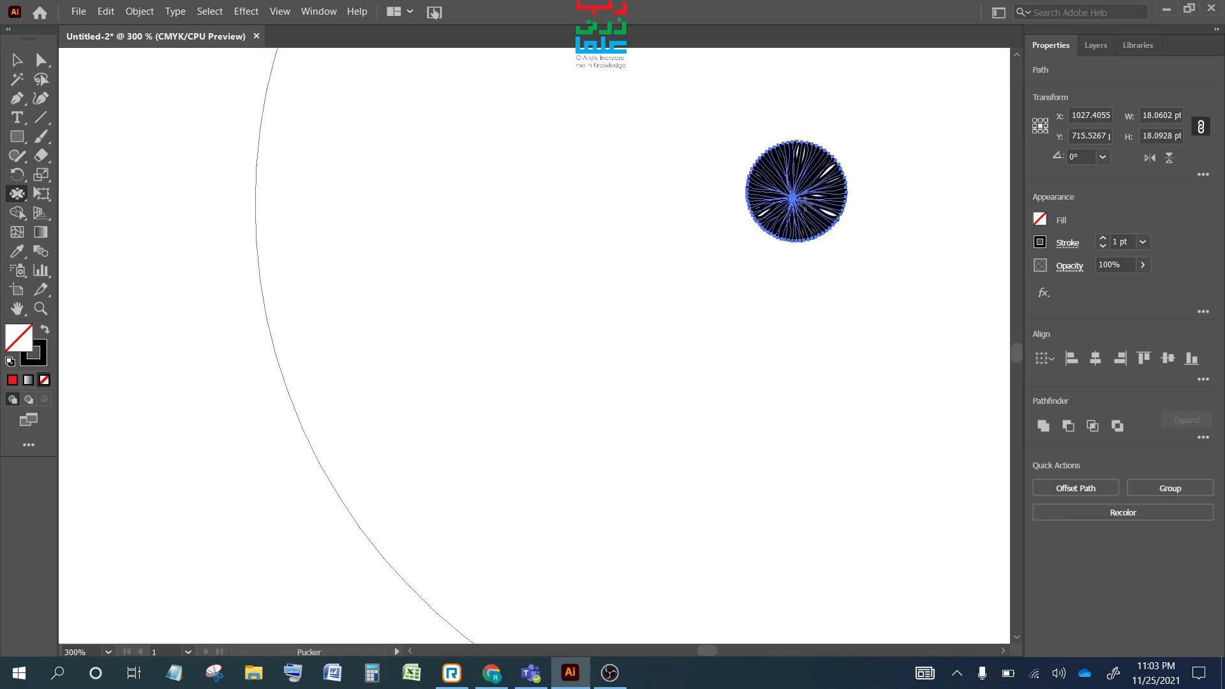
{"action": "scroll", "coordinate": [809, 214], "scroll_direction": "up", "scroll_amount": 1}
{"action": "scroll", "coordinate": [811, 217], "scroll_direction": "up", "scroll_amount": 1}
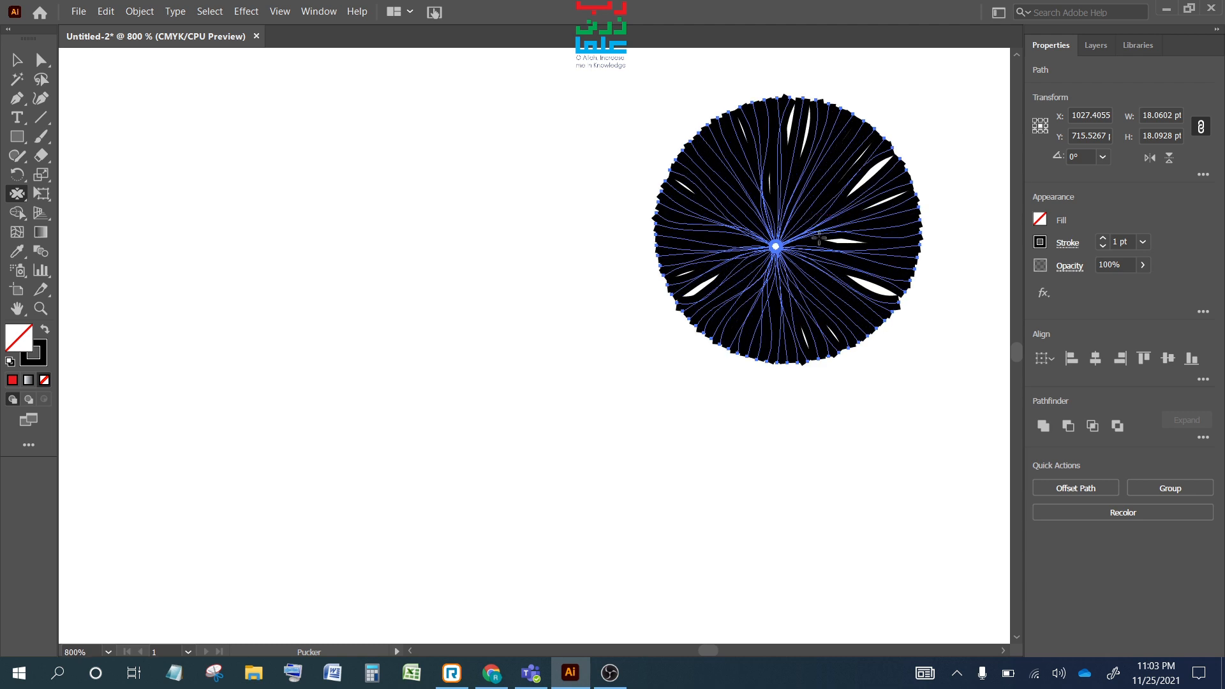
{"action": "scroll", "coordinate": [819, 239], "scroll_direction": "down", "scroll_amount": 1}
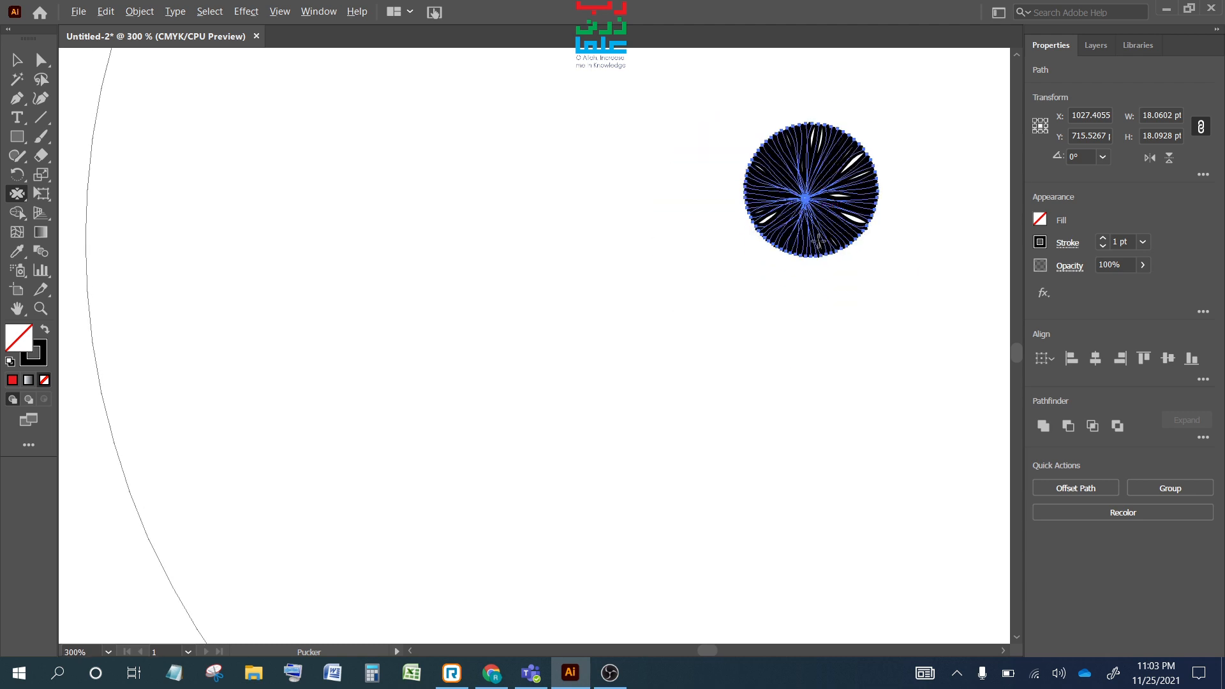
{"action": "scroll", "coordinate": [798, 255], "scroll_direction": "down", "scroll_amount": 2}
{"action": "scroll", "coordinate": [793, 261], "scroll_direction": "down", "scroll_amount": 1}
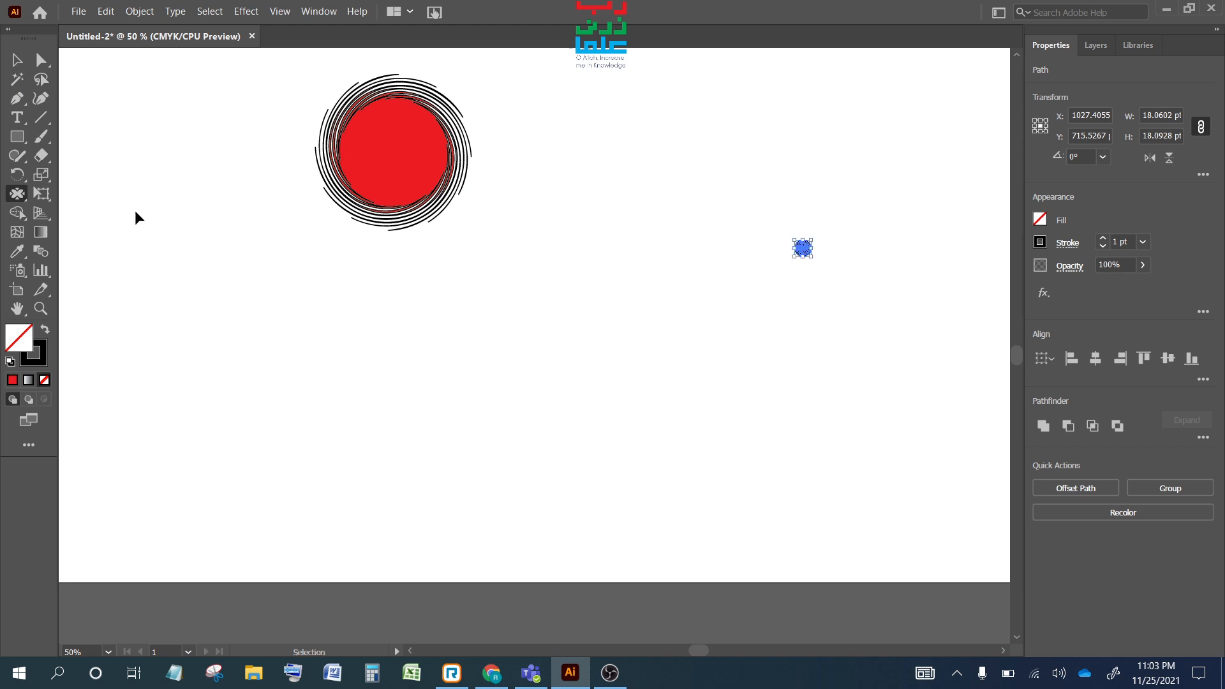
{"action": "key", "text": "ctrl+z"}
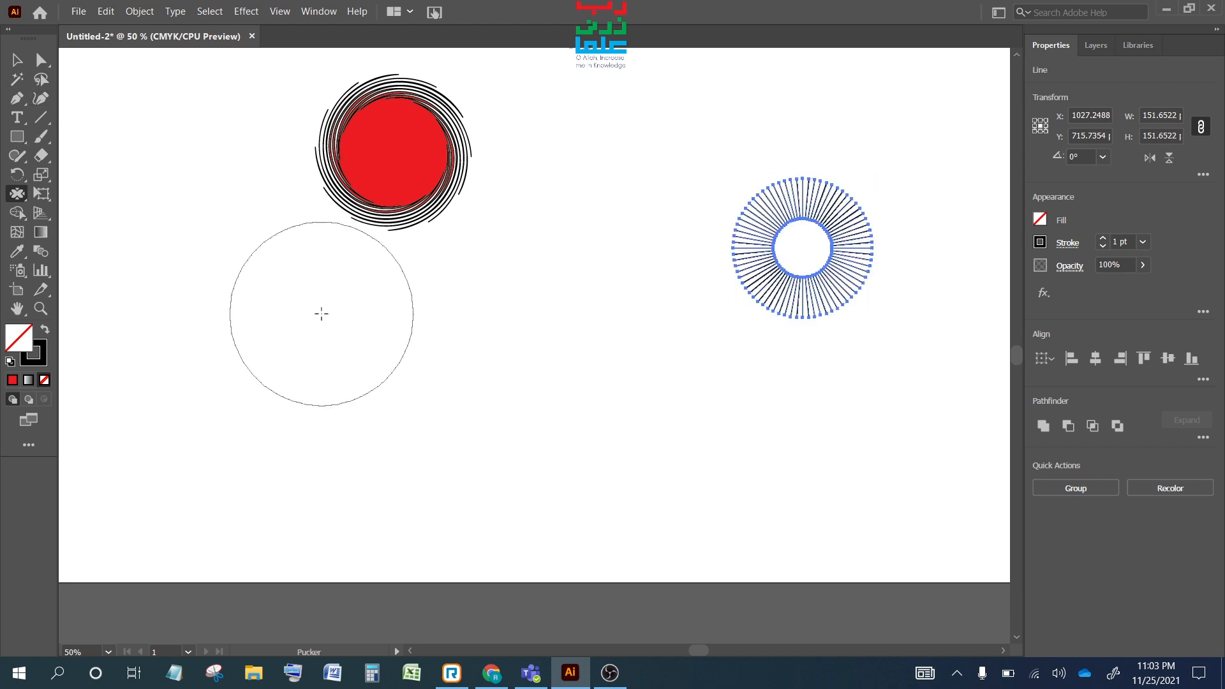
- Draw a closed triangle about 39 pt wide and 66 pt tall with the Pen tool between the red circle and the line ring
{"action": "left_click", "coordinate": [14, 64]}
{"action": "left_click", "coordinate": [703, 384]}
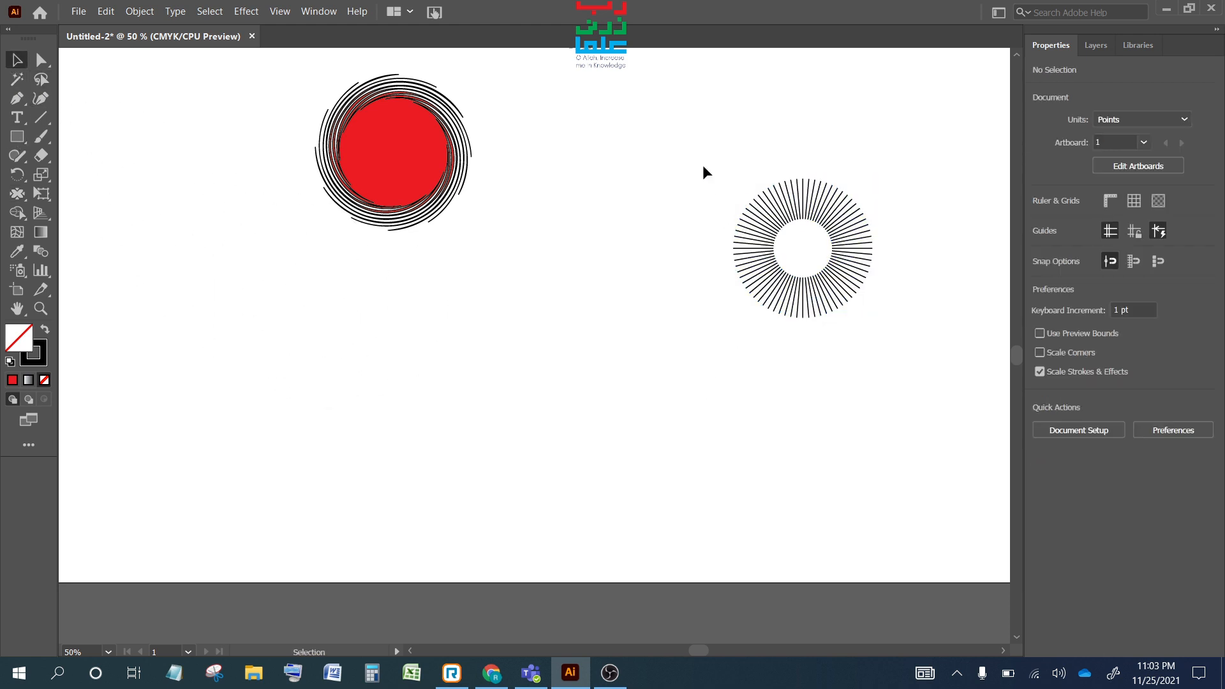
{"action": "left_click_drag", "start_coordinate": [700, 151], "coordinate": [901, 362]}
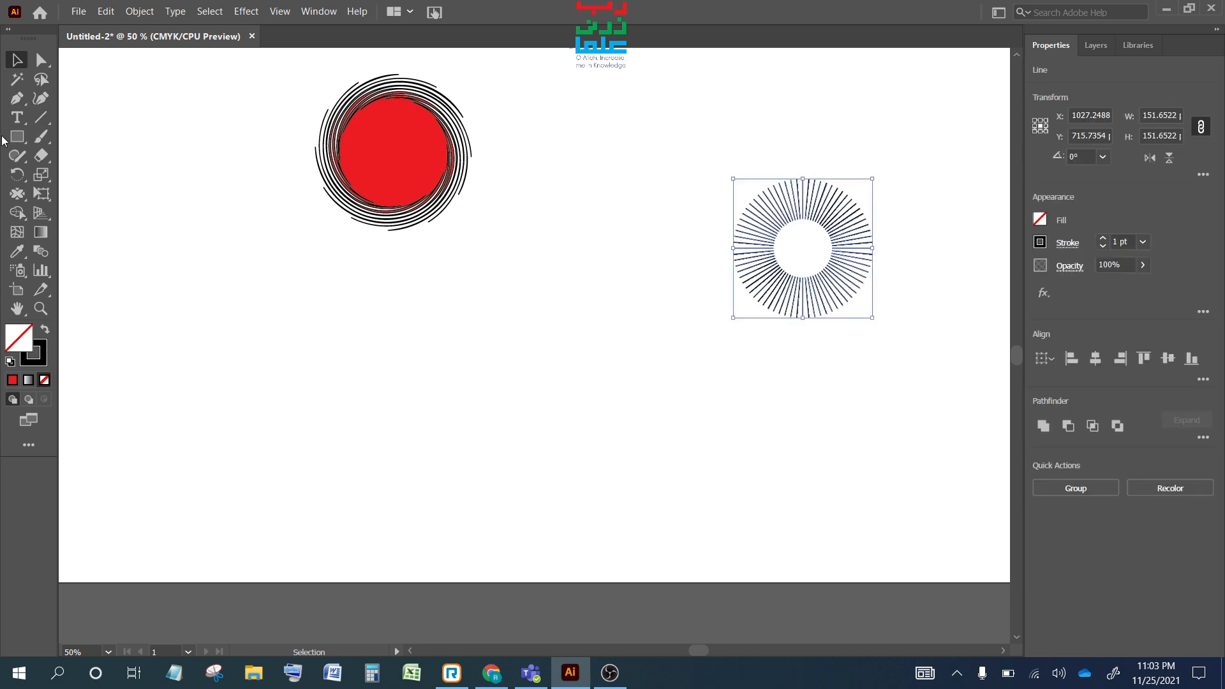
{"action": "left_click", "coordinate": [15, 101]}
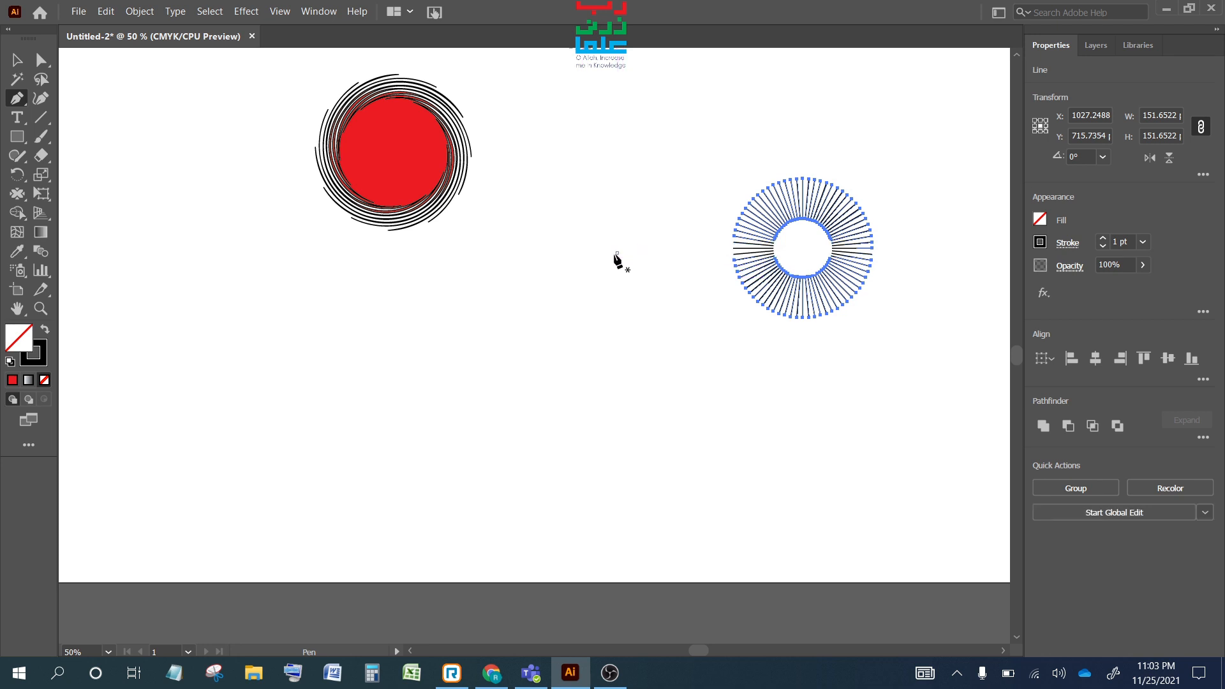
{"action": "left_click", "coordinate": [617, 252]}
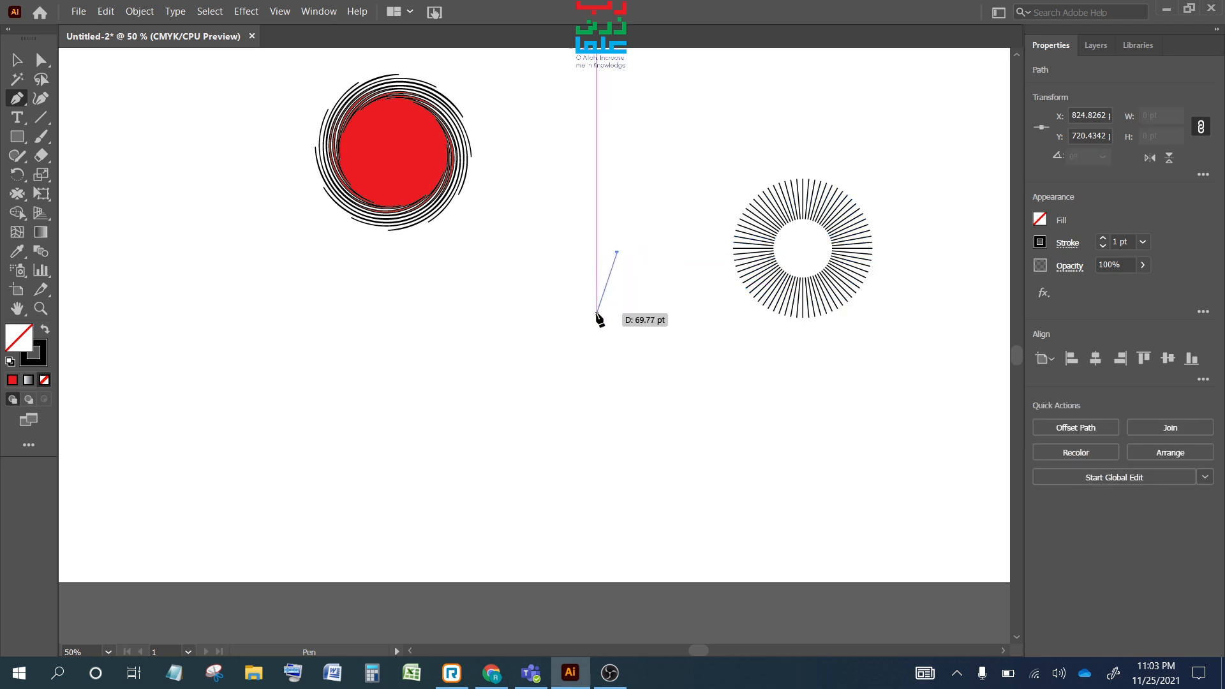
{"action": "left_click", "coordinate": [597, 313]}
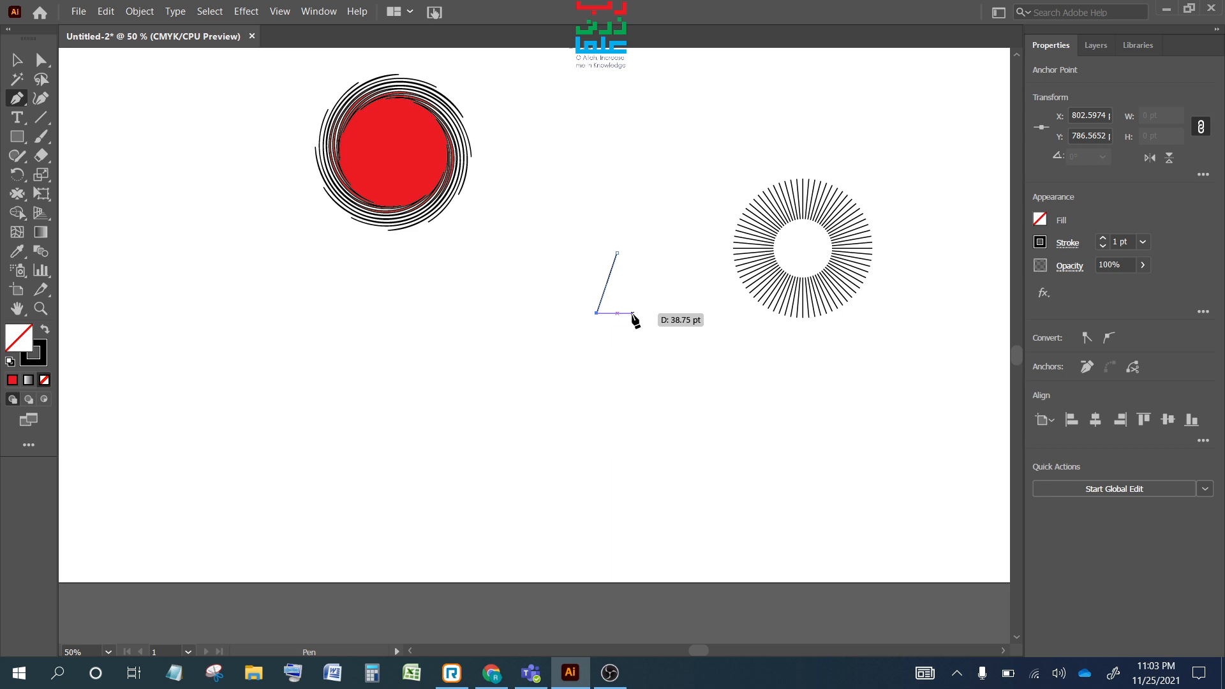
{"action": "left_click", "coordinate": [632, 314]}
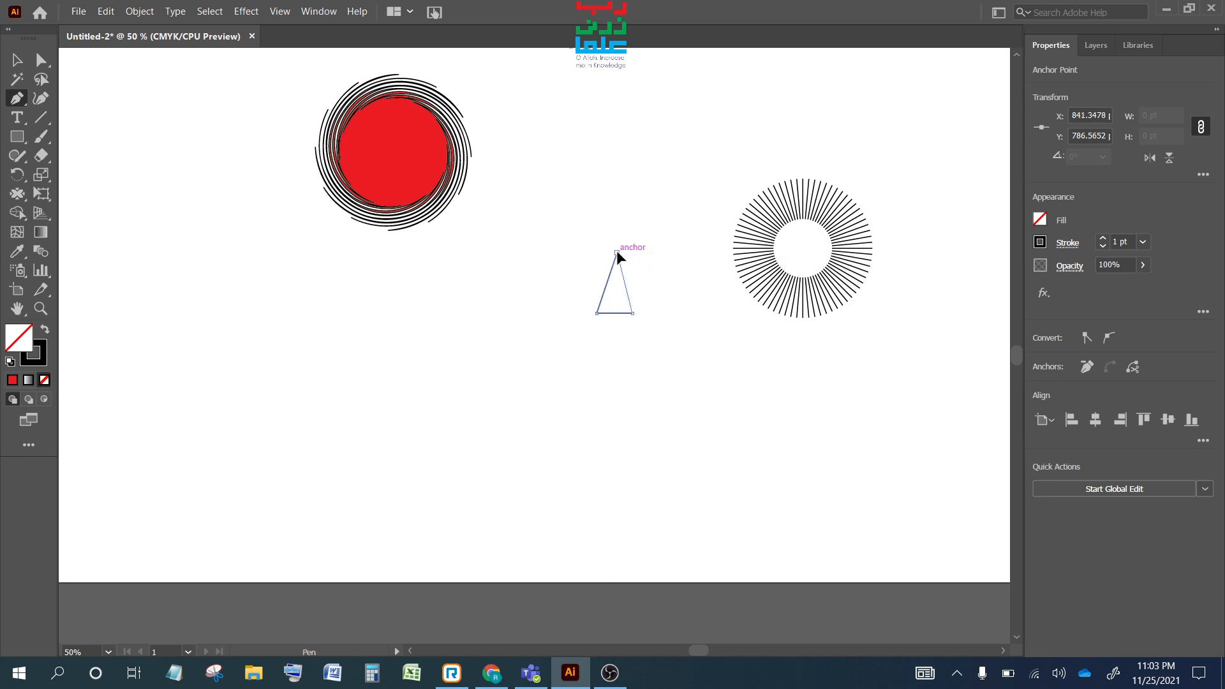
{"action": "left_click", "coordinate": [616, 253]}
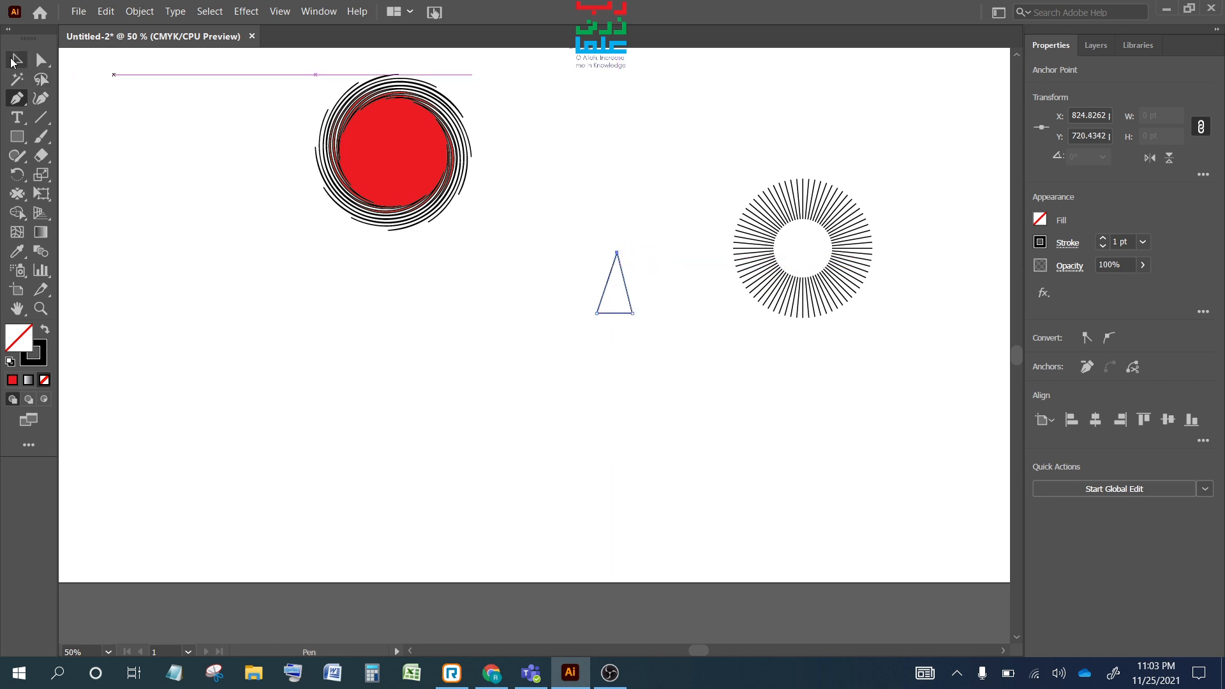
- Fill the triangle with black and narrow it to about 22 pt wide
{"action": "left_click", "coordinate": [12, 60]}
{"action": "left_click", "coordinate": [1038, 219]}
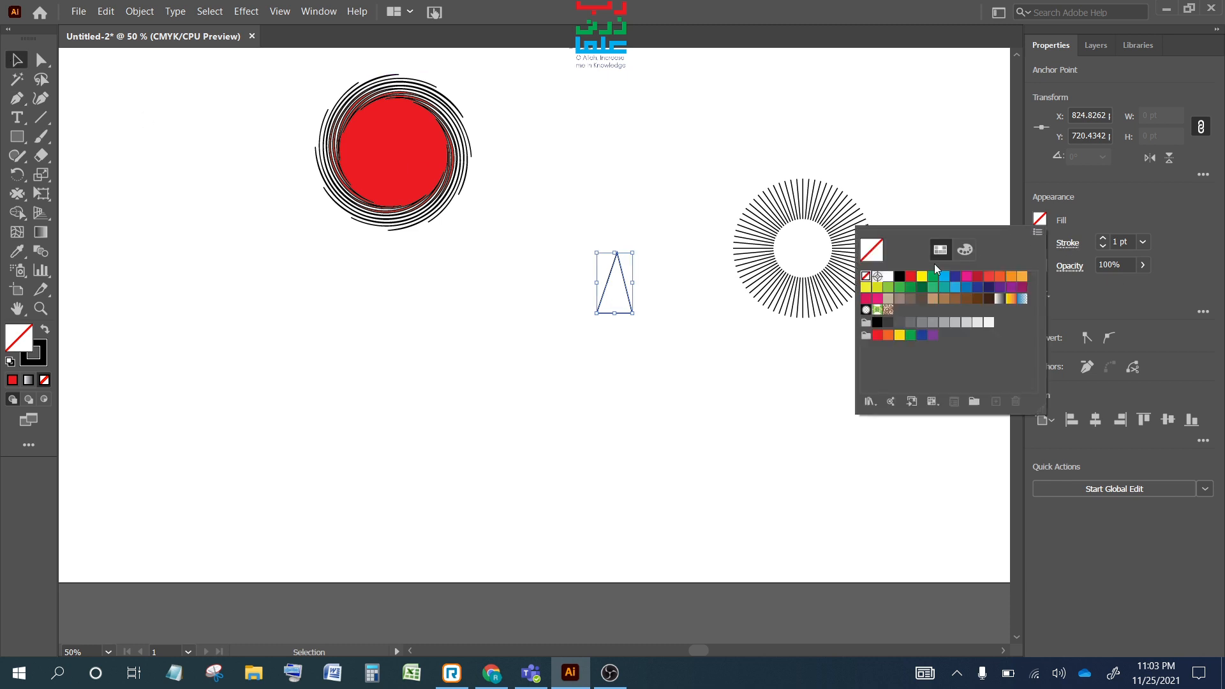
{"action": "left_click", "coordinate": [899, 278]}
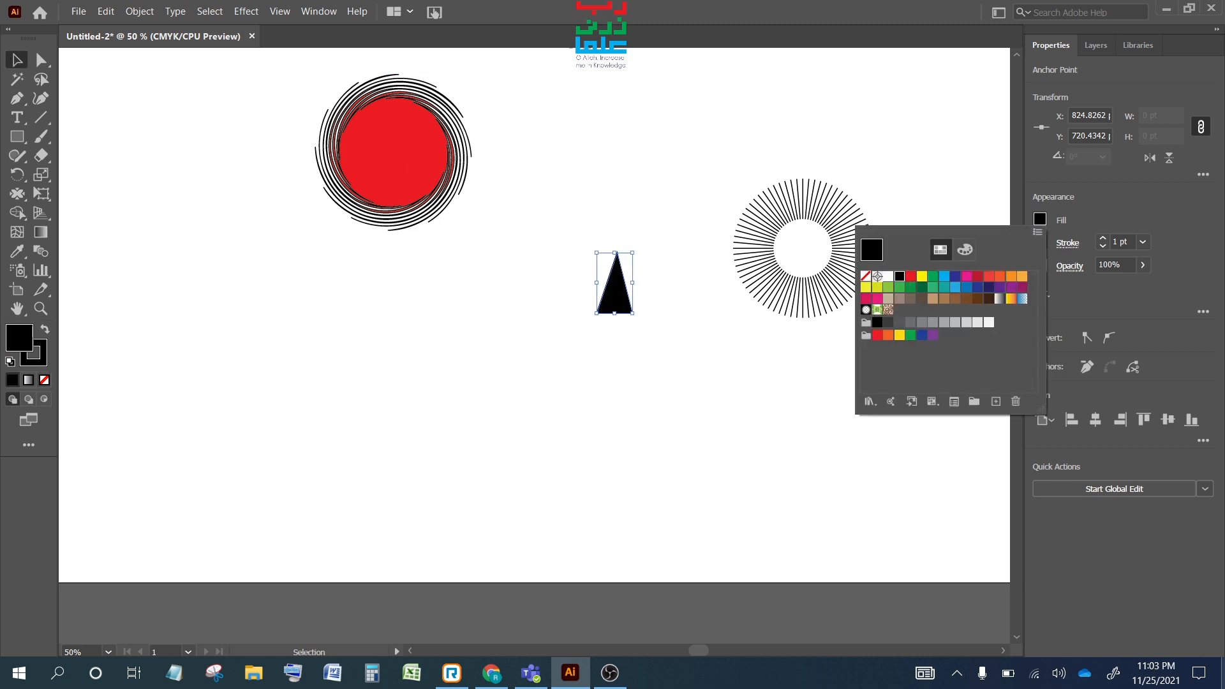
{"action": "left_click", "coordinate": [633, 285]}
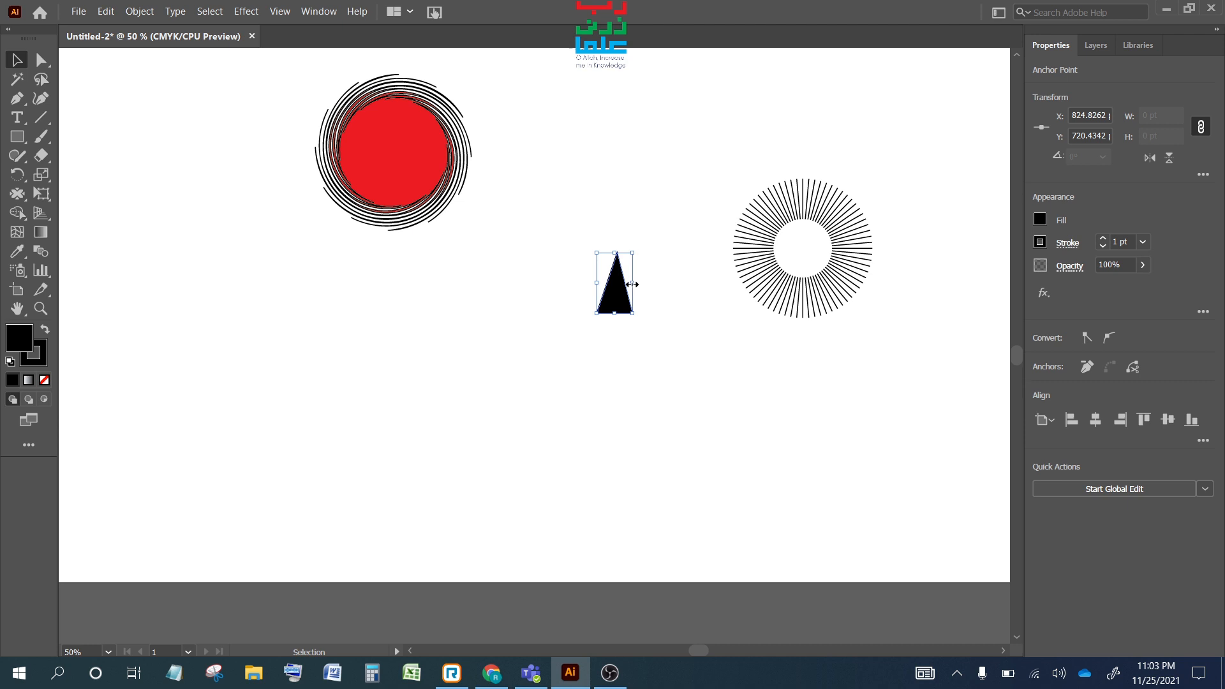
{"action": "left_click_drag", "start_coordinate": [633, 284], "coordinate": [592, 287]}
{"action": "left_click", "coordinate": [626, 370]}
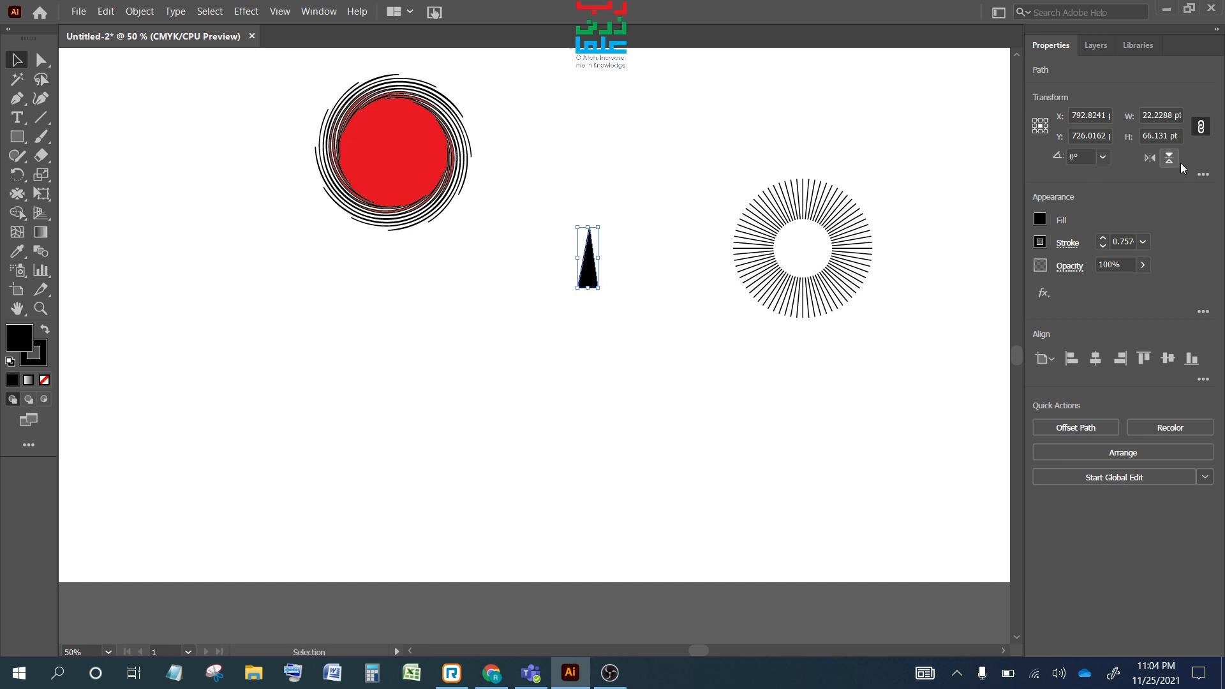
- Flip the black triangle vertically and move it to the open area below and right of the red circle
{"action": "left_click", "coordinate": [1171, 159]}
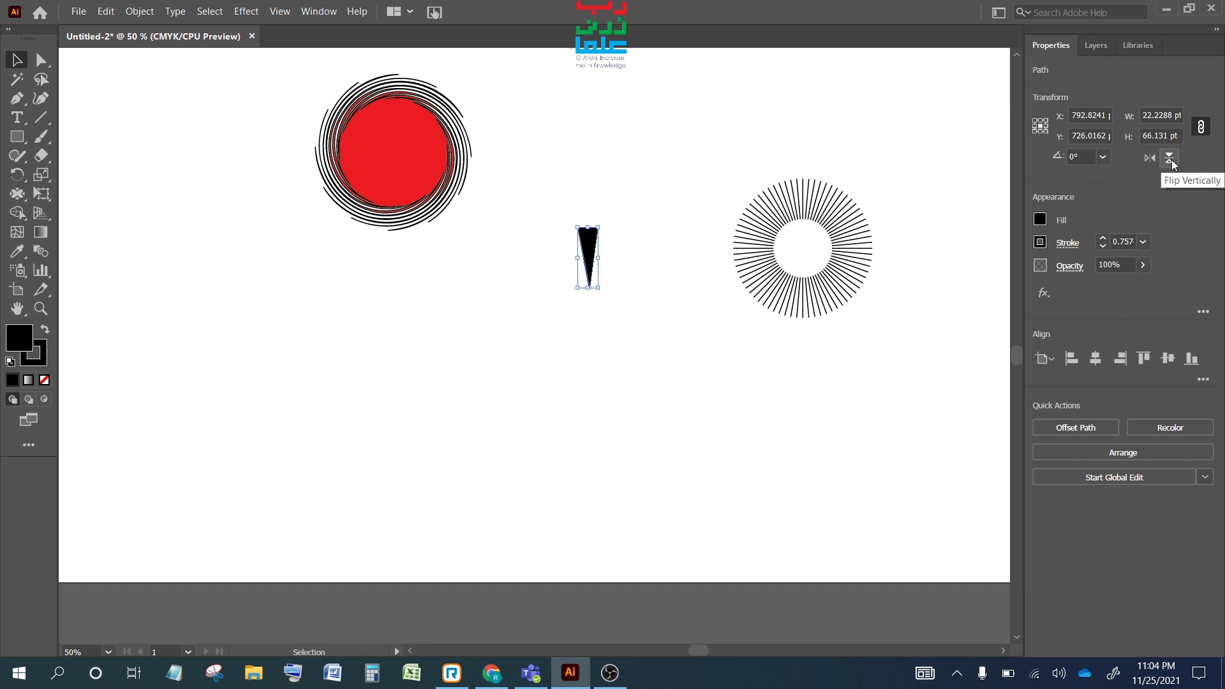
{"action": "left_click", "coordinate": [600, 238]}
{"action": "left_click_drag", "start_coordinate": [581, 269], "coordinate": [514, 333]}
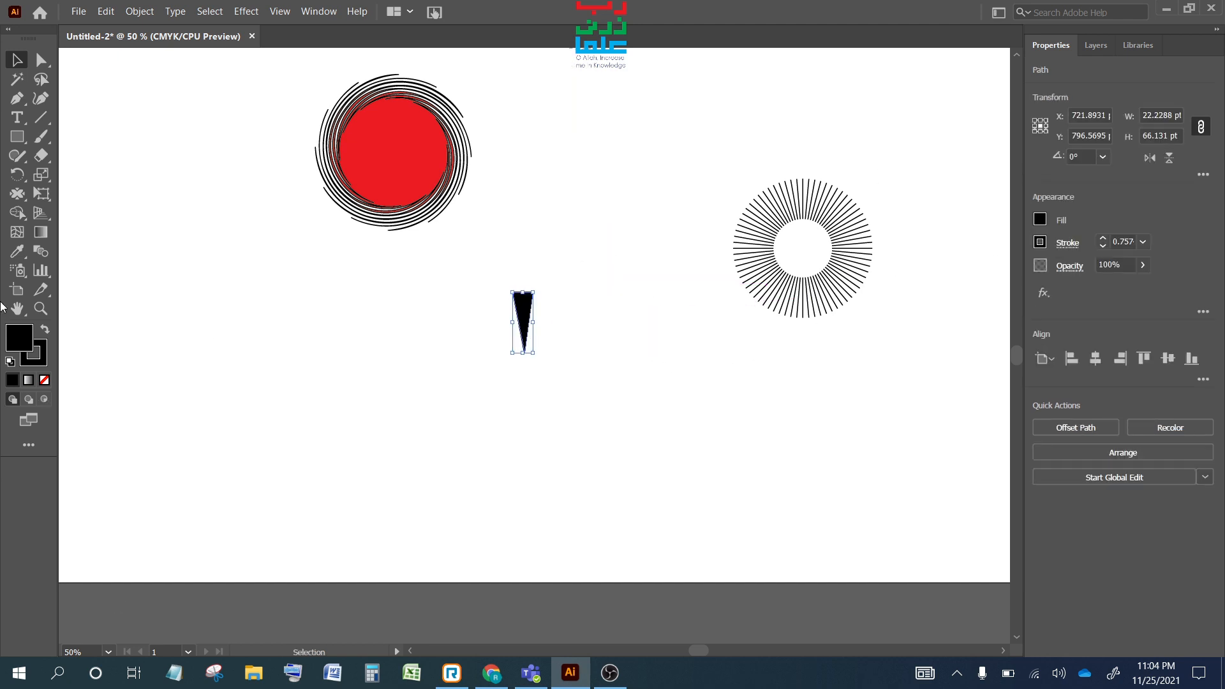
- Rotate copies of the black triangle around its lower tip at 30° intervals until they form a full circle
{"action": "left_click", "coordinate": [17, 175]}
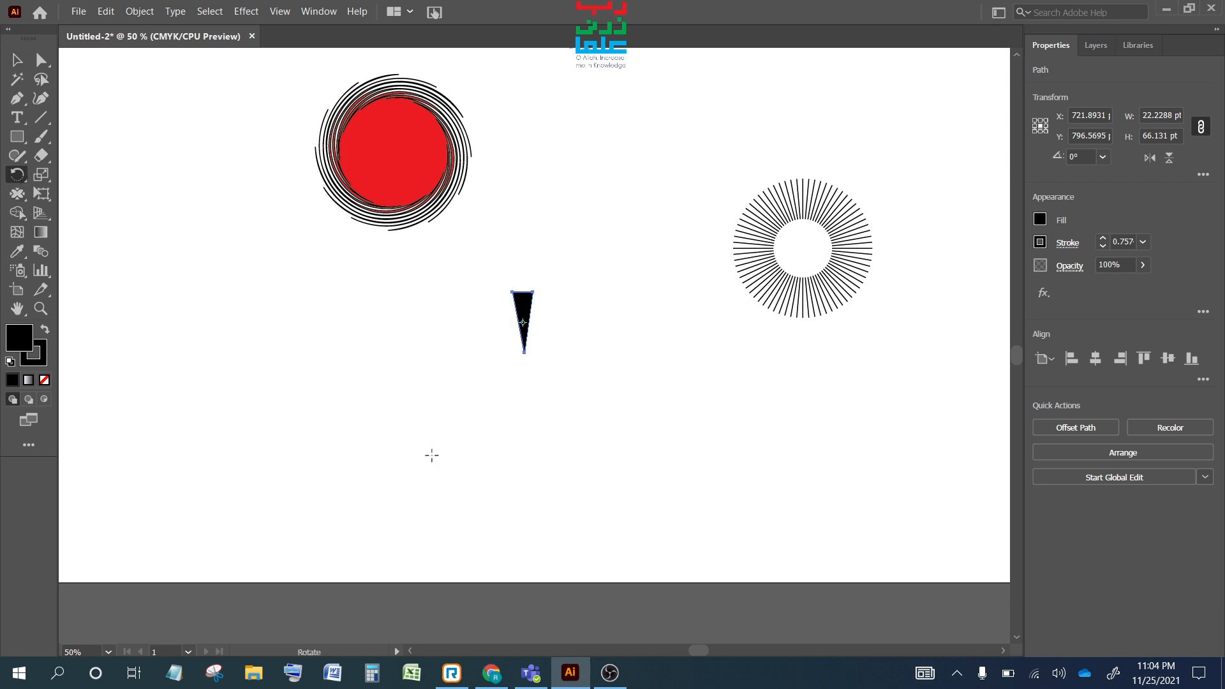
{"action": "left_click", "coordinate": [524, 355], "text": "alt"}
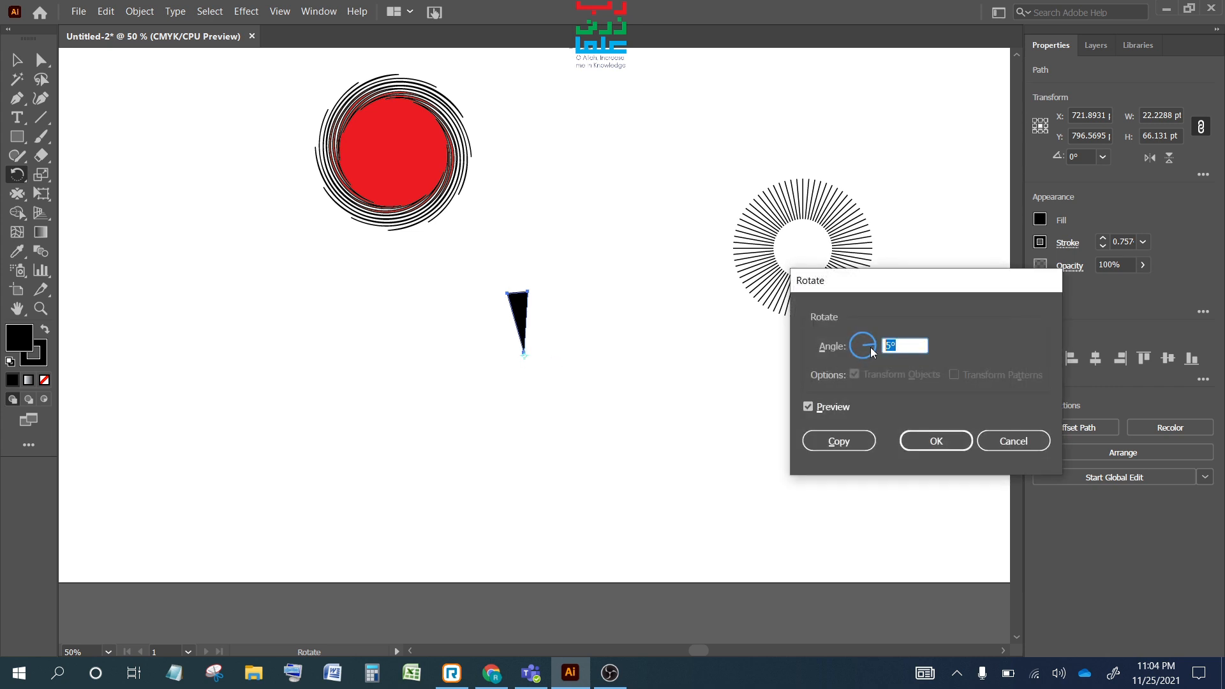
{"action": "type", "text": "360"}
{"action": "left_click", "coordinate": [840, 441]}
{"action": "key", "text": "ctrl+d"}
{"action": "key", "text": "ctrl+d"}
{"action": "key", "text": "ctrl+d"}
{"action": "key", "text": "ctrl+d"}
{"action": "key", "text": "ctrl+d"}
{"action": "key", "text": "ctrl+d"}
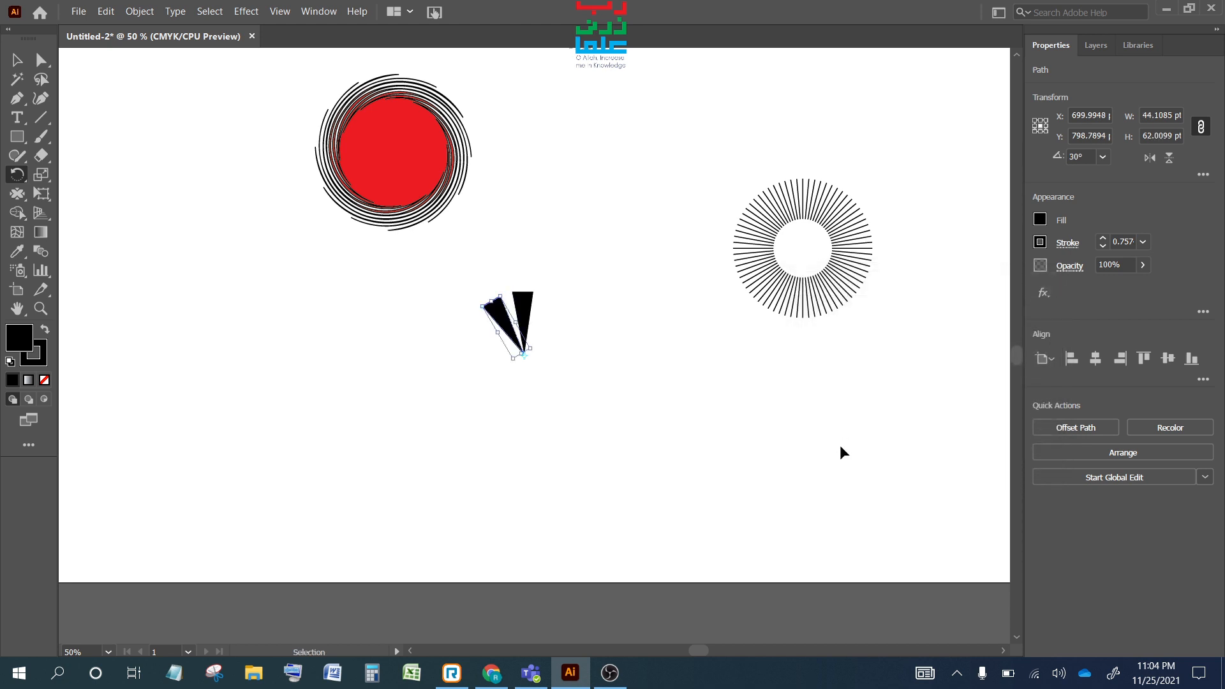
{"action": "key", "text": "ctrl+d"}
{"action": "key", "text": "ctrl+d"}
{"action": "key", "text": "ctrl+d"}
{"action": "key", "text": "ctrl+d"}
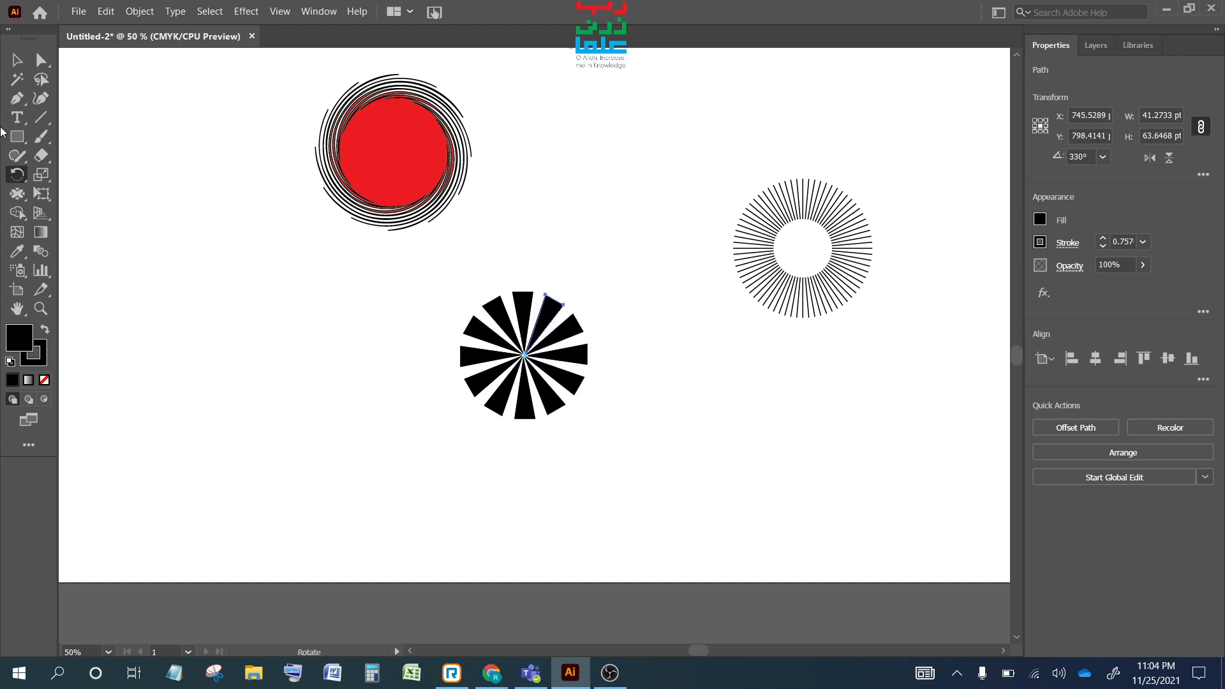
- Select the whole wheel of black triangles and place a copy of it in the open area to its left
{"action": "left_click", "coordinate": [17, 60]}
{"action": "left_click", "coordinate": [319, 410]}
{"action": "left_click_drag", "start_coordinate": [445, 258], "coordinate": [673, 503]}
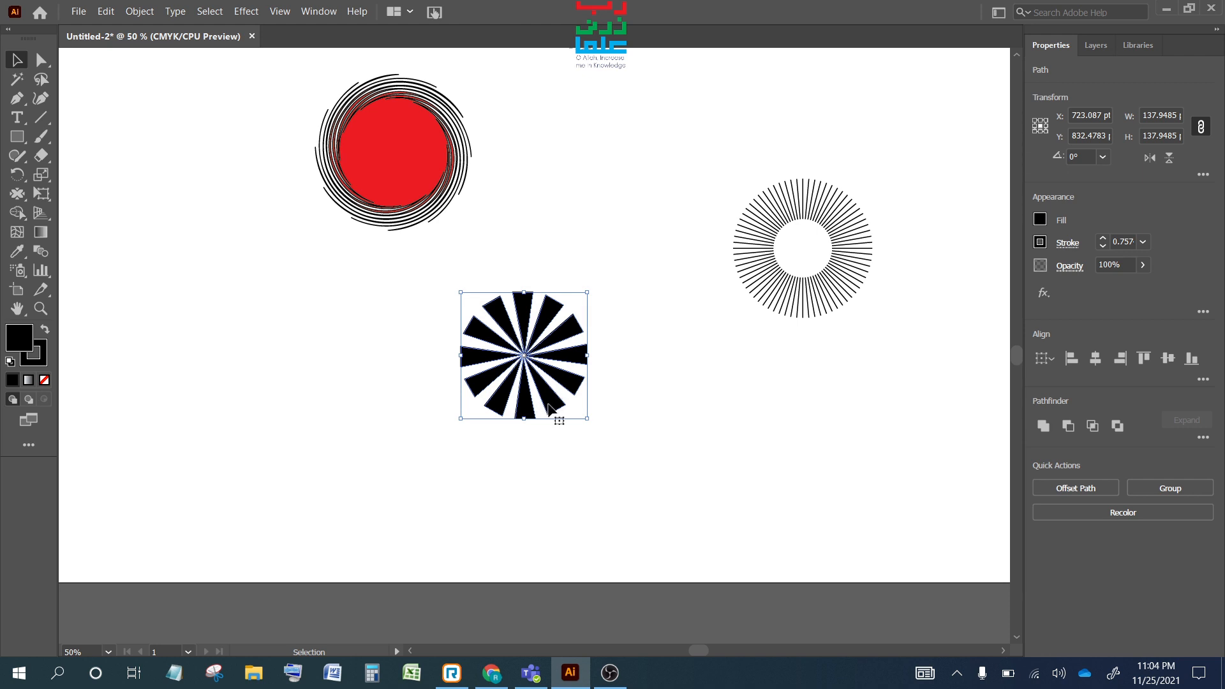
{"action": "left_click_drag", "start_coordinate": [548, 404], "coordinate": [258, 397]}
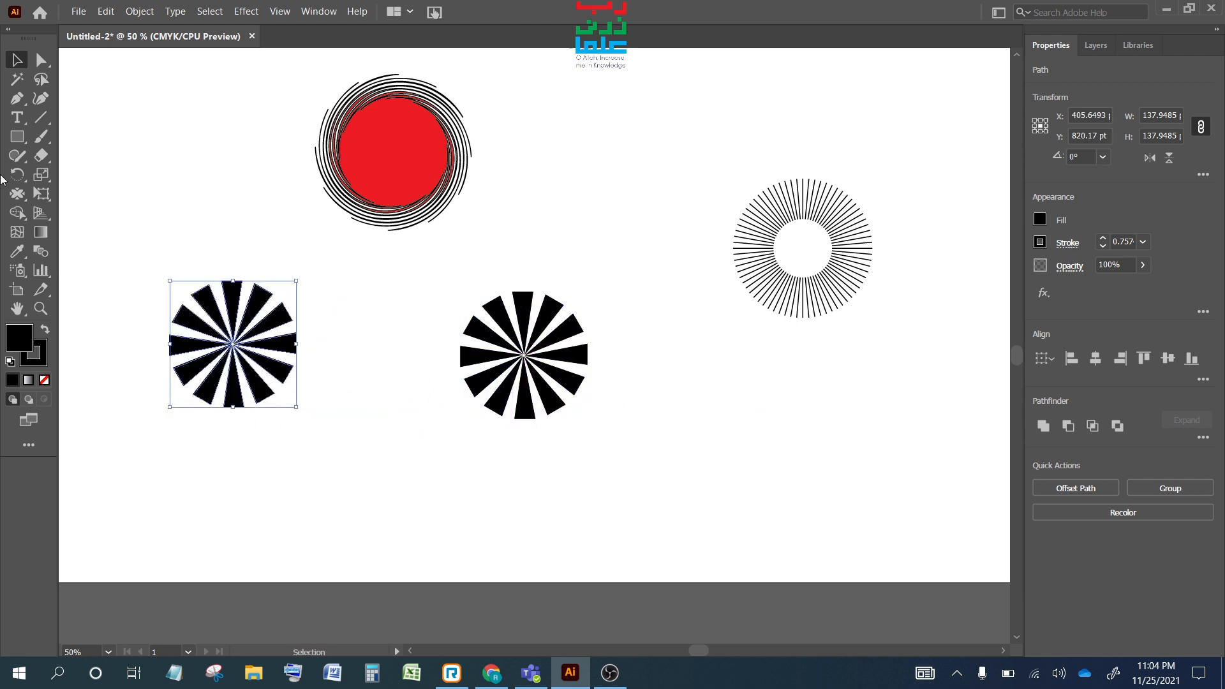
- Twirl the copied wheel from its centre with the Twirl tool and undo the last bit of twirling
{"action": "left_click", "coordinate": [19, 196]}
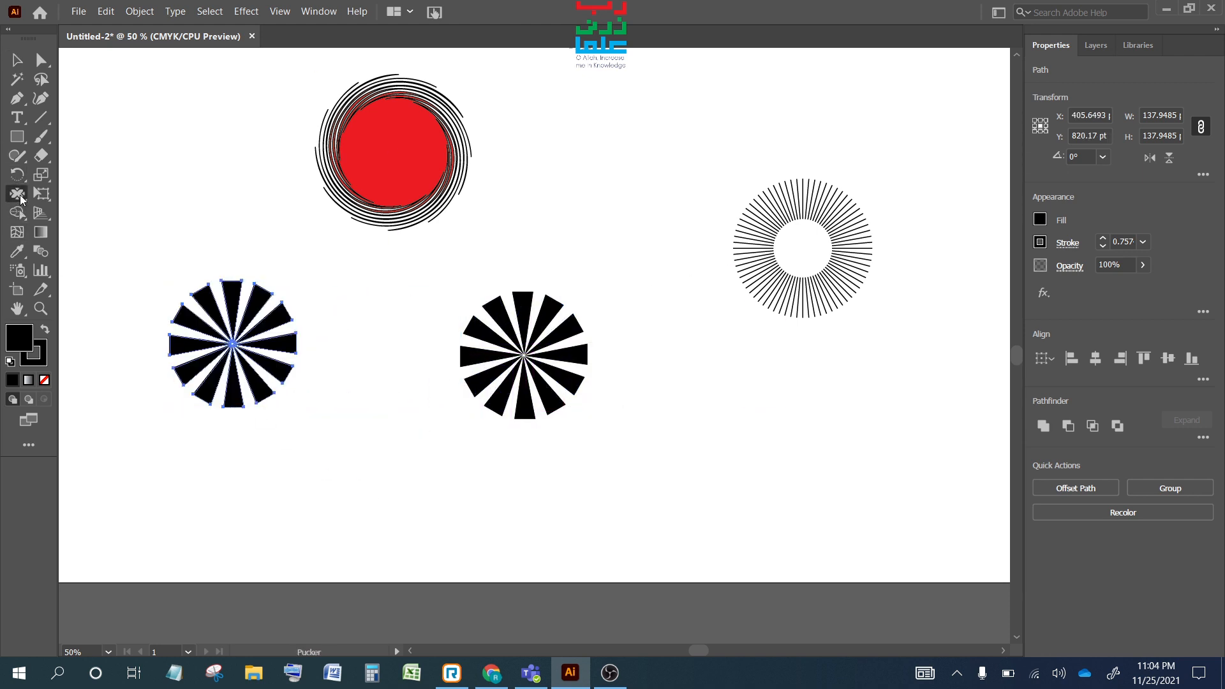
{"action": "left_click", "coordinate": [20, 197]}
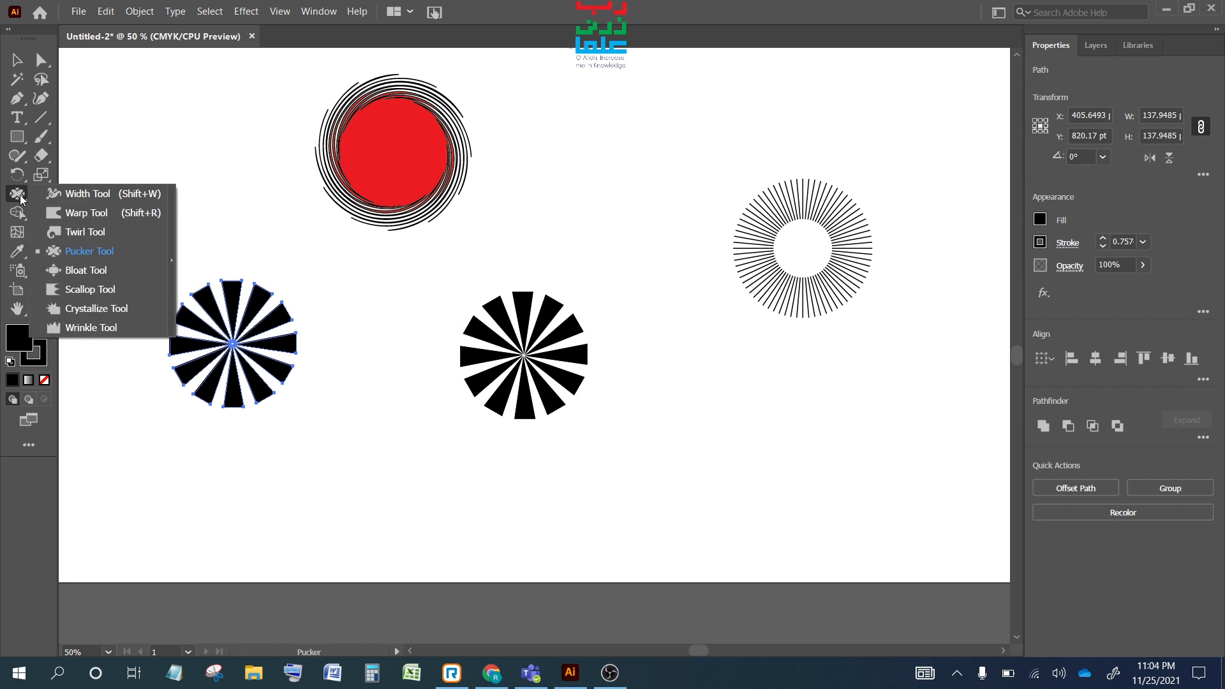
{"action": "left_click", "coordinate": [81, 231]}
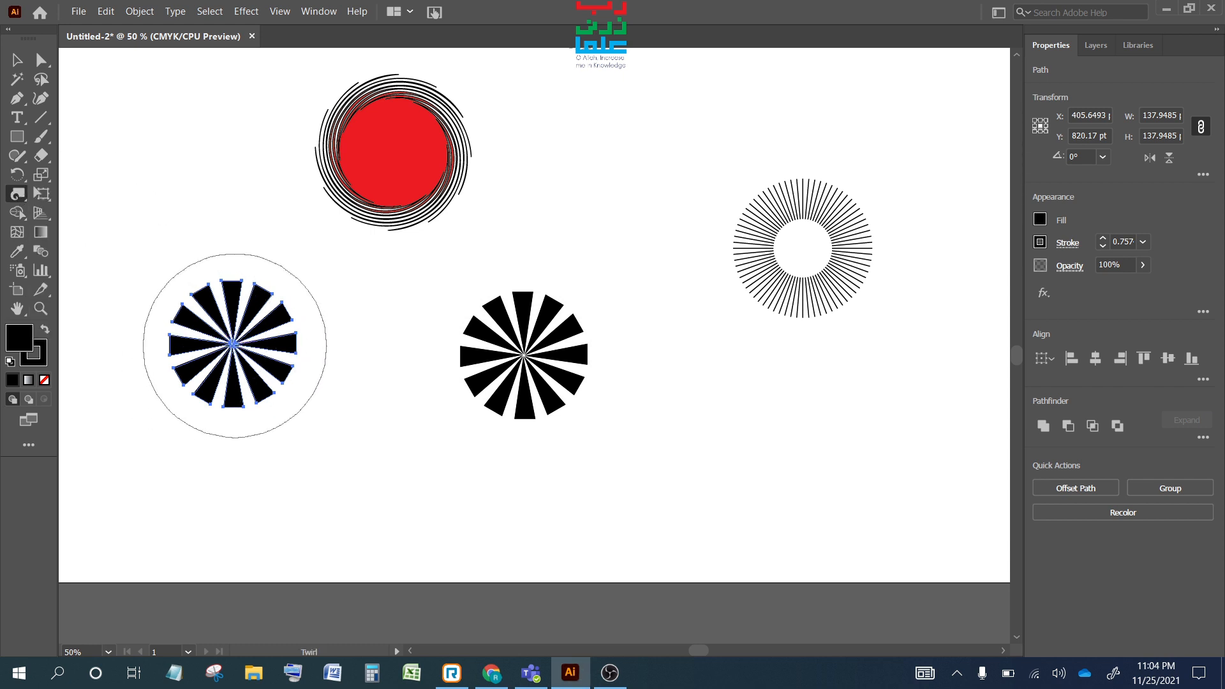
{"action": "left_click_drag", "start_coordinate": [234, 344], "coordinate": [235, 344]}
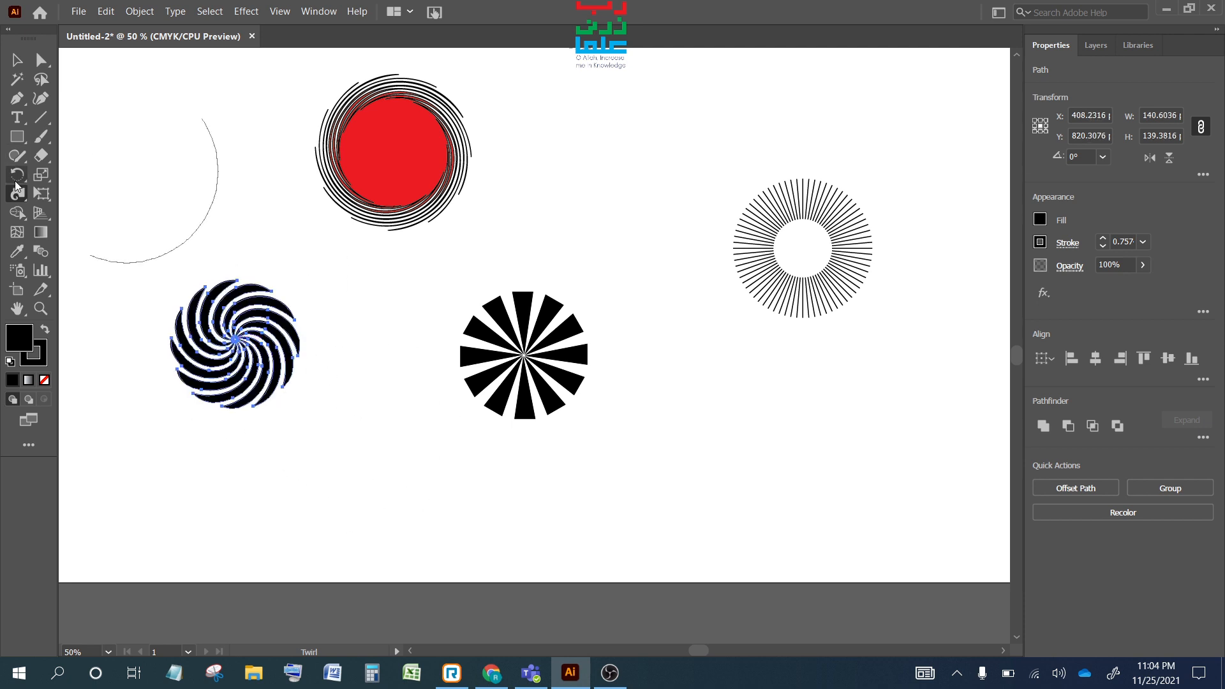
{"action": "key", "text": "ctrl+z"}
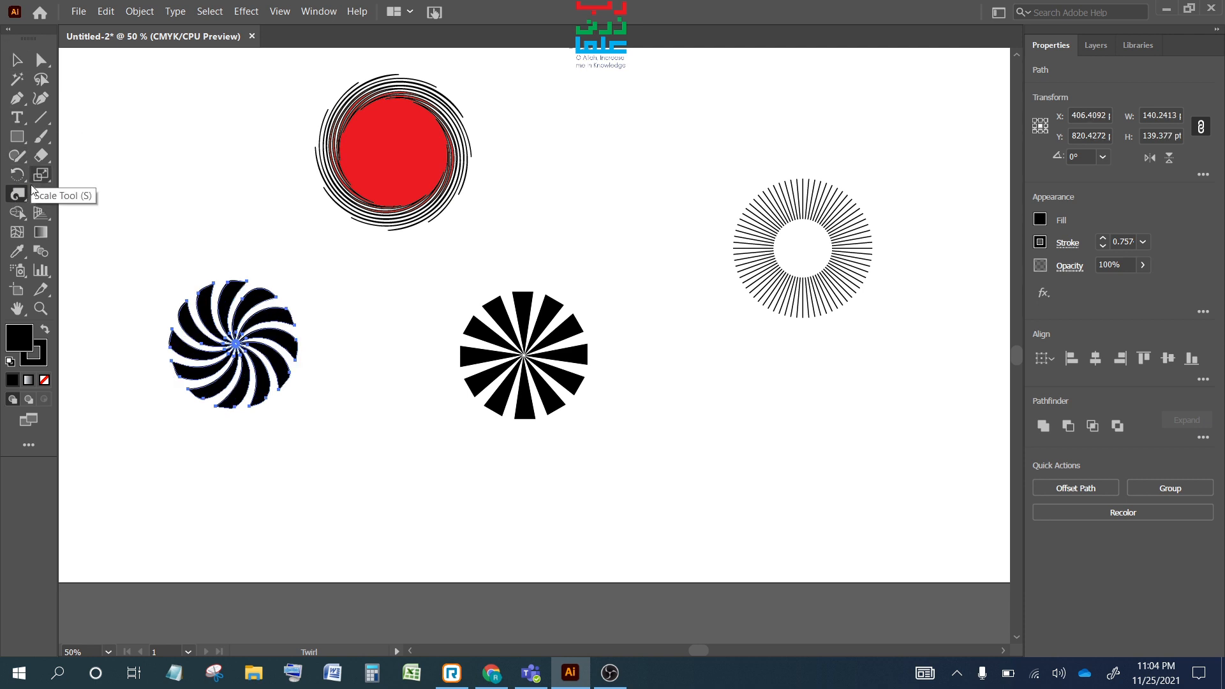
- Try the Scallop tool on the twirled wheel, and undo both the scallop and the twirl
{"action": "left_click", "coordinate": [24, 190]}
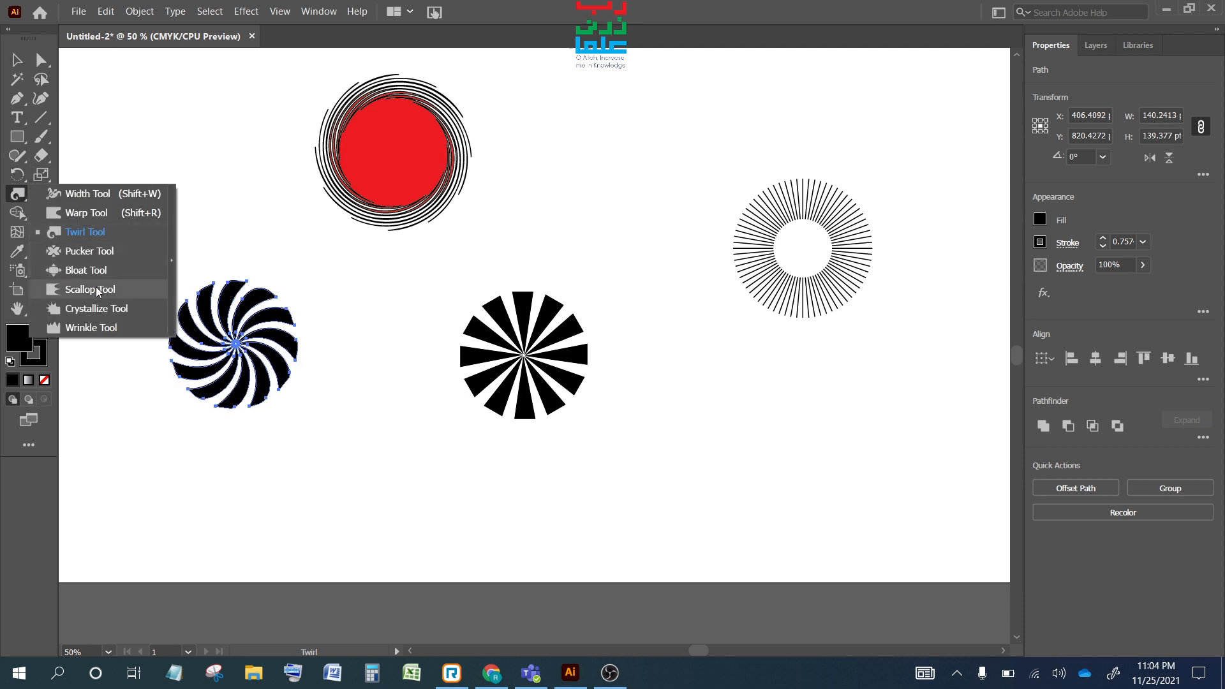
{"action": "left_click", "coordinate": [97, 290]}
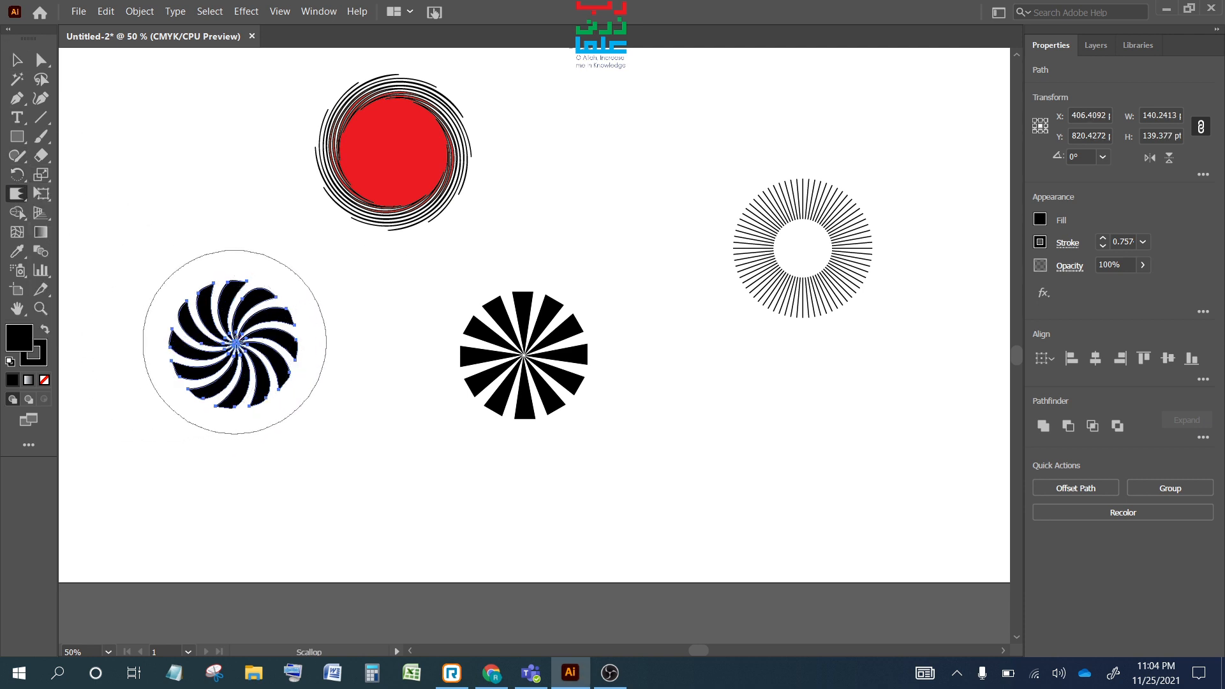
{"action": "left_click", "coordinate": [235, 342]}
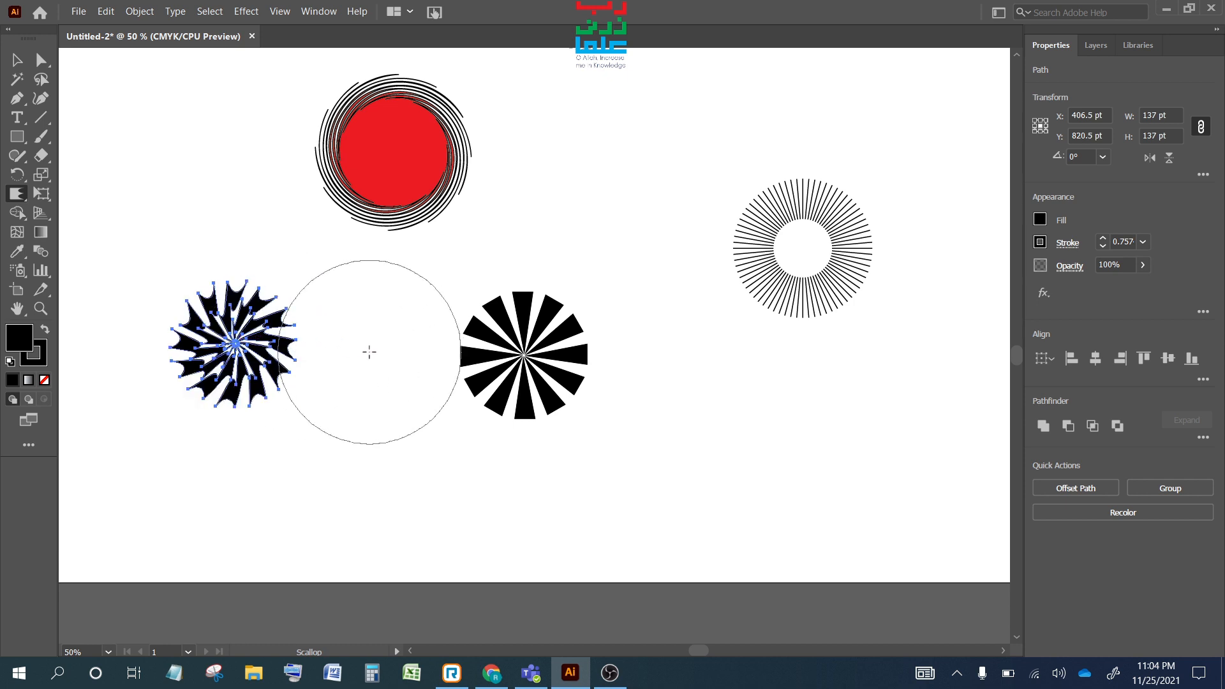
{"action": "key", "text": "ctrl+z"}
{"action": "key", "text": "ctrl+z"}
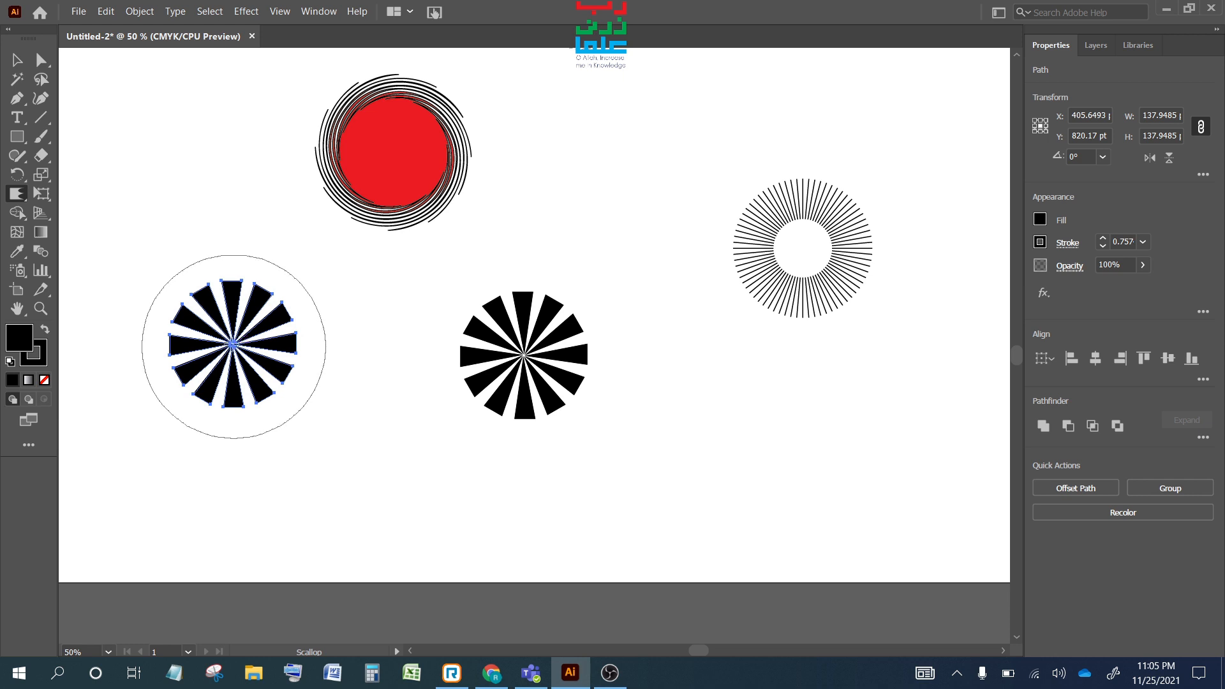
- Scallop the untwirled left wheel from its centre and deselect it
{"action": "left_click", "coordinate": [234, 346]}
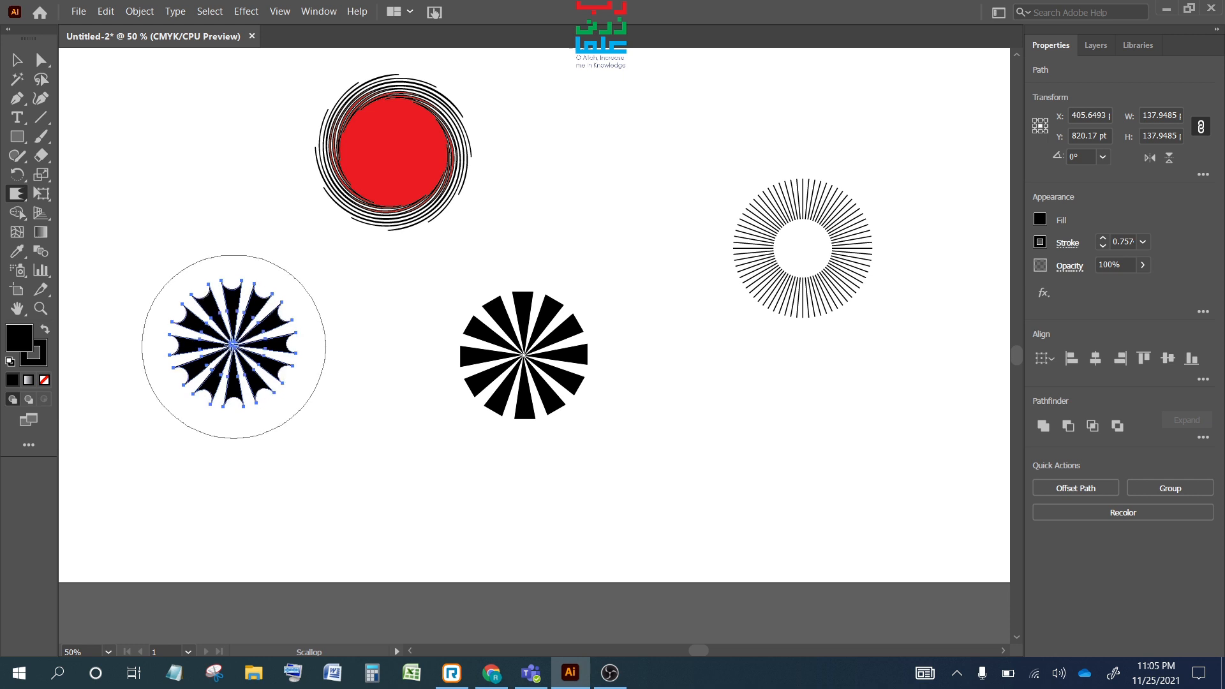
{"action": "left_click", "coordinate": [17, 60]}
{"action": "left_click", "coordinate": [332, 464]}
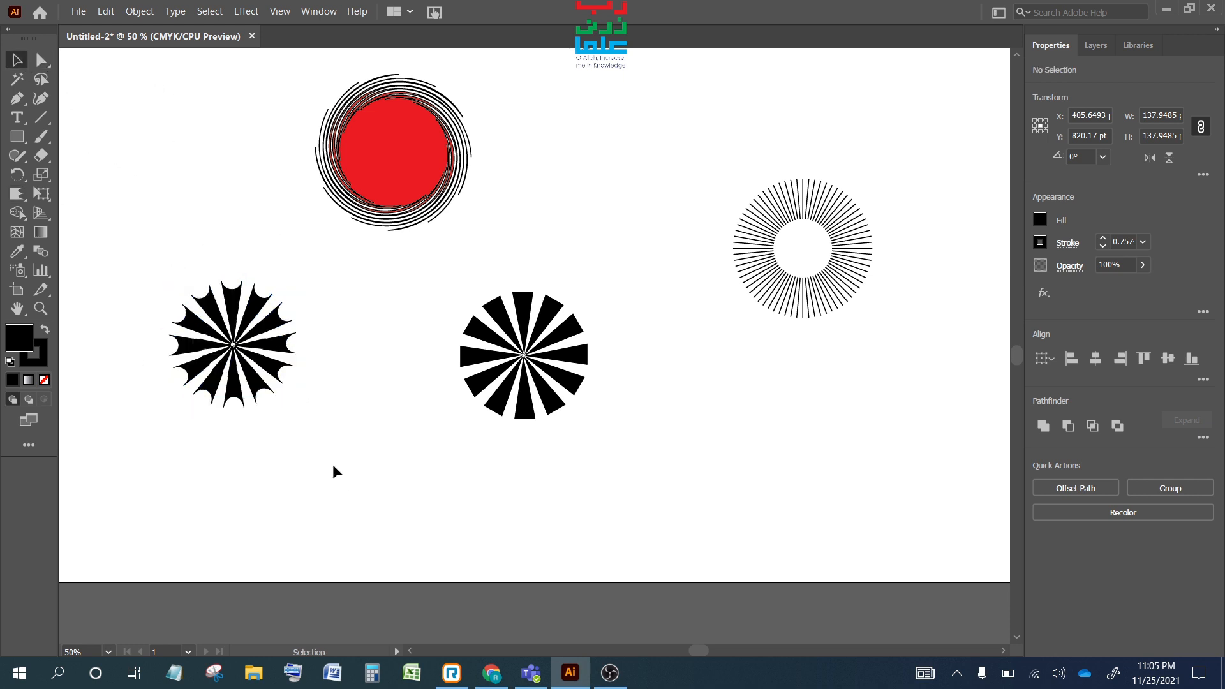
- Copy the scalloped wheel to the open area left of the red circle and twirl the copy from its centre
{"action": "left_click_drag", "start_coordinate": [123, 253], "coordinate": [318, 442]}
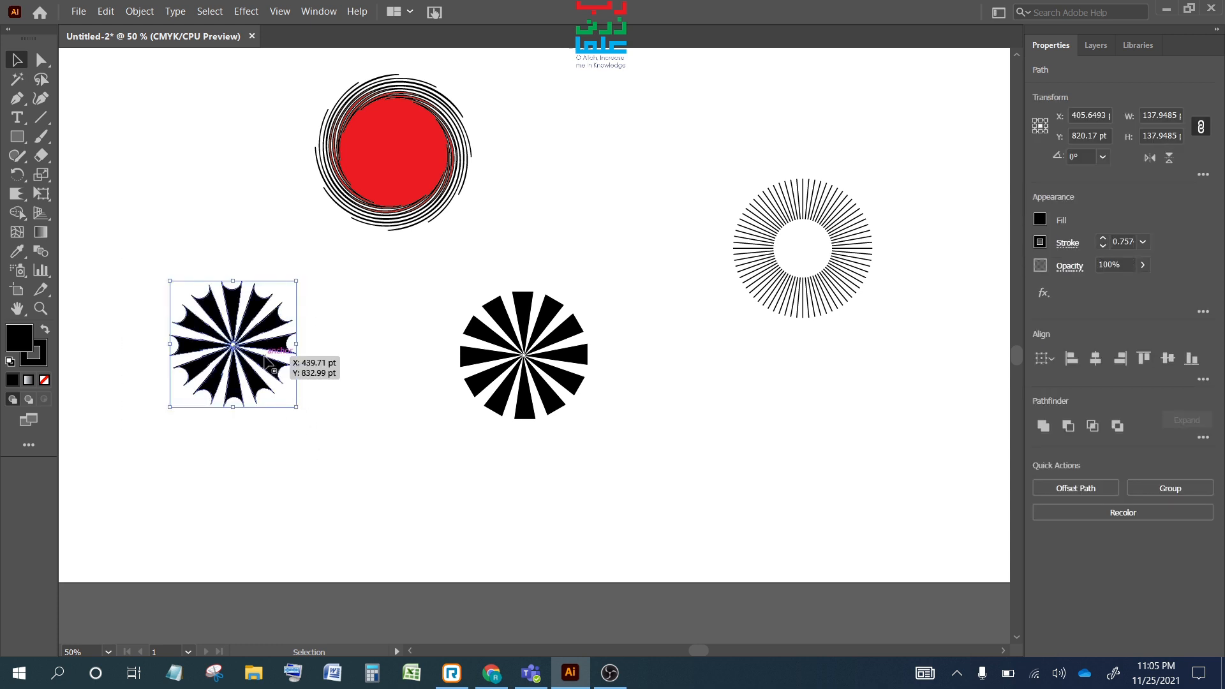
{"action": "left_click_drag", "start_coordinate": [265, 360], "coordinate": [208, 210]}
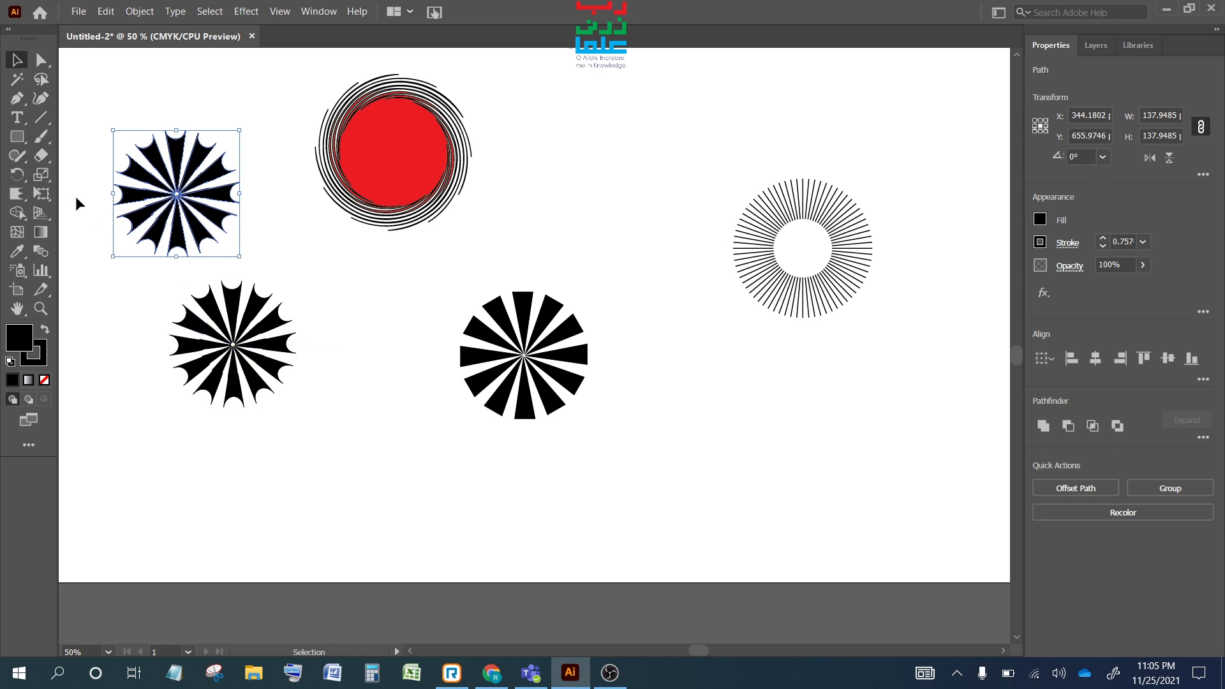
{"action": "left_click", "coordinate": [18, 193]}
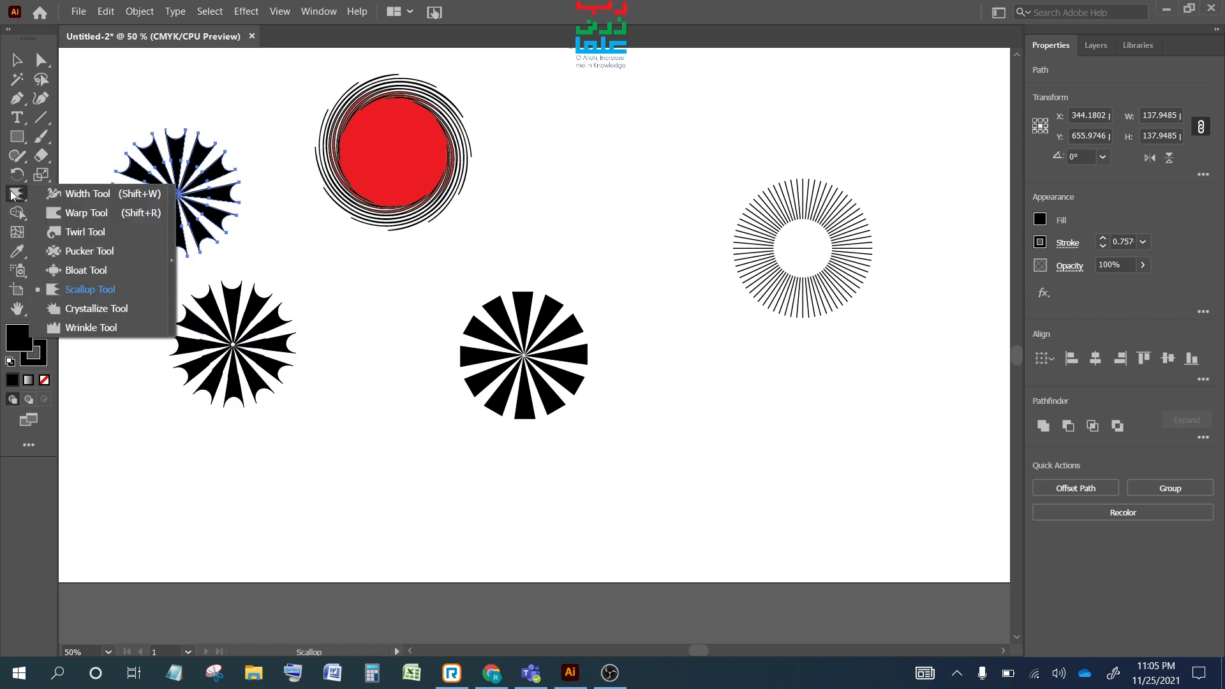
{"action": "left_click", "coordinate": [71, 232]}
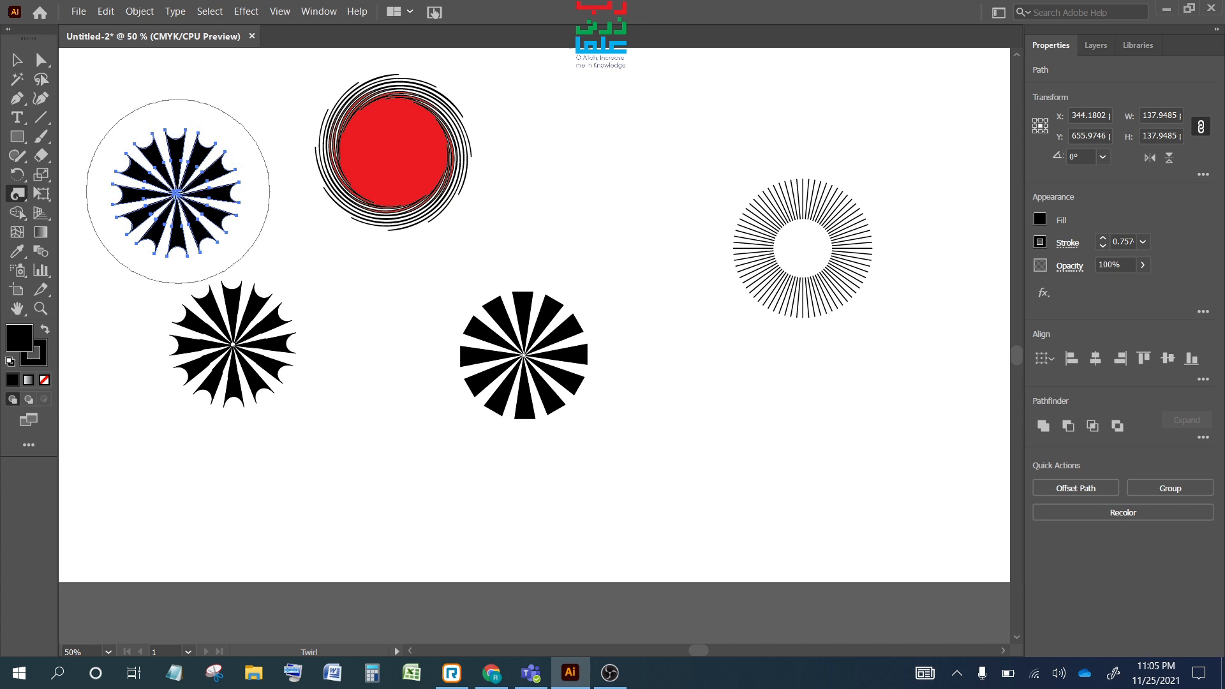
{"action": "left_click_drag", "start_coordinate": [178, 192], "coordinate": [178, 191]}
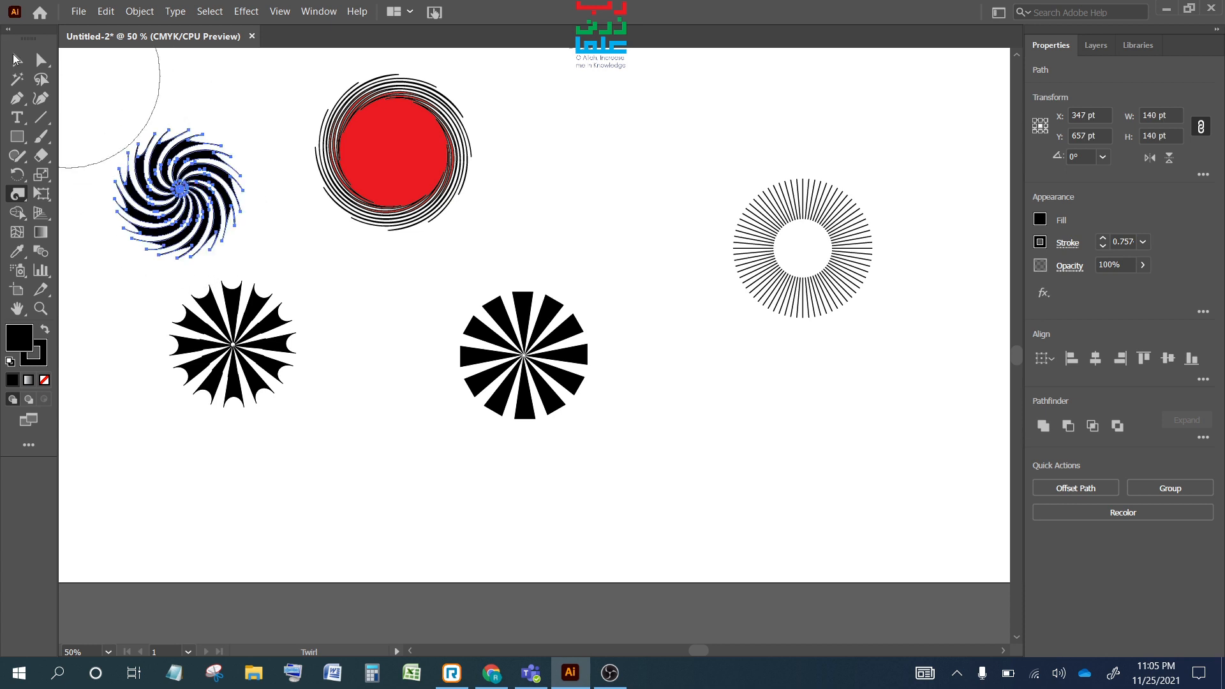
{"action": "left_click", "coordinate": [17, 59]}
{"action": "left_click", "coordinate": [296, 267]}
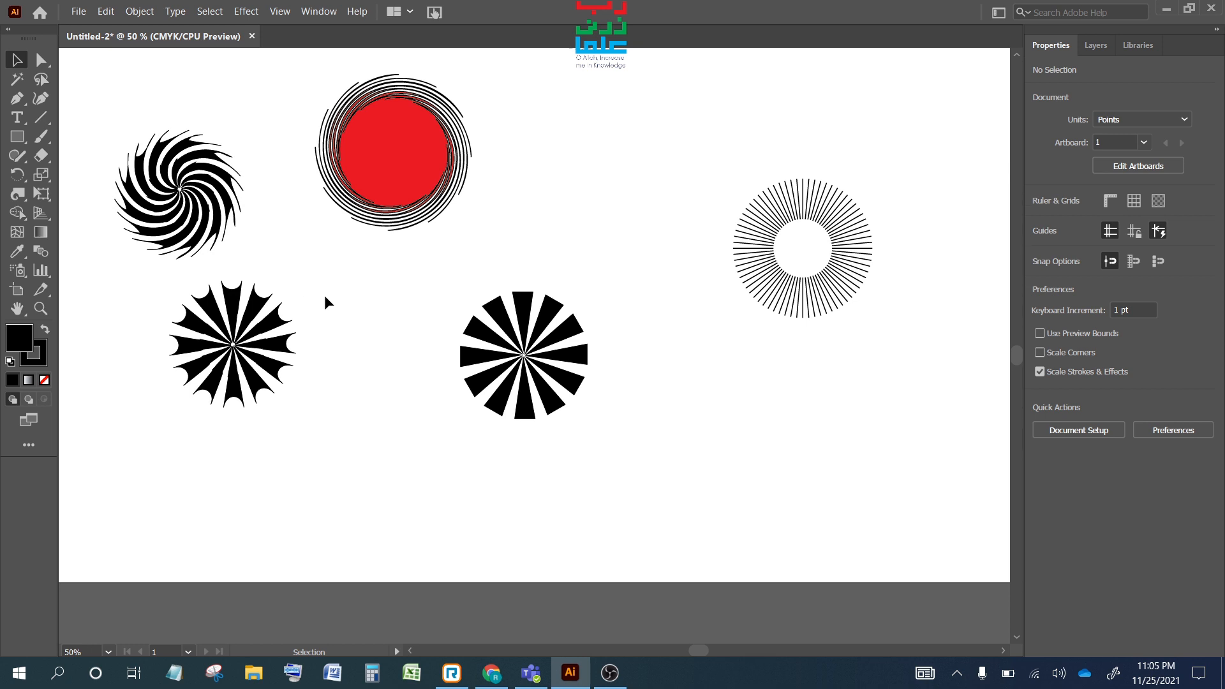
- Draw a vertical line about 160 pt long below the jagged red shape and set its stroke to 1 pt
{"action": "scroll", "coordinate": [330, 295], "scroll_direction": "down", "scroll_amount": 2}
{"action": "scroll", "coordinate": [378, 374], "scroll_direction": "down", "scroll_amount": 1}
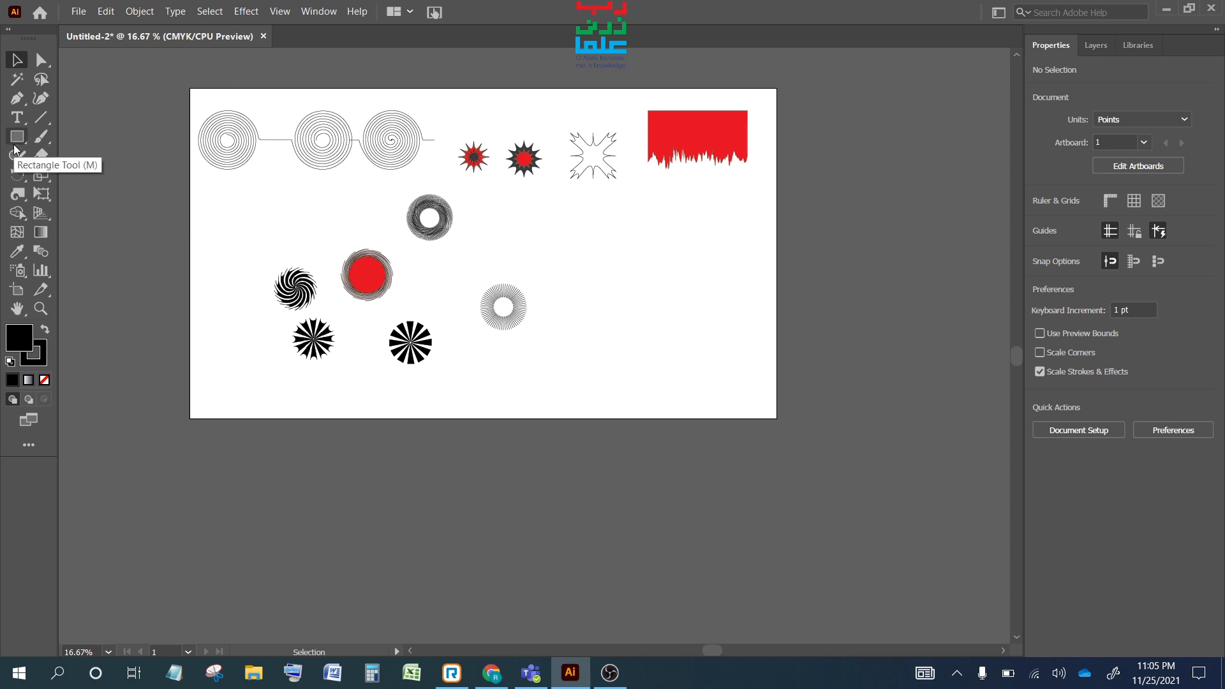
{"action": "left_click", "coordinate": [41, 117]}
{"action": "left_click_drag", "start_coordinate": [483, 253], "coordinate": [677, 263]}
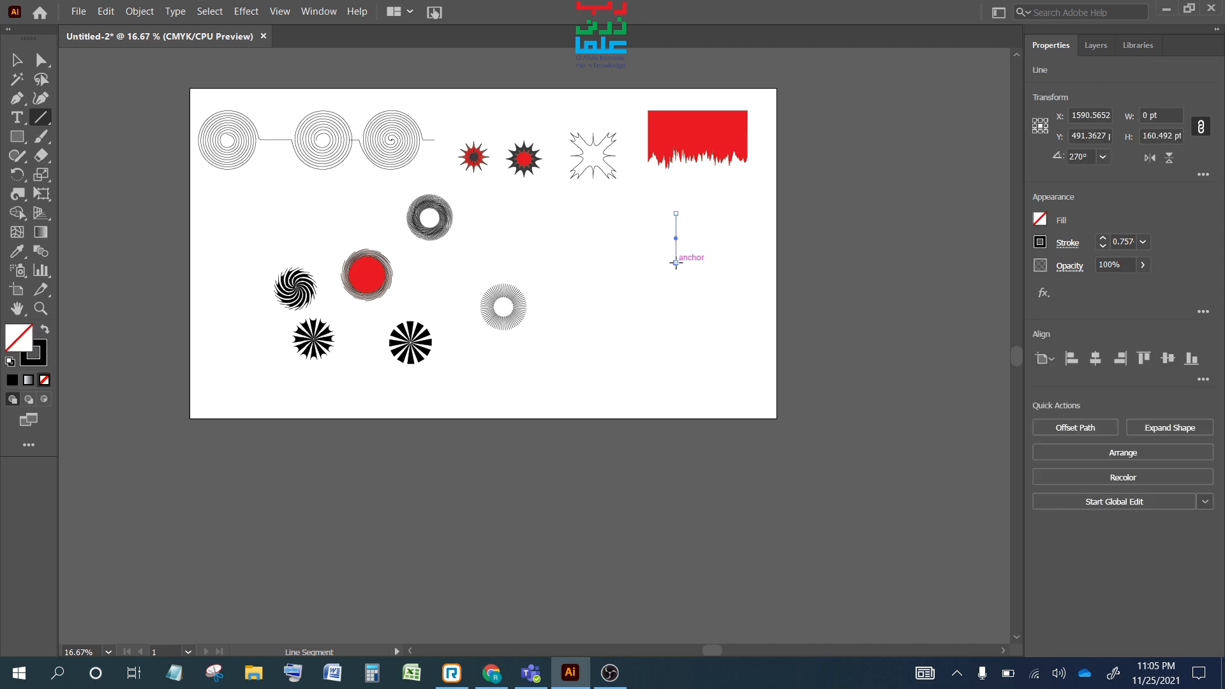
{"action": "left_click", "coordinate": [18, 60]}
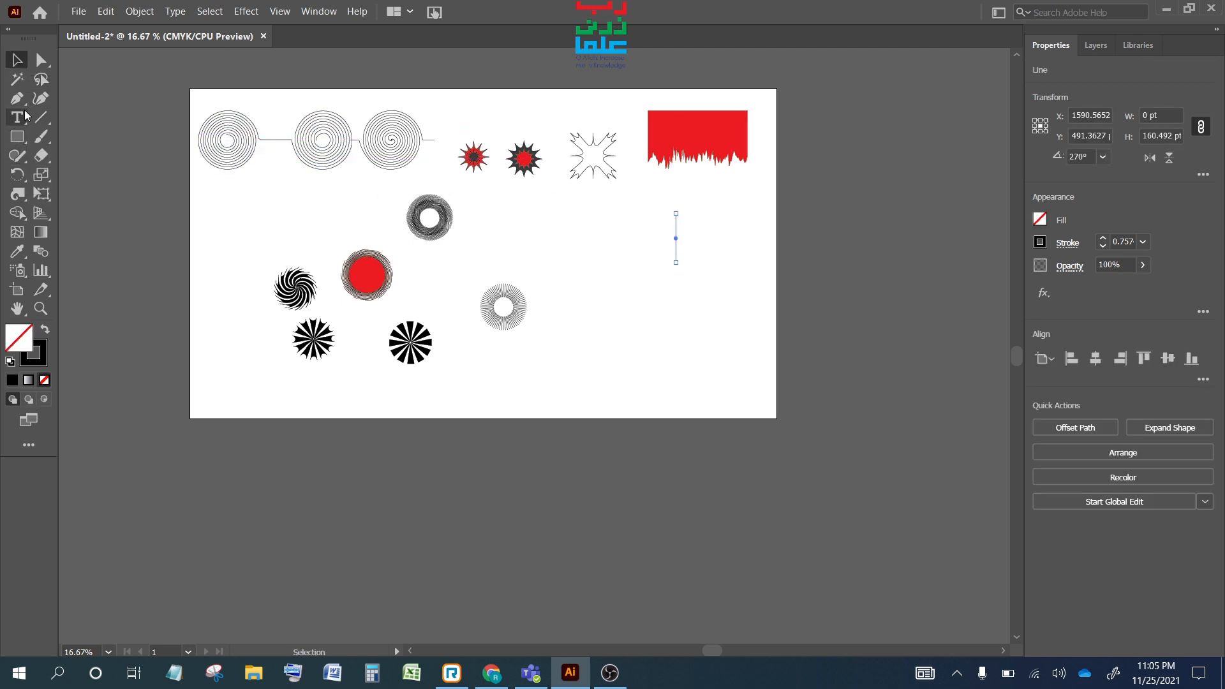
{"action": "left_click", "coordinate": [1143, 242]}
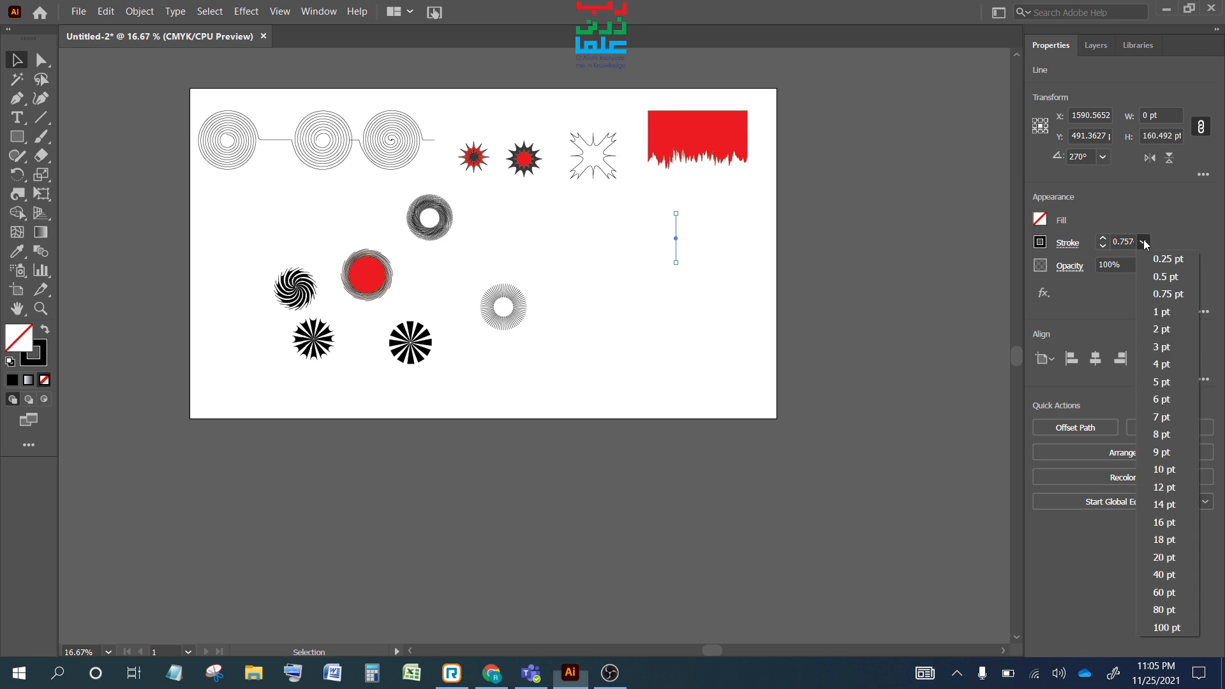
{"action": "left_click", "coordinate": [1170, 310]}
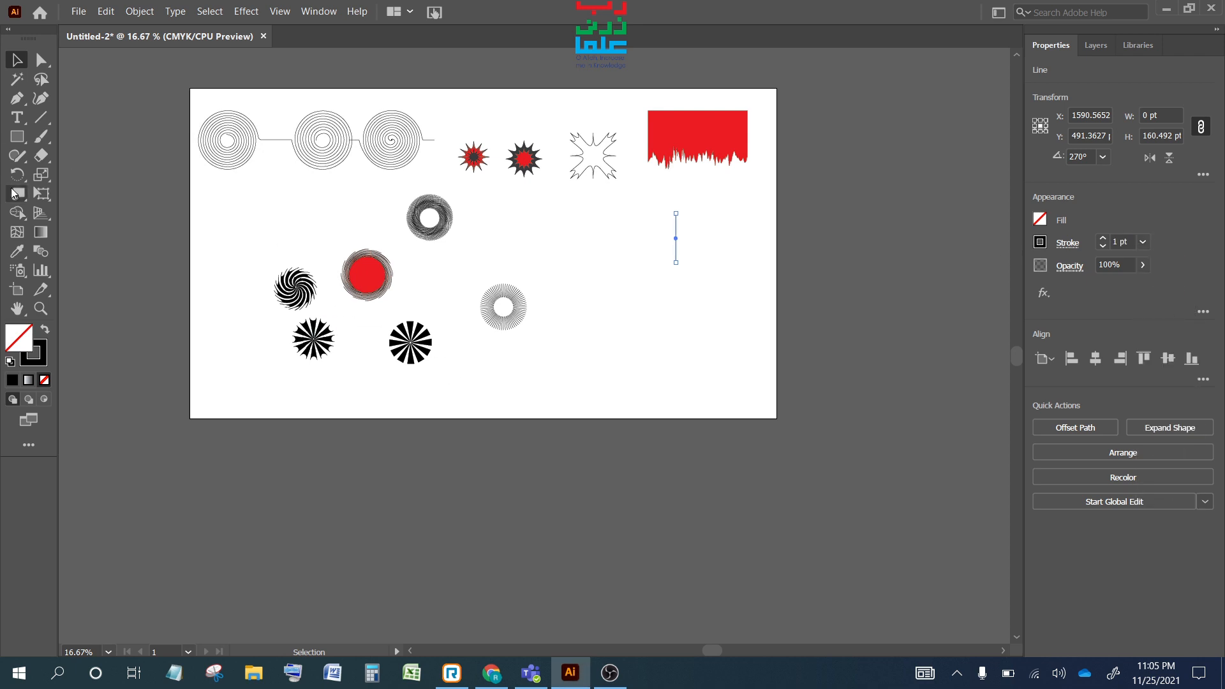
- Rotate copies of the vertical line around its lower end at 5° intervals until they form a full circle
{"action": "key", "text": "r"}
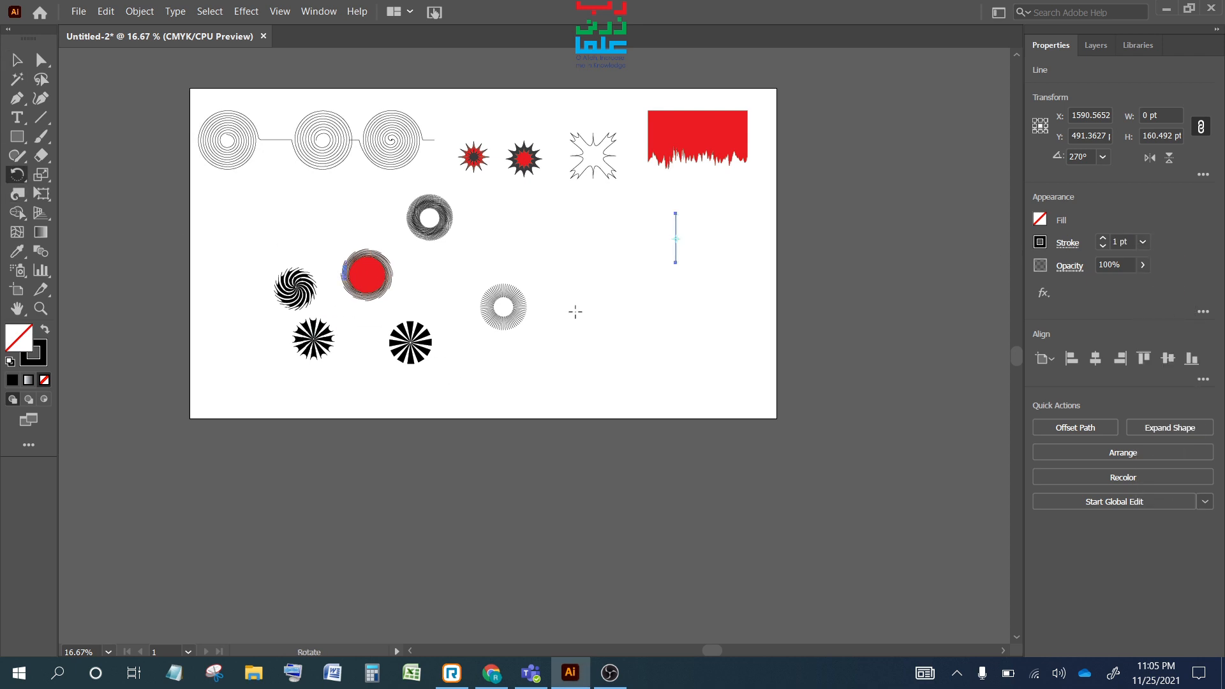
{"action": "left_click", "coordinate": [675, 262], "text": "alt"}
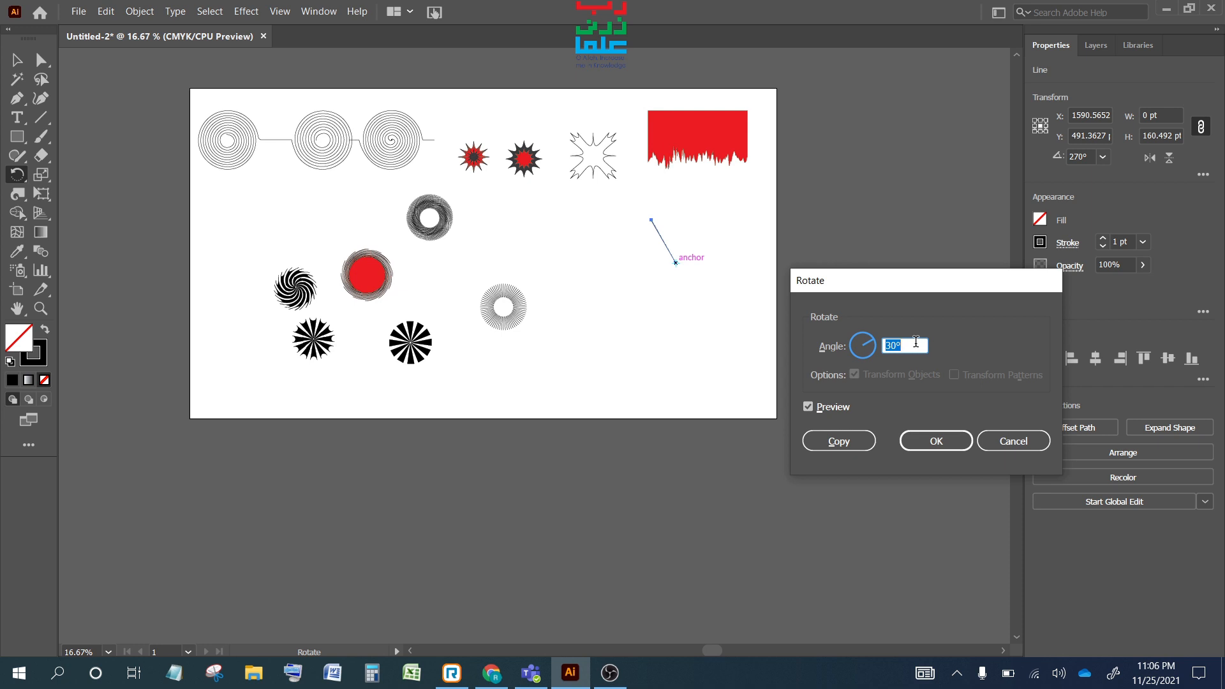
{"action": "type", "text": "5"}
{"action": "left_click", "coordinate": [847, 445]}
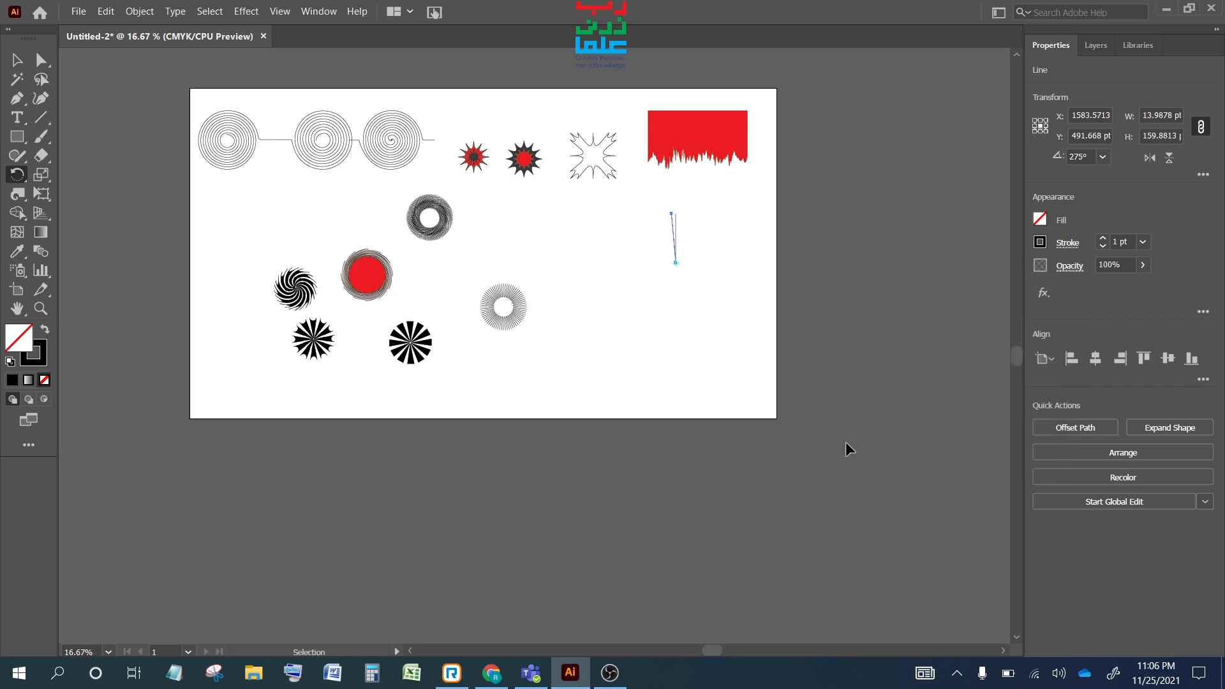
{"action": "key", "text": "ctrl+d"}
{"action": "key", "text": "ctrl+d"}
{"action": "key", "text": "ctrl+d"}
{"action": "key", "text": "ctrl+d"}
{"action": "key", "text": "ctrl+d"}
{"action": "key", "text": "ctrl+d"}
{"action": "key", "text": "ctrl+d"}
{"action": "key", "text": "ctrl+d"}
{"action": "key", "text": "ctrl+d"}
{"action": "key", "text": "ctrl+d"}
{"action": "key", "text": "ctrl+d"}
{"action": "key", "text": "ctrl+d"}
{"action": "key", "text": "ctrl+d"}
{"action": "key", "text": "ctrl+d"}
{"action": "key", "text": "ctrl+d"}
{"action": "key", "text": "ctrl+d"}
{"action": "key", "text": "ctrl+d"}
{"action": "key", "text": "ctrl+d"}
{"action": "key", "text": "ctrl+d"}
{"action": "key", "text": "ctrl+d"}
{"action": "key", "text": "ctrl+d"}
{"action": "key", "text": "ctrl+d"}
{"action": "key", "text": "ctrl+d"}
{"action": "key", "text": "ctrl+d"}
{"action": "key", "text": "ctrl+d"}
{"action": "key", "text": "ctrl+d"}
{"action": "key", "text": "ctrl+d"}
{"action": "key", "text": "ctrl+d"}
{"action": "key", "text": "ctrl+d"}
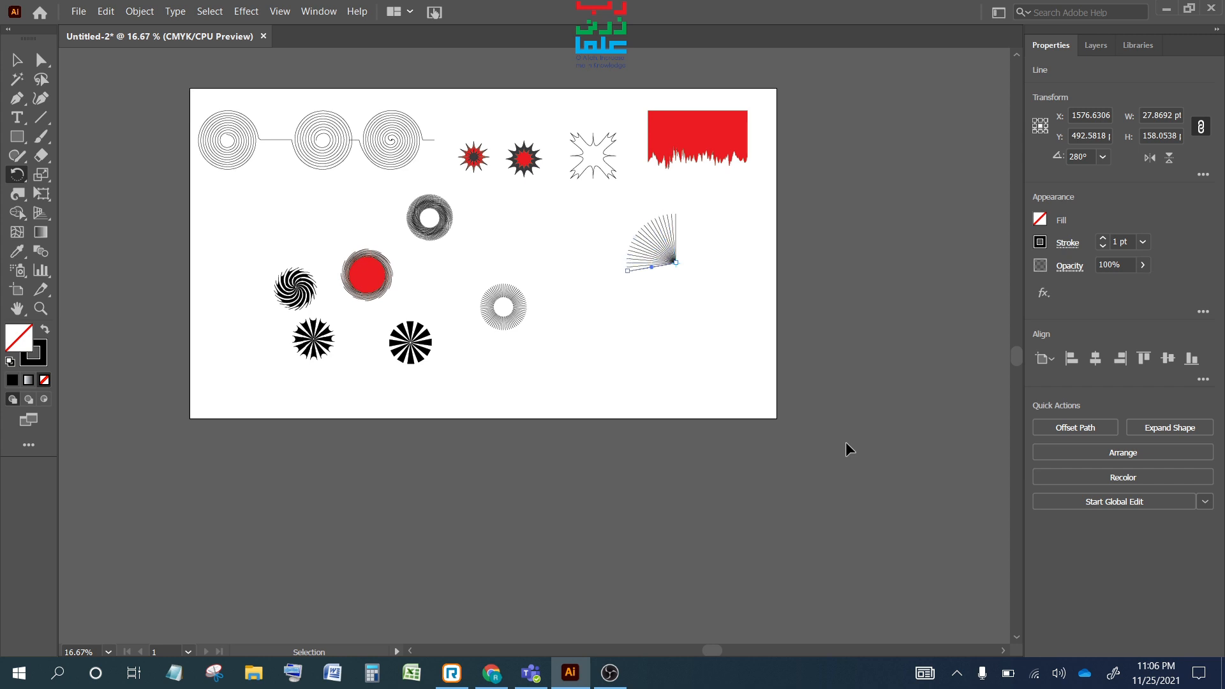
{"action": "key", "text": "ctrl+d"}
{"action": "key", "text": "ctrl+d"}
{"action": "key", "text": "ctrl+d"}
{"action": "key", "text": "ctrl+d"}
{"action": "key", "text": "ctrl+d"}
{"action": "key", "text": "ctrl+d"}
{"action": "key", "text": "ctrl+d"}
{"action": "key", "text": "ctrl+d"}
{"action": "key", "text": "ctrl+d"}
{"action": "key", "text": "ctrl+d"}
{"action": "key", "text": "ctrl+d"}
{"action": "key", "text": "ctrl+d"}
{"action": "key", "text": "ctrl+d"}
{"action": "key", "text": "ctrl+d"}
{"action": "key", "text": "ctrl+d"}
{"action": "key", "text": "ctrl+d"}
{"action": "key", "text": "ctrl+d"}
{"action": "key", "text": "ctrl+d"}
{"action": "key", "text": "ctrl+d"}
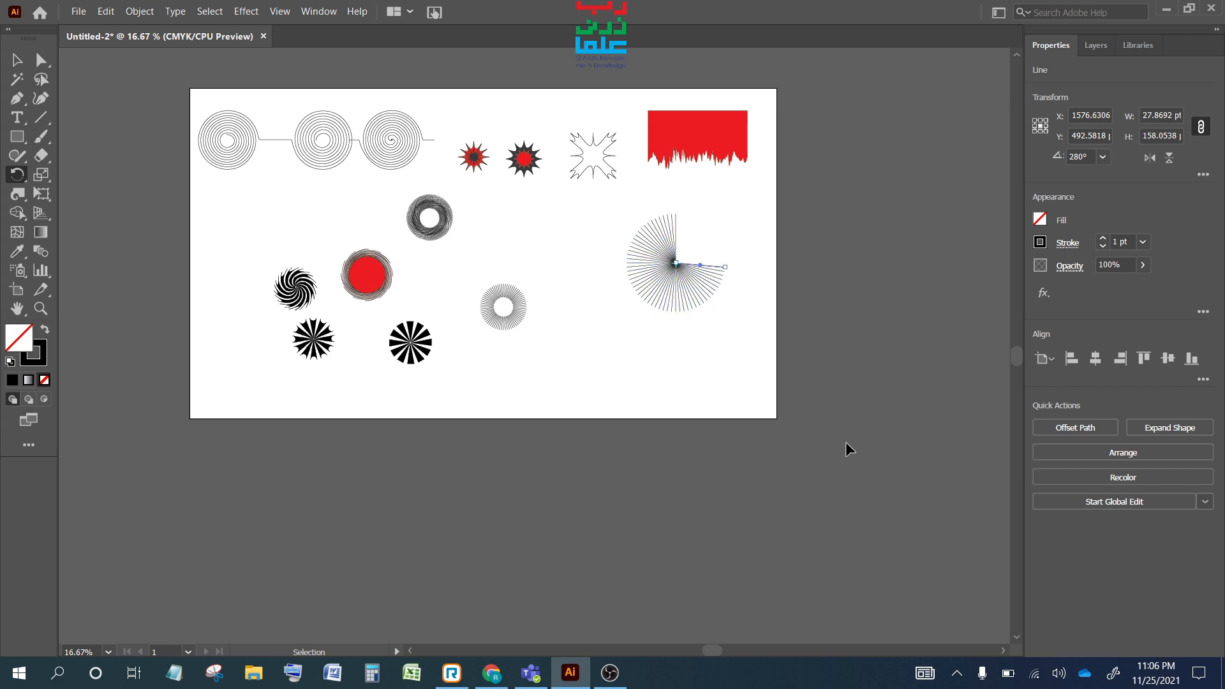
{"action": "key", "text": "ctrl+d"}
{"action": "key", "text": "ctrl+d"}
{"action": "key", "text": "ctrl+d"}
{"action": "key", "text": "ctrl+d"}
{"action": "key", "text": "ctrl+d"}
{"action": "key", "text": "ctrl+d"}
{"action": "key", "text": "ctrl+d"}
{"action": "key", "text": "ctrl+d"}
{"action": "key", "text": "ctrl+d"}
{"action": "key", "text": "ctrl+d"}
{"action": "key", "text": "ctrl+d"}
{"action": "key", "text": "ctrl+d"}
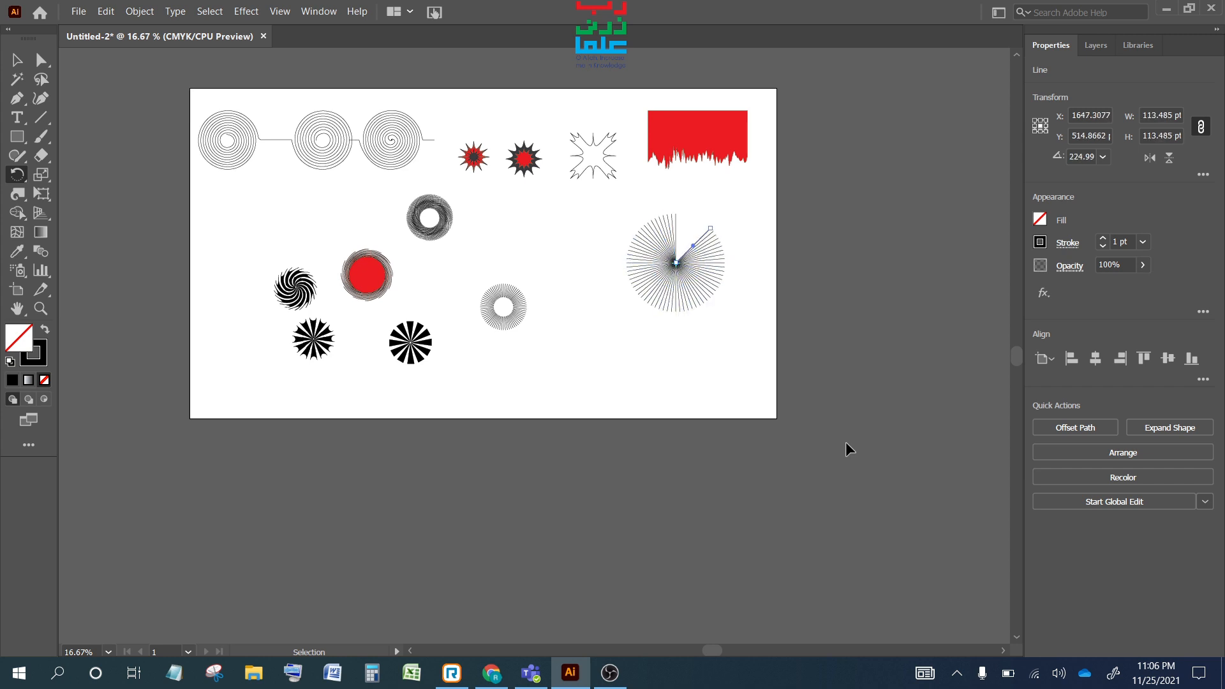
{"action": "key", "text": "ctrl+d"}
{"action": "key", "text": "ctrl+d"}
{"action": "key", "text": "ctrl+d"}
{"action": "key", "text": "ctrl+d"}
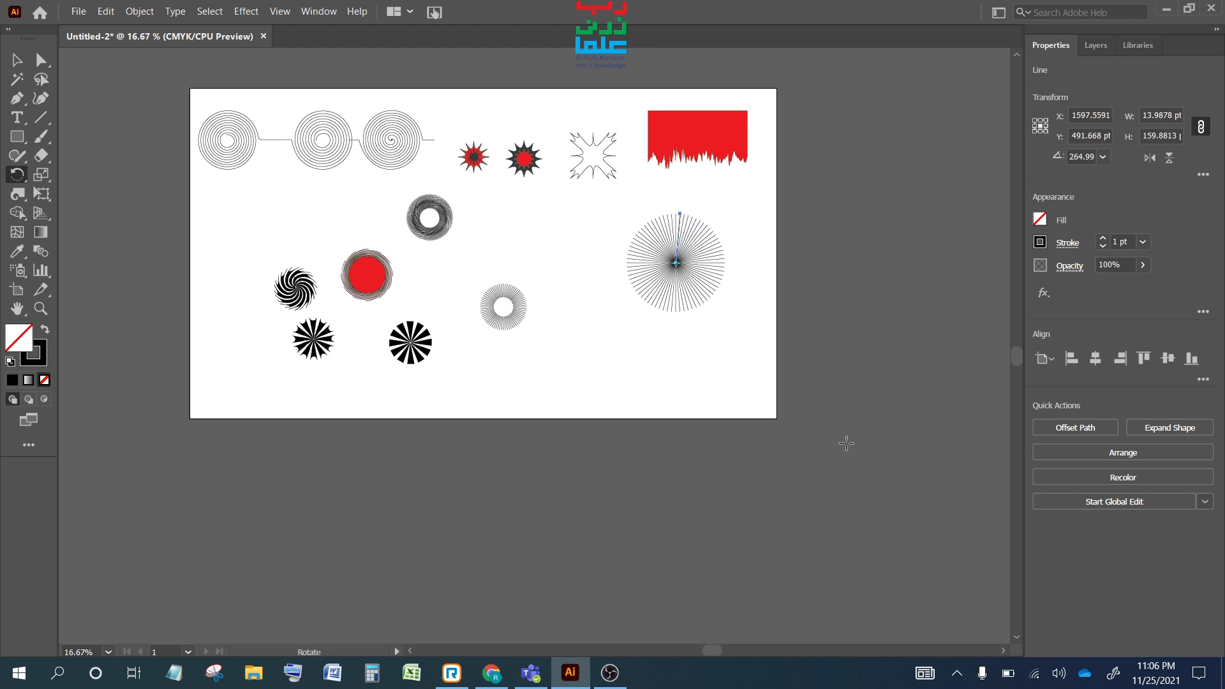
- Select all the rotated lines of the new wheel and move it down to the artboard's lower edge
{"action": "left_click", "coordinate": [16, 64]}
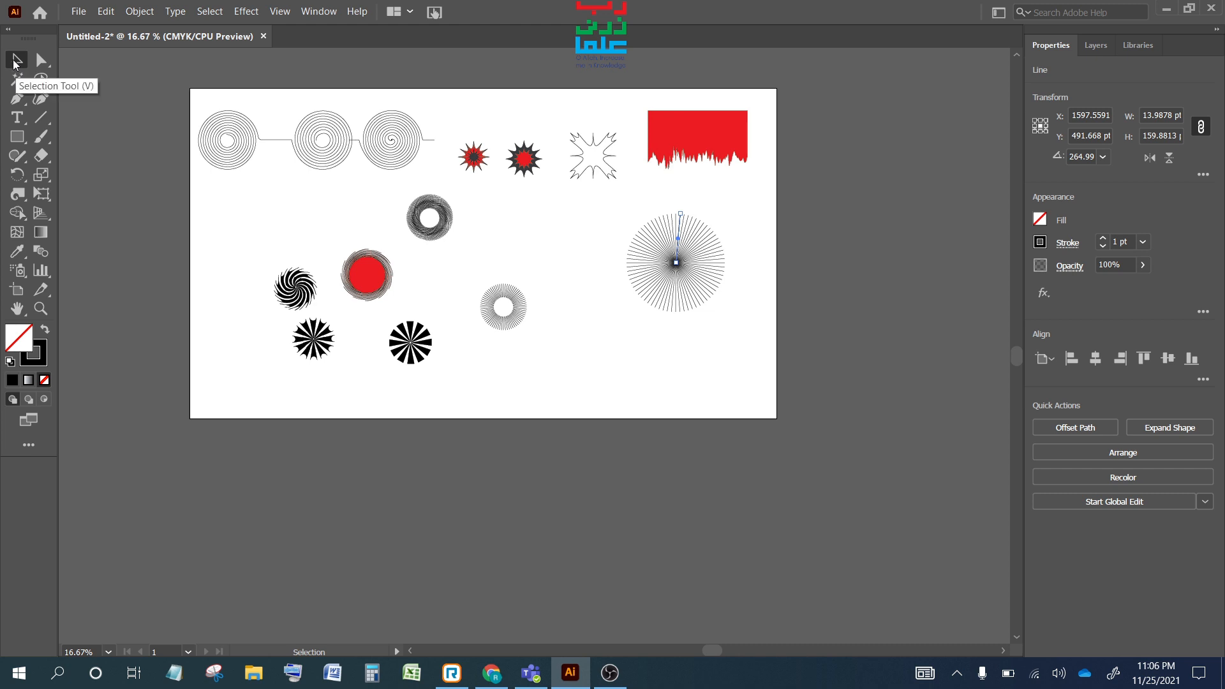
{"action": "left_click", "coordinate": [595, 384]}
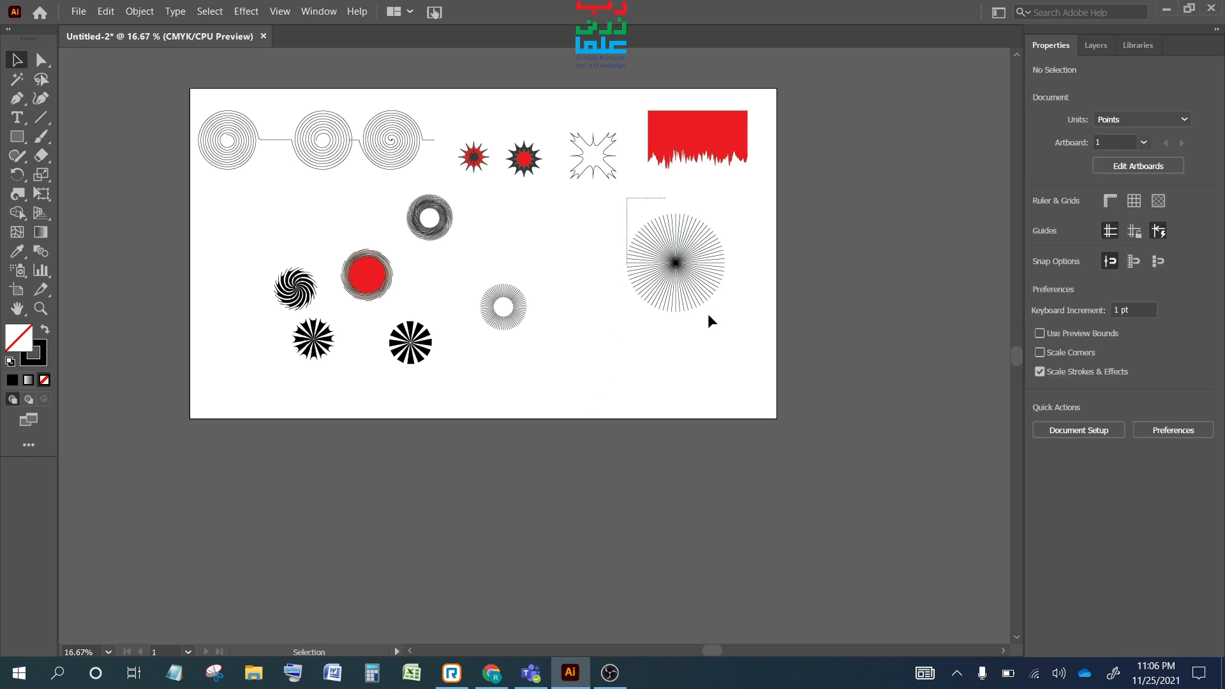
{"action": "left_click_drag", "start_coordinate": [708, 315], "coordinate": [744, 342]}
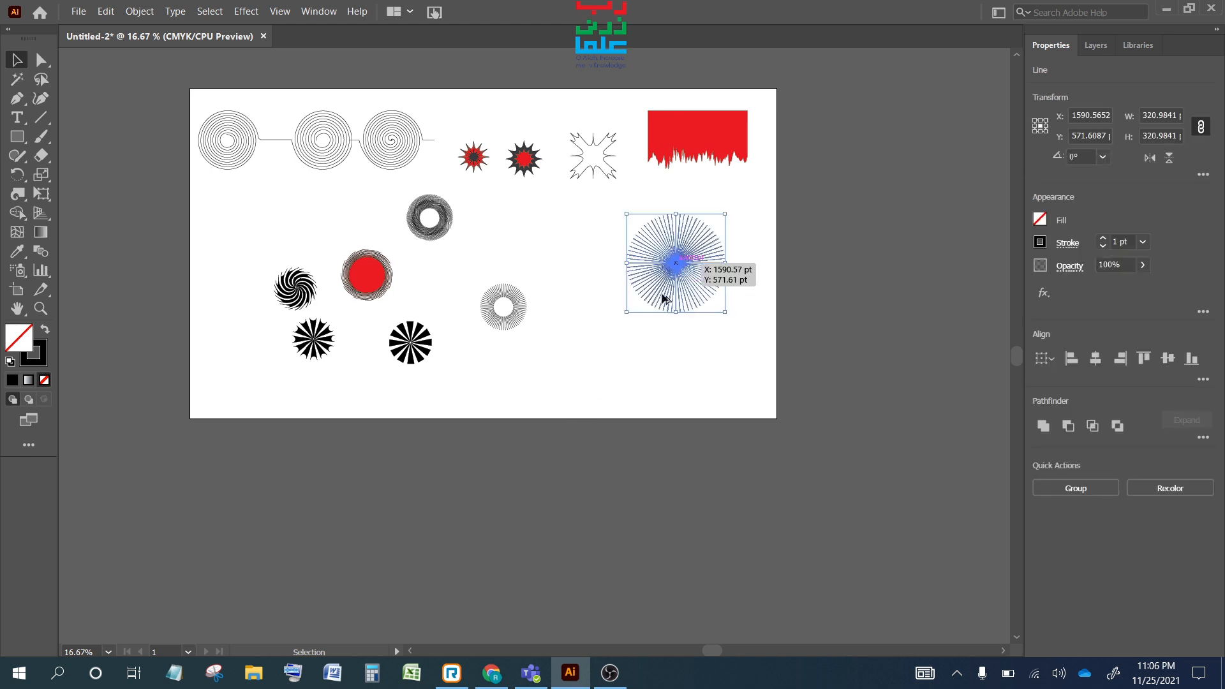
{"action": "left_click_drag", "start_coordinate": [663, 298], "coordinate": [608, 406]}
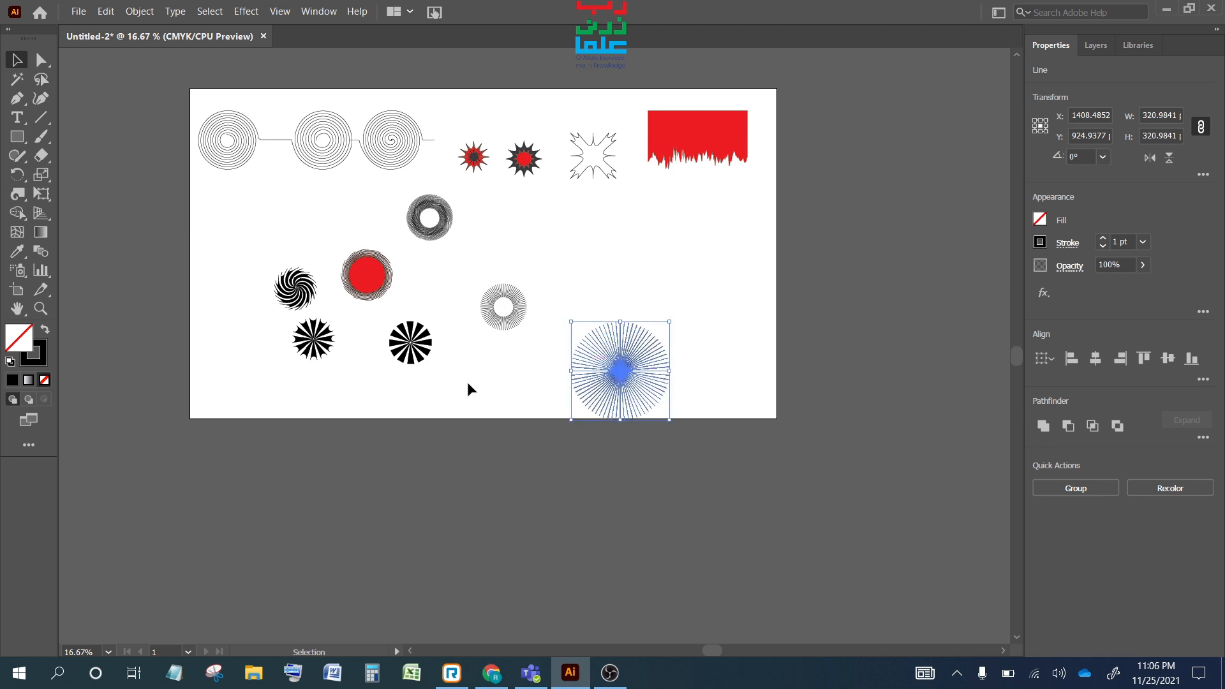
- Scale the selected line wheel down proportionally to about 217 pt wide
{"action": "scroll", "coordinate": [622, 432], "scroll_direction": "up", "scroll_amount": 3}
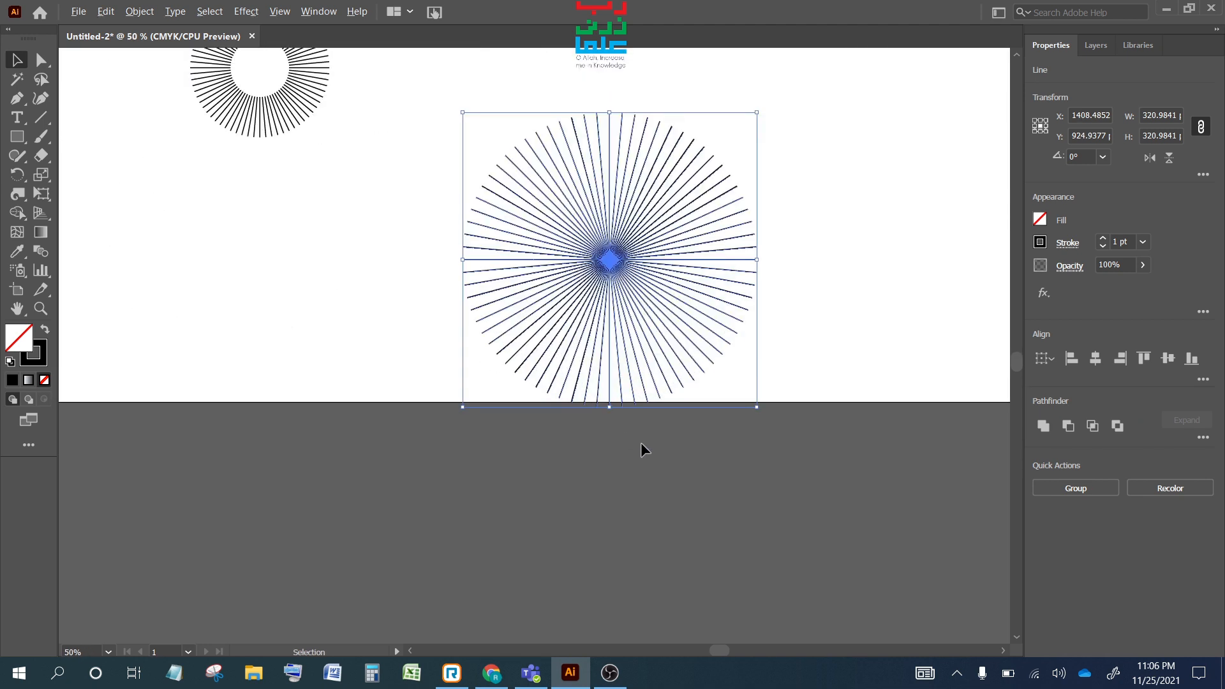
{"action": "scroll", "coordinate": [641, 443], "scroll_direction": "down", "scroll_amount": 2}
{"action": "scroll", "coordinate": [641, 442], "scroll_direction": "down", "scroll_amount": 1}
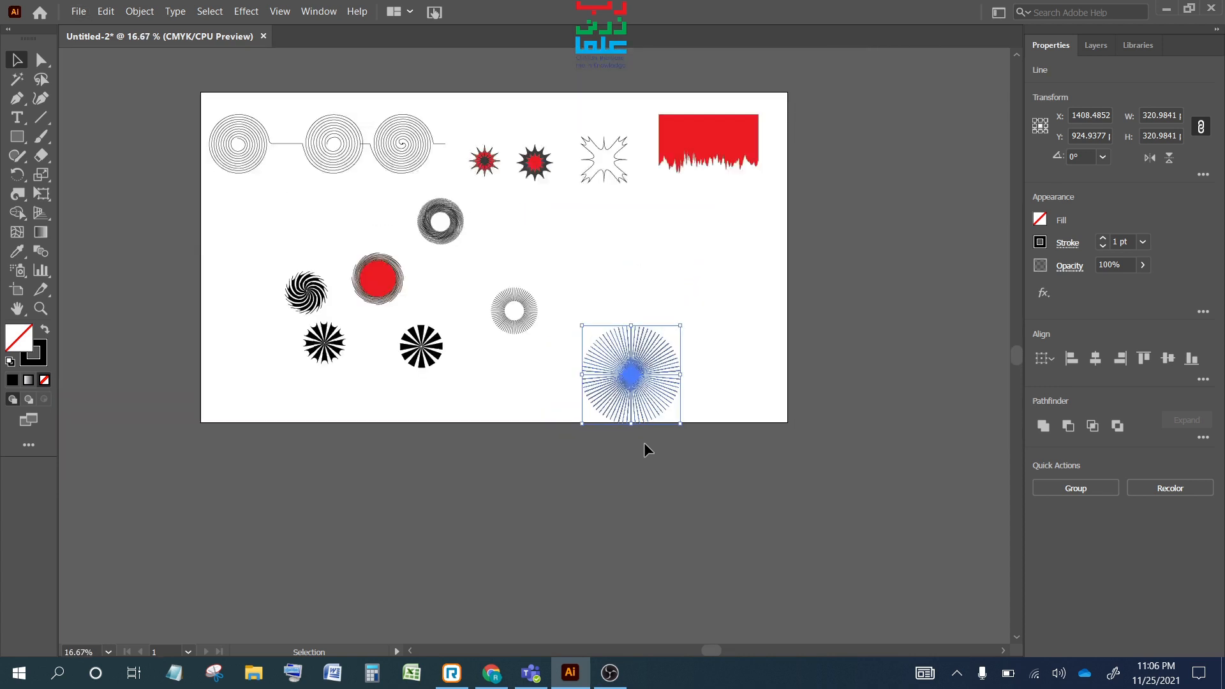
{"action": "left_click", "coordinate": [18, 193]}
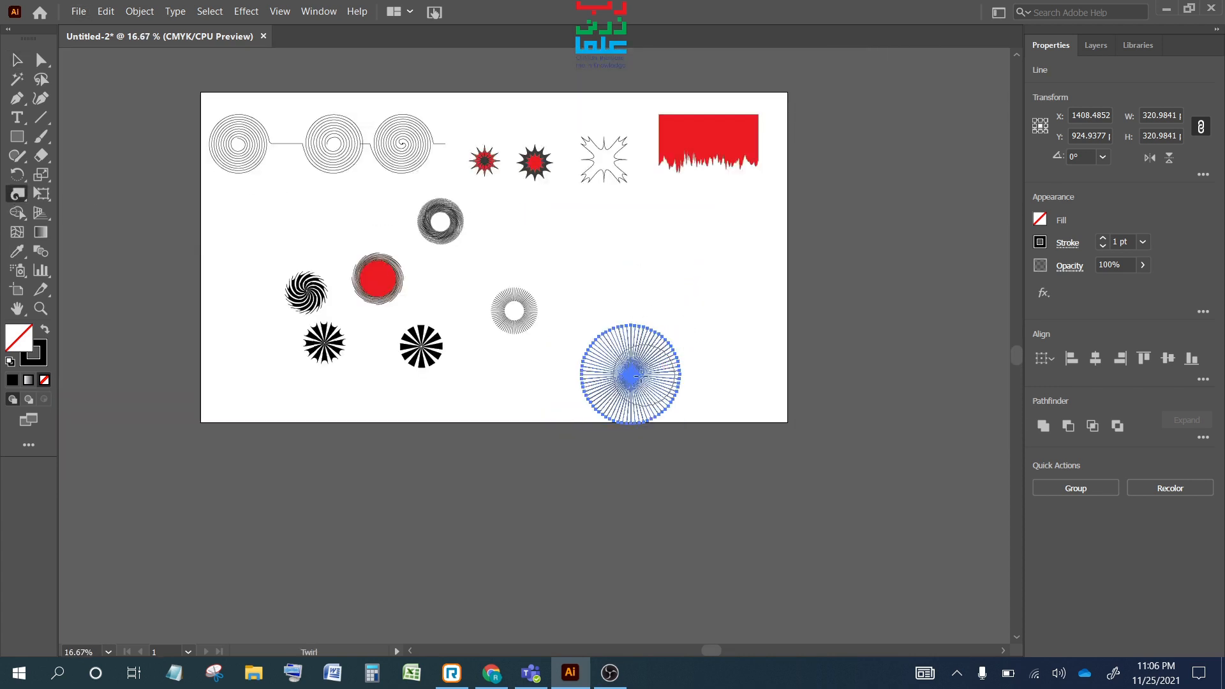
{"action": "left_click", "coordinate": [21, 55]}
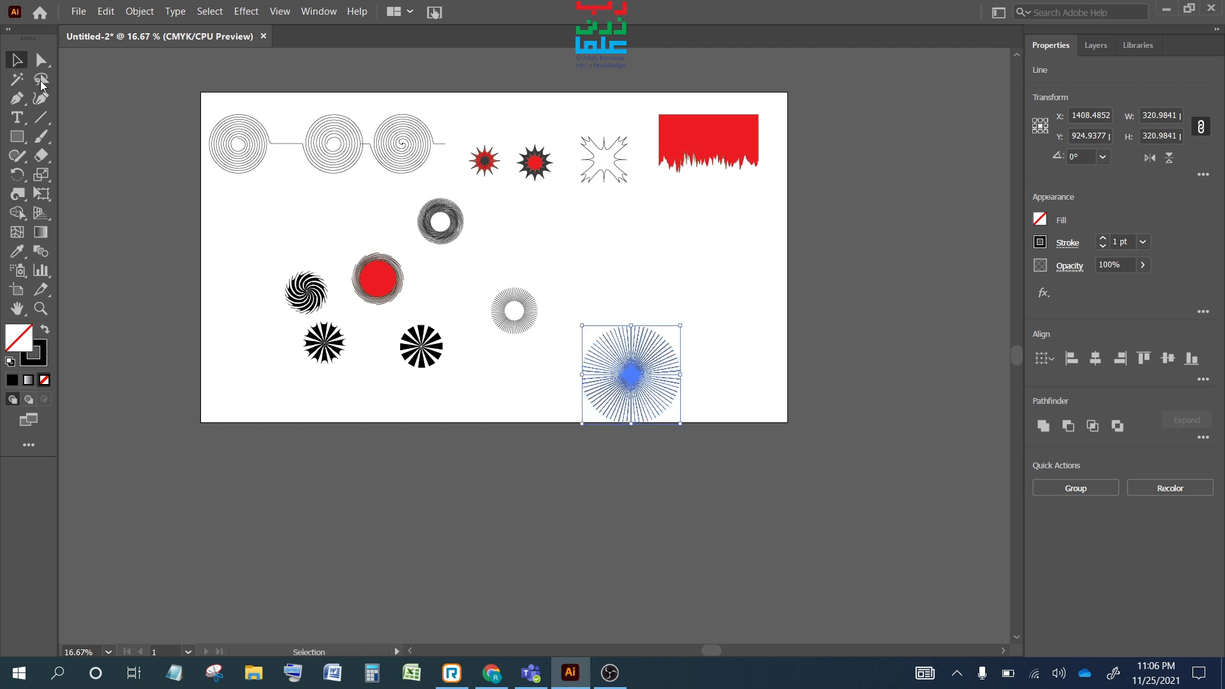
{"action": "left_click_drag", "start_coordinate": [682, 326], "coordinate": [668, 357]}
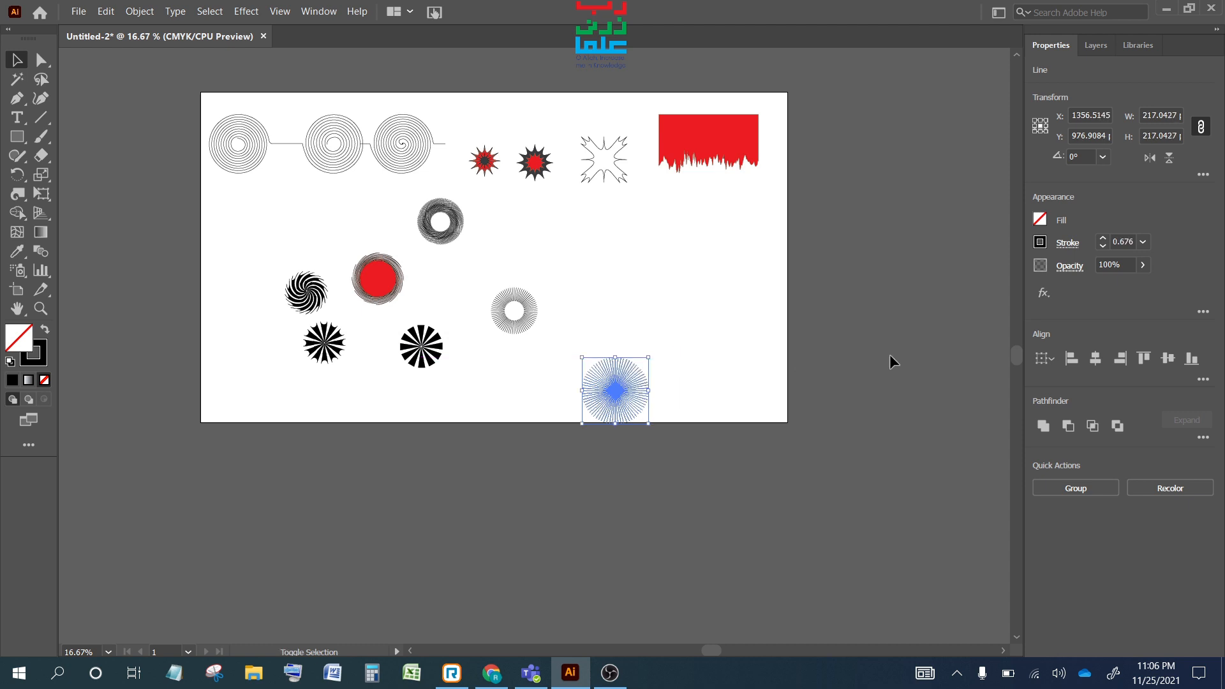
- Set the line wheel's stroke to 1 pt and move it slightly up and to the right
{"action": "left_click", "coordinate": [1143, 242]}
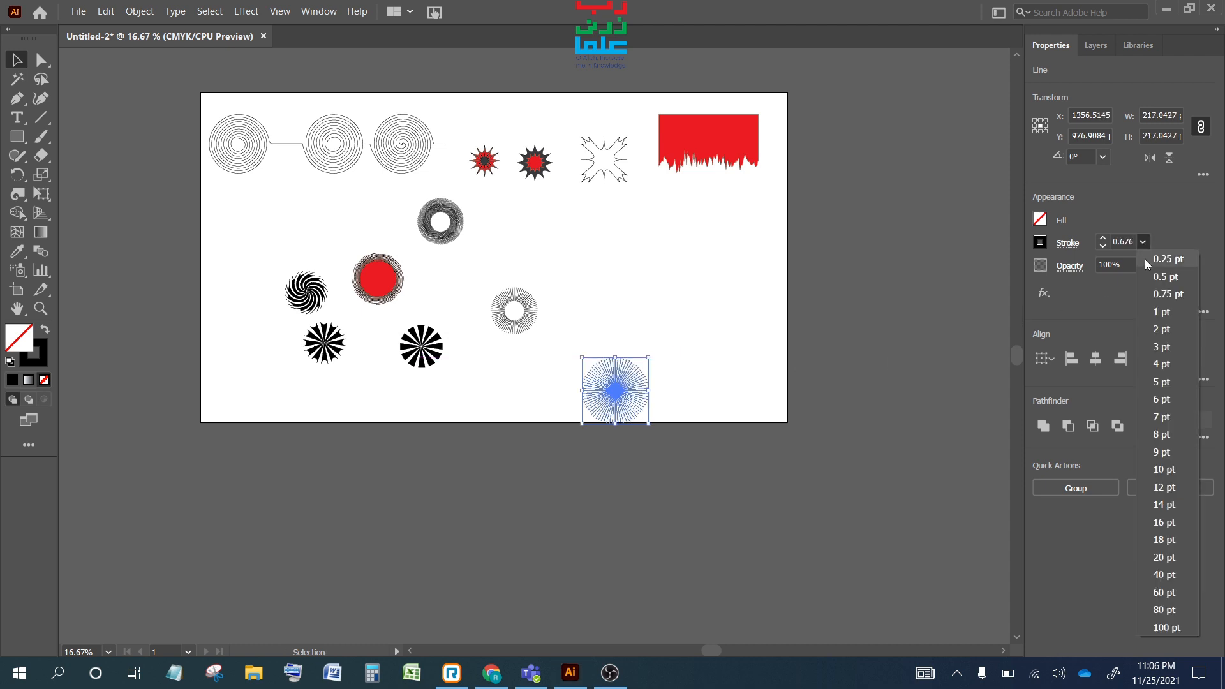
{"action": "left_click", "coordinate": [1168, 315]}
{"action": "left_click_drag", "start_coordinate": [610, 391], "coordinate": [653, 384]}
- Twirl the line wheel from its centre and deselect it
{"action": "left_click", "coordinate": [18, 194]}
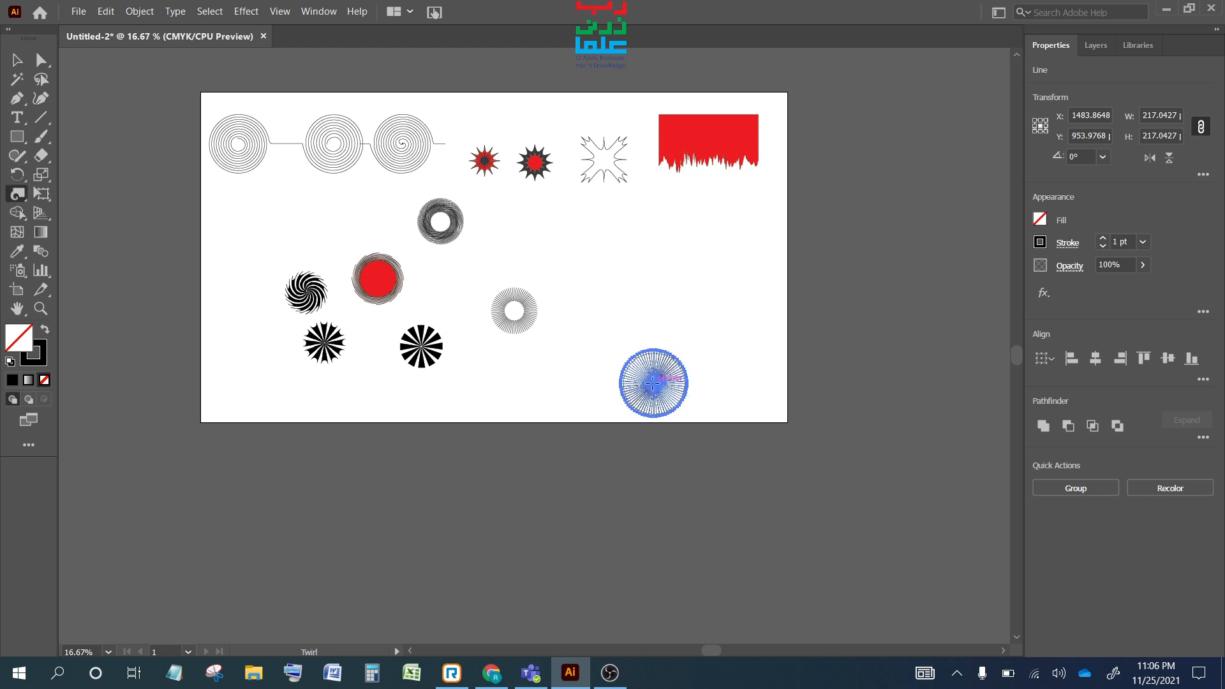
{"action": "scroll", "coordinate": [653, 383], "scroll_direction": "up", "scroll_amount": 2}
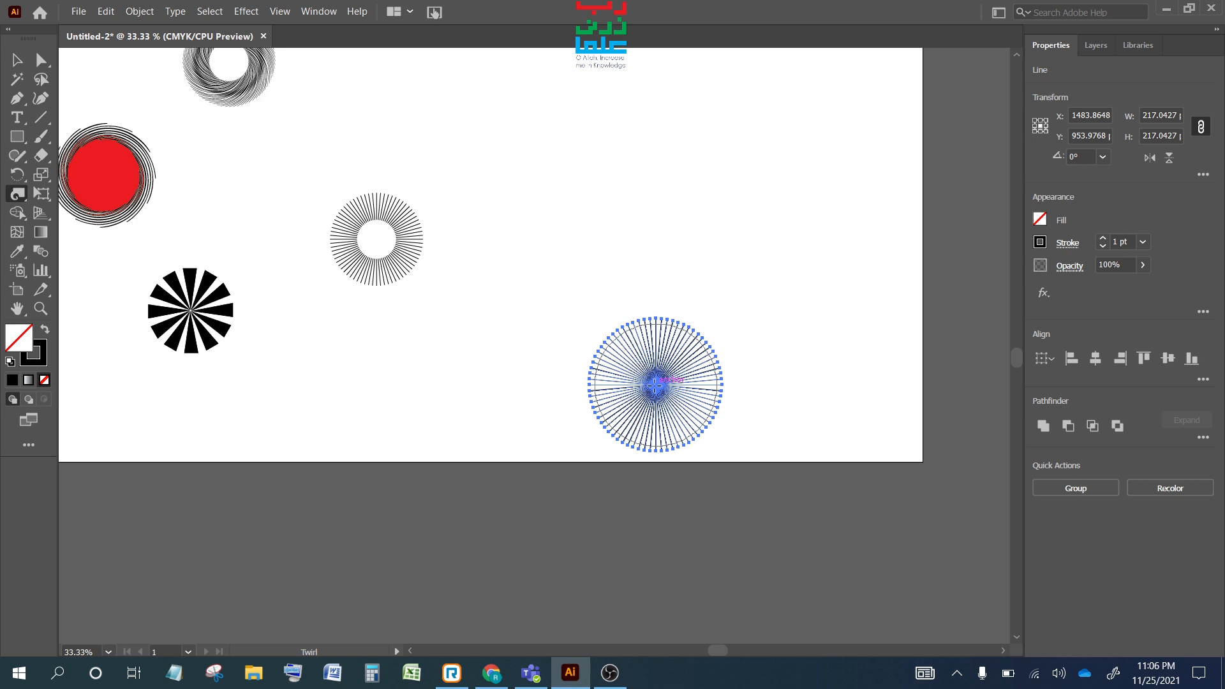
{"action": "left_click", "coordinate": [655, 386]}
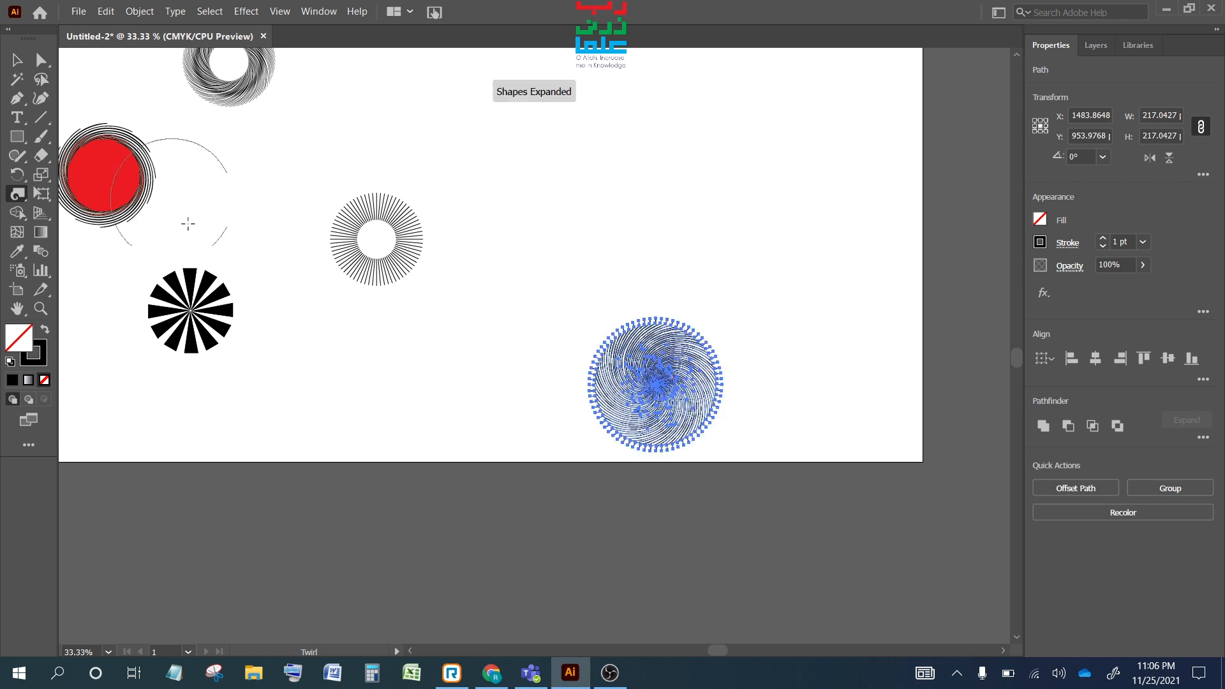
{"action": "left_click", "coordinate": [18, 61]}
{"action": "left_click", "coordinate": [504, 397]}
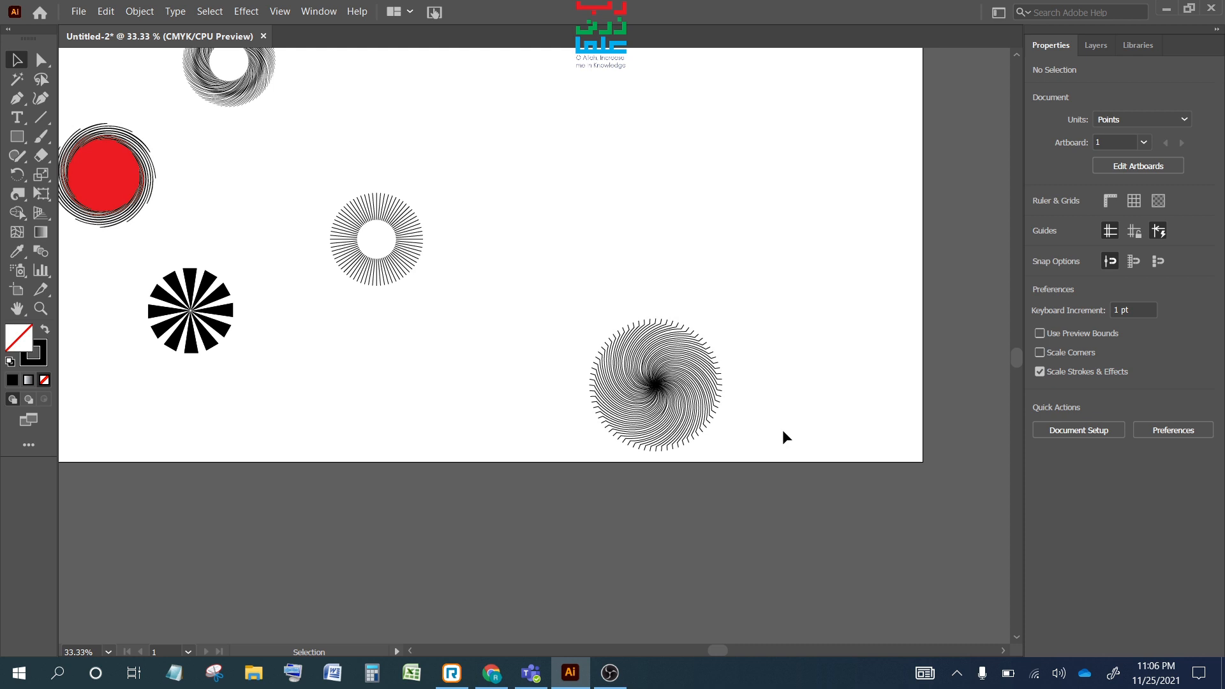
{"action": "left_click_drag", "start_coordinate": [580, 280], "coordinate": [762, 463]}
{"action": "scroll", "coordinate": [714, 418], "scroll_direction": "up", "scroll_amount": 2}
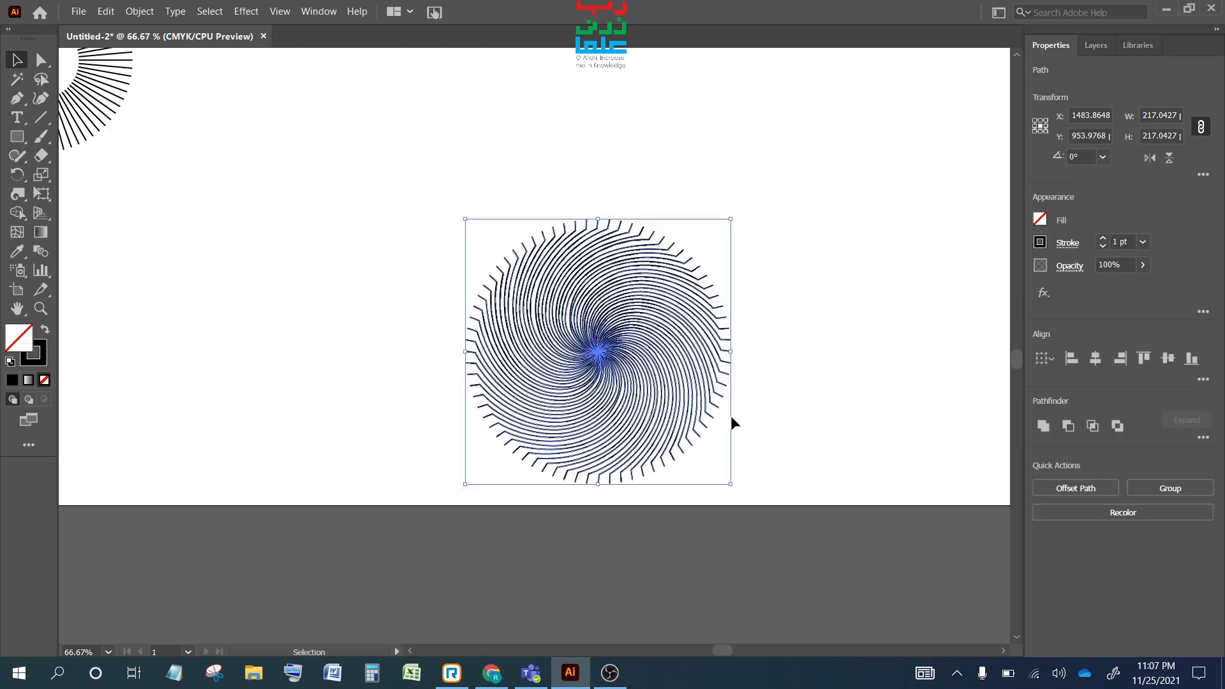
{"action": "left_click", "coordinate": [777, 417]}
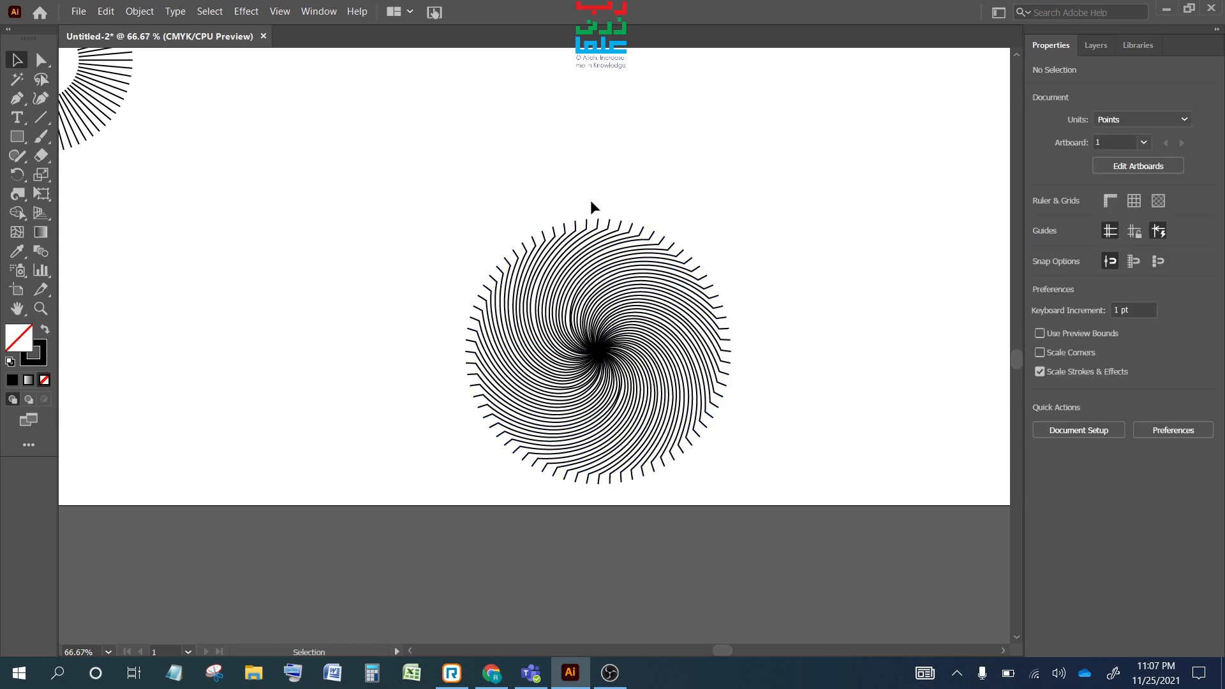
- Set the Twirl tool's brush width and height to 100 pt
{"action": "double_click", "coordinate": [17, 194]}
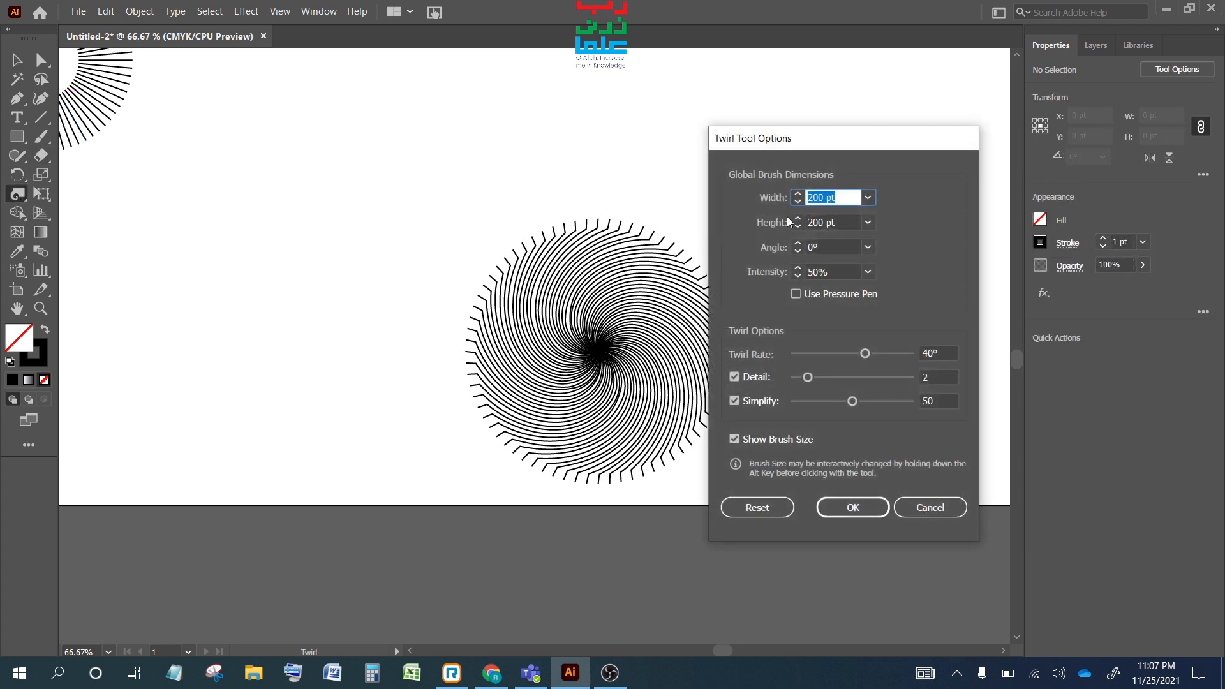
{"action": "left_click", "coordinate": [872, 198]}
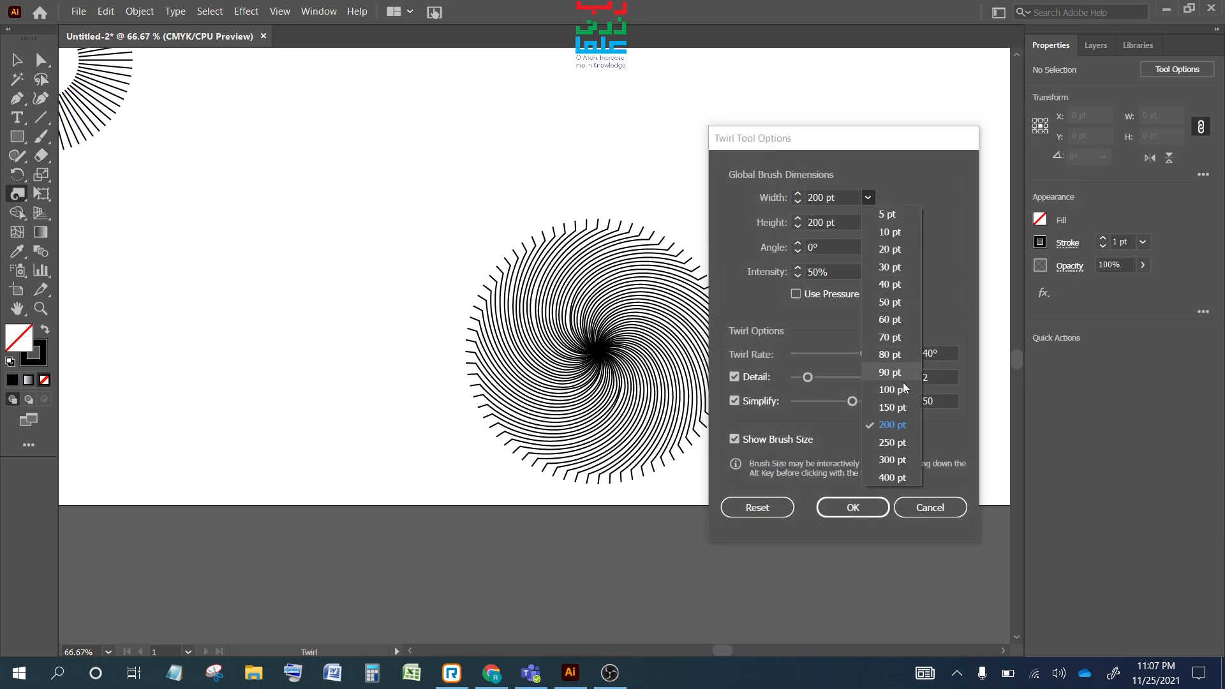
{"action": "left_click", "coordinate": [892, 390]}
{"action": "left_click", "coordinate": [872, 226]}
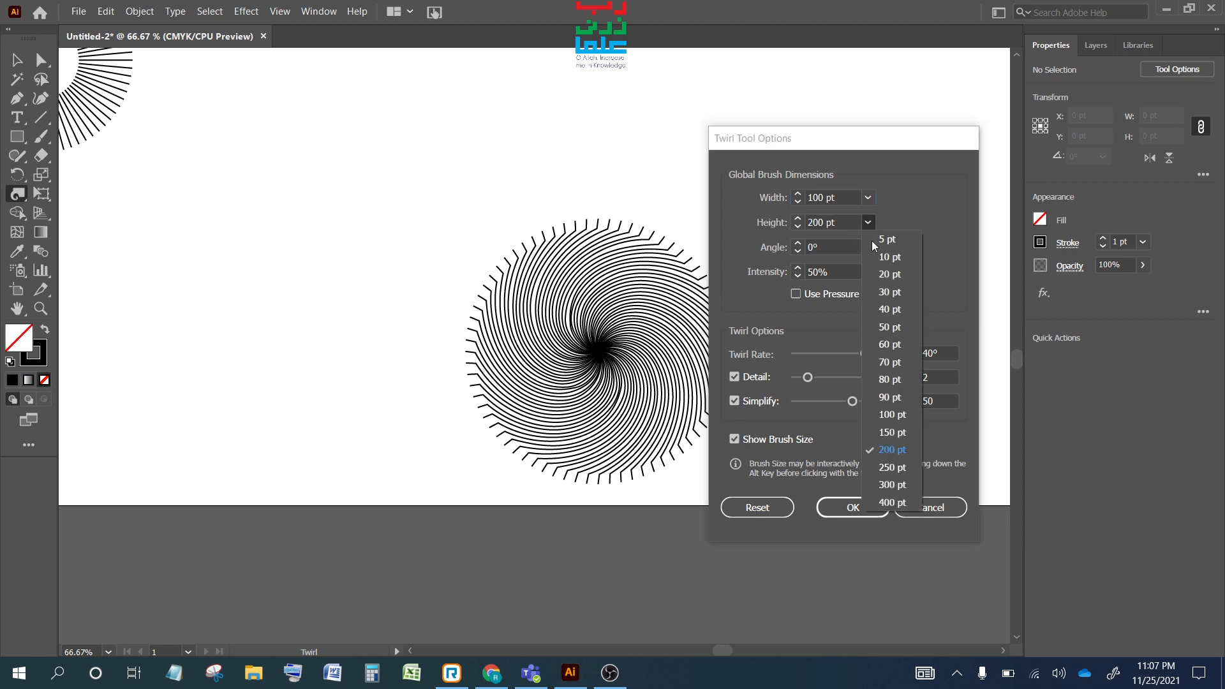
{"action": "left_click", "coordinate": [895, 416]}
{"action": "left_click", "coordinate": [837, 503]}
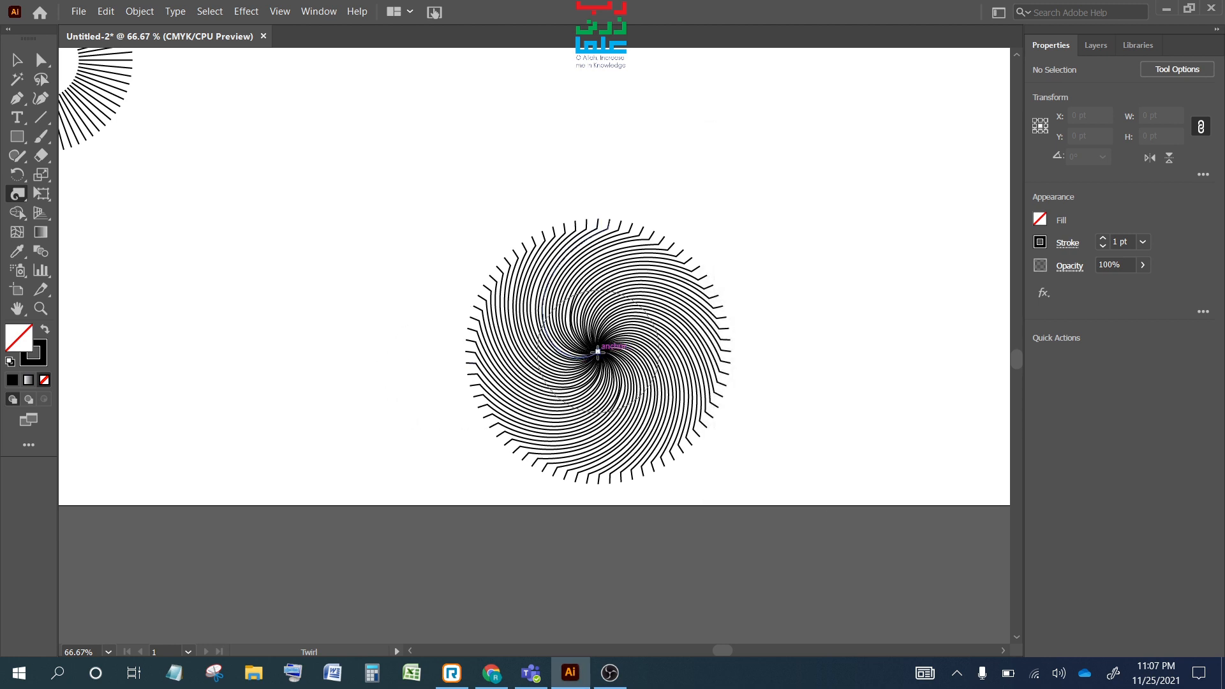
- Try twirling the middle of the spiral wheel with the smaller brush, and undo that twirl
{"action": "left_click_drag", "start_coordinate": [597, 351], "coordinate": [597, 351]}
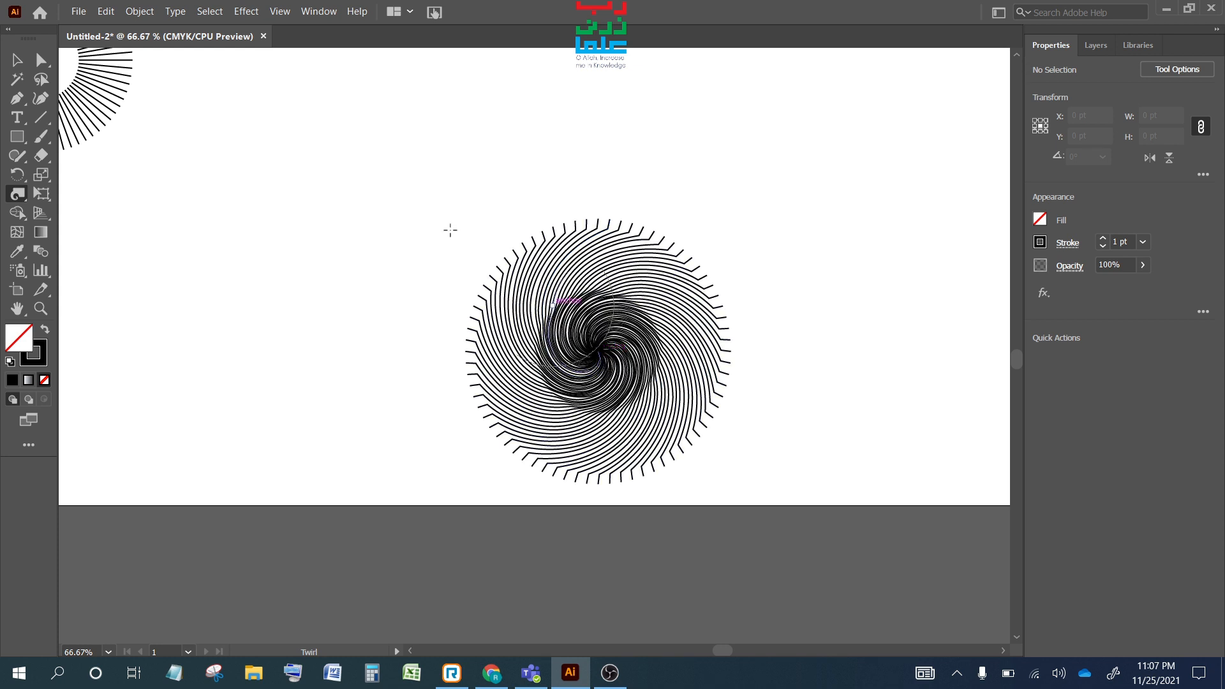
{"action": "left_click", "coordinate": [17, 60]}
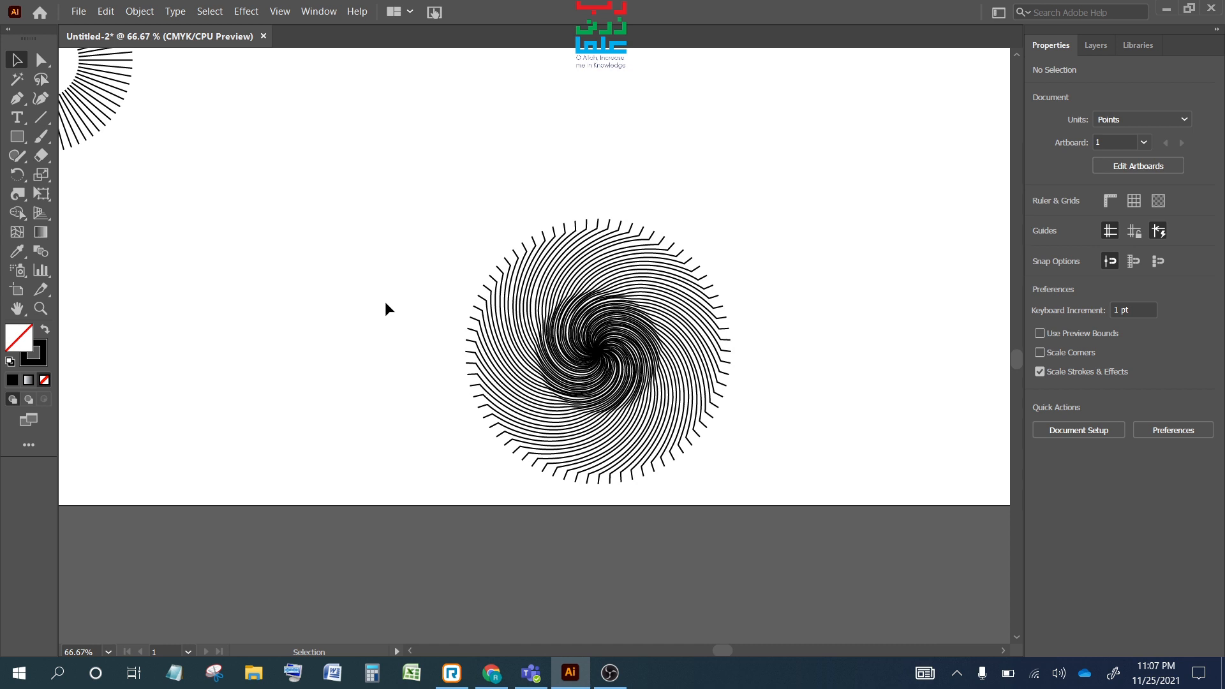
{"action": "key", "text": "a"}
{"action": "key", "text": "ctrl+z"}
{"action": "key", "text": "v"}
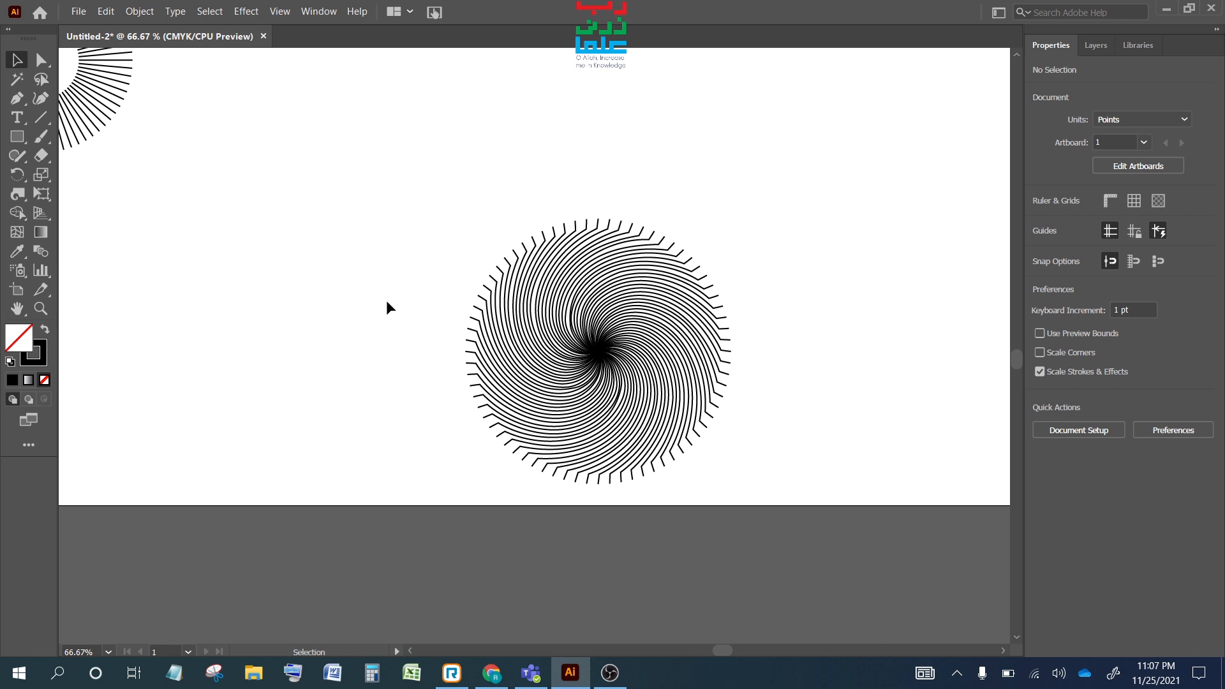
- Set the Twirl tool's brush width and height to 150 pt
{"action": "double_click", "coordinate": [18, 194]}
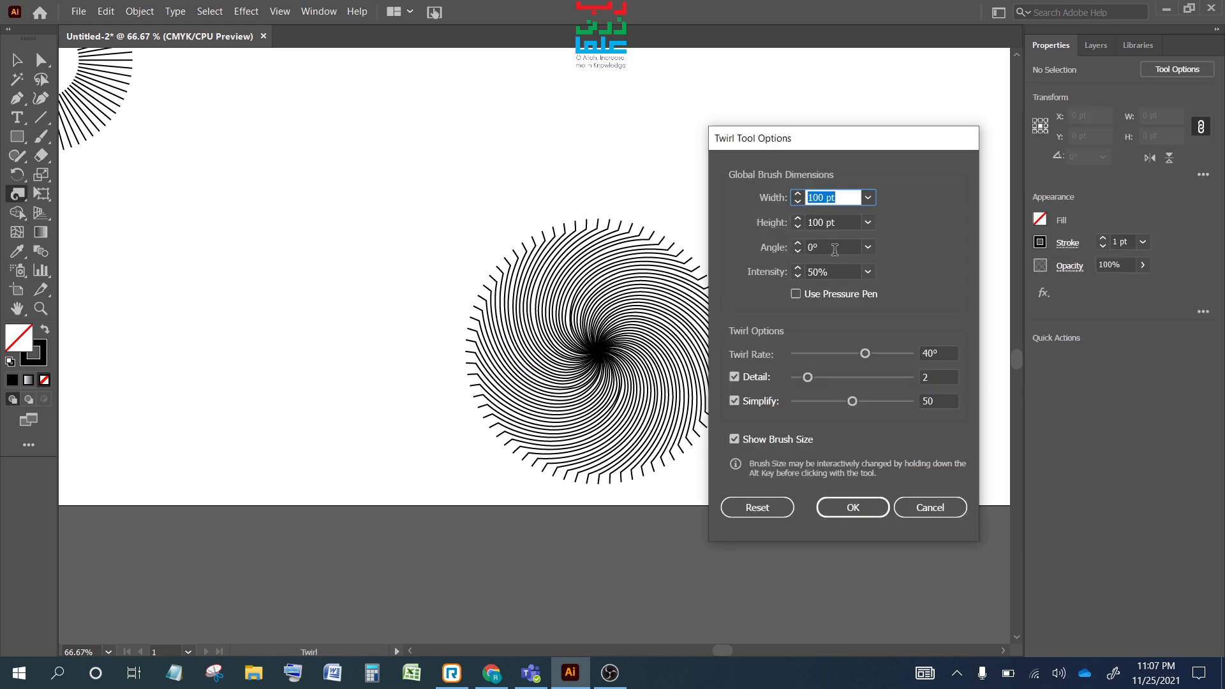
{"action": "left_click", "coordinate": [868, 198]}
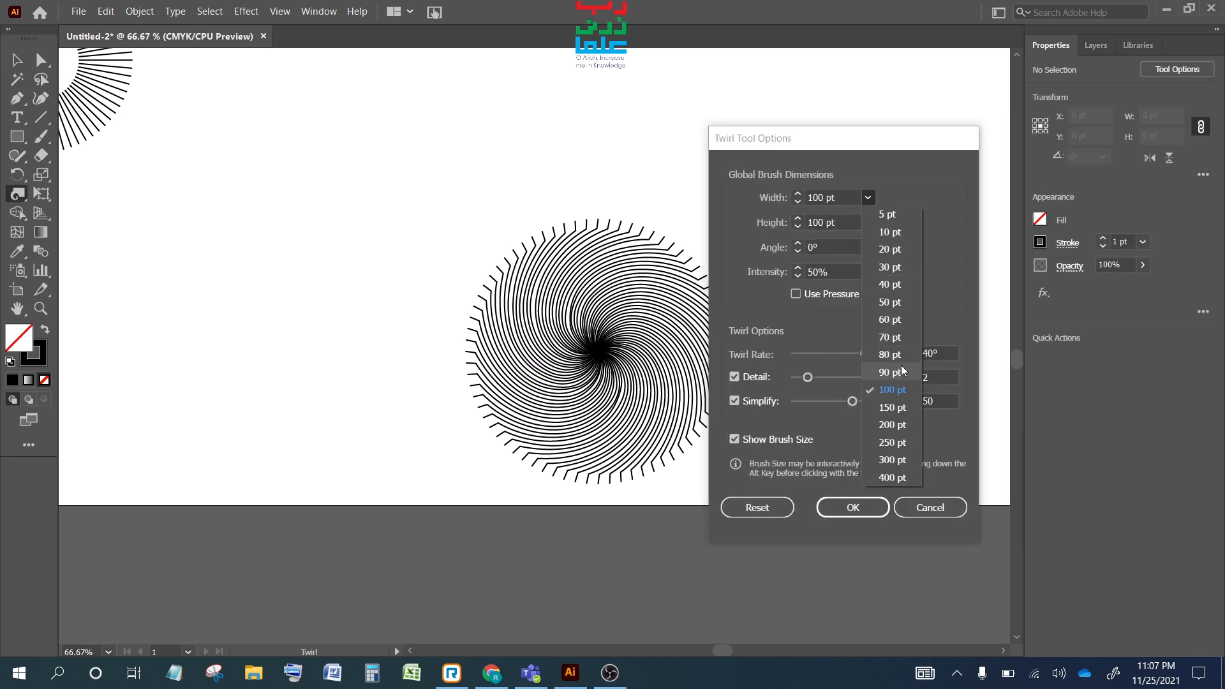
{"action": "left_click", "coordinate": [897, 408]}
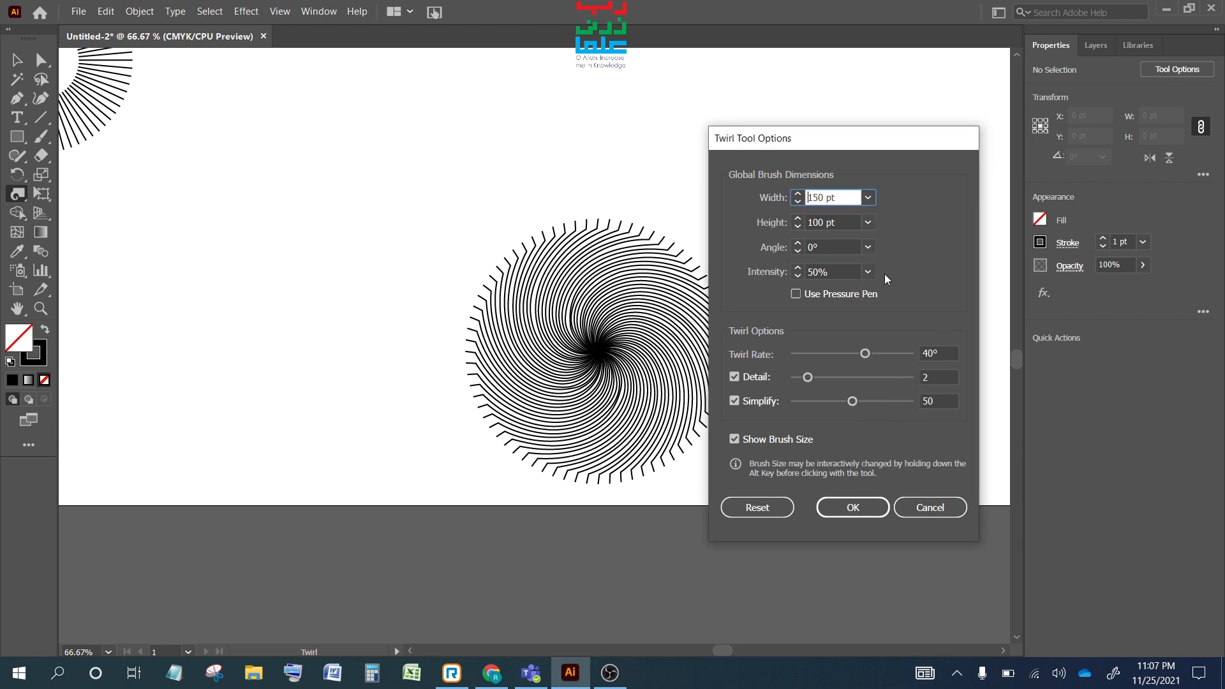
{"action": "left_click", "coordinate": [868, 222]}
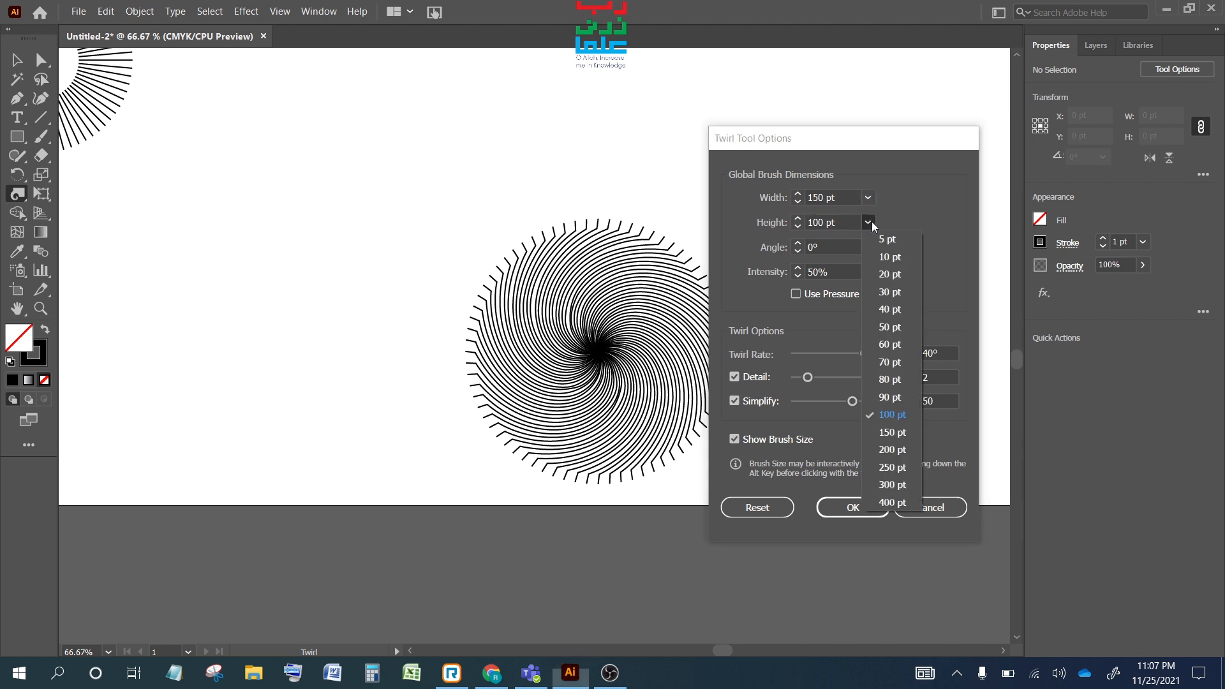
{"action": "left_click", "coordinate": [893, 431]}
{"action": "left_click", "coordinate": [841, 505]}
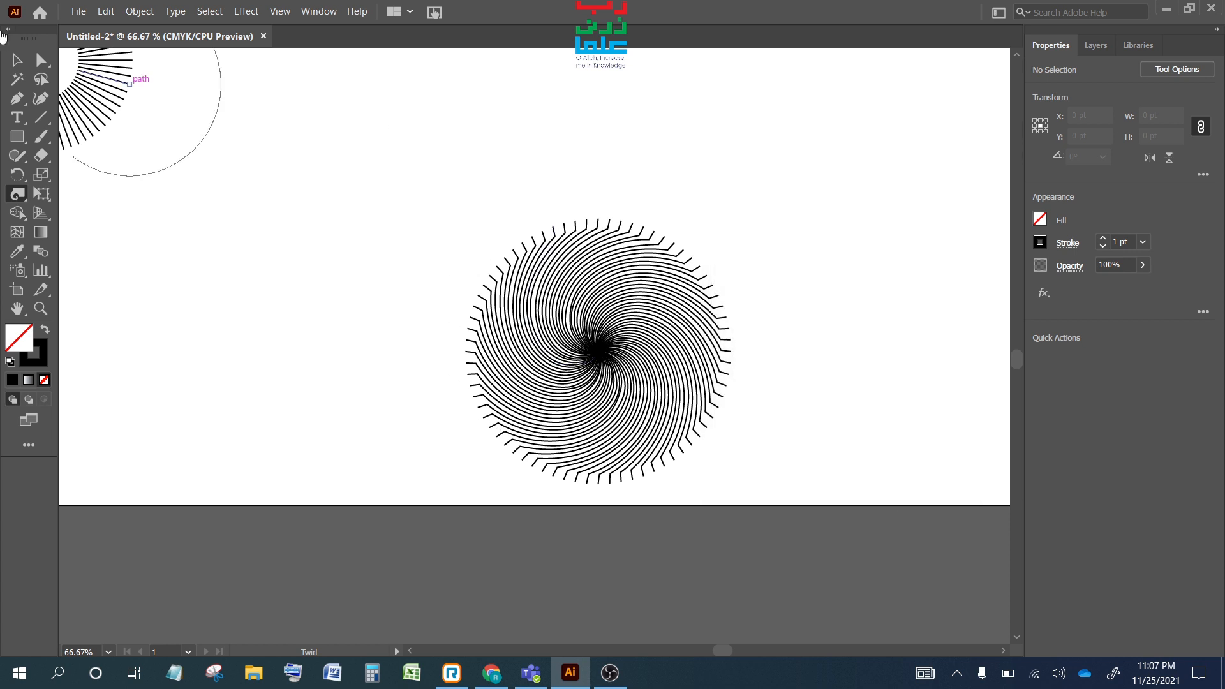
- Select the whole spiral wheel and twirl it again from its centre with the 150 pt brush
{"action": "left_click", "coordinate": [17, 59]}
{"action": "left_click_drag", "start_coordinate": [416, 169], "coordinate": [749, 535]}
{"action": "left_click", "coordinate": [18, 194]}
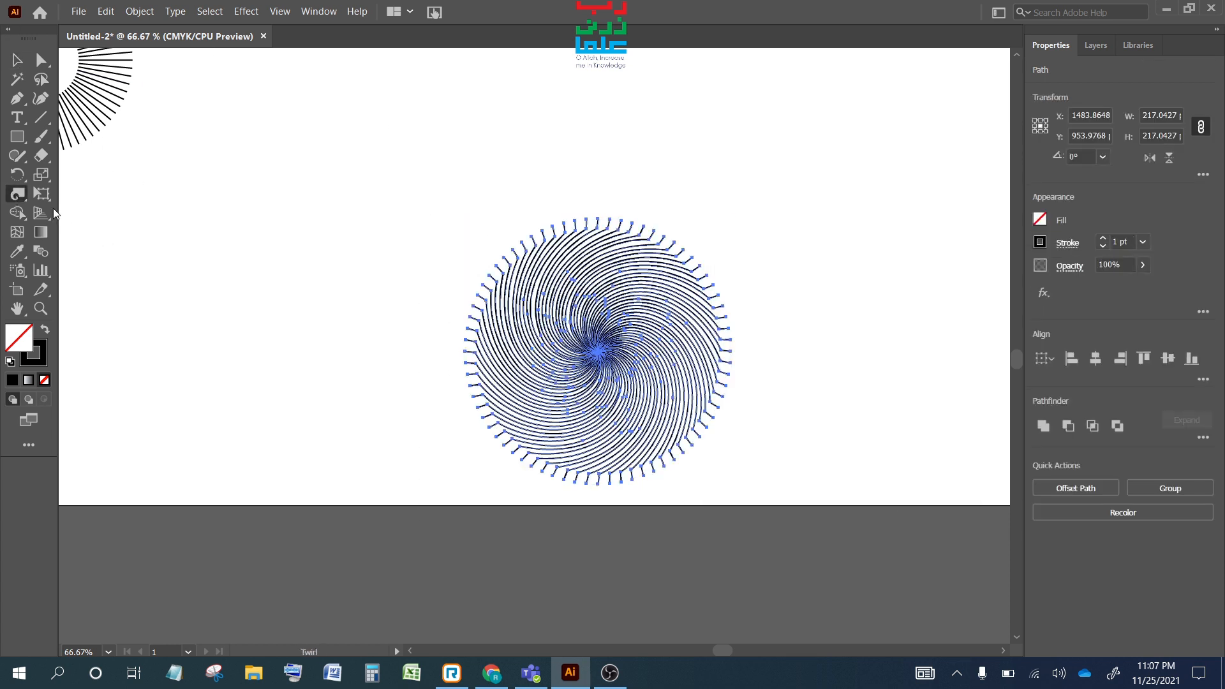
{"action": "left_click_drag", "start_coordinate": [650, 357], "coordinate": [613, 348]}
{"action": "left_click", "coordinate": [599, 351]}
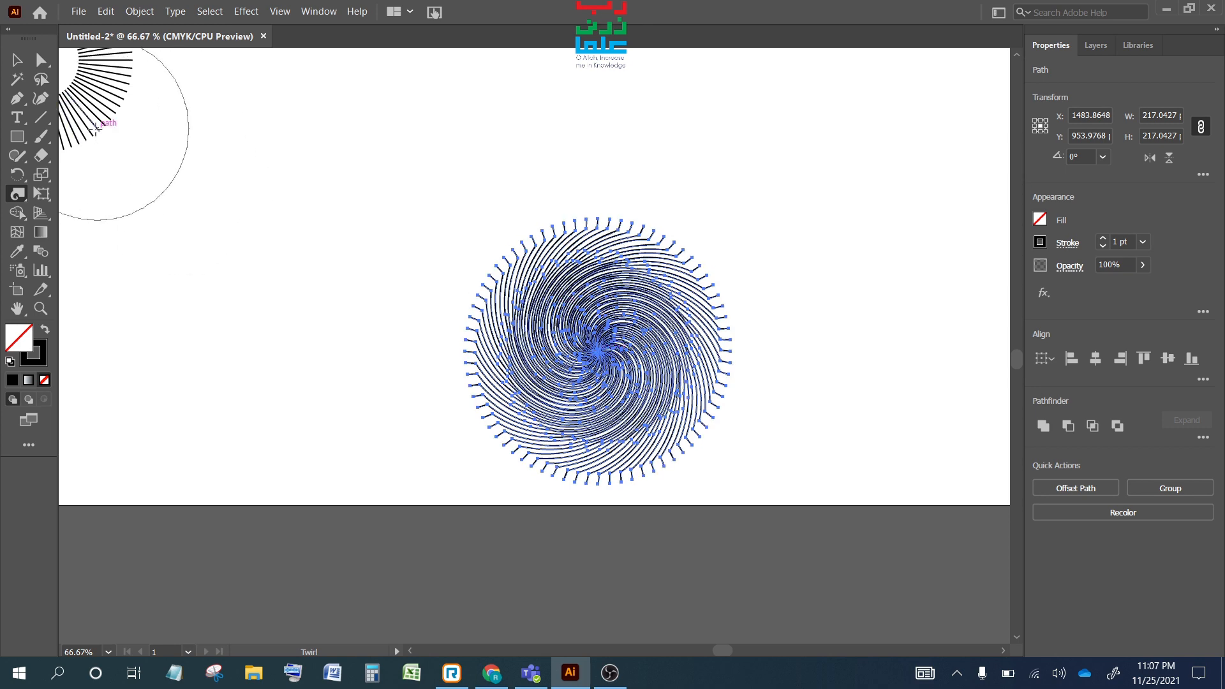
- Deselect the spiral wheel and undo its twirls back to the straight radial lines
{"action": "key", "text": "v"}
{"action": "left_click", "coordinate": [343, 291]}
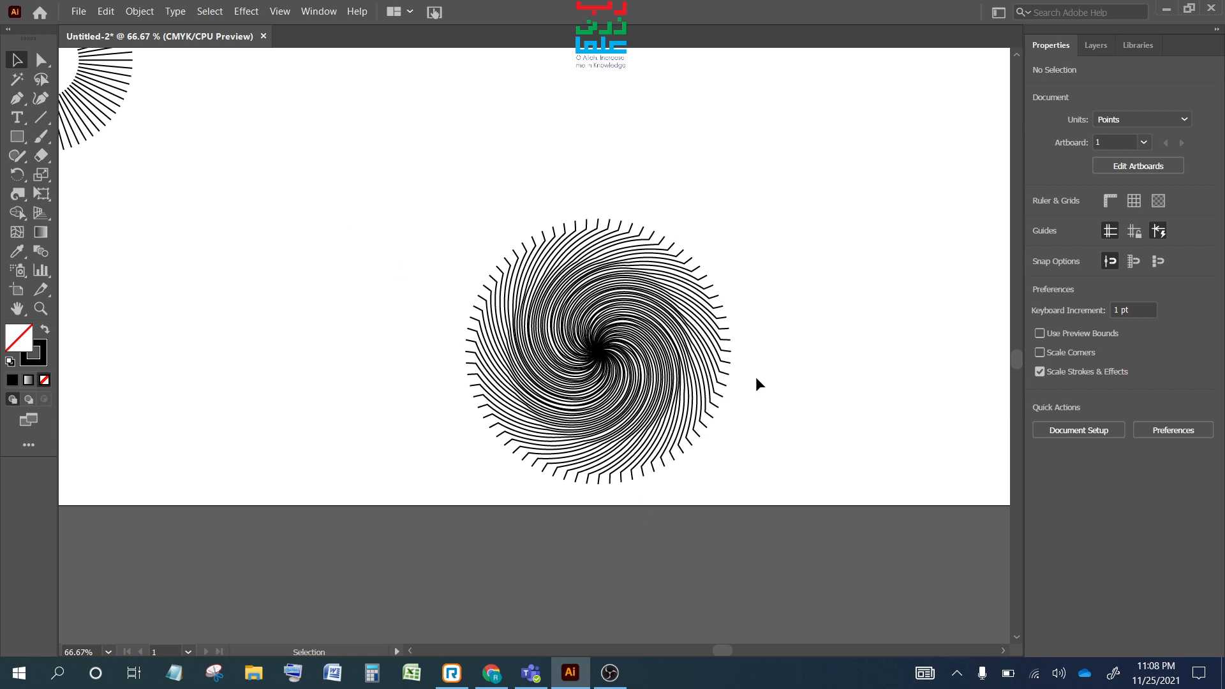
{"action": "key", "text": "ctrl+z"}
{"action": "key", "text": "ctrl+z"}
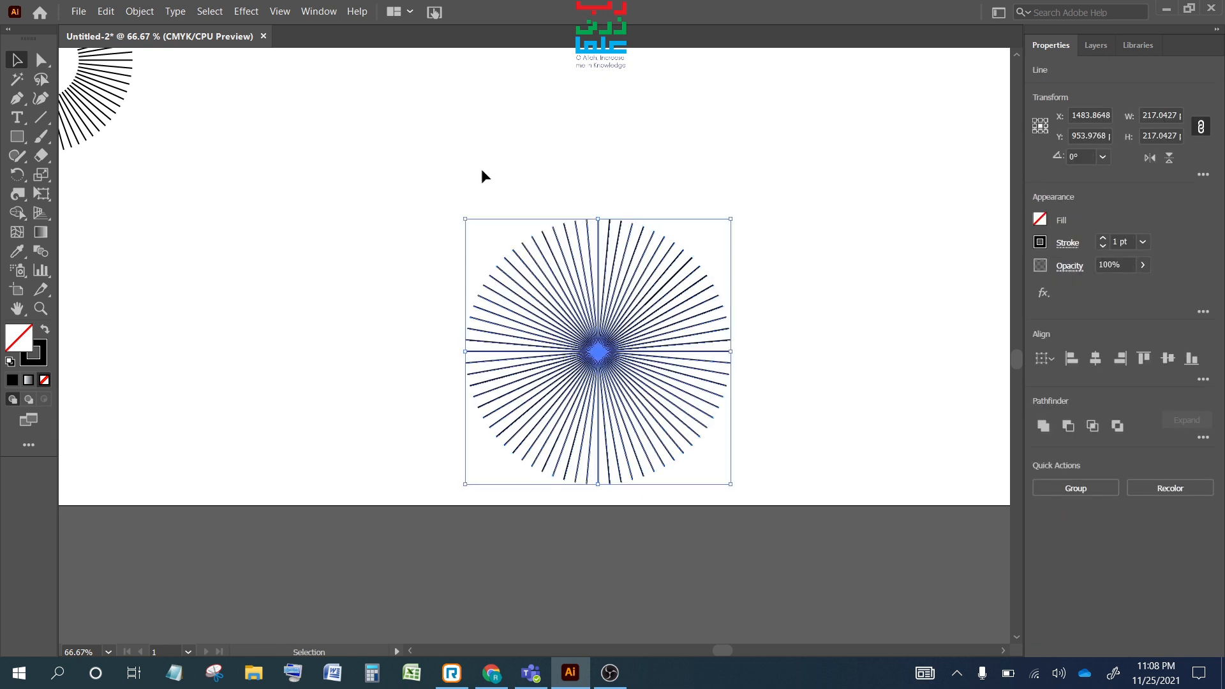
- Twirl the straight-line wheel from its centre with the 150 pt brush, leaving the outer line ends straight, and deselect it
{"action": "left_click", "coordinate": [18, 196]}
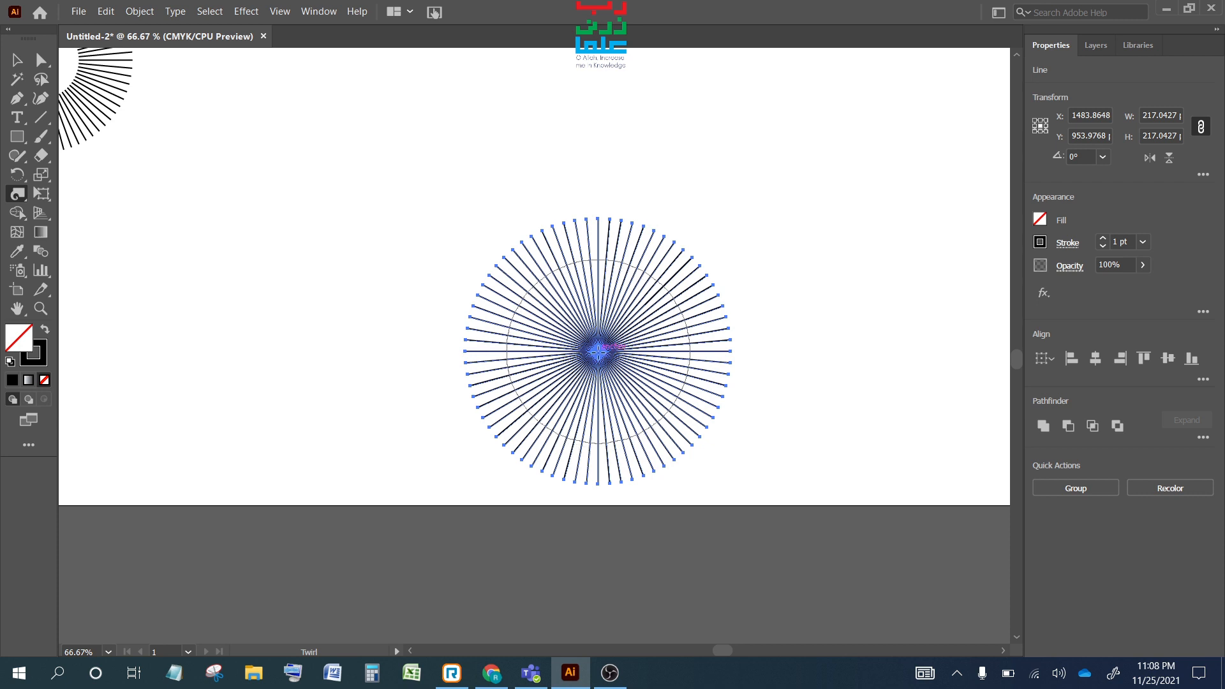
{"action": "left_click_drag", "start_coordinate": [599, 351], "coordinate": [599, 352]}
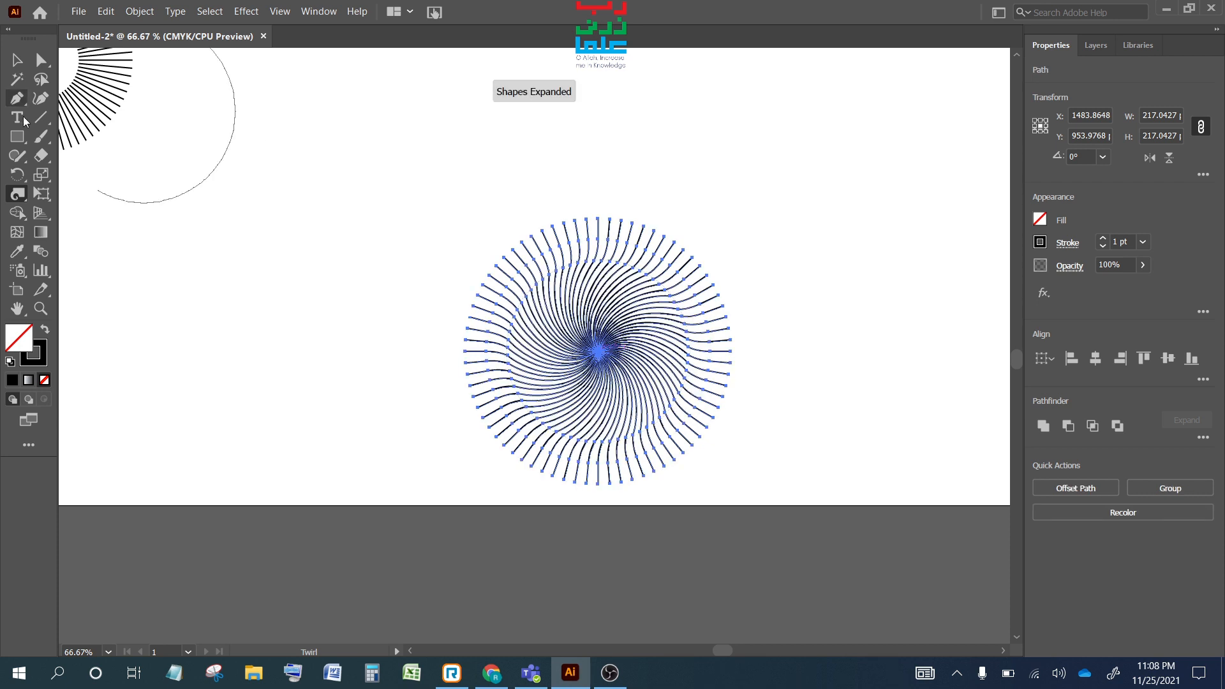
{"action": "left_click", "coordinate": [17, 59]}
{"action": "left_click", "coordinate": [320, 358]}
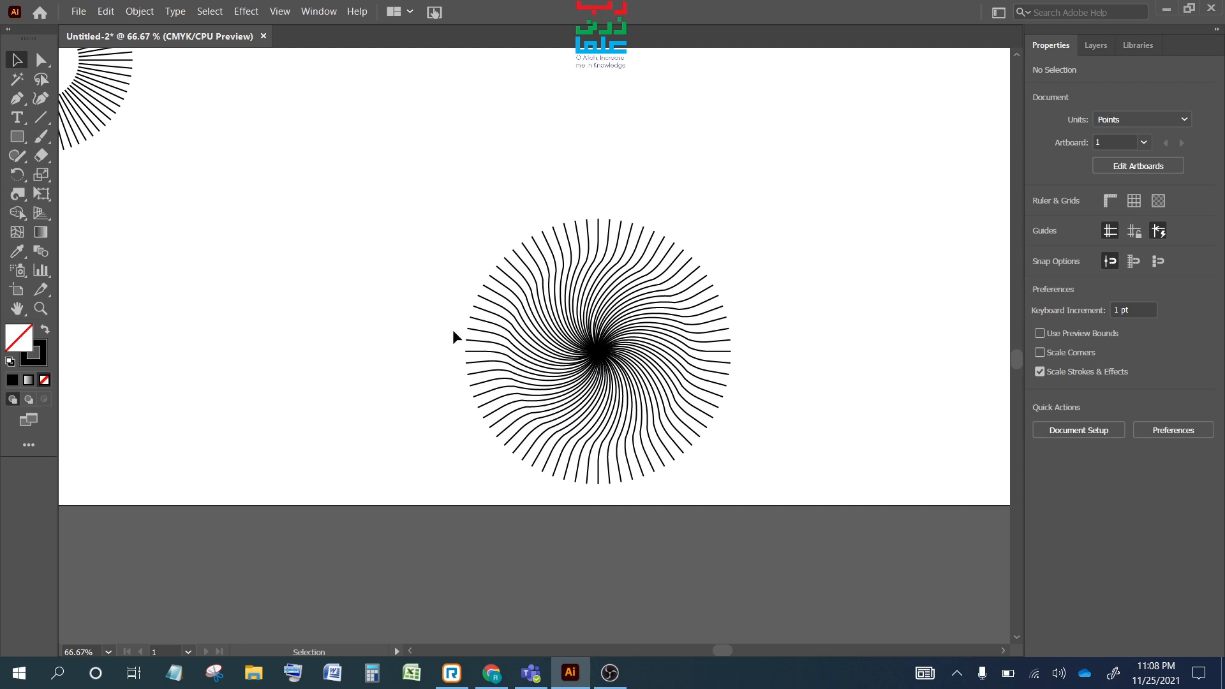
- Scale the twirled wheel down proportionally to about 138 pt wide and set its stroke weight to 1 pt
{"action": "left_click_drag", "start_coordinate": [397, 192], "coordinate": [778, 533]}
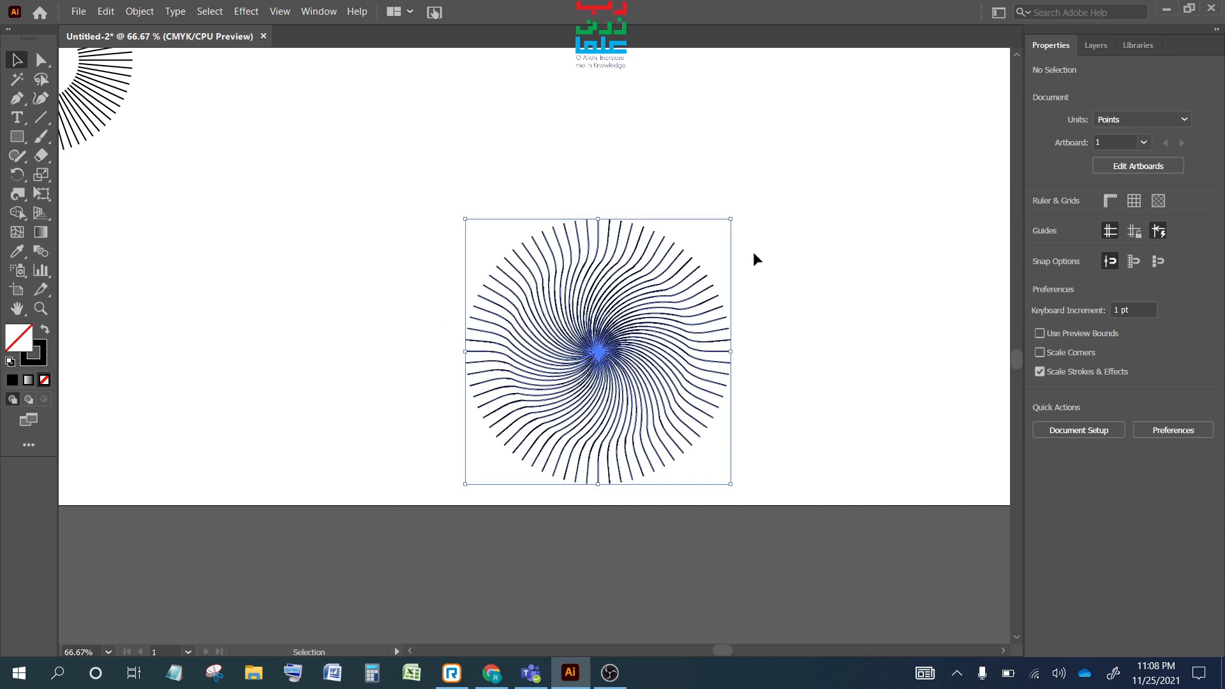
{"action": "left_click_drag", "start_coordinate": [731, 219], "coordinate": [657, 317]}
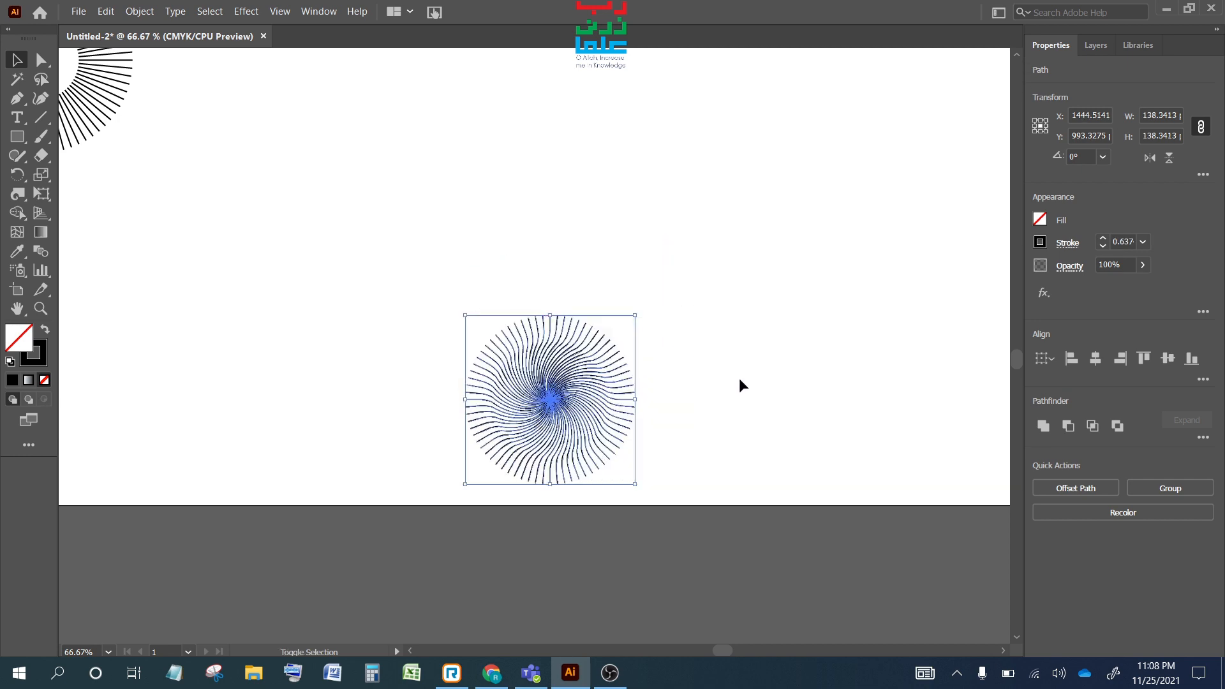
{"action": "left_click", "coordinate": [1143, 242]}
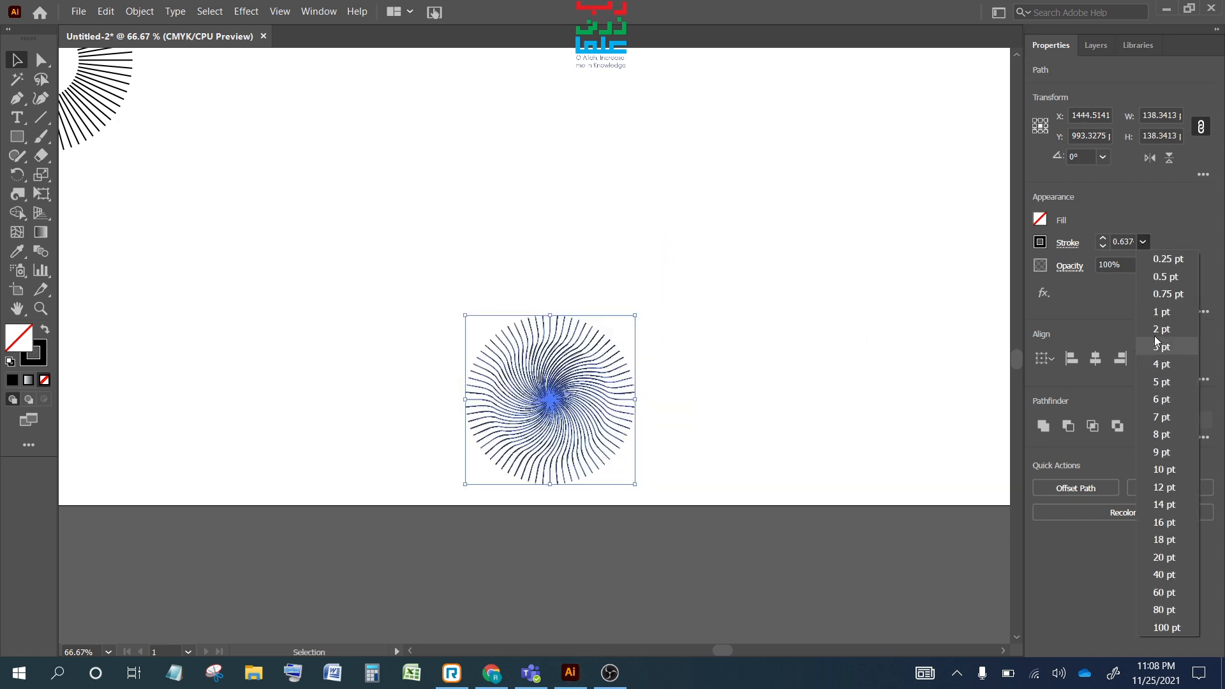
{"action": "left_click", "coordinate": [1153, 325]}
{"action": "left_click", "coordinate": [798, 343]}
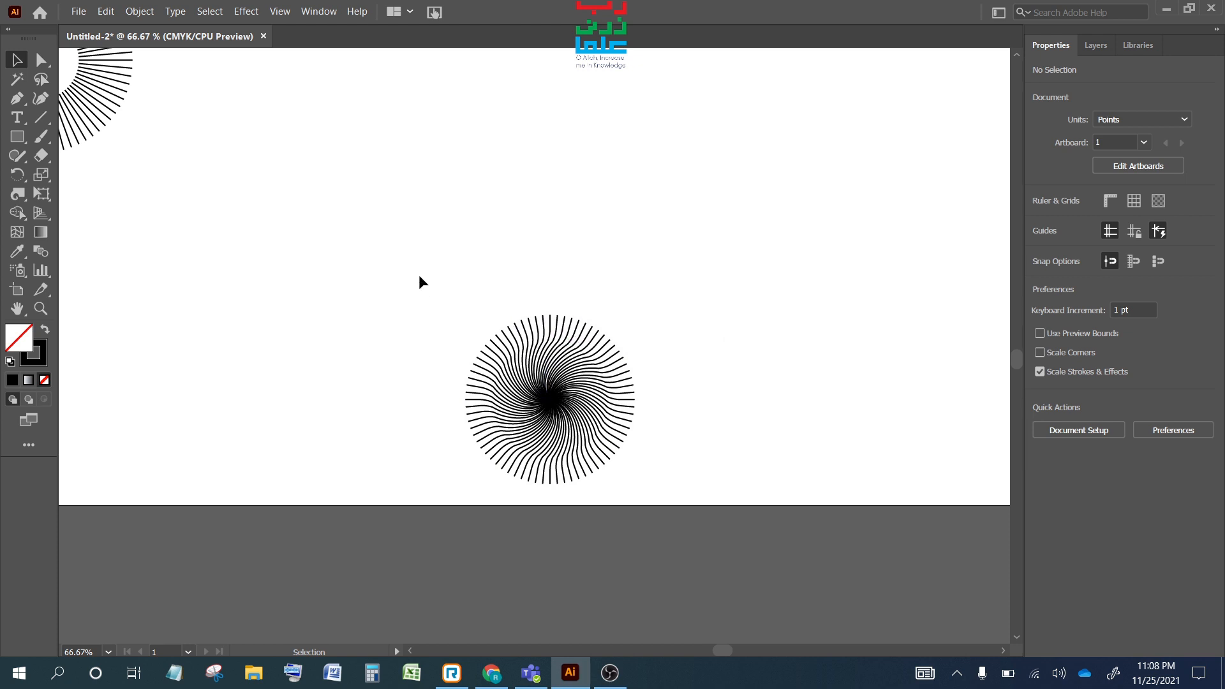
- Try the Scallop tool from the centre of the whole wheel, and undo the scallop along with the 1 pt stroke change
{"action": "left_click_drag", "start_coordinate": [419, 275], "coordinate": [651, 524]}
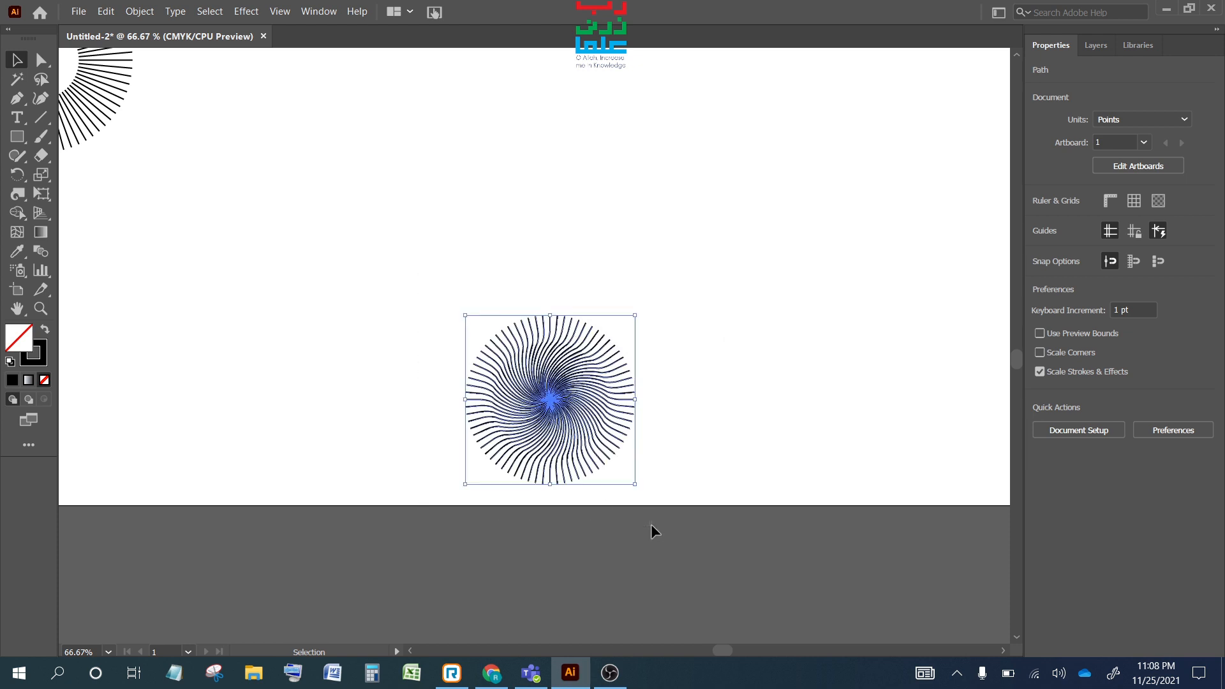
{"action": "left_click", "coordinate": [18, 194]}
{"action": "left_click", "coordinate": [87, 289]}
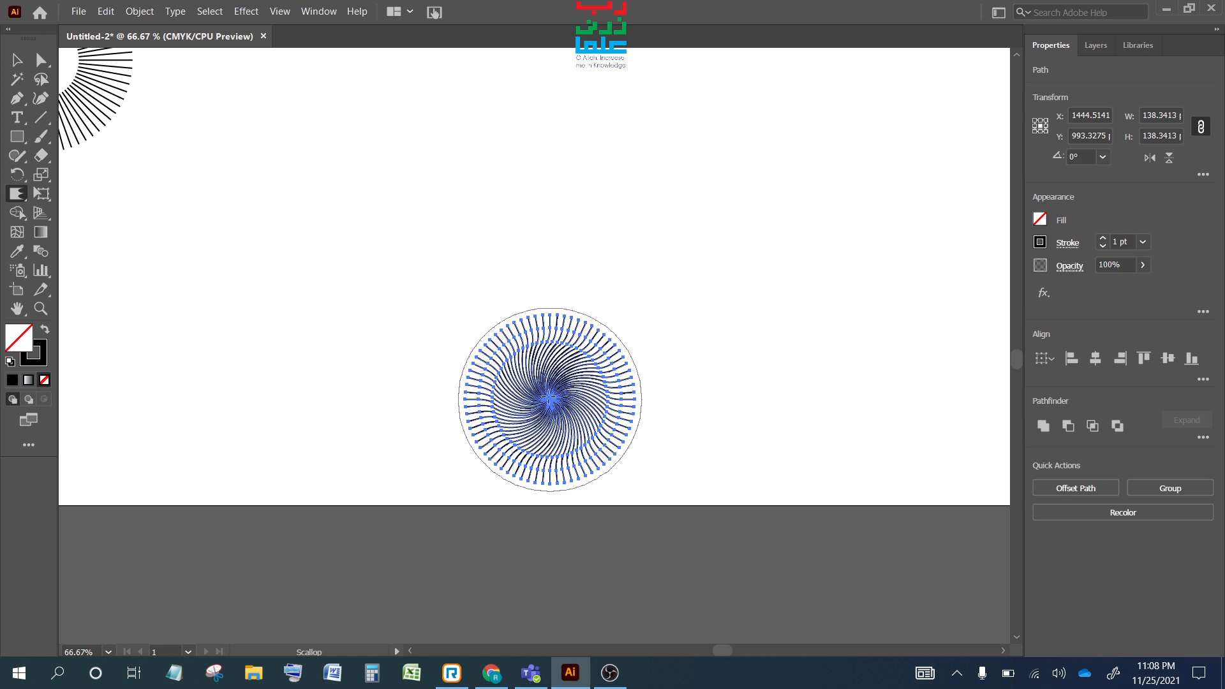
{"action": "left_click", "coordinate": [550, 399]}
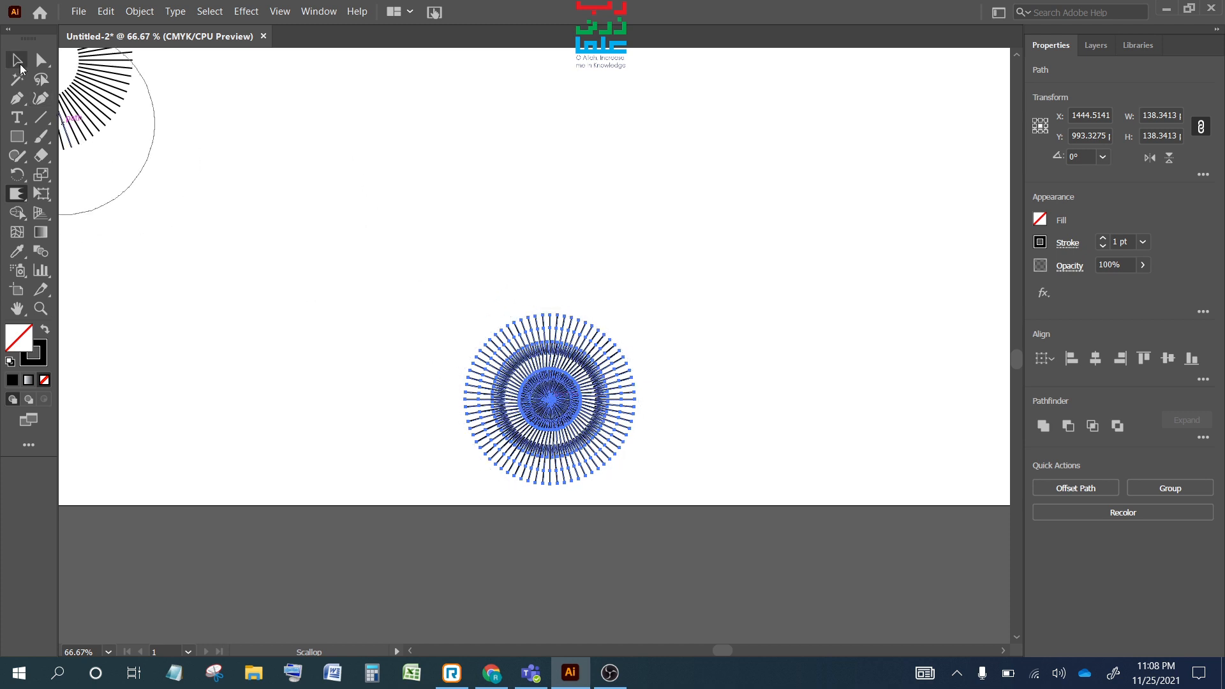
{"action": "left_click", "coordinate": [17, 60]}
{"action": "left_click", "coordinate": [262, 291]}
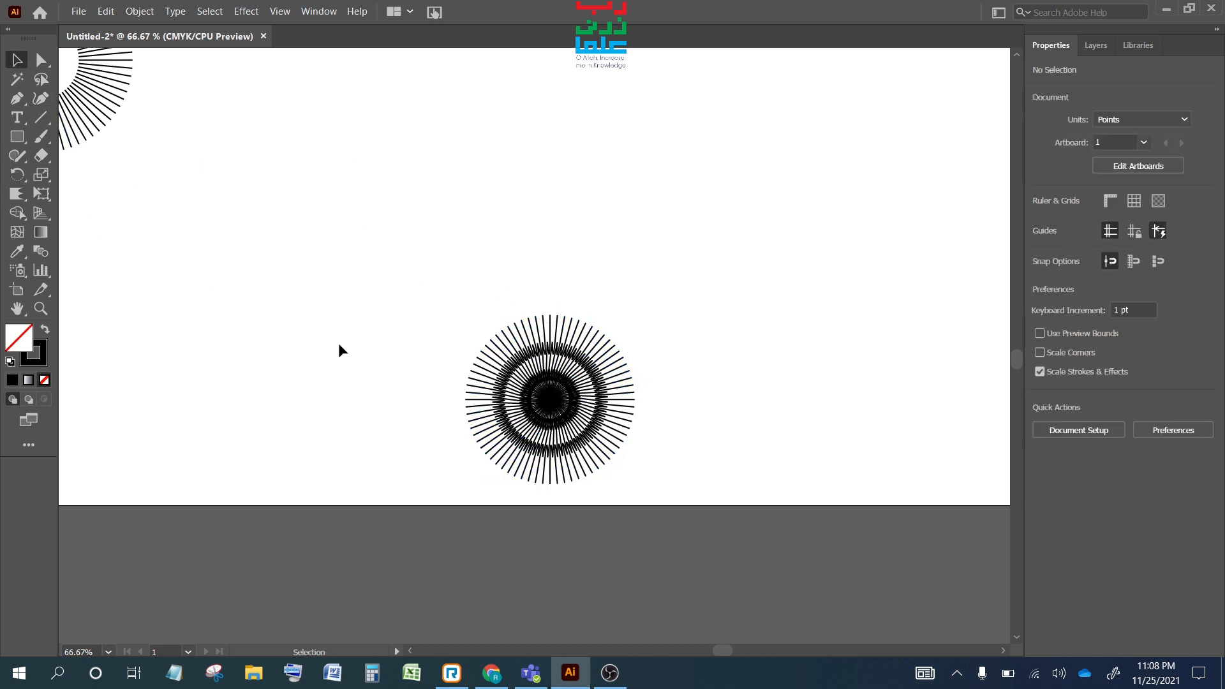
{"action": "key", "text": "ctrl+z"}
{"action": "key", "text": "ctrl+z"}
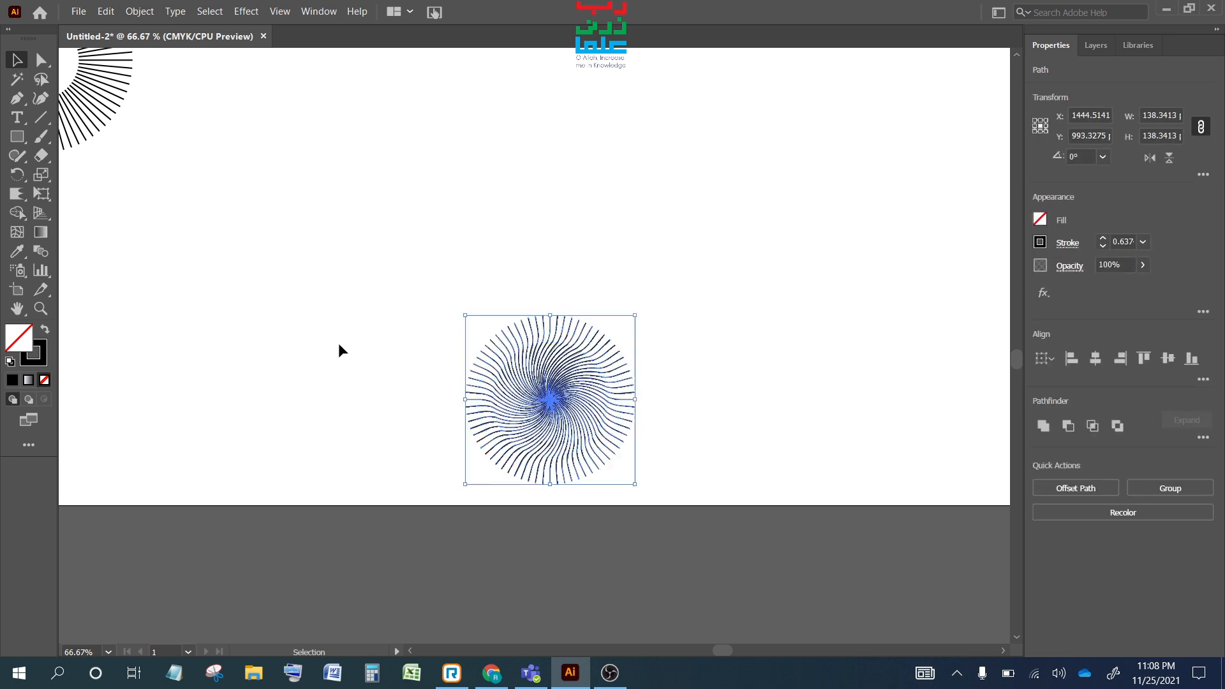
- Try the Bloat tool on the selected wheel, sweeping from its centre towards its outer edge, and undo the bloat
{"action": "left_click", "coordinate": [17, 195]}
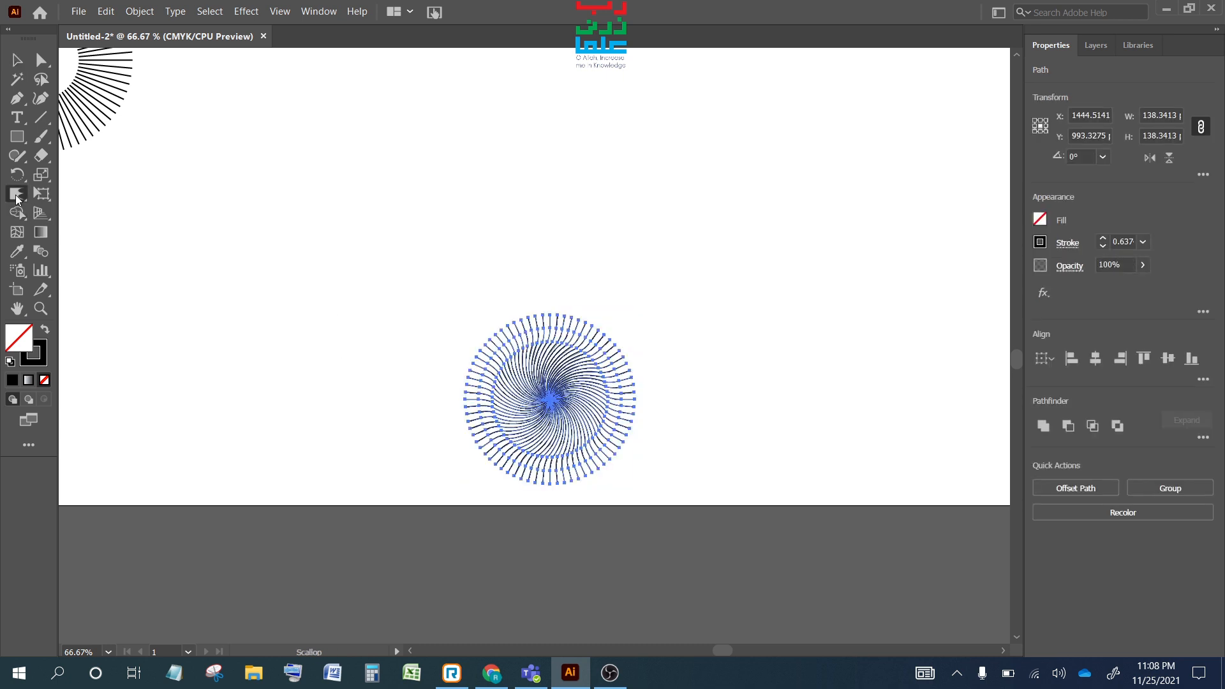
{"action": "left_click", "coordinate": [17, 197]}
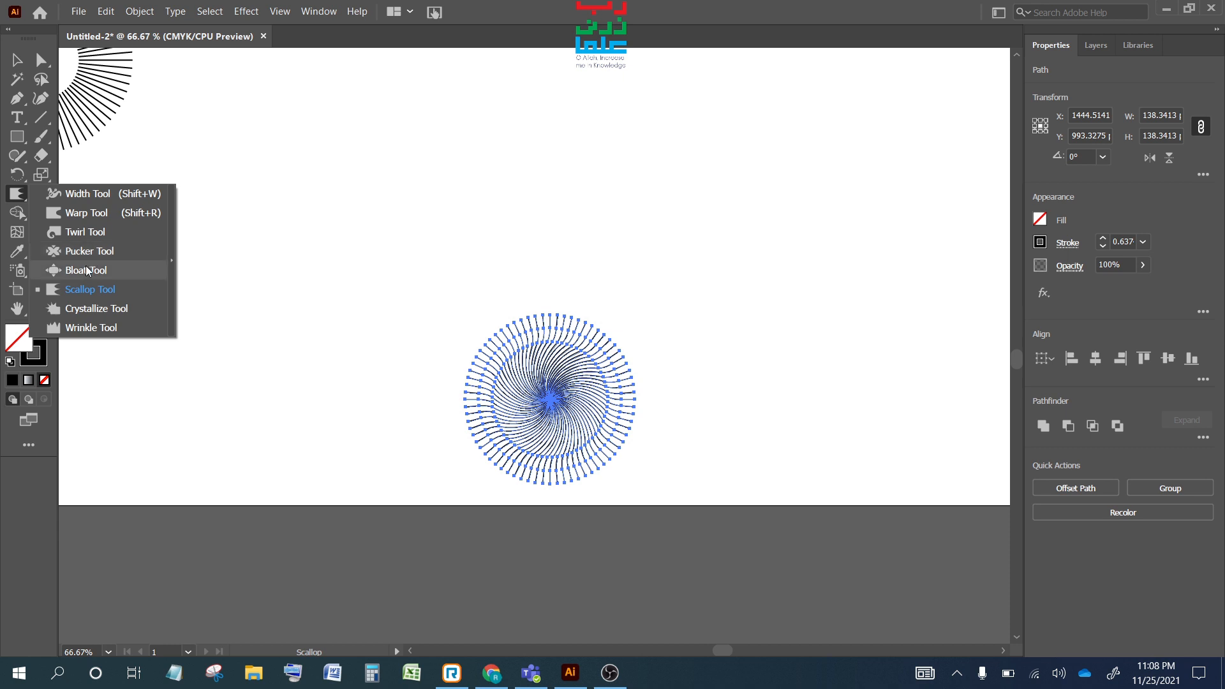
{"action": "left_click", "coordinate": [85, 269]}
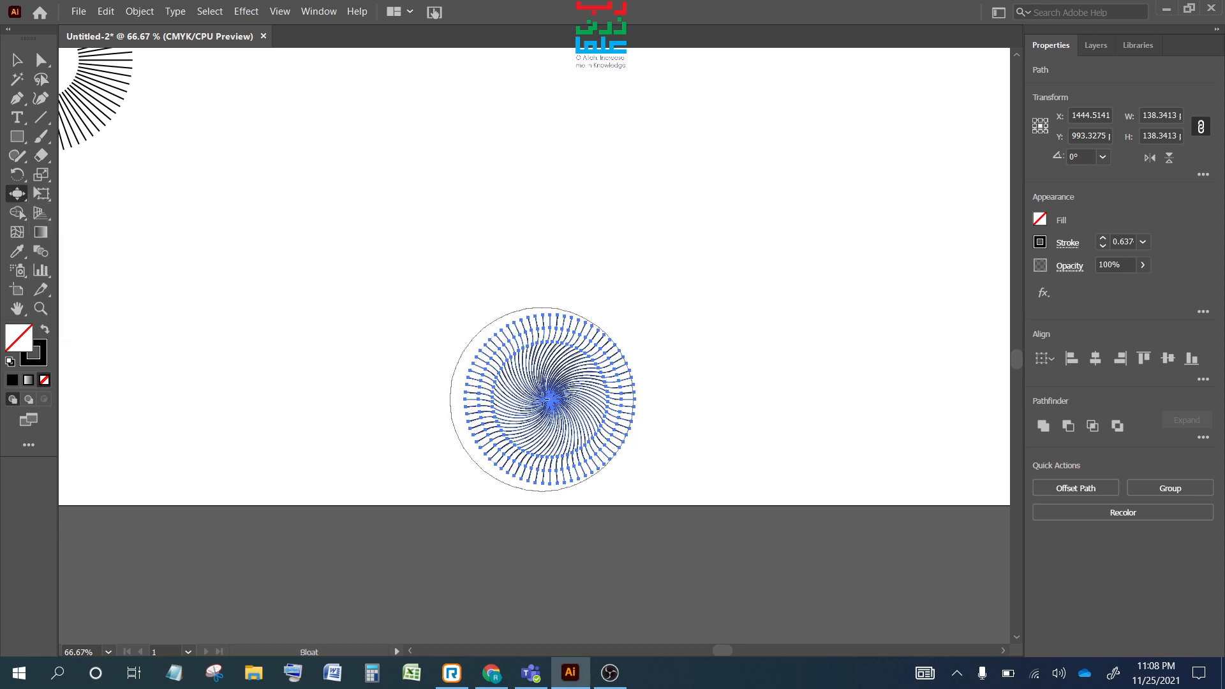
{"action": "mouse_move", "coordinate": [542, 399]}
{"action": "left_mouse_down"}
{"action": "mouse_move", "coordinate": [516, 358]}
{"action": "mouse_move", "coordinate": [518, 410]}
{"action": "mouse_move", "coordinate": [596, 382]}
{"action": "left_mouse_up"}
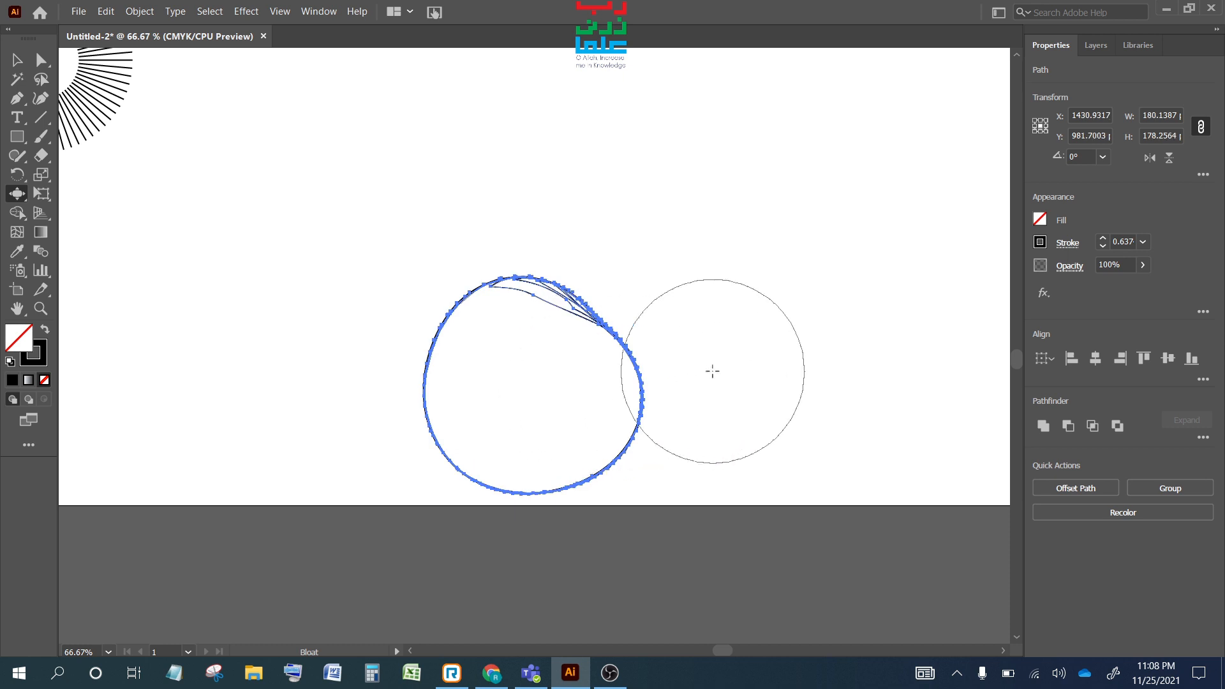
{"action": "key", "text": "ctrl"}
{"action": "key", "text": "ctrl+z"}
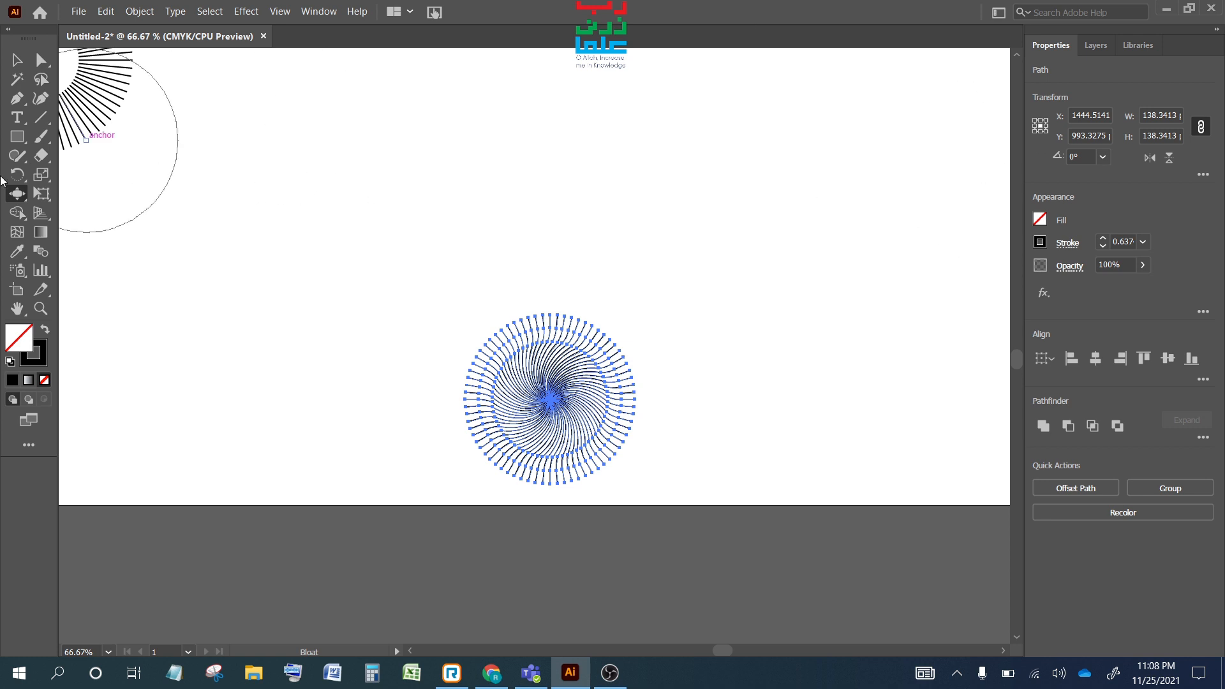
- Show the available distortion tools while the twirled wheel stays selected
{"action": "left_click", "coordinate": [21, 200]}
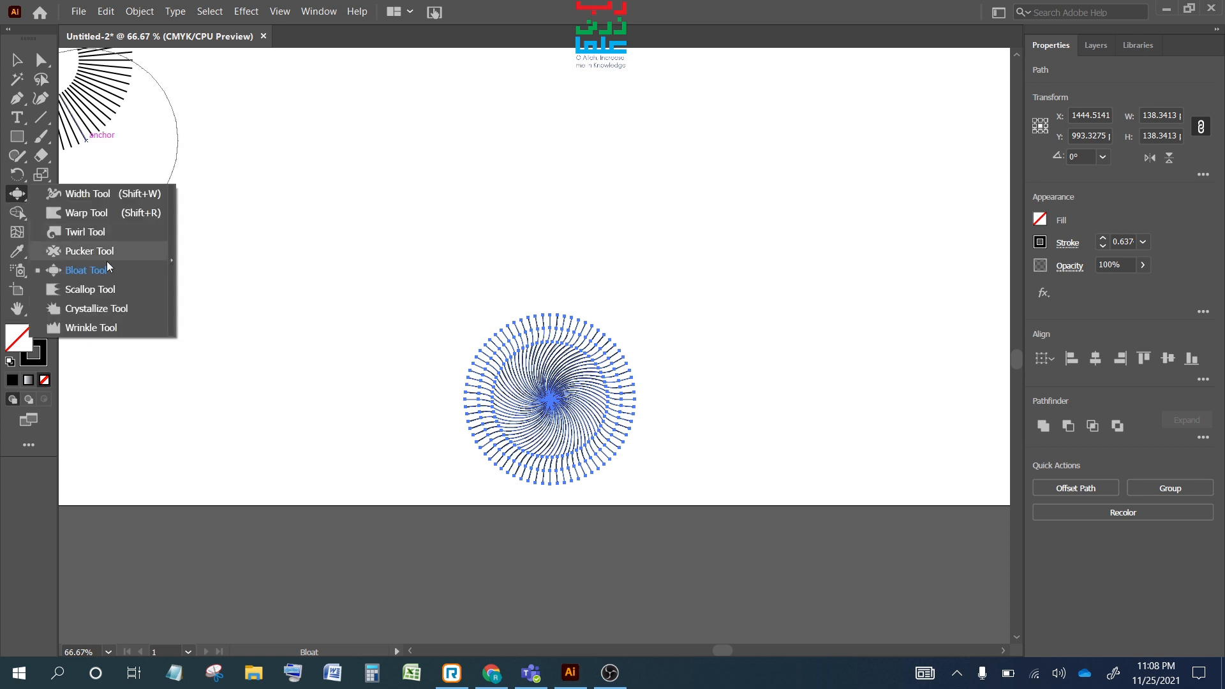